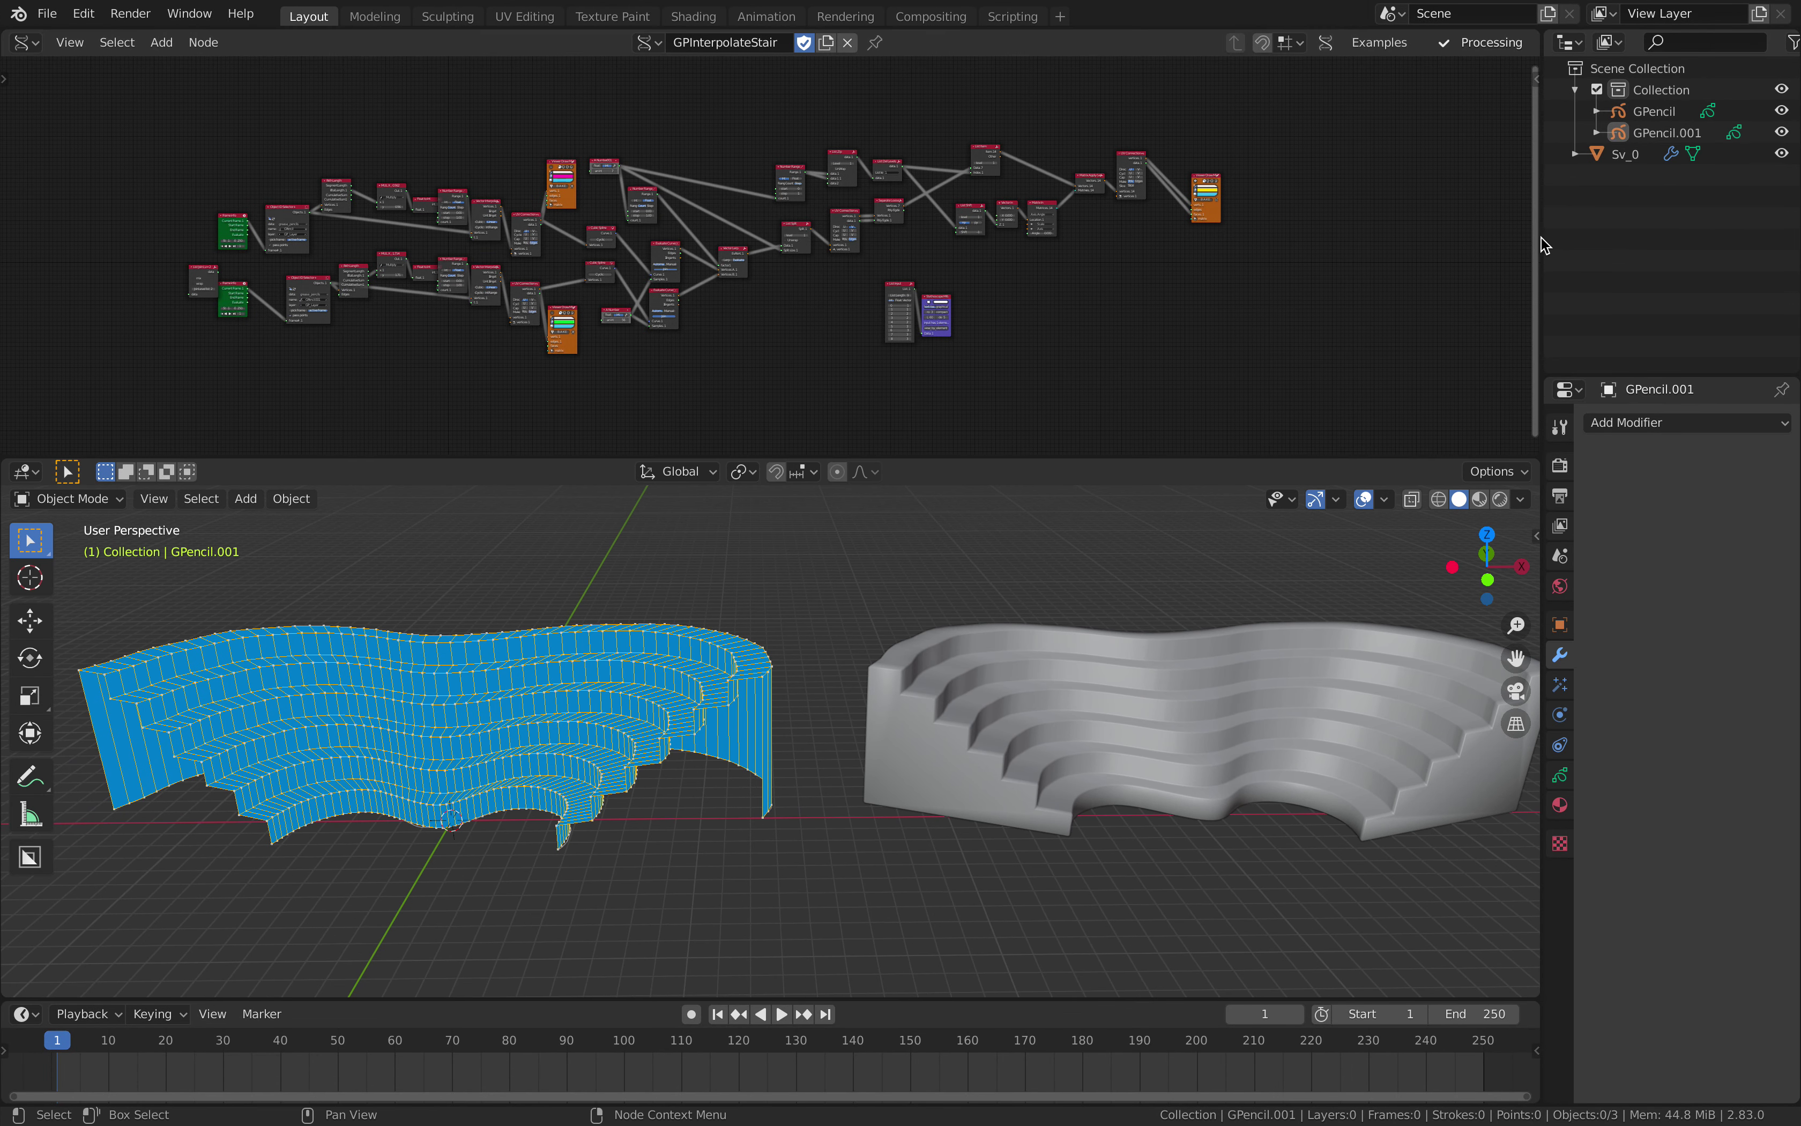
Widen the outliner area so object names are readable and select the GPencil.001 object.
drag(1542, 237, 1627, 238)
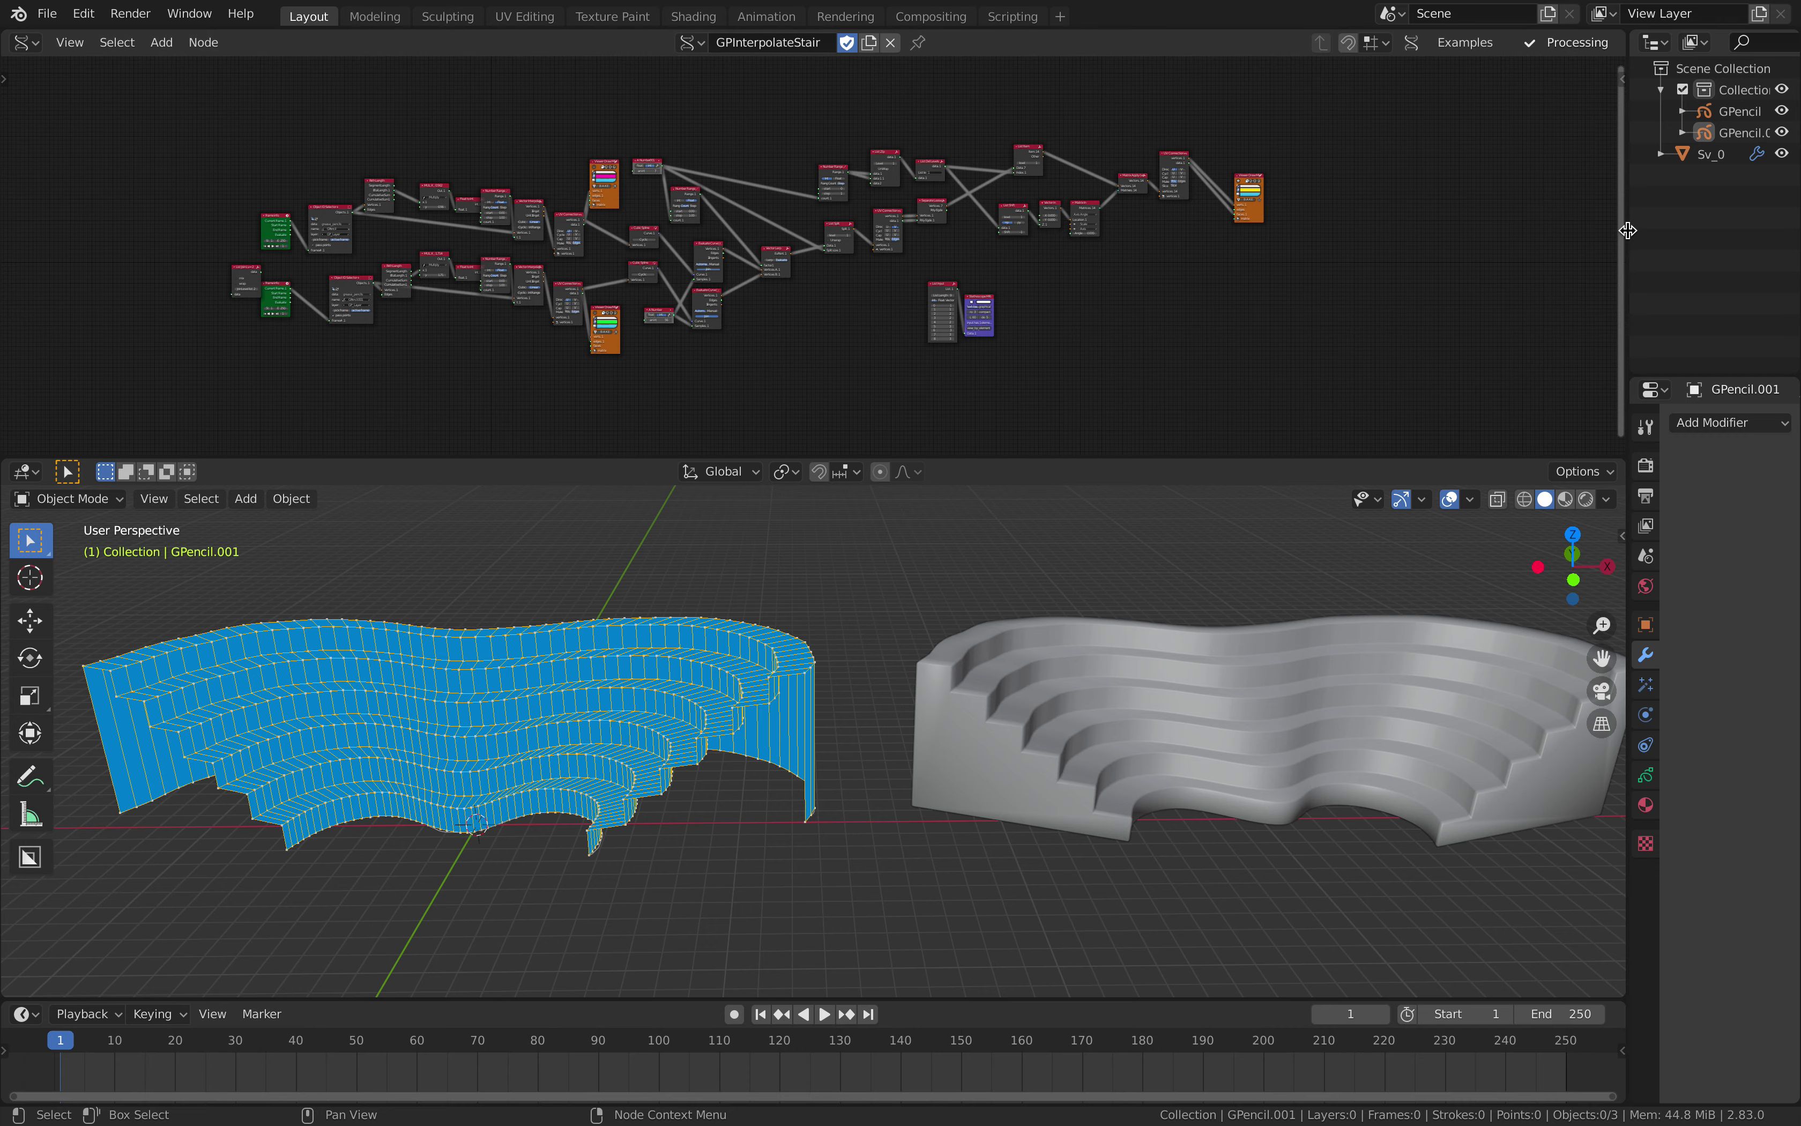
drag(1628, 231, 1466, 232)
click(1578, 110)
click(1579, 132)
click(1581, 113)
click(1583, 131)
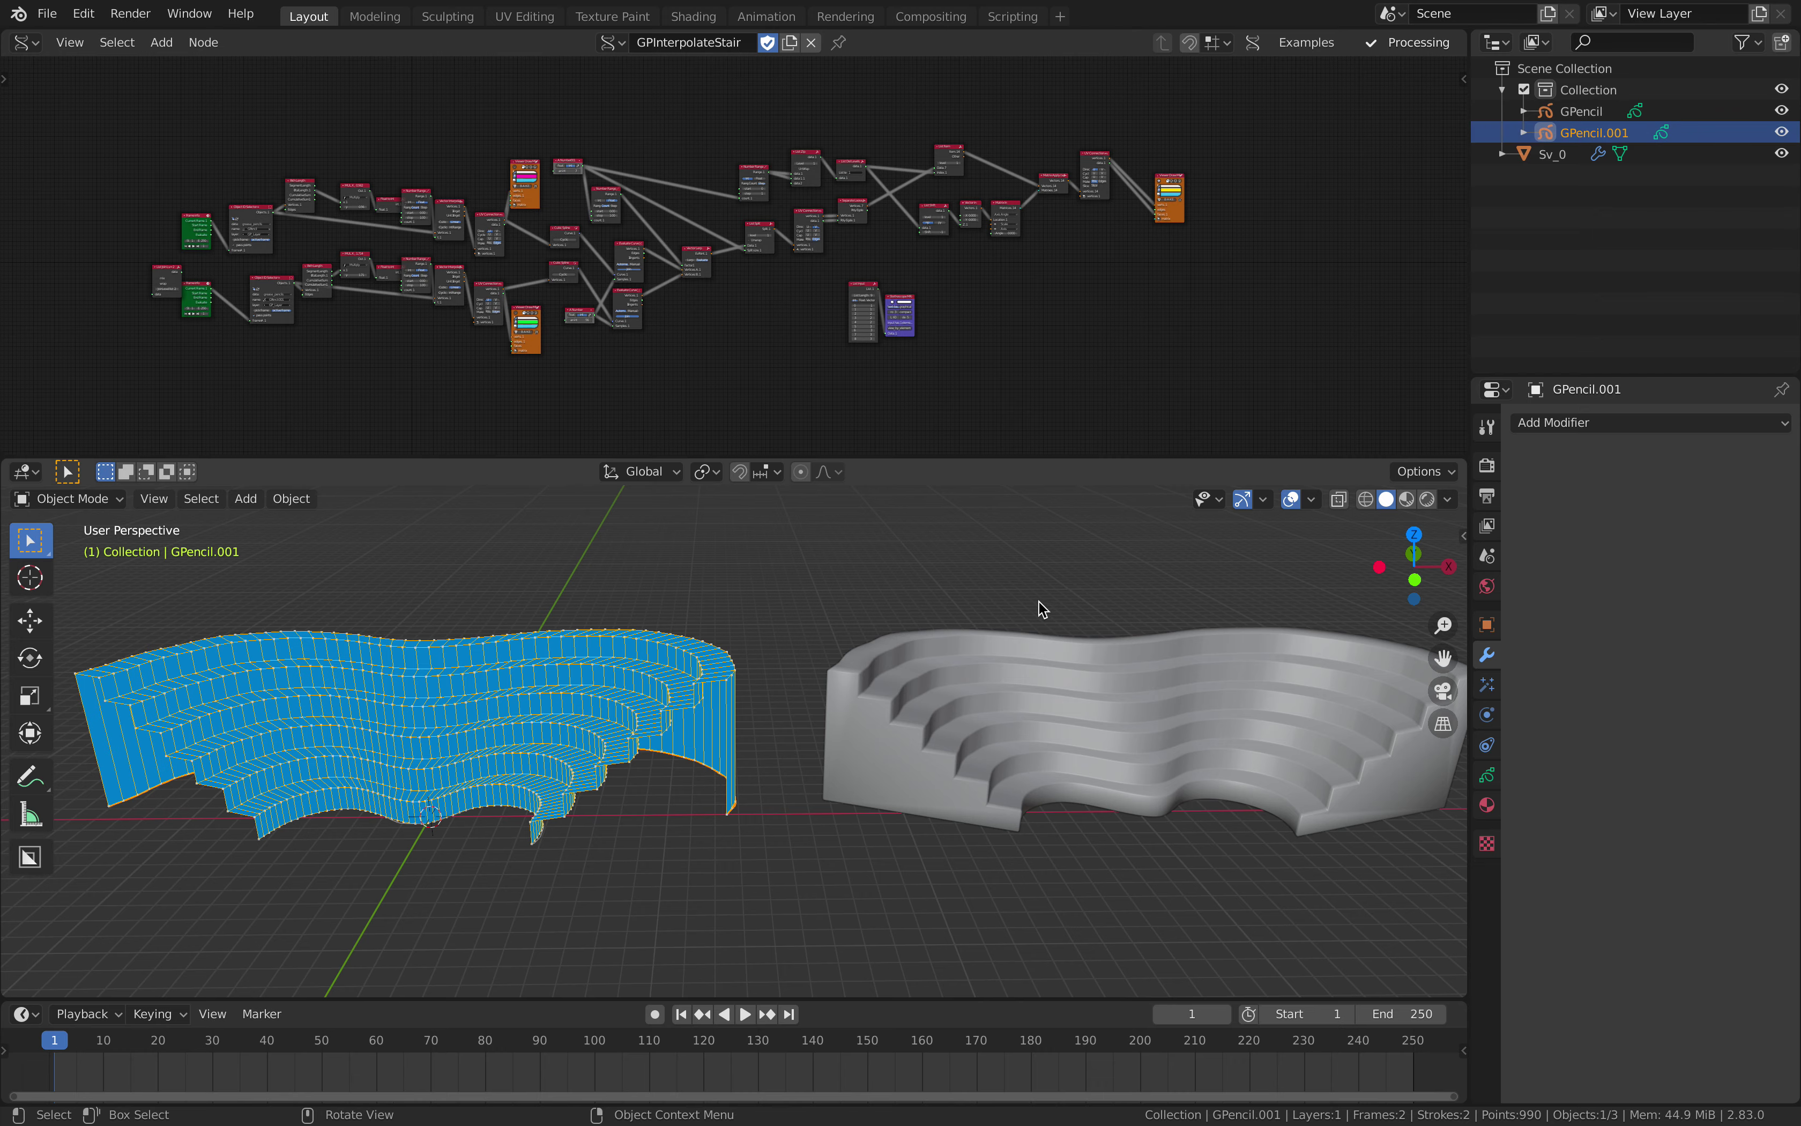
Hide the final Viewer Draw node's output to inspect the two grease pencil strokes, and show it again.
middle_drag(1042, 609, 984, 676)
scroll(1031, 251, up, 2)
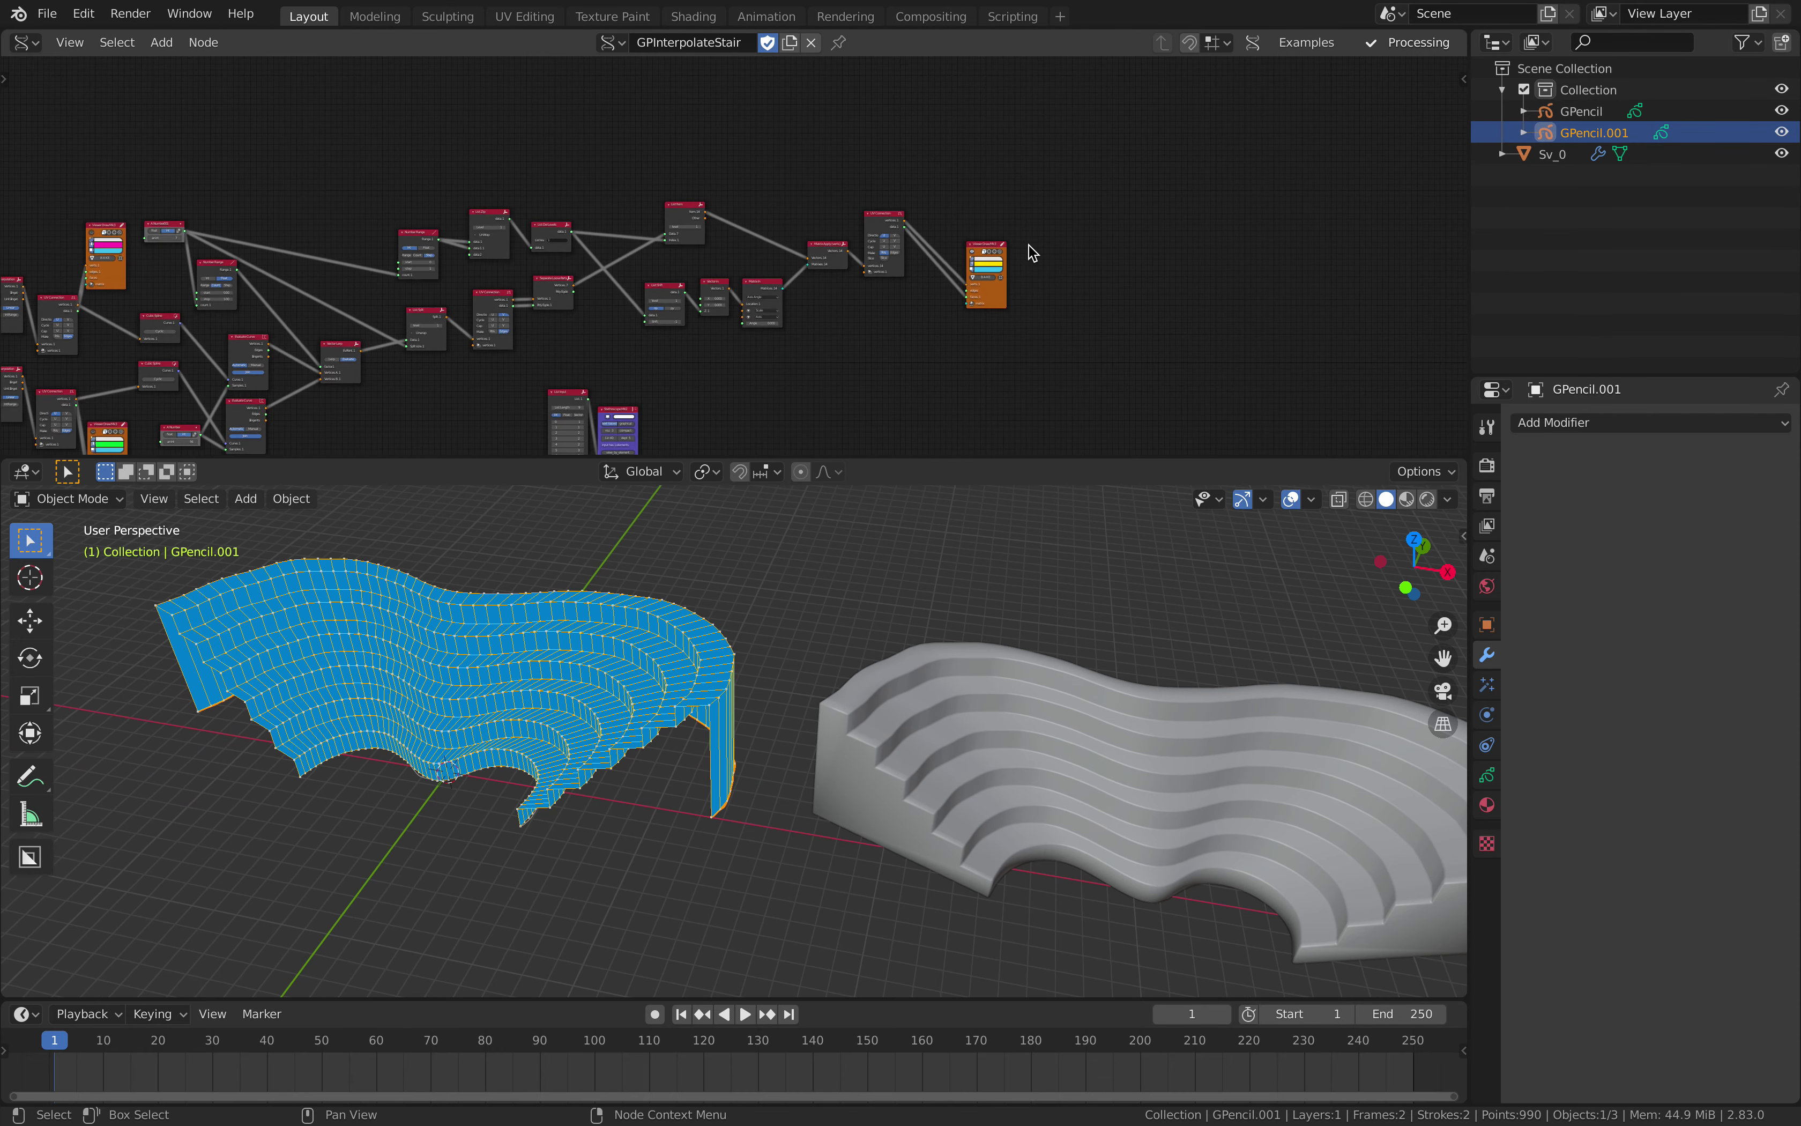
scroll(1031, 252, up, 5)
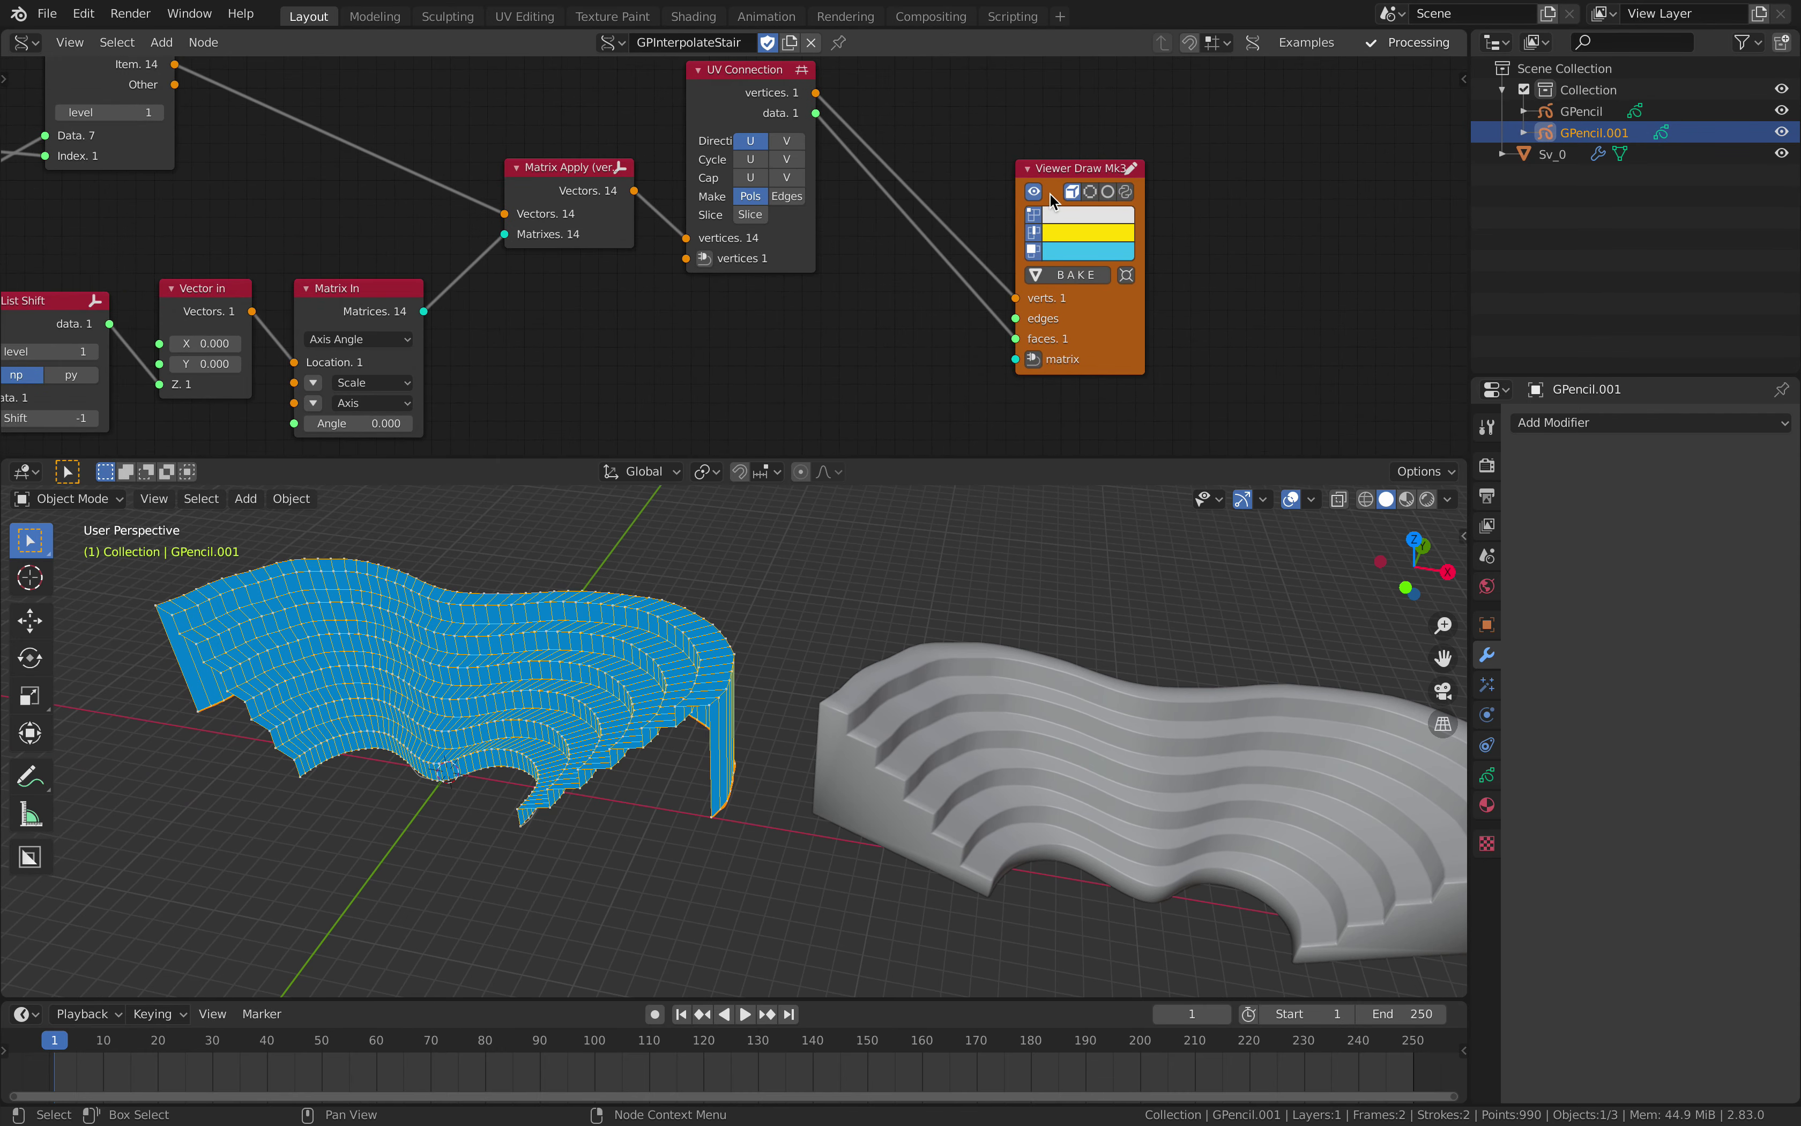
click(1035, 192)
middle_drag(931, 521, 707, 902)
middle_drag(707, 828, 689, 736)
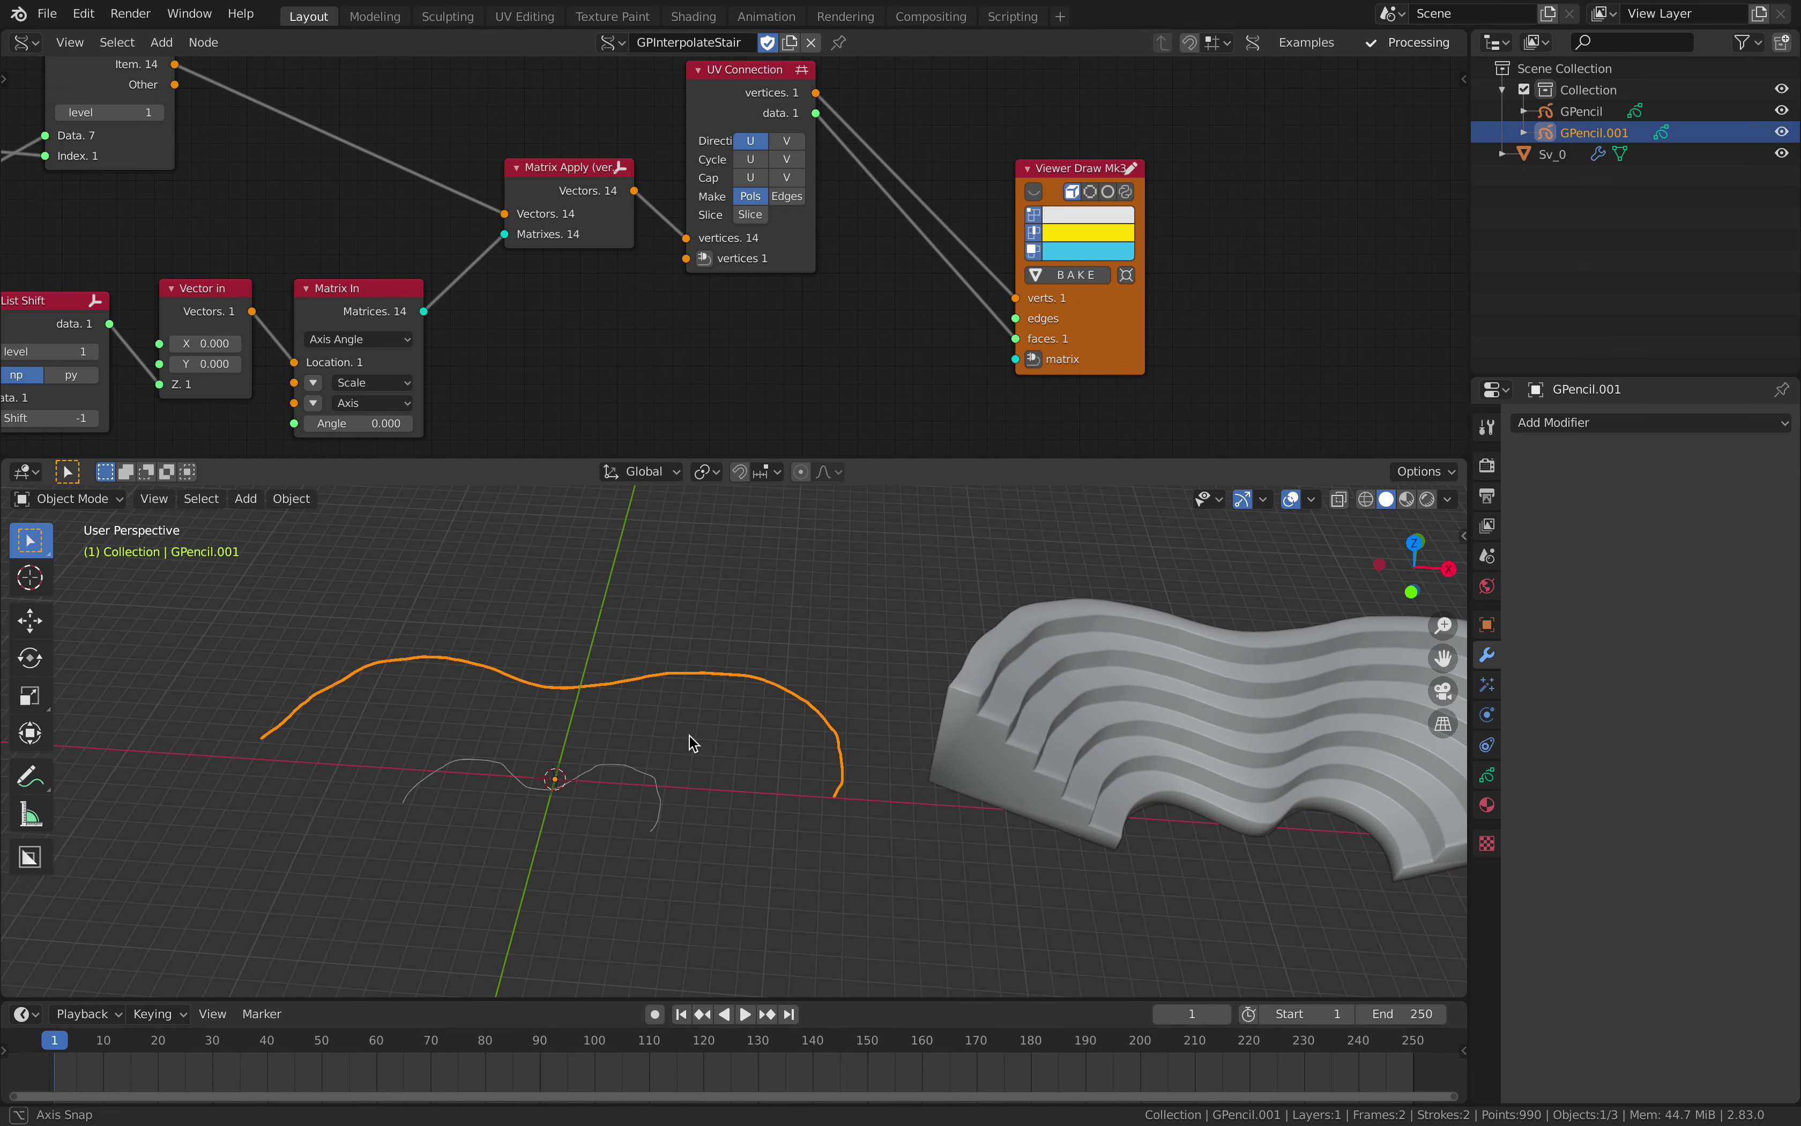
click(1034, 194)
middle_drag(856, 566, 789, 749)
In top view, edit the GPencil stroke and pull its middle dip outward with proportional editing at a size of about 2.36.
click(1581, 111)
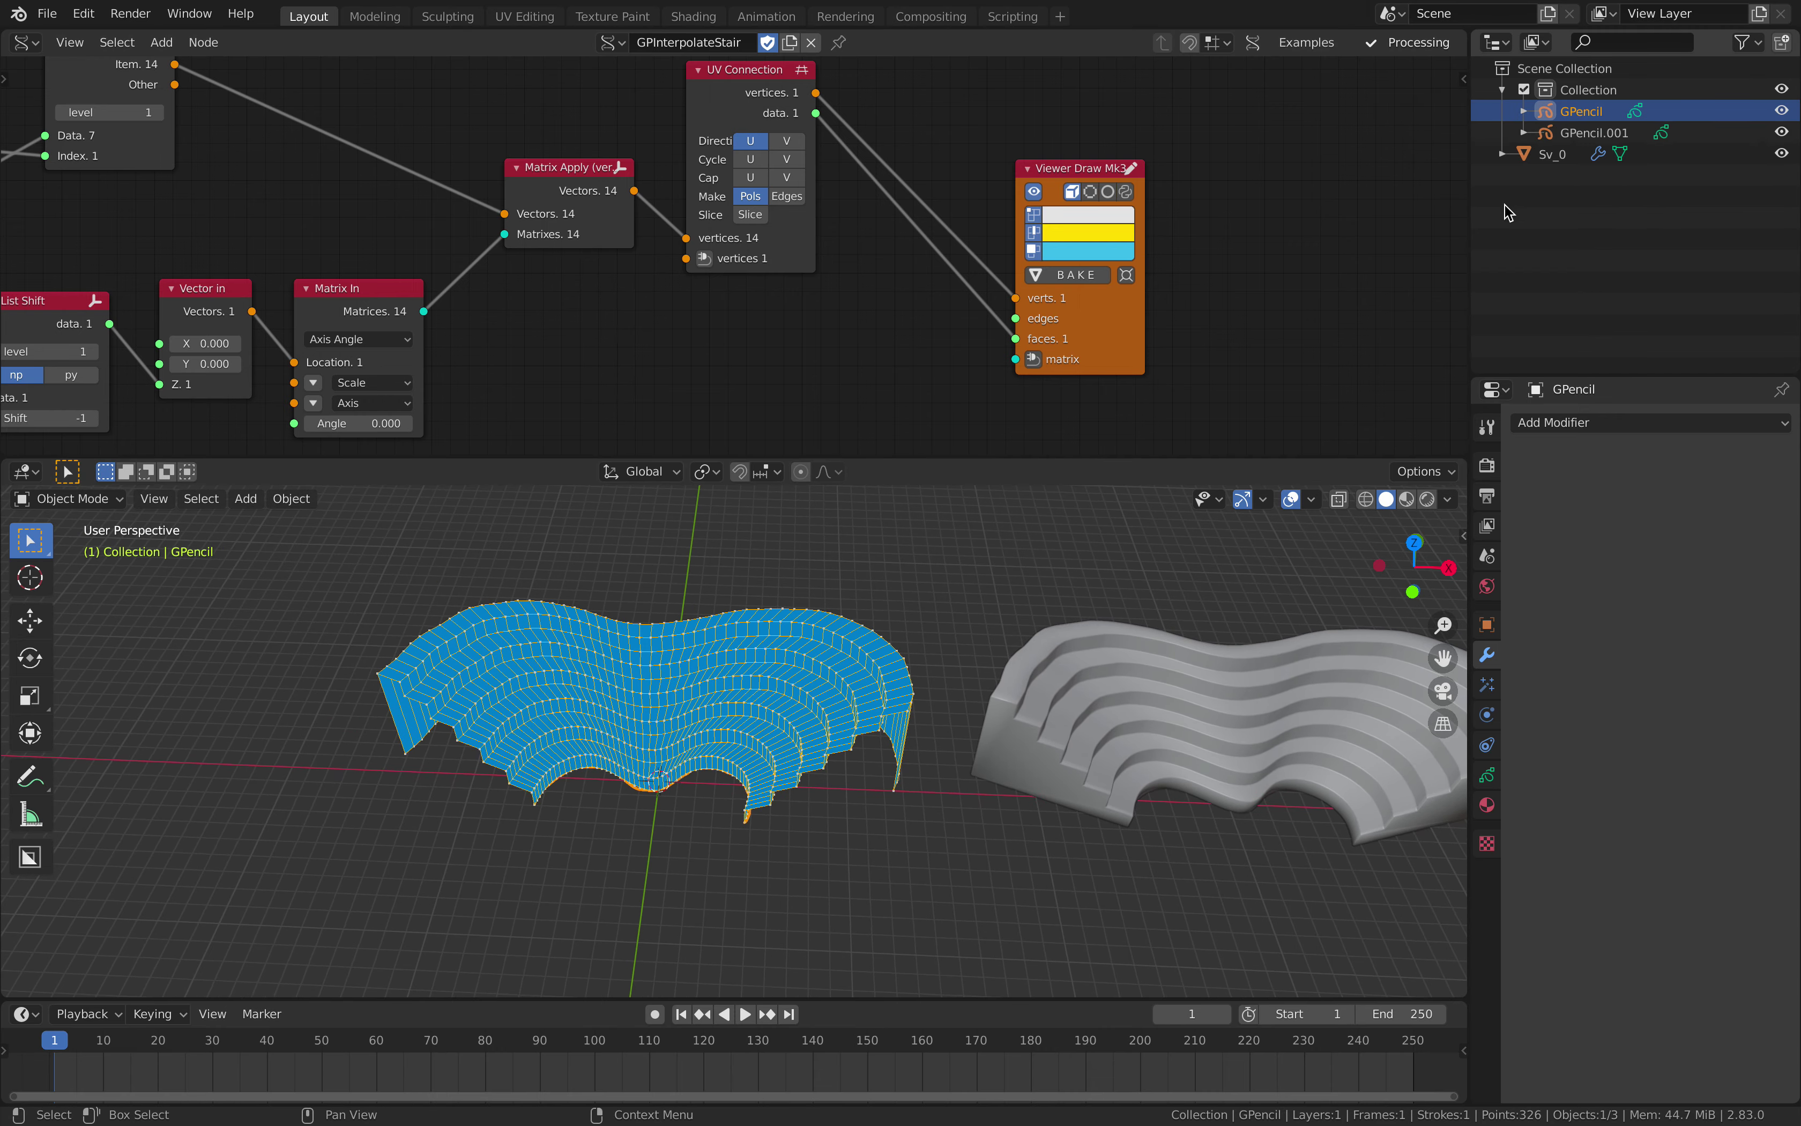
middle_drag(584, 759, 583, 846)
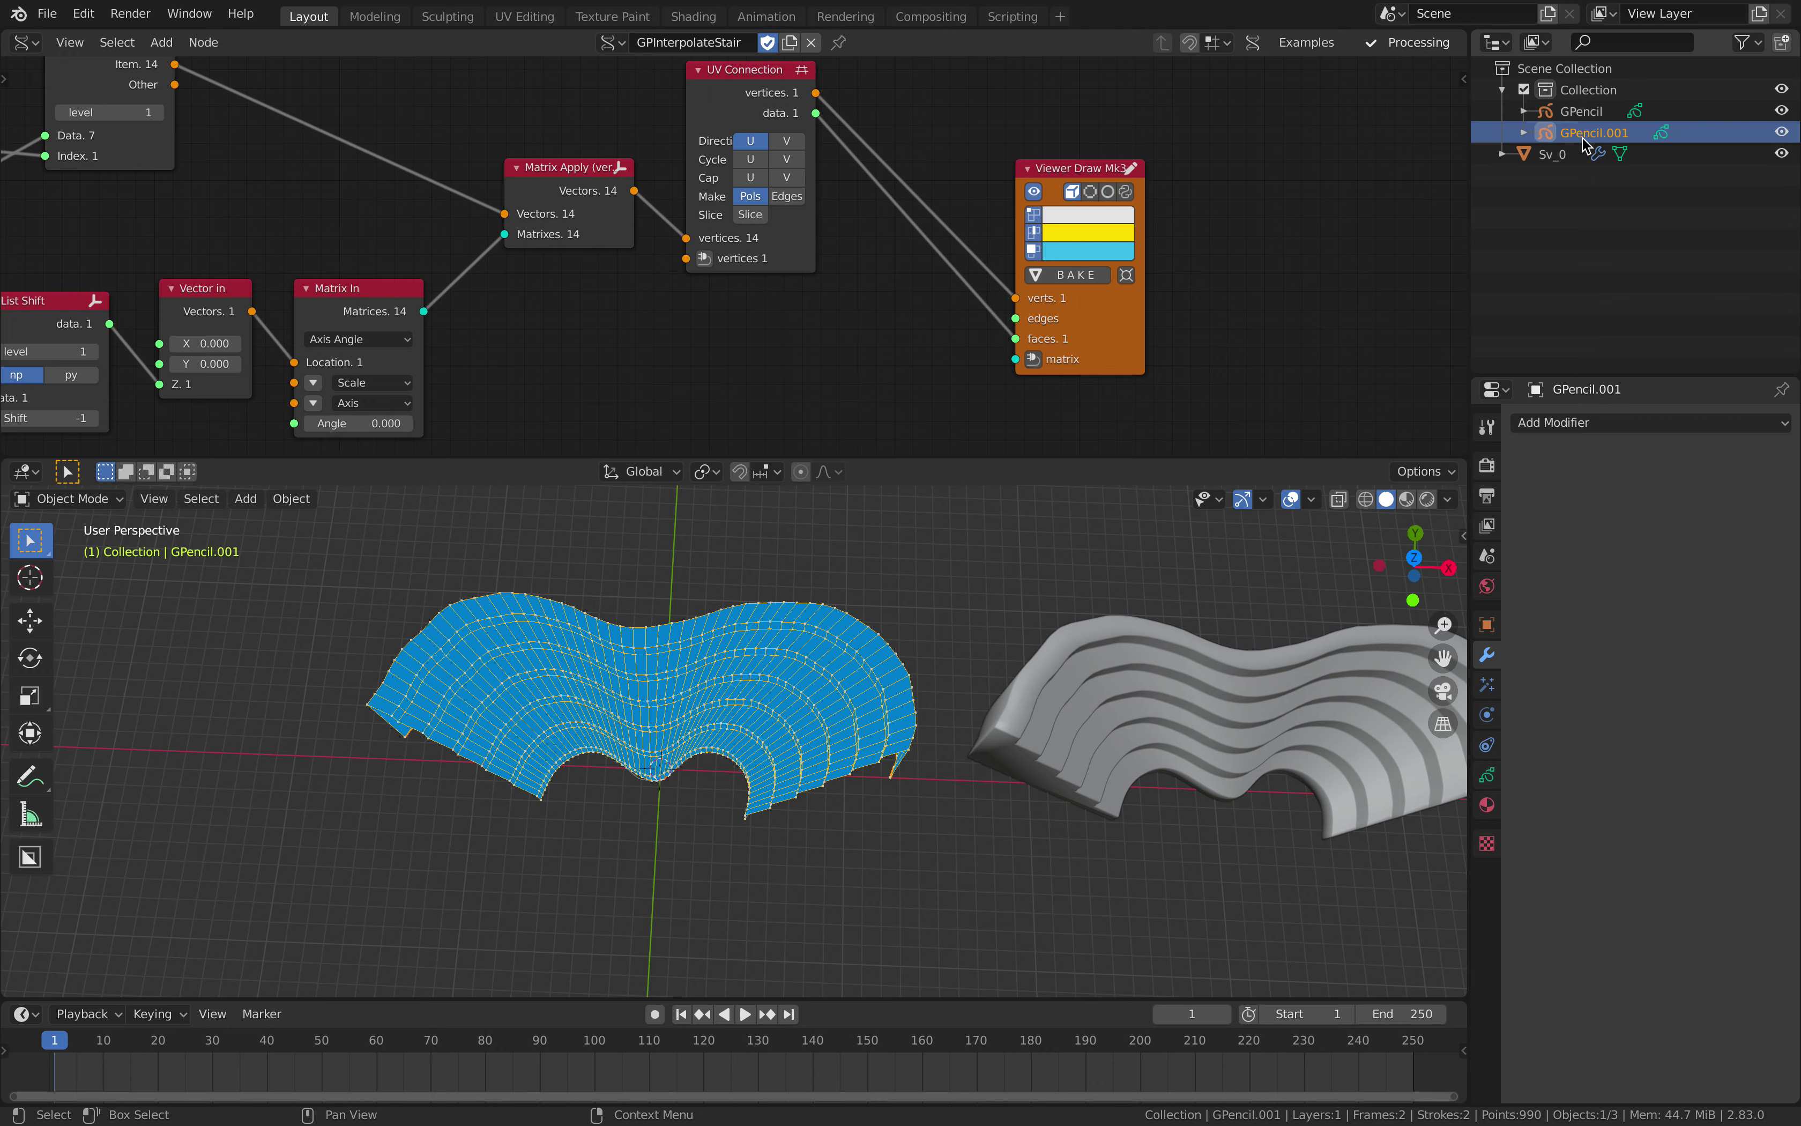
scroll(690, 755, up, 2)
scroll(600, 720, up, 3)
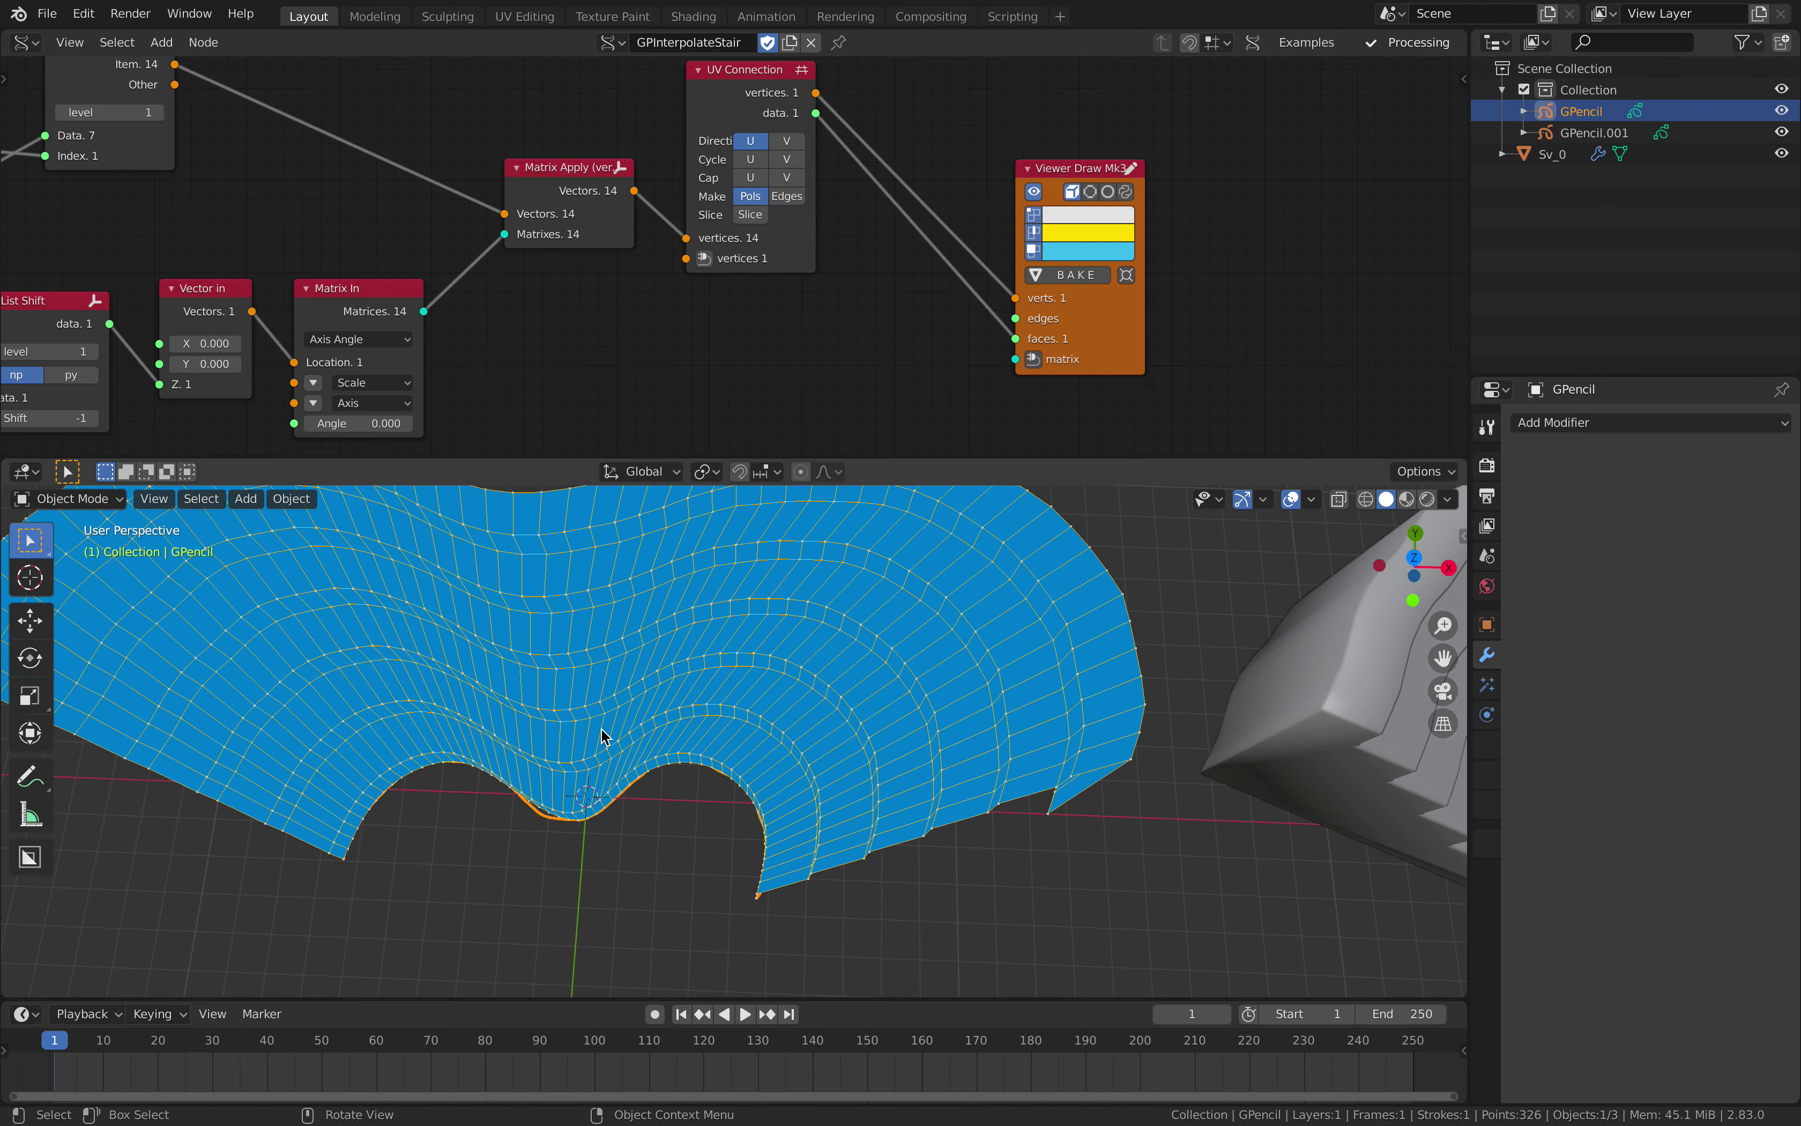
shift+middle_drag(601, 731, 694, 720)
click(1414, 558)
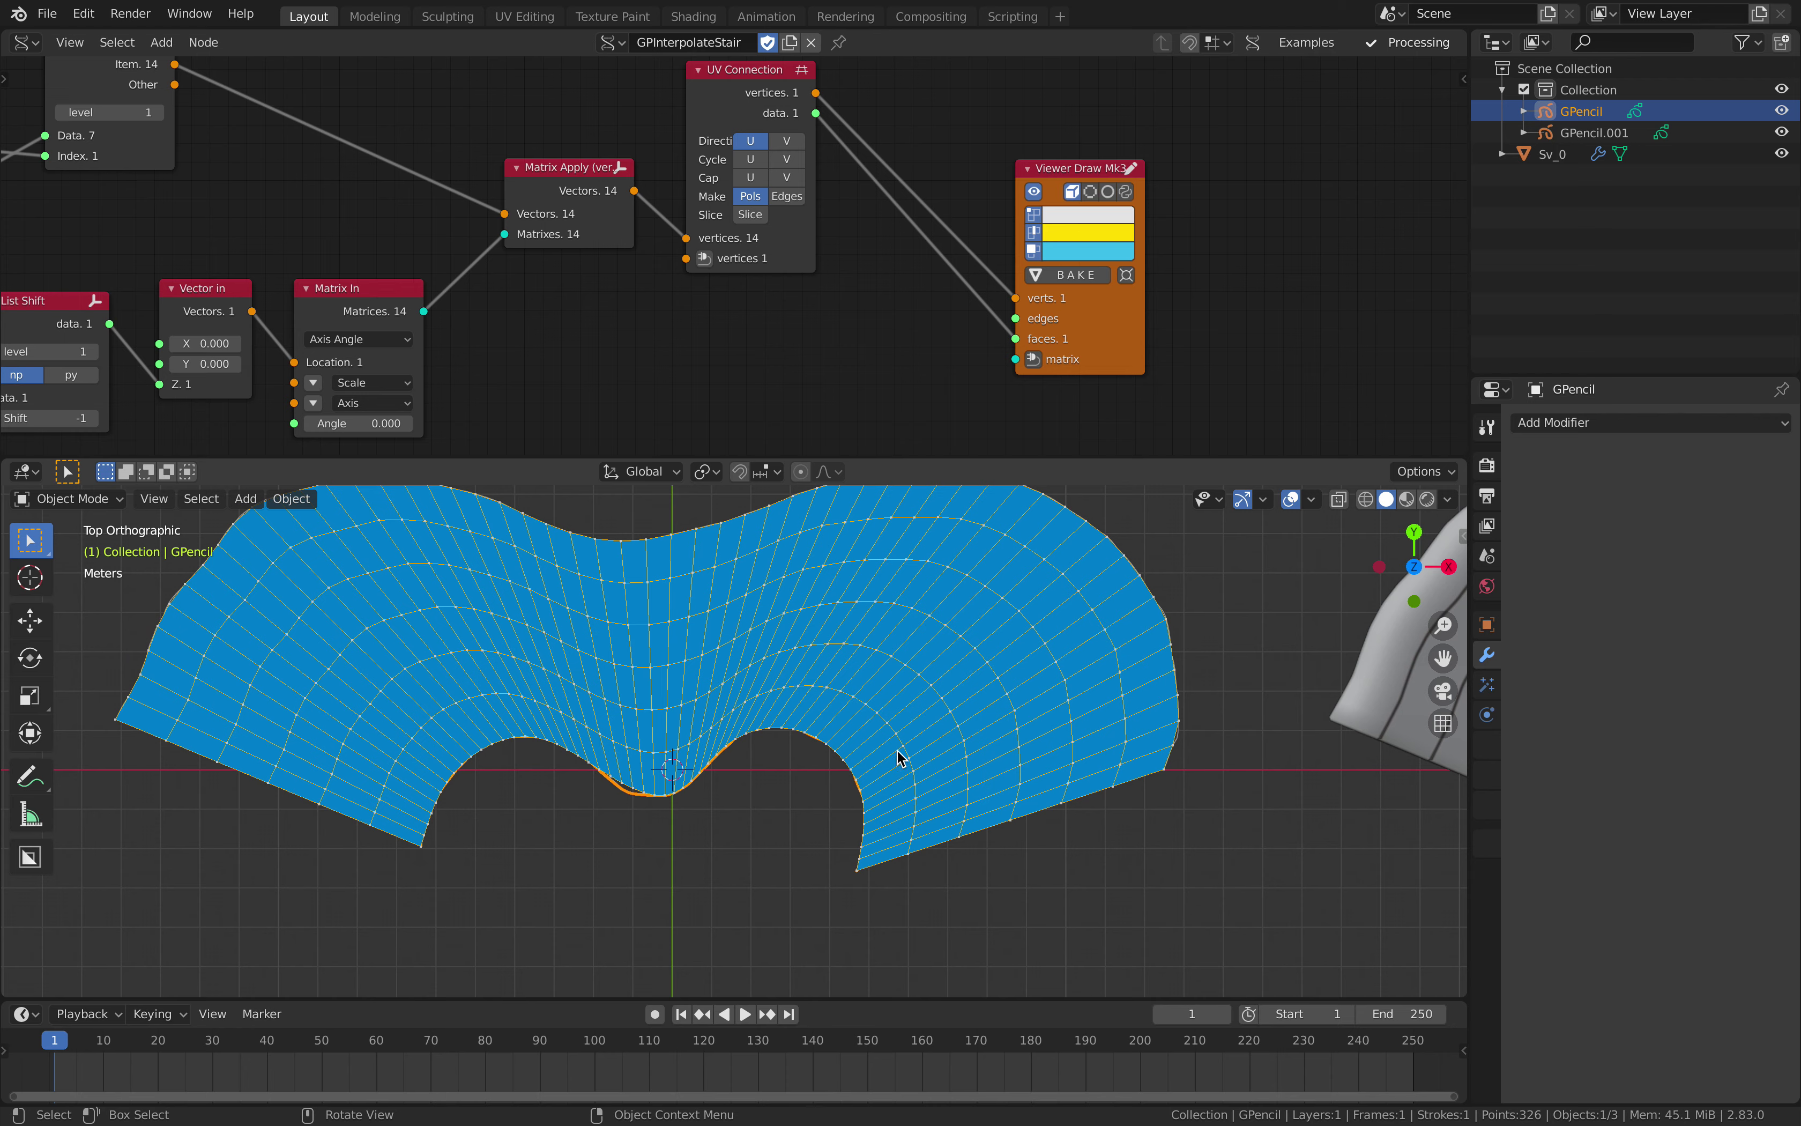
key(Tab)
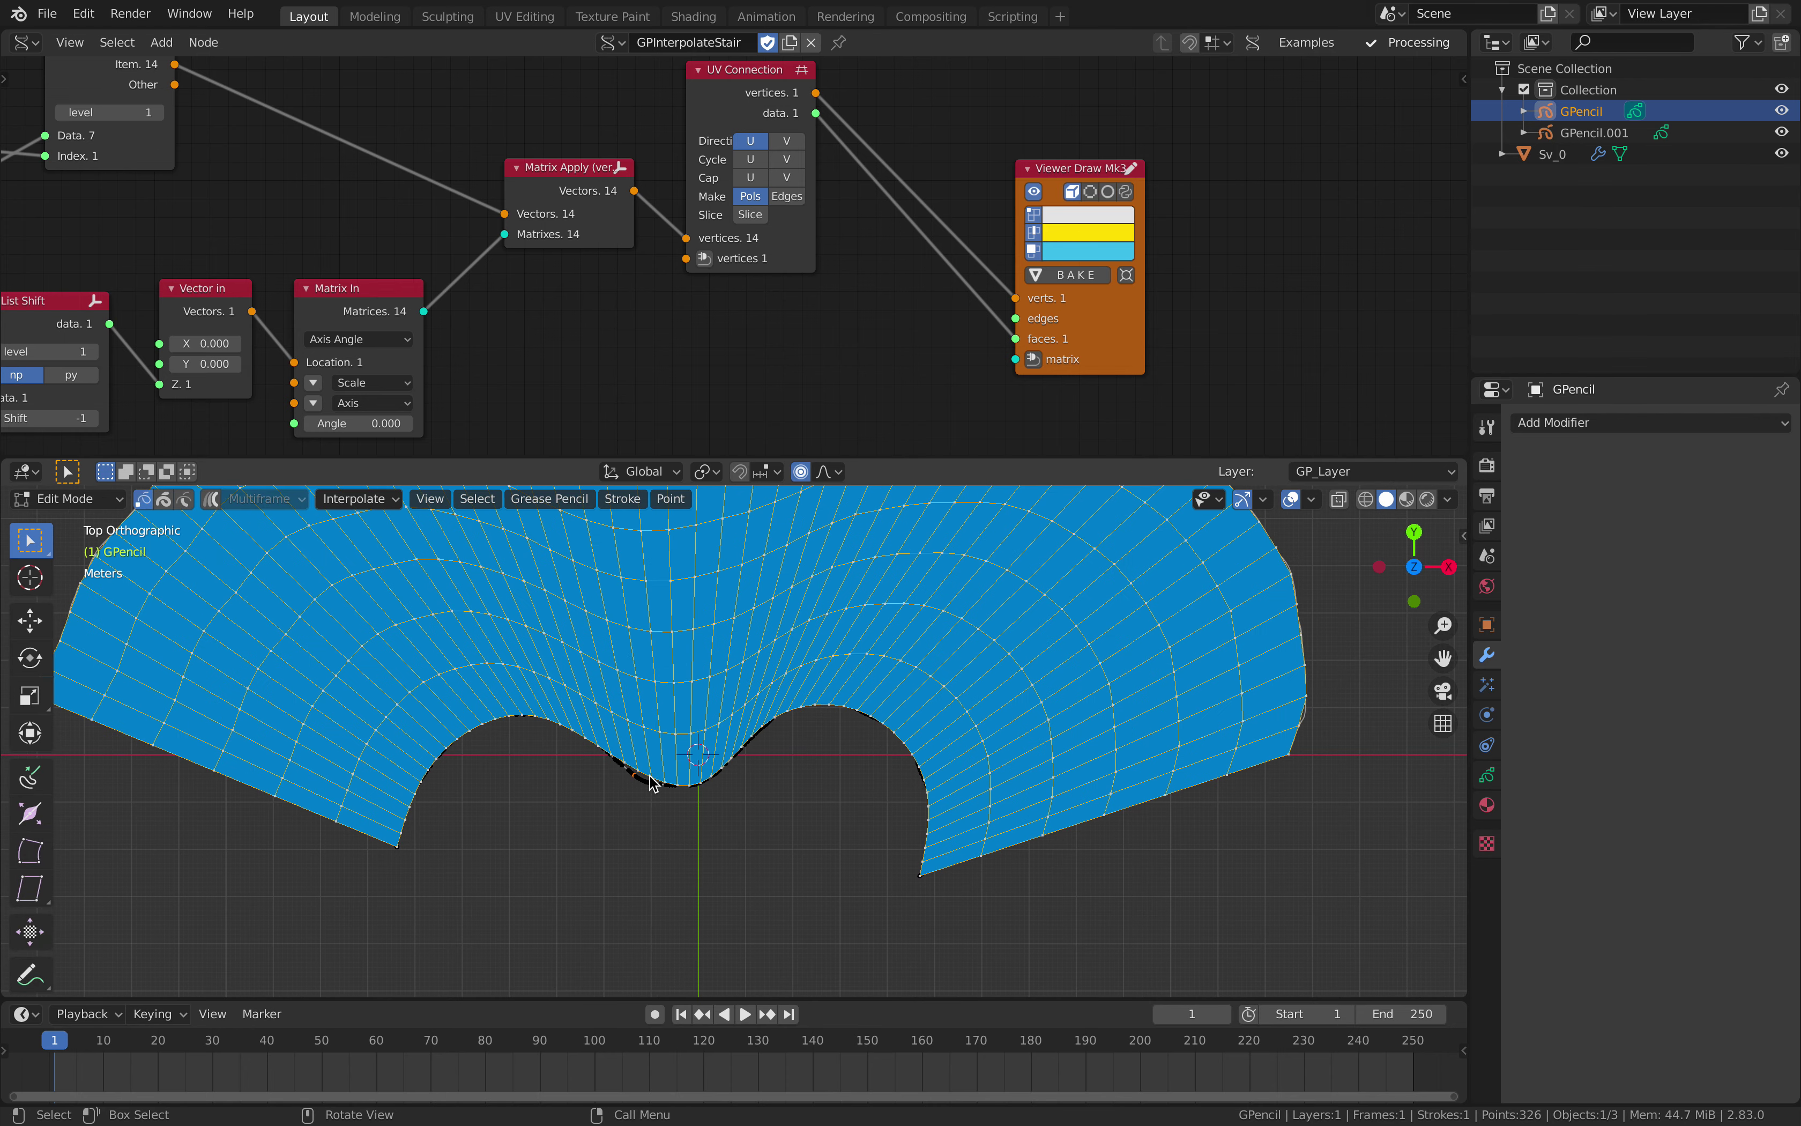
key(g)
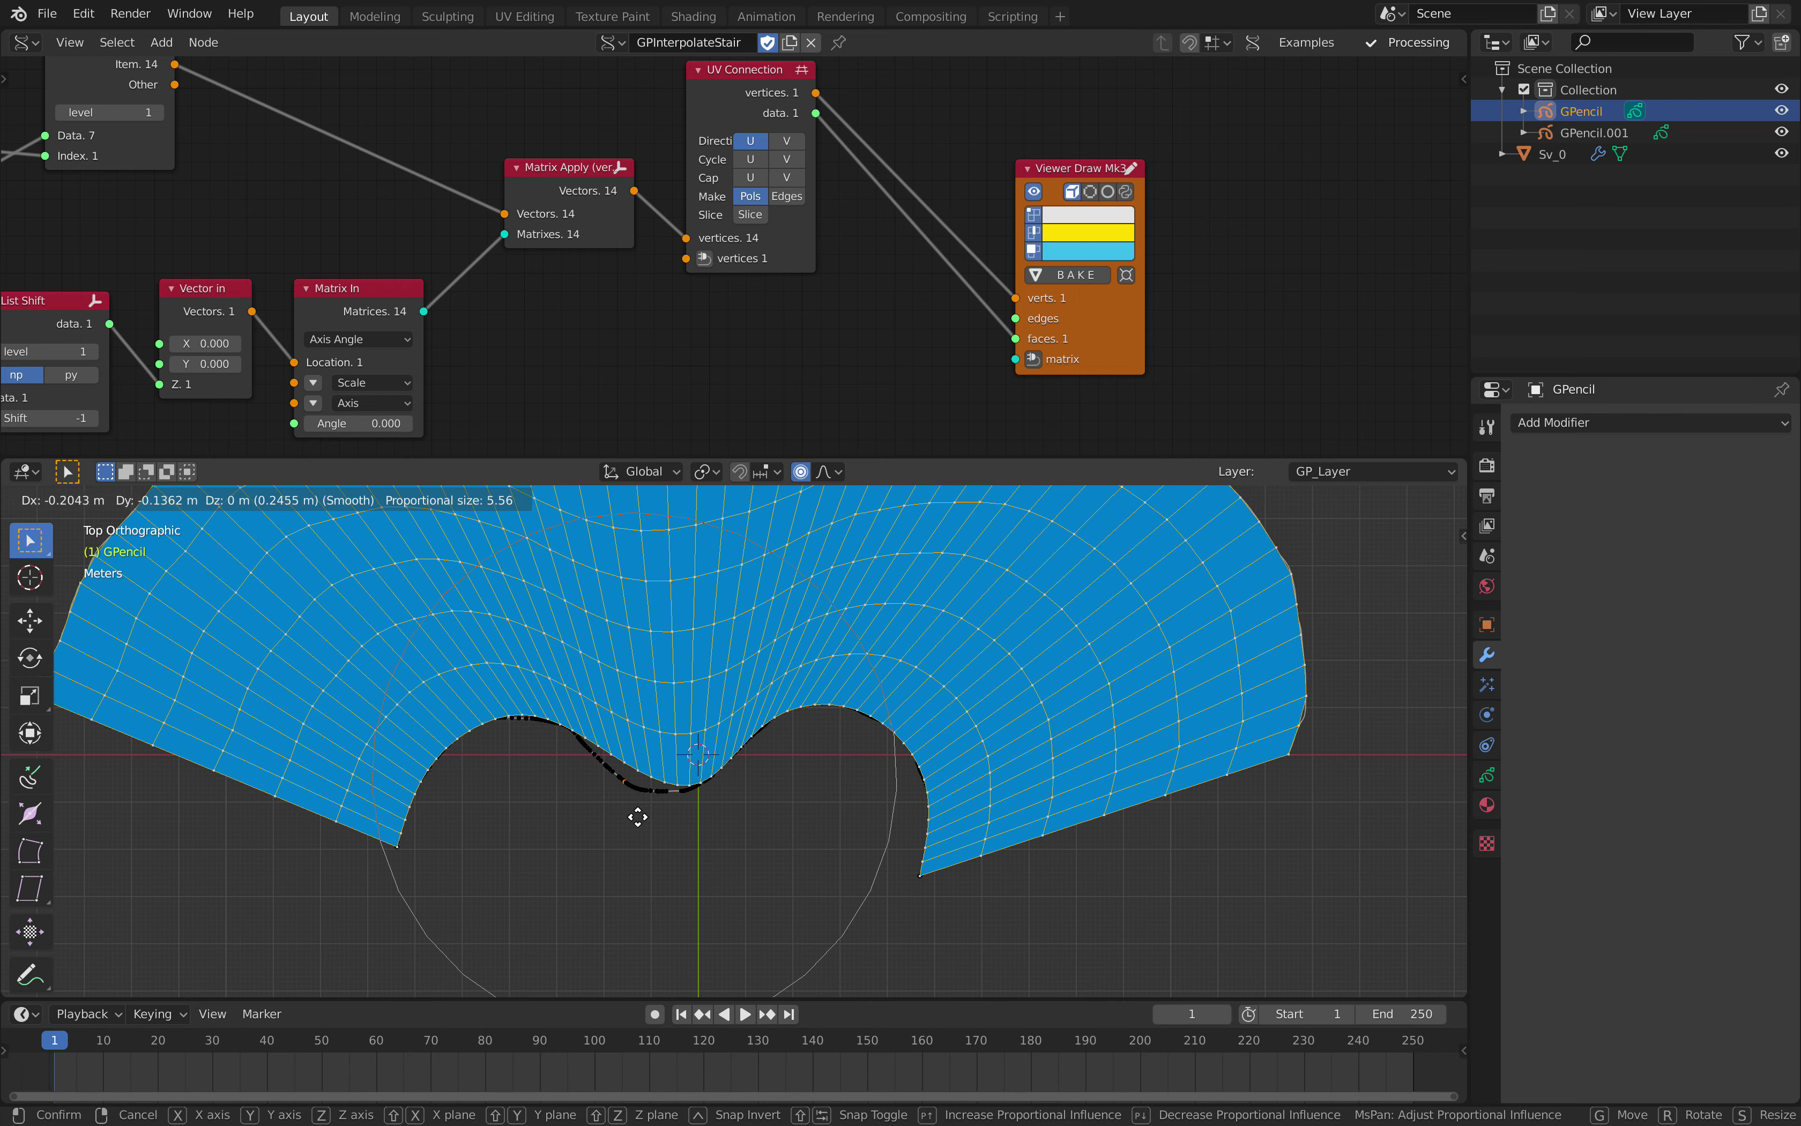
scroll(641, 823, up, 5)
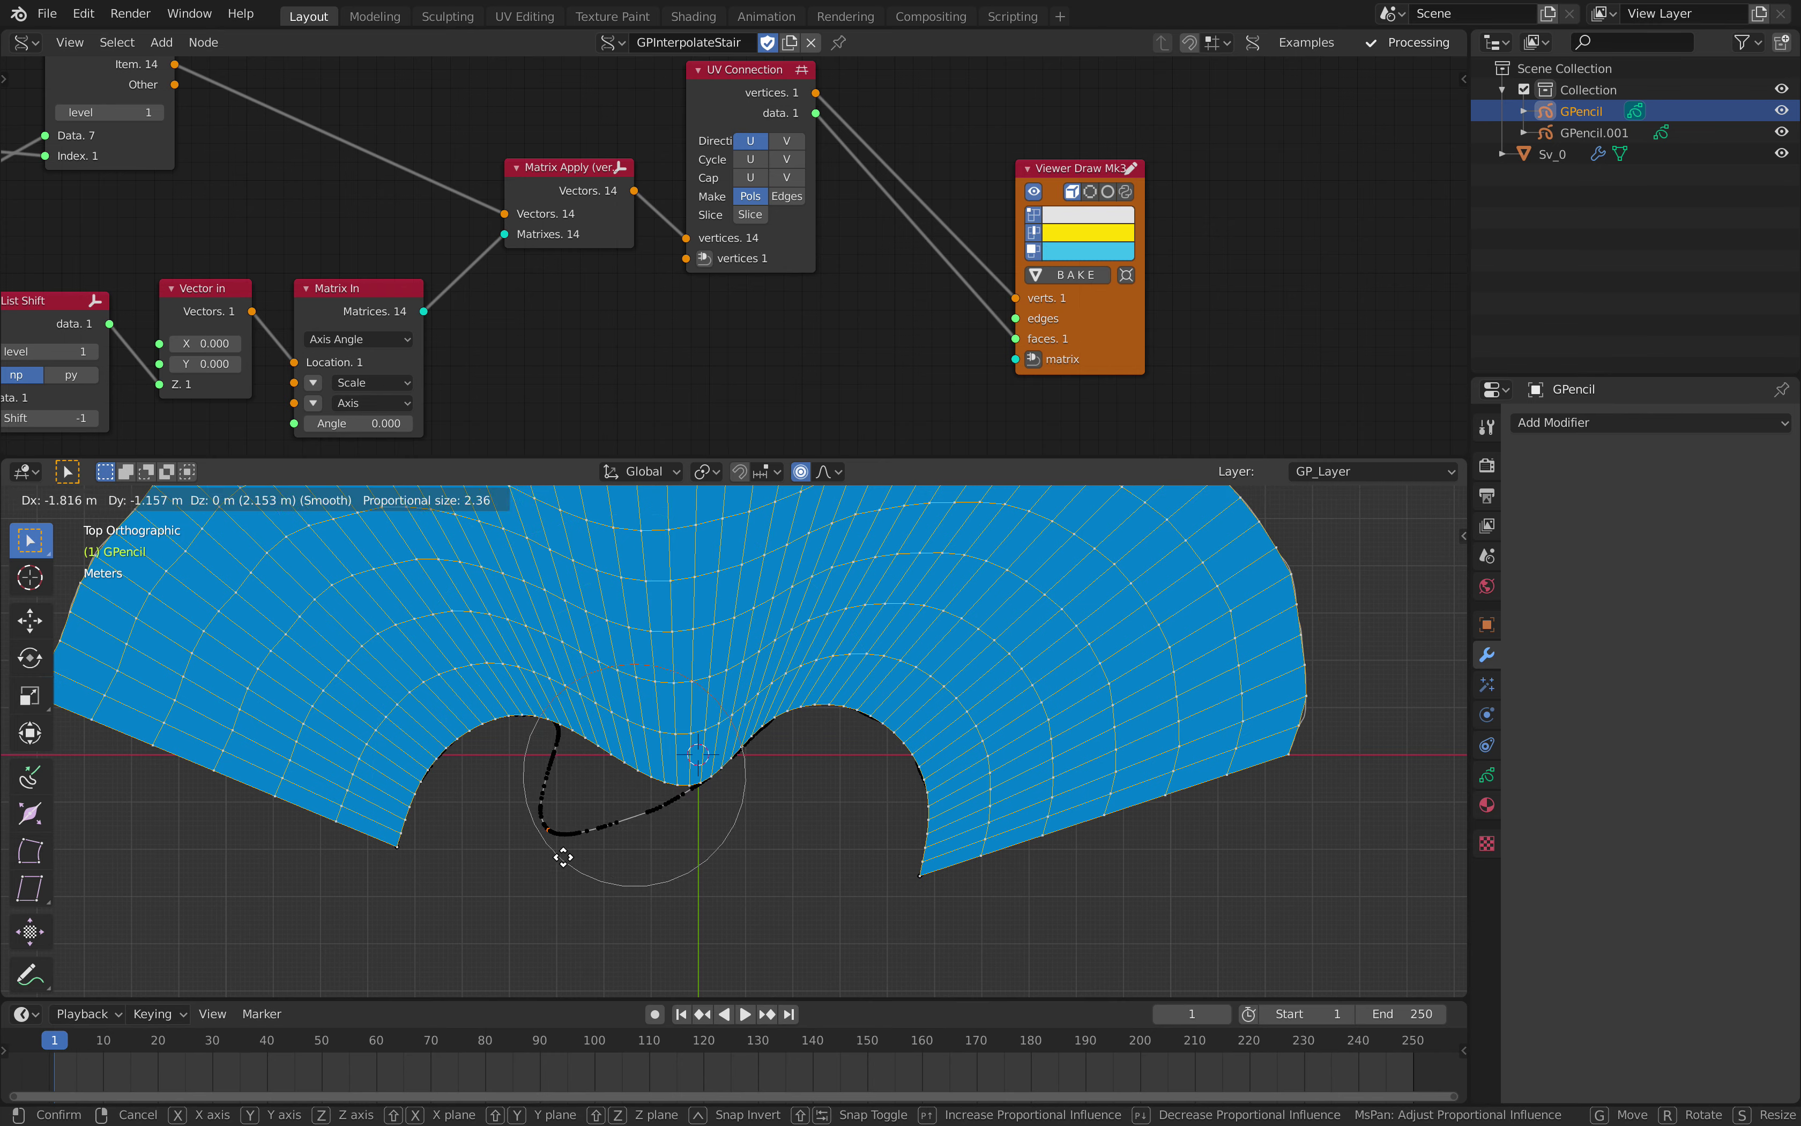
click(546, 856)
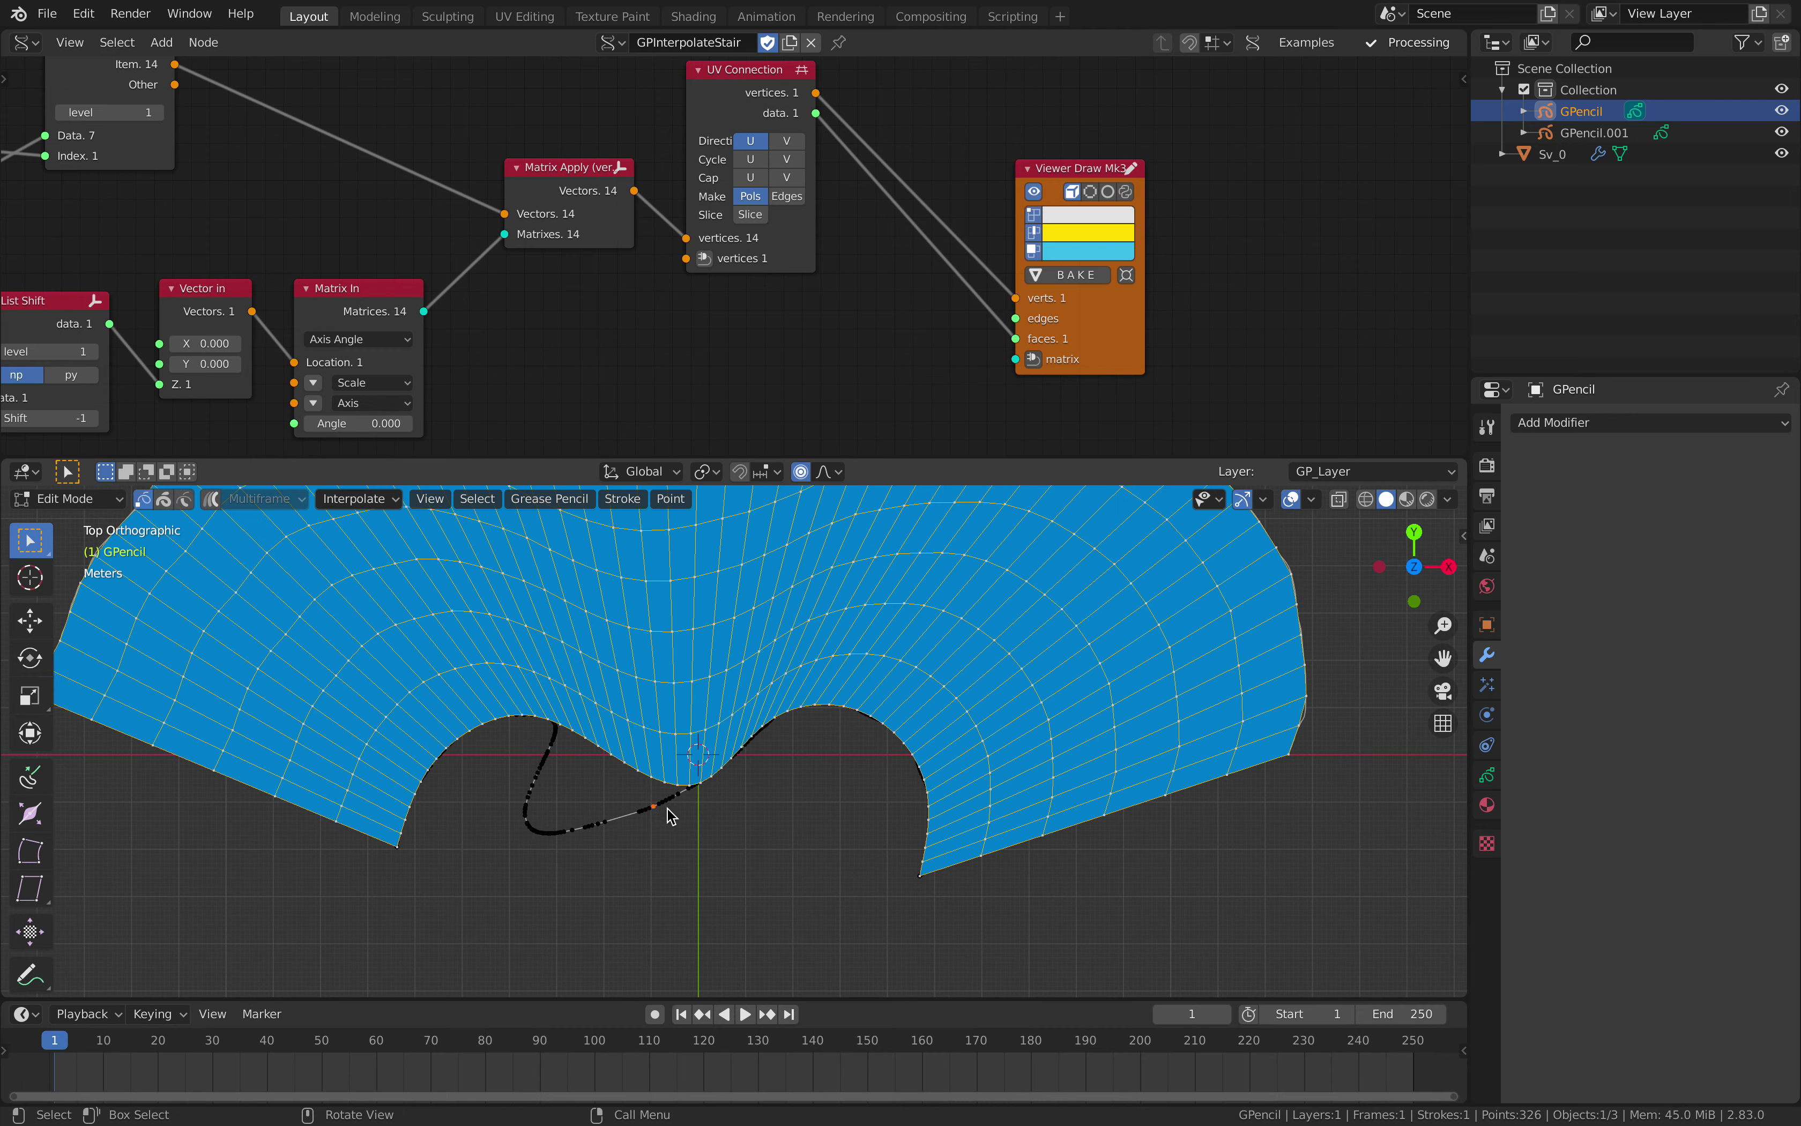
Pull two more points of the GPencil stroke's middle section outward to flatten the bulge, and return to Object Mode.
key(g)
click(725, 819)
key(g)
click(778, 771)
key(Tab)
Advance the timeline to frame 3 to refresh the stair mesh from the edited stroke.
key(space)
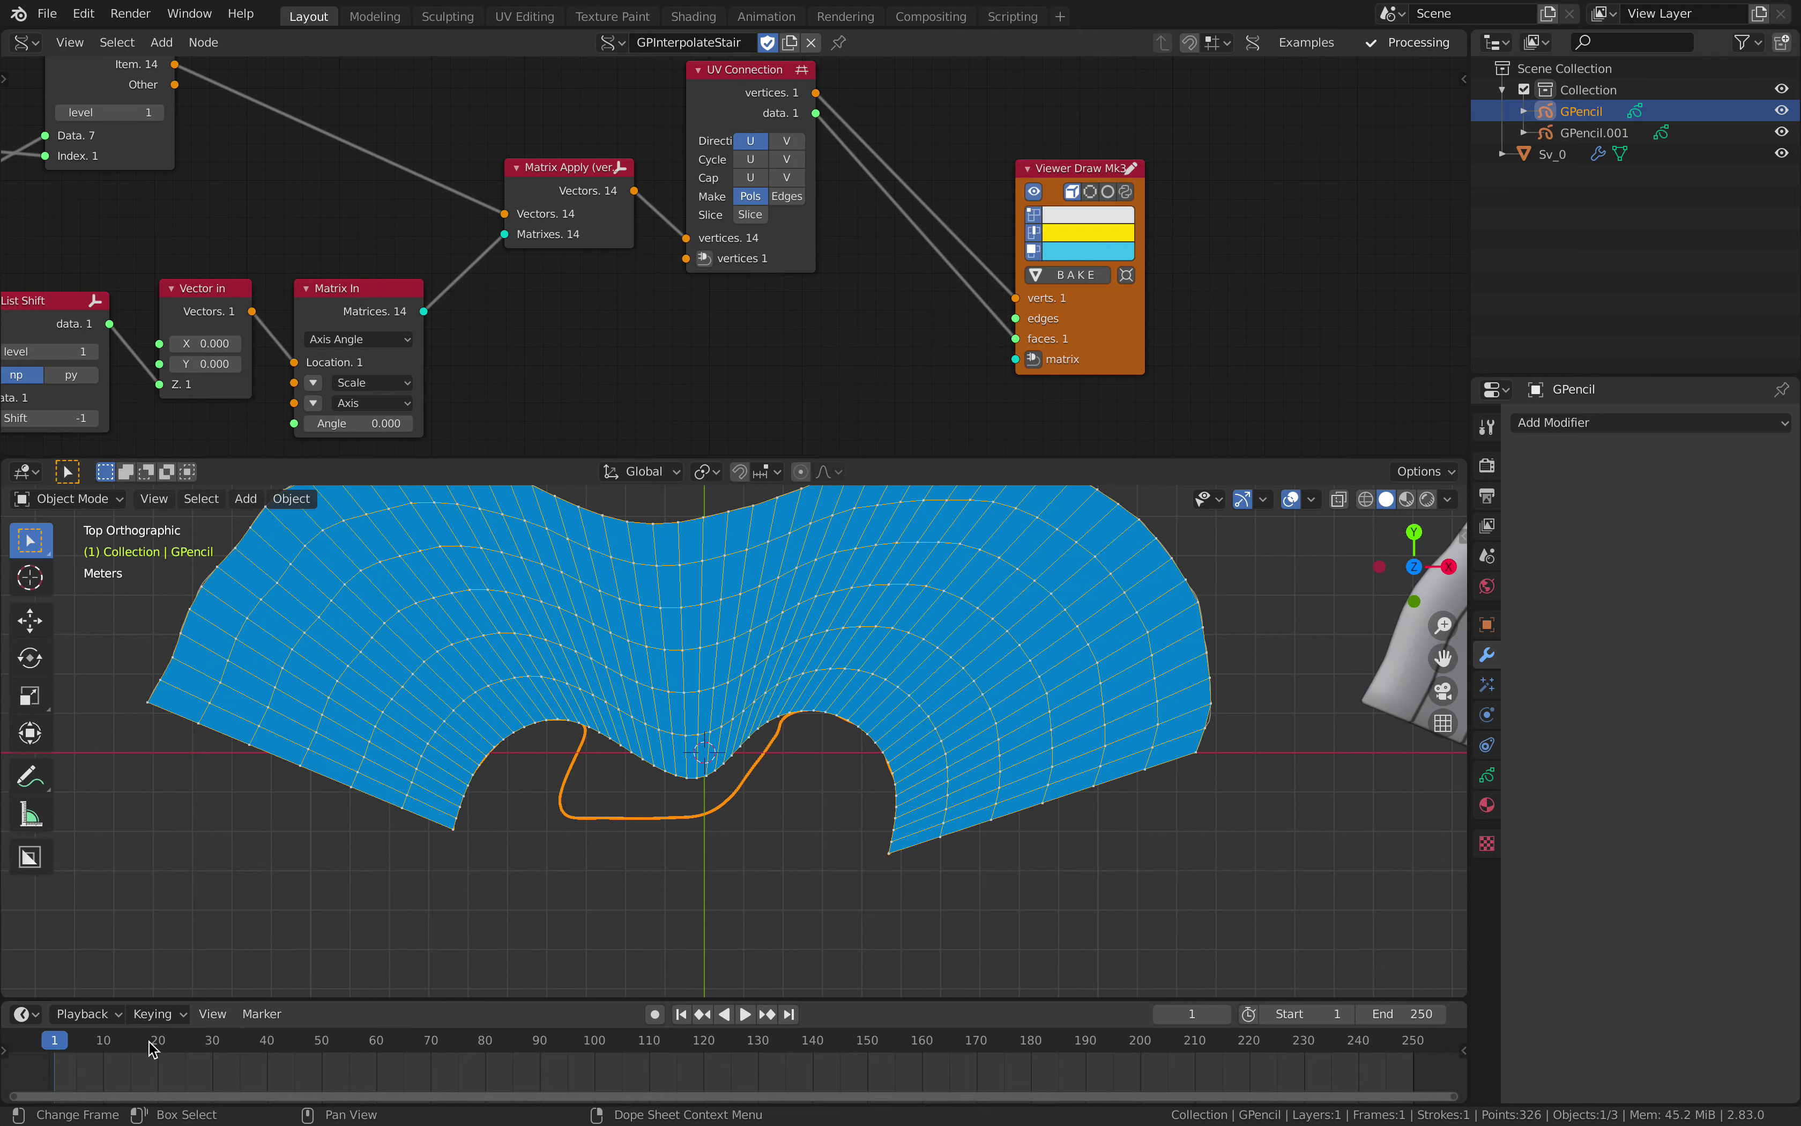
drag(69, 1042, 107, 1044)
middle_drag(625, 752, 691, 899)
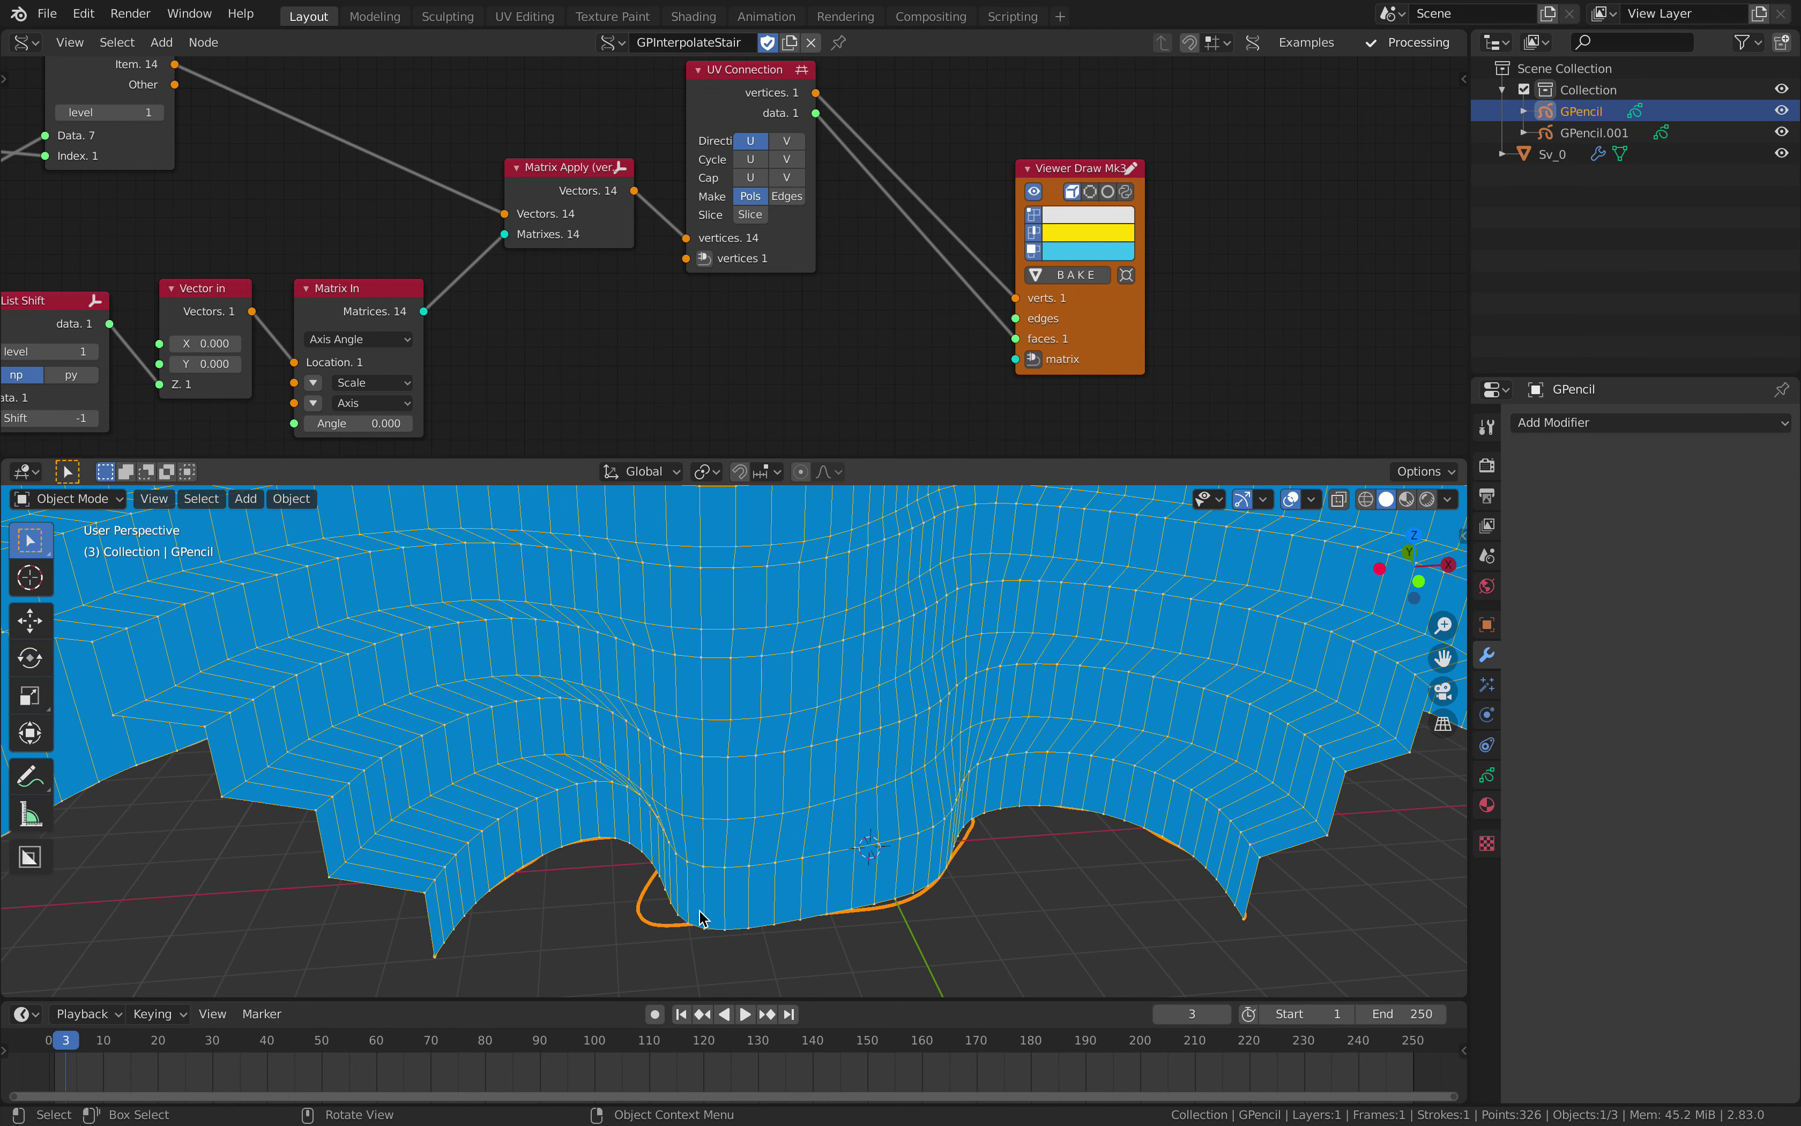
Raise the Multiply node's y value in the GPencil branch to 1.88 and play the timeline to update the stairs.
scroll(414, 261, down, 4)
middle_drag(37, 230, 567, 197)
middle_drag(292, 203, 684, 207)
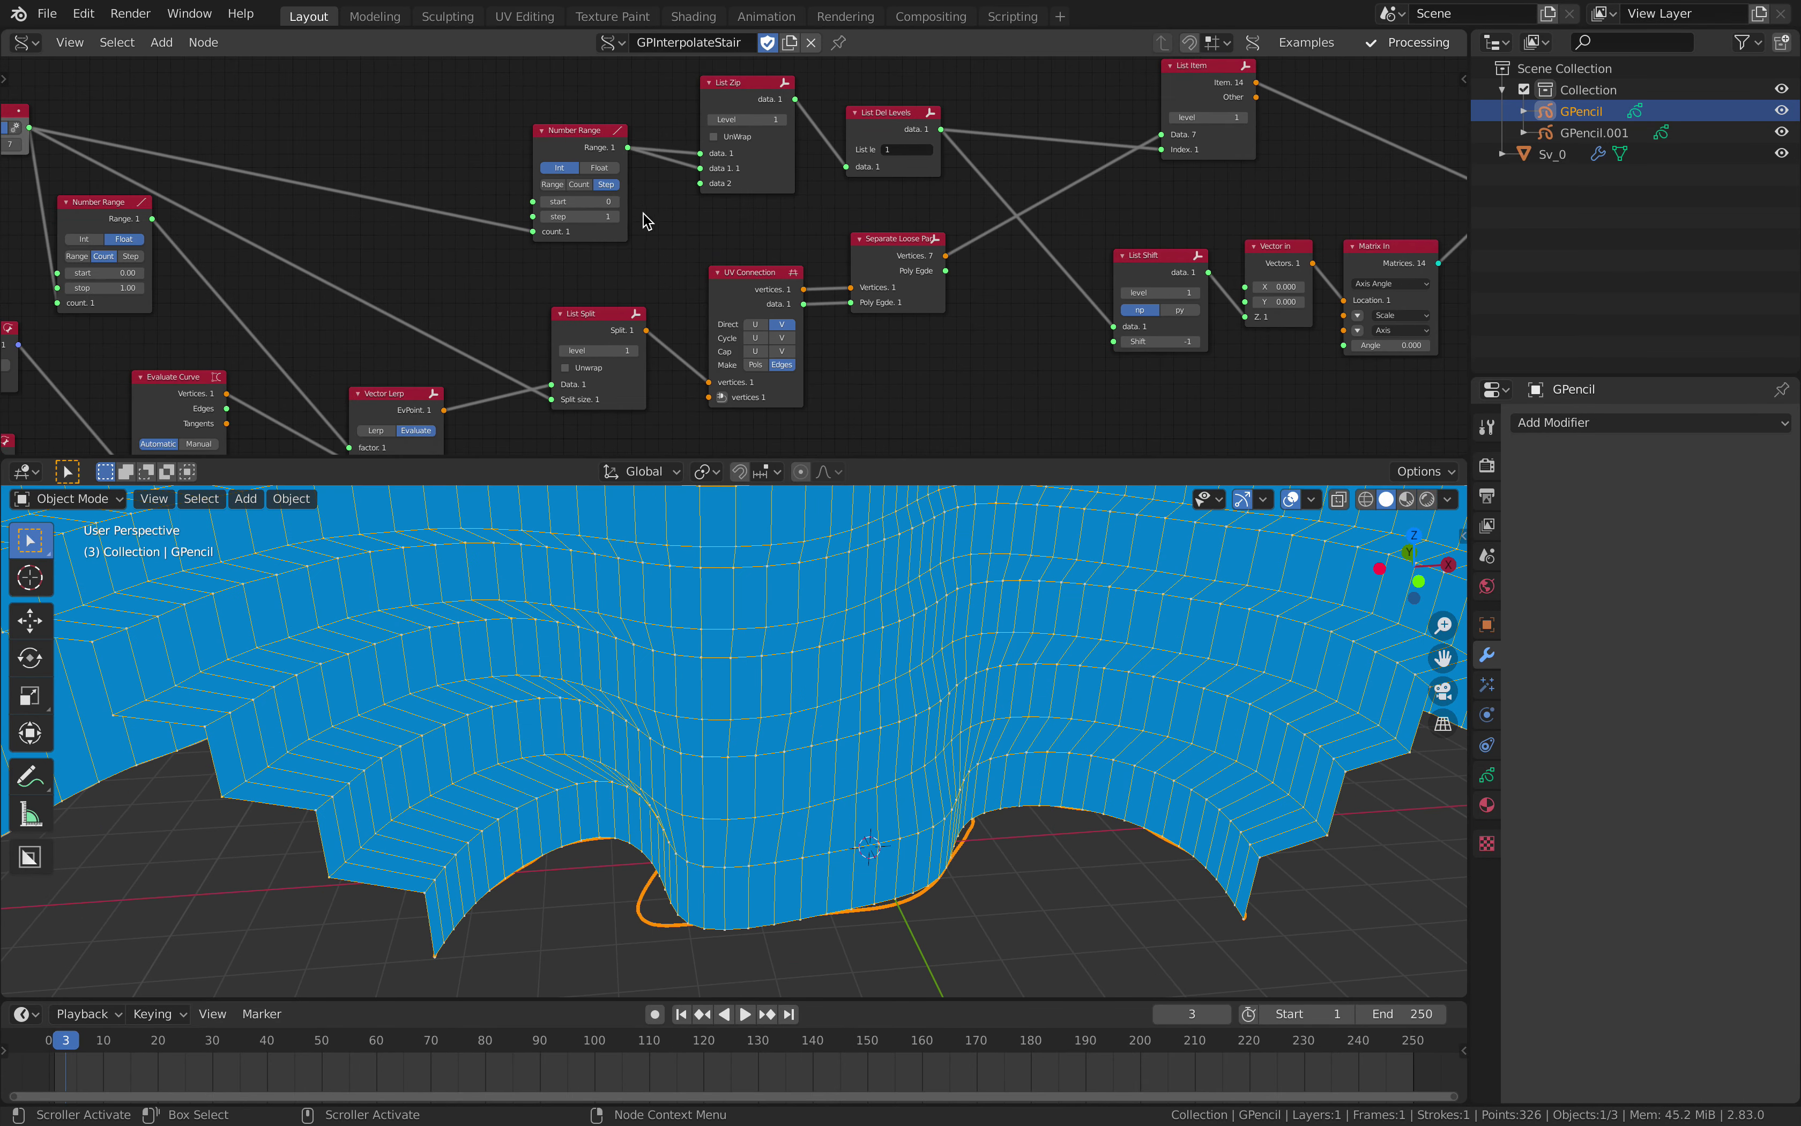
scroll(641, 213, down, 2)
mouse_move(149, 299)
middle_down()
mouse_move(316, 286)
mouse_move(663, 307)
middle_up()
middle_drag(387, 271, 901, 231)
middle_drag(475, 245, 784, 221)
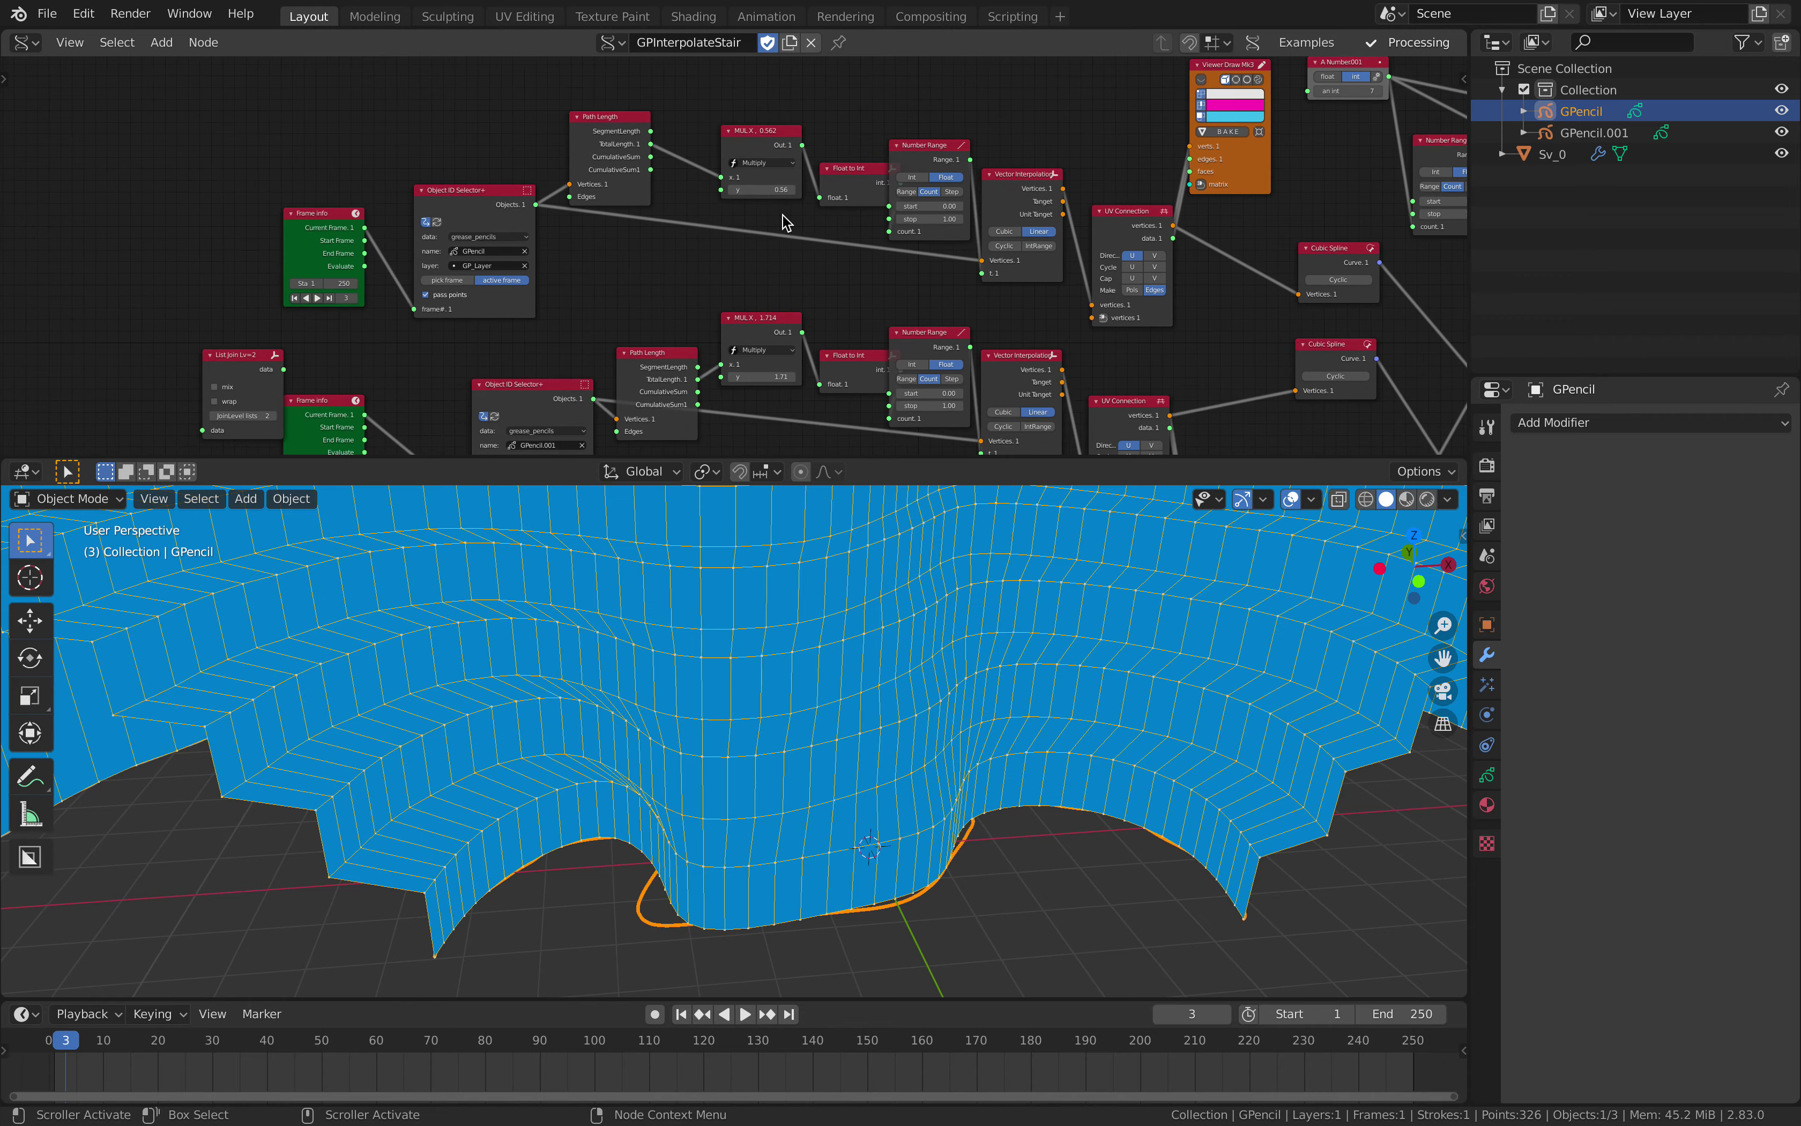
scroll(791, 194, up, 5)
drag(783, 157, 883, 157)
scroll(880, 659, down, 3)
middle_drag(881, 659, 596, 789)
key(space)
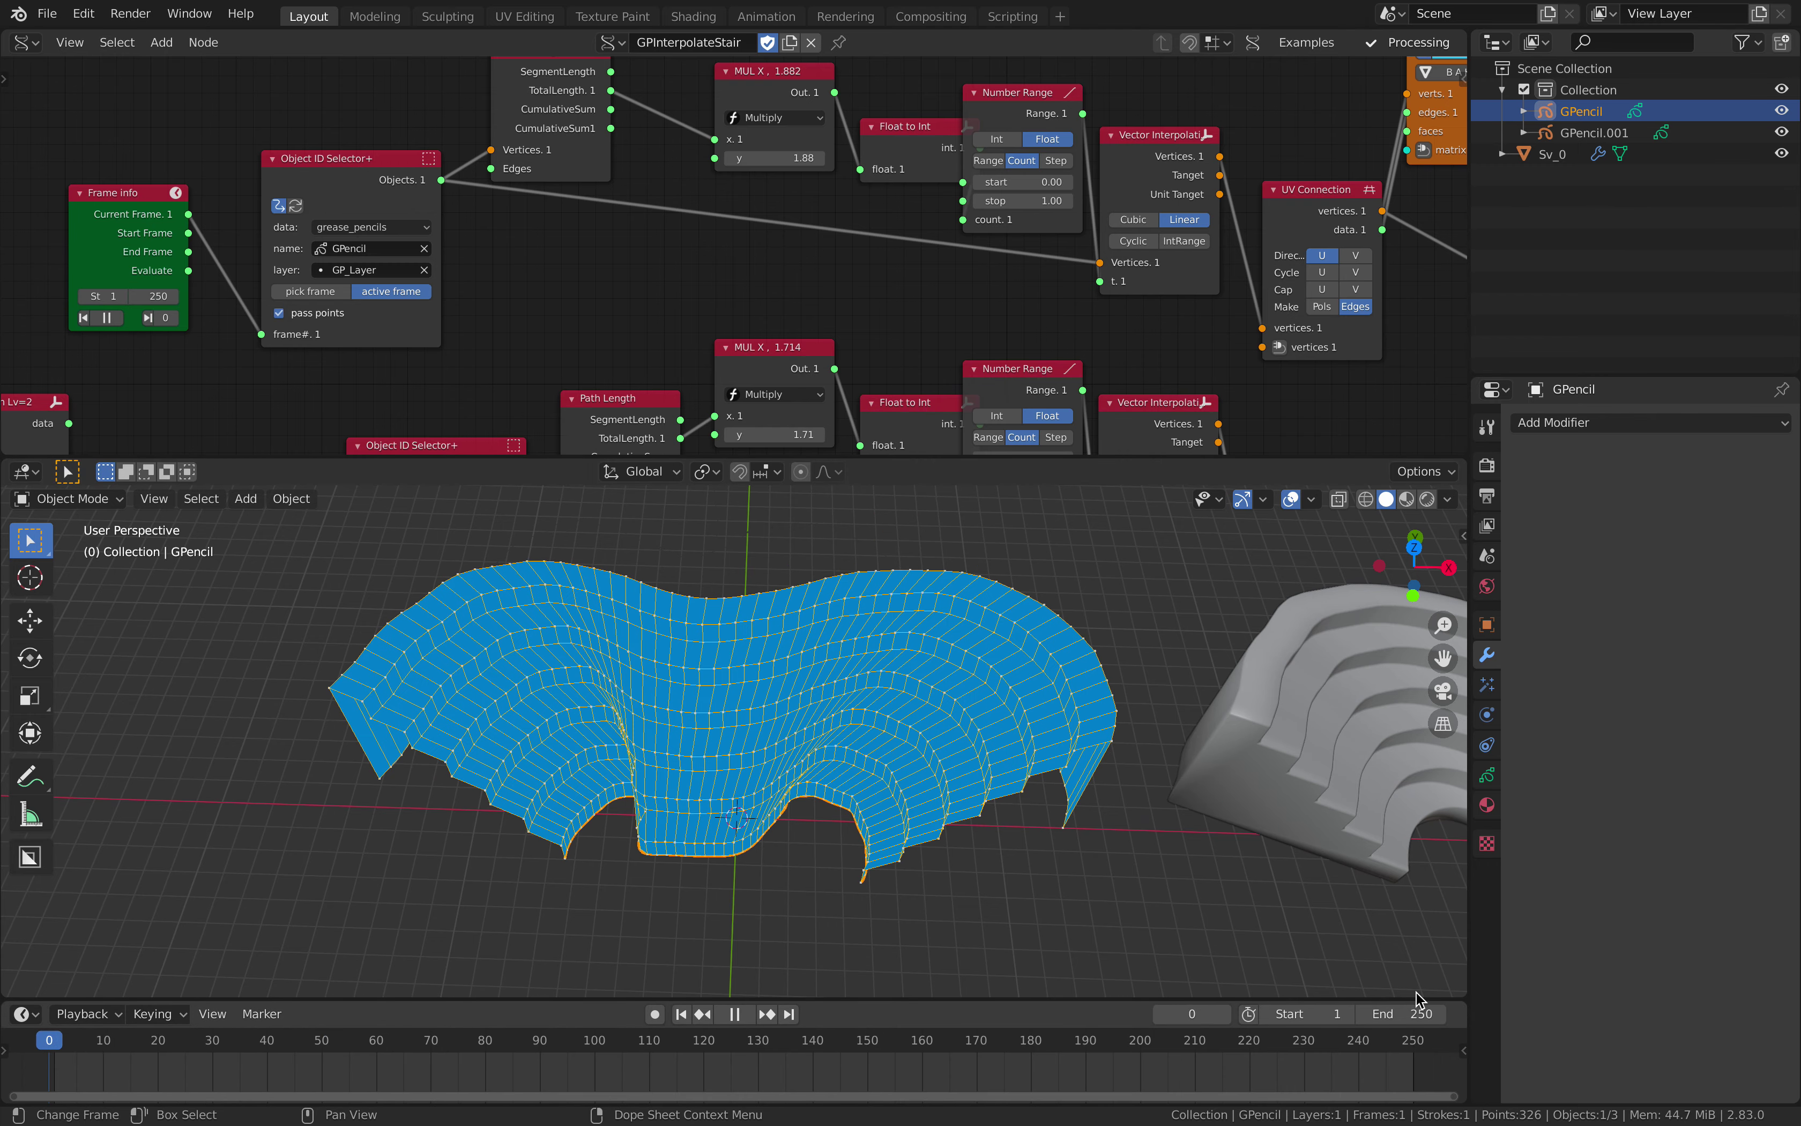
Switch to the browser, review the Sverchok GitHub issue "Stadium like / circle stairs" and its comments, and return to Blender.
key(ctrl+Right)
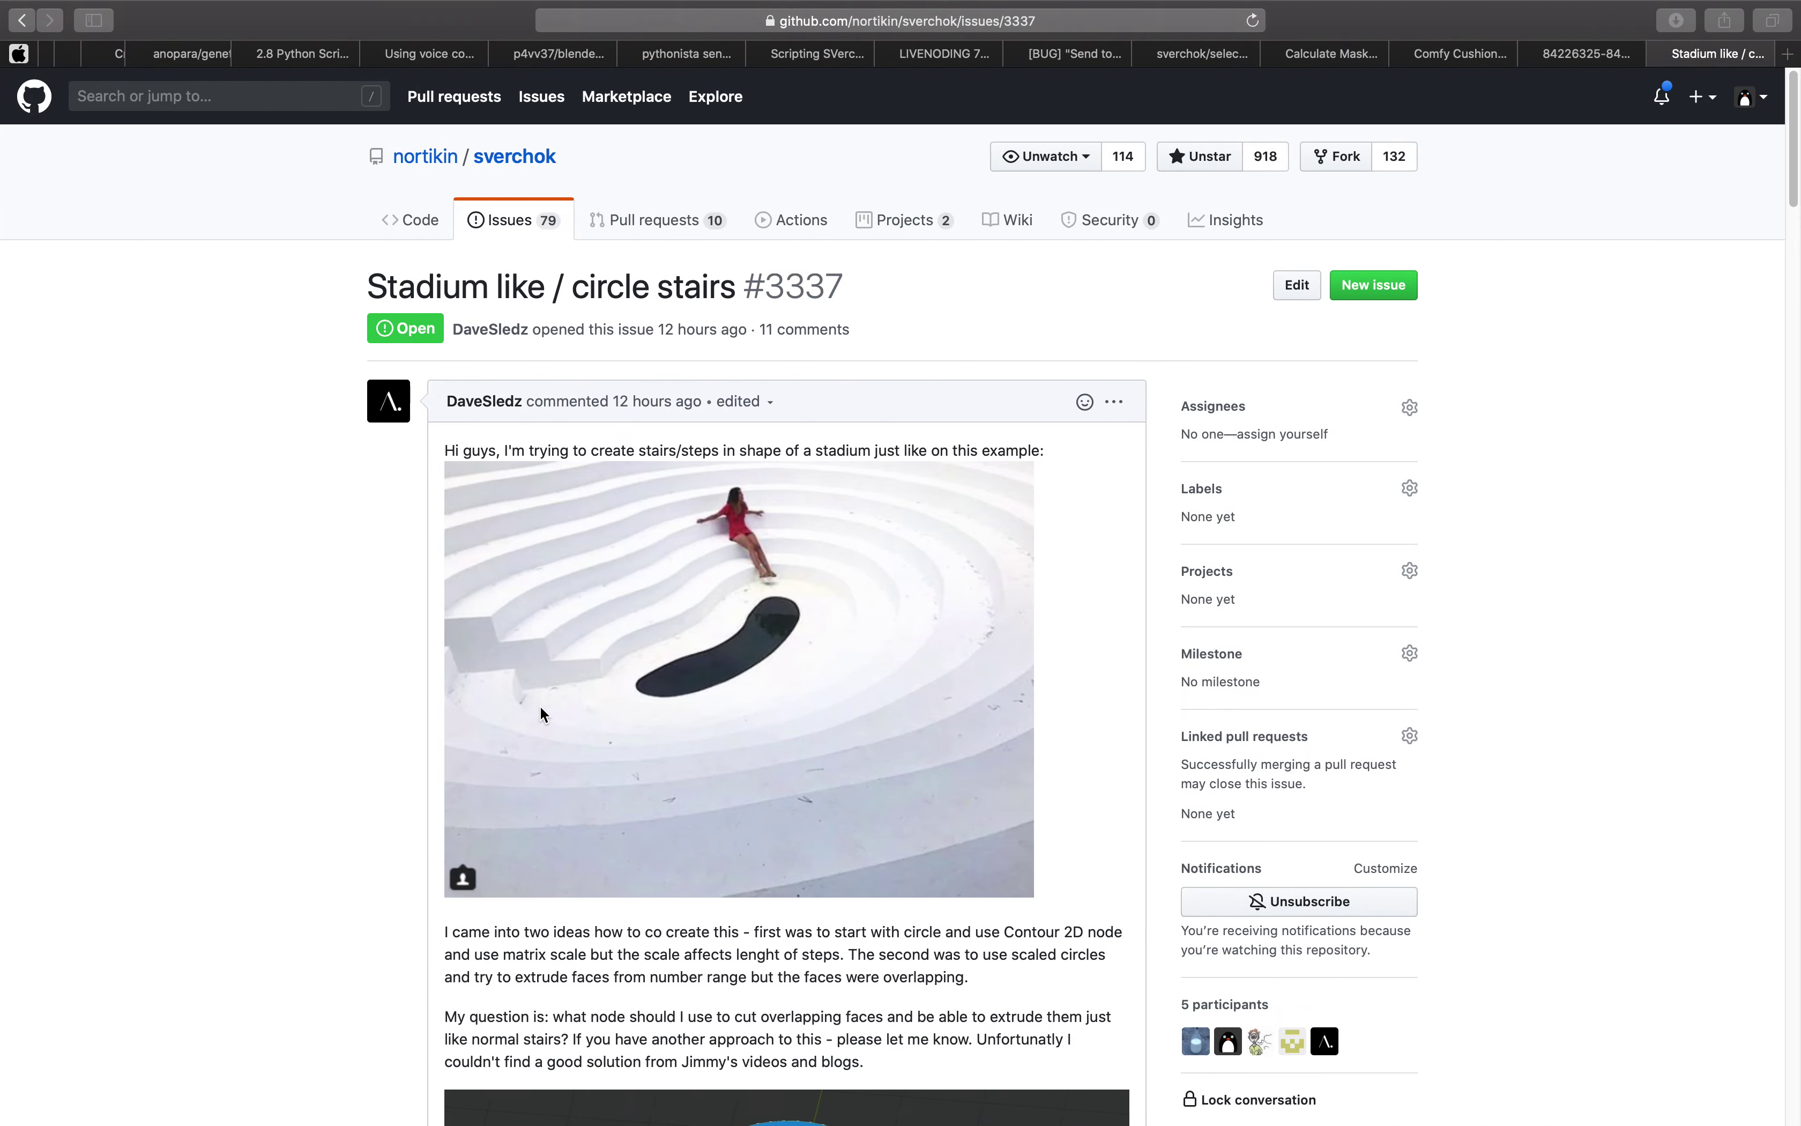
scroll(524, 787, down, 20)
scroll(523, 786, down, 15)
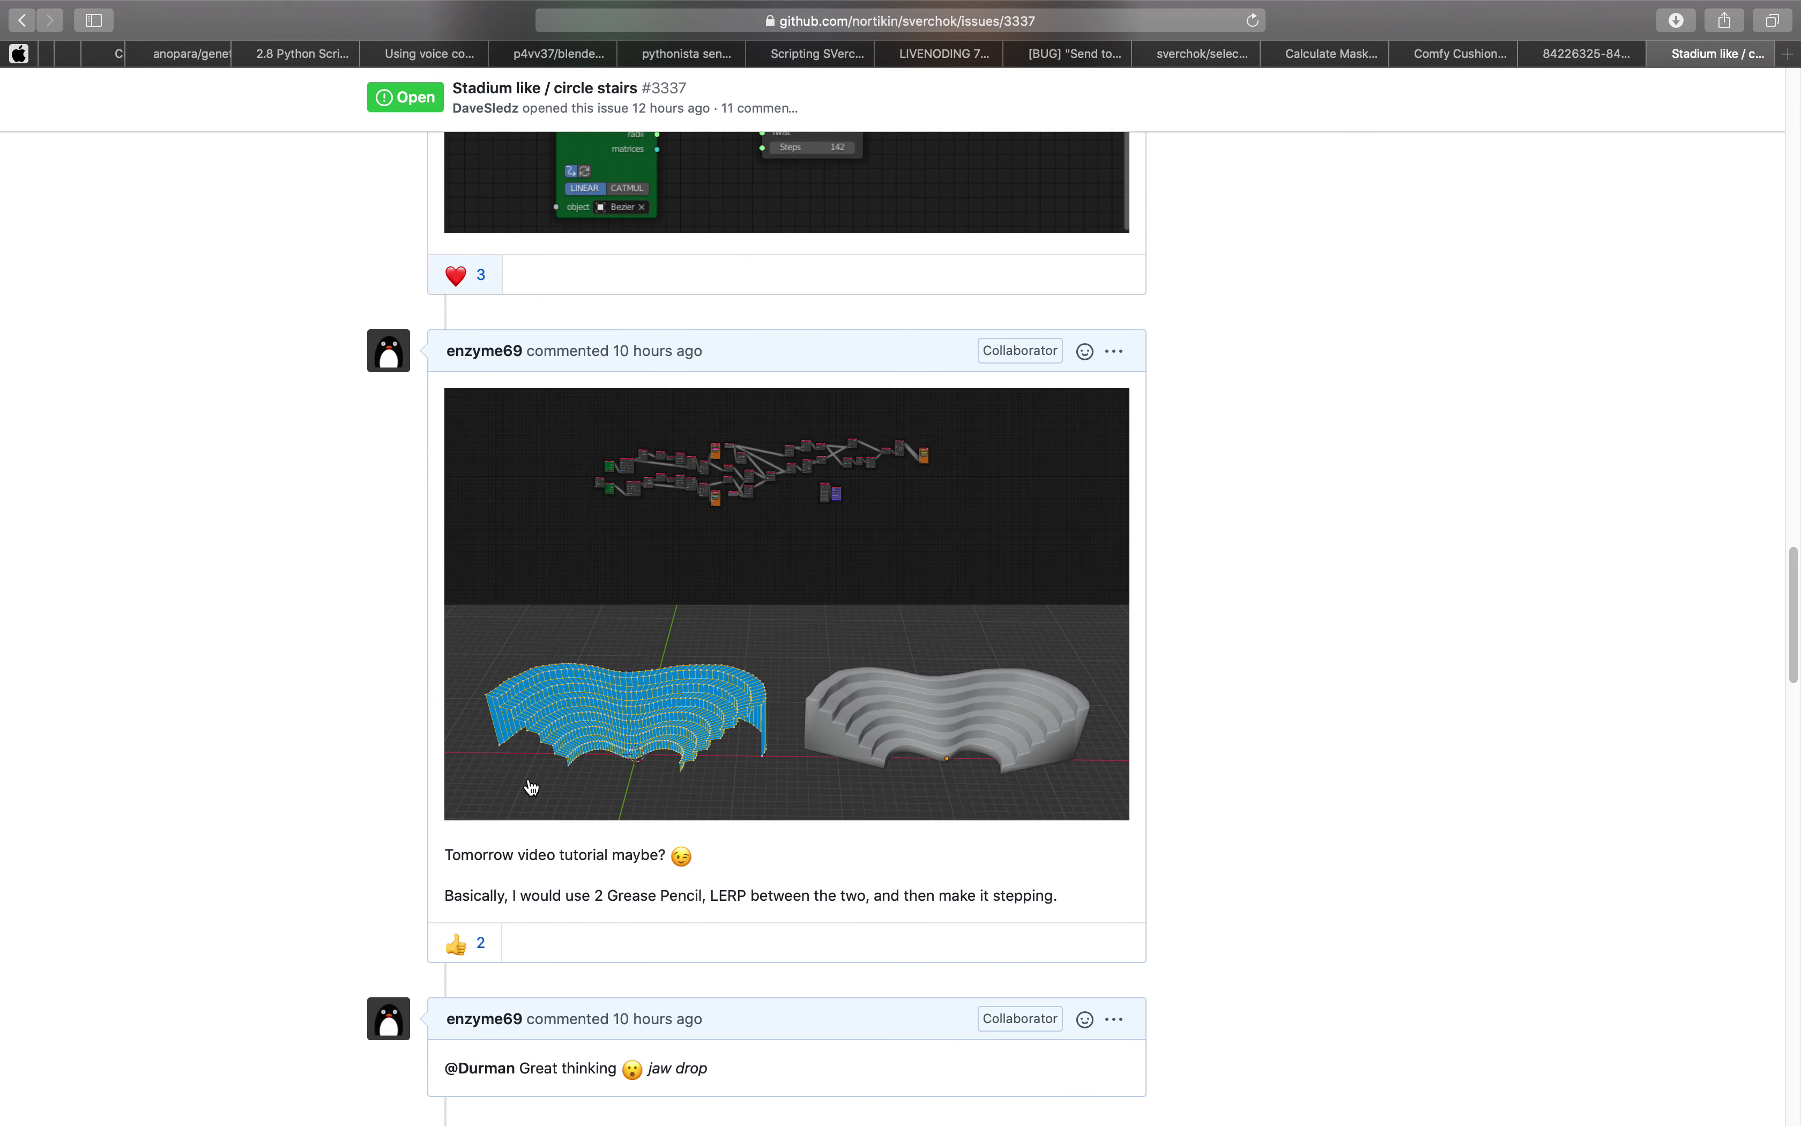
scroll(530, 781, down, 5)
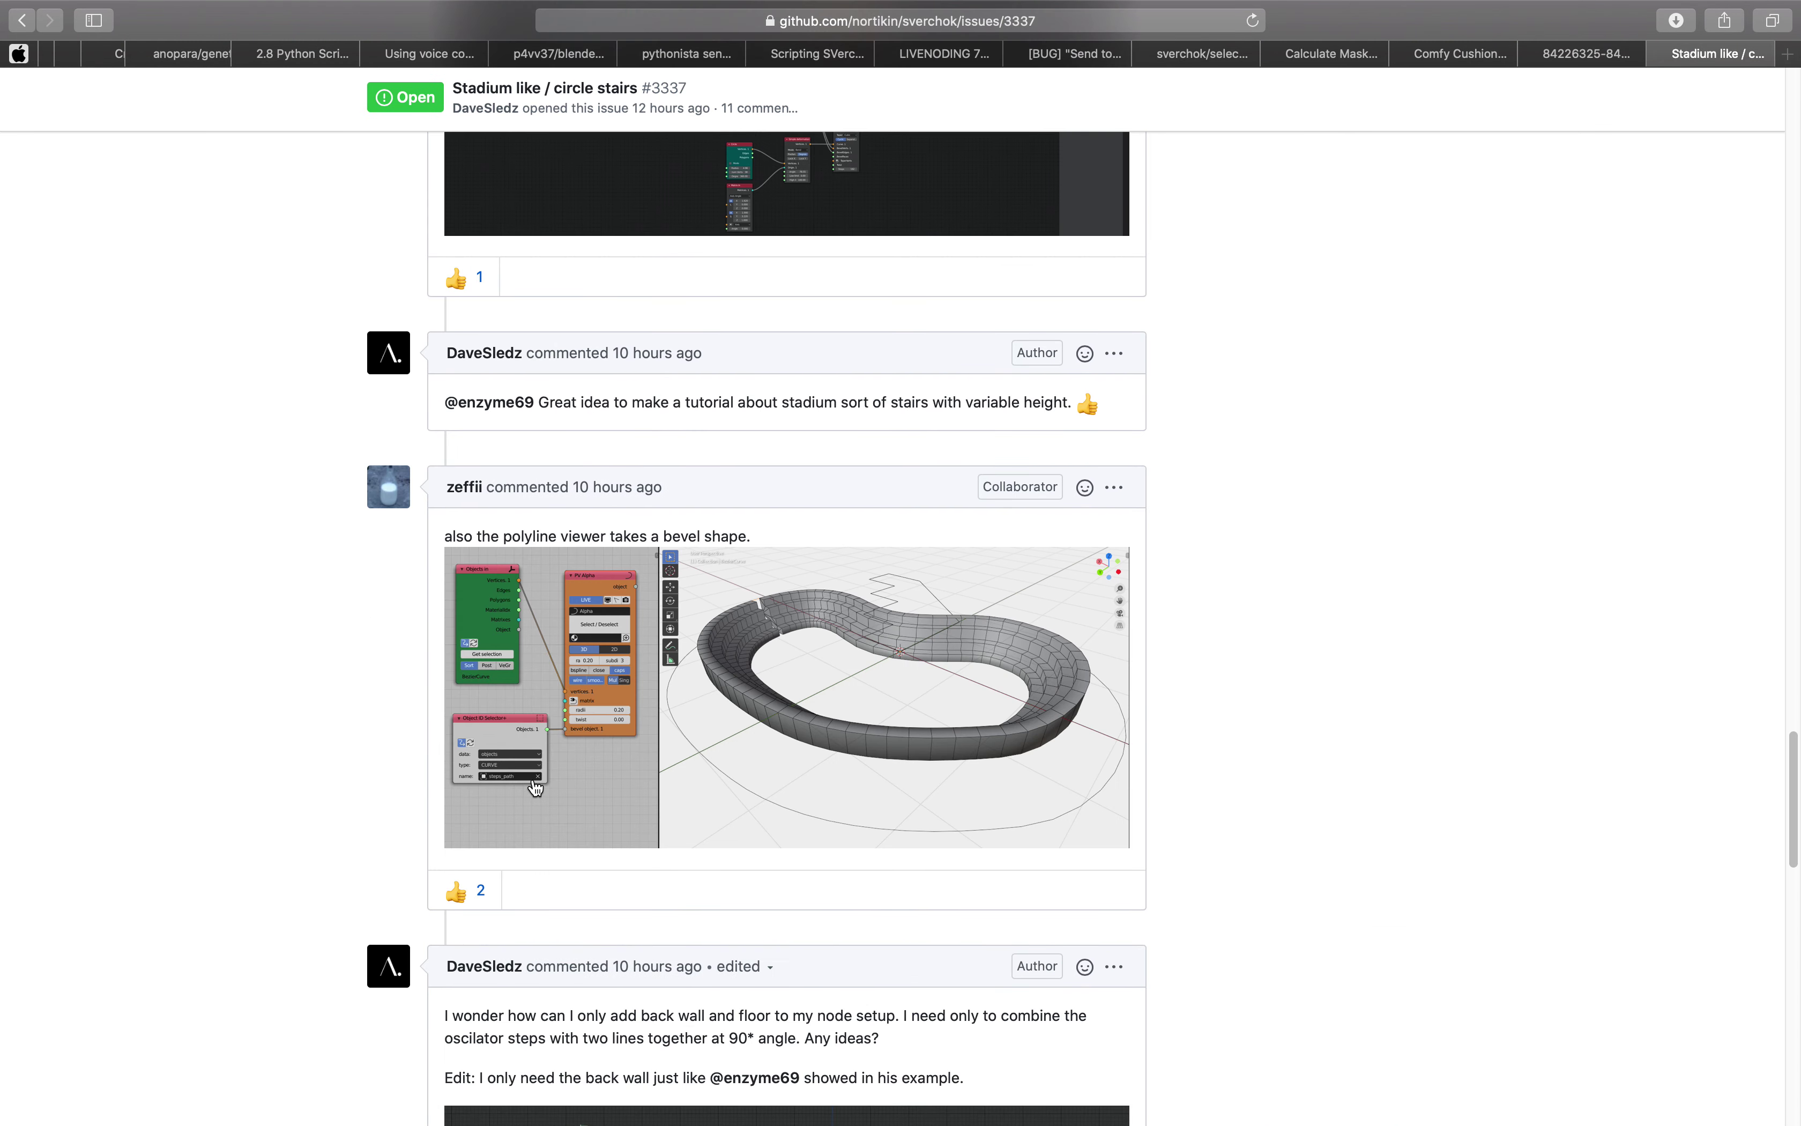
scroll(534, 784, up, 7)
scroll(502, 776, down, 15)
scroll(674, 655, up, 8)
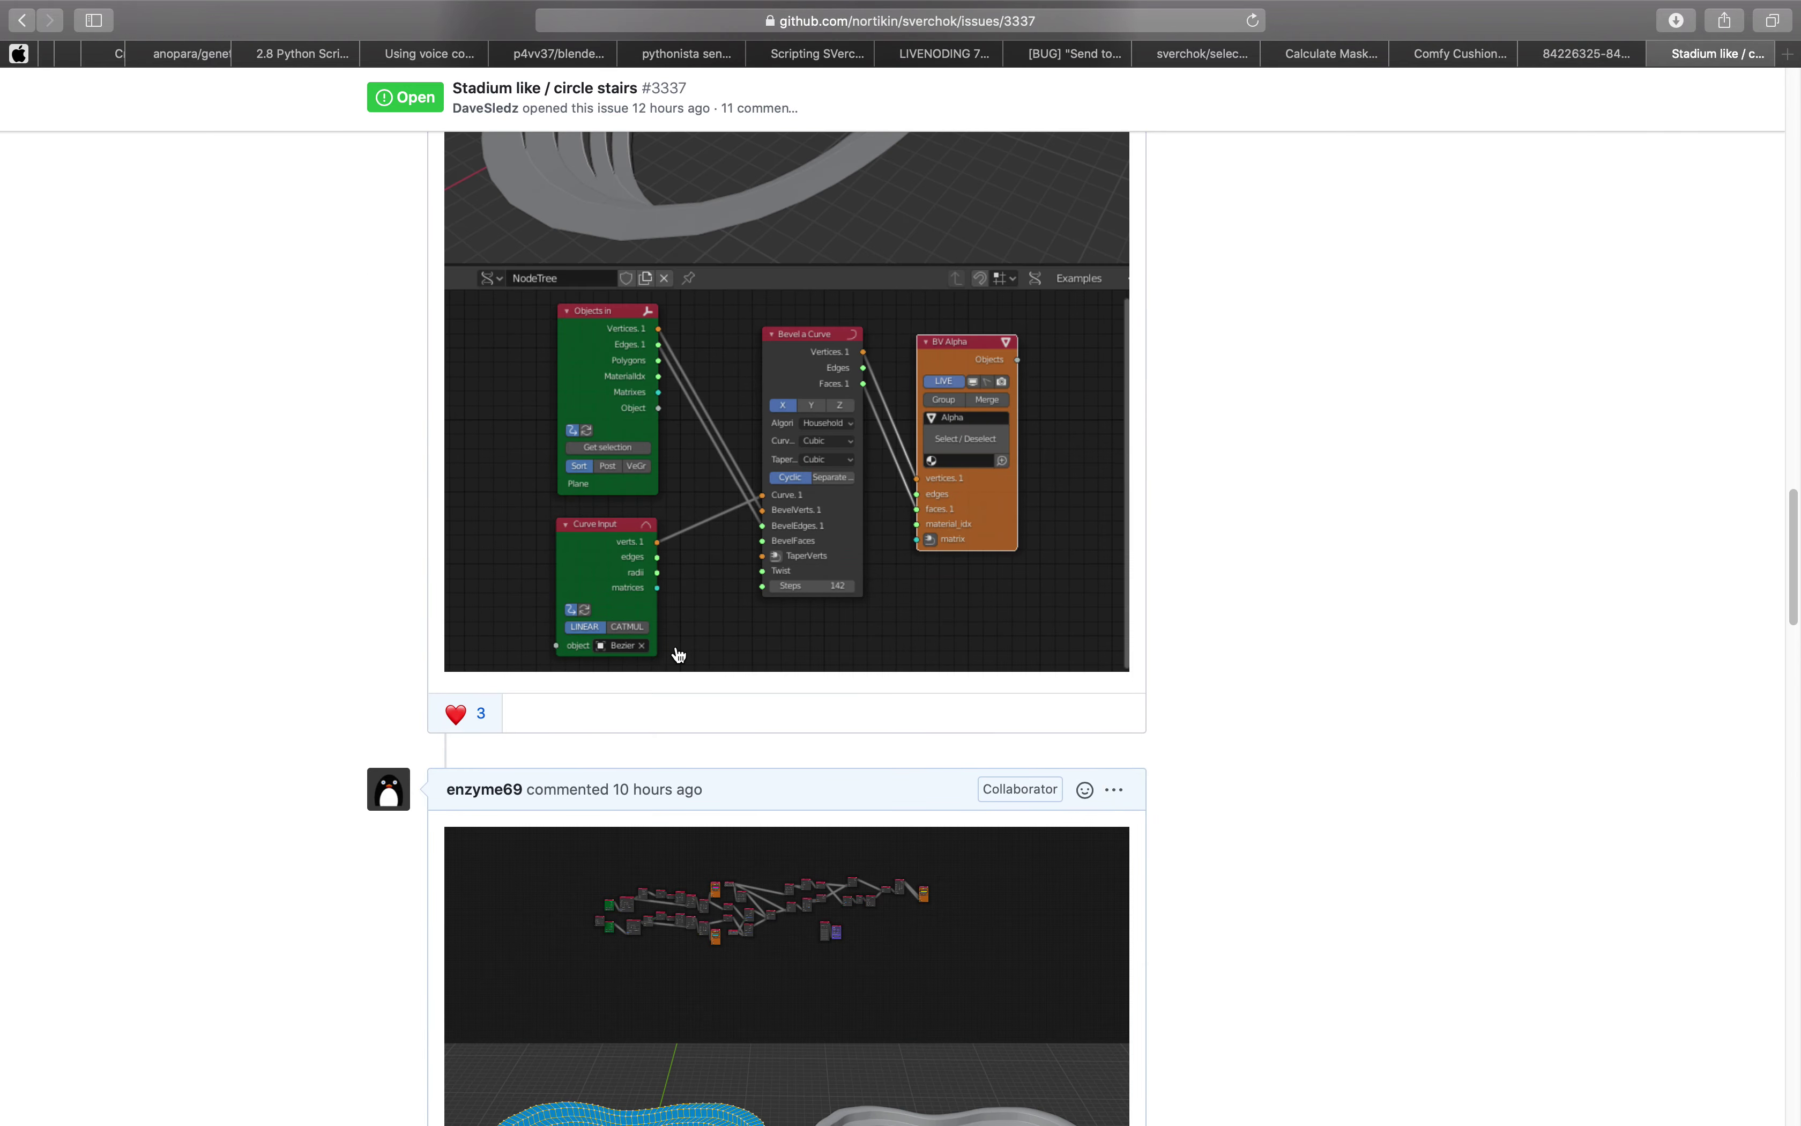
scroll(678, 640, down, 5)
key(ctrl+Left)
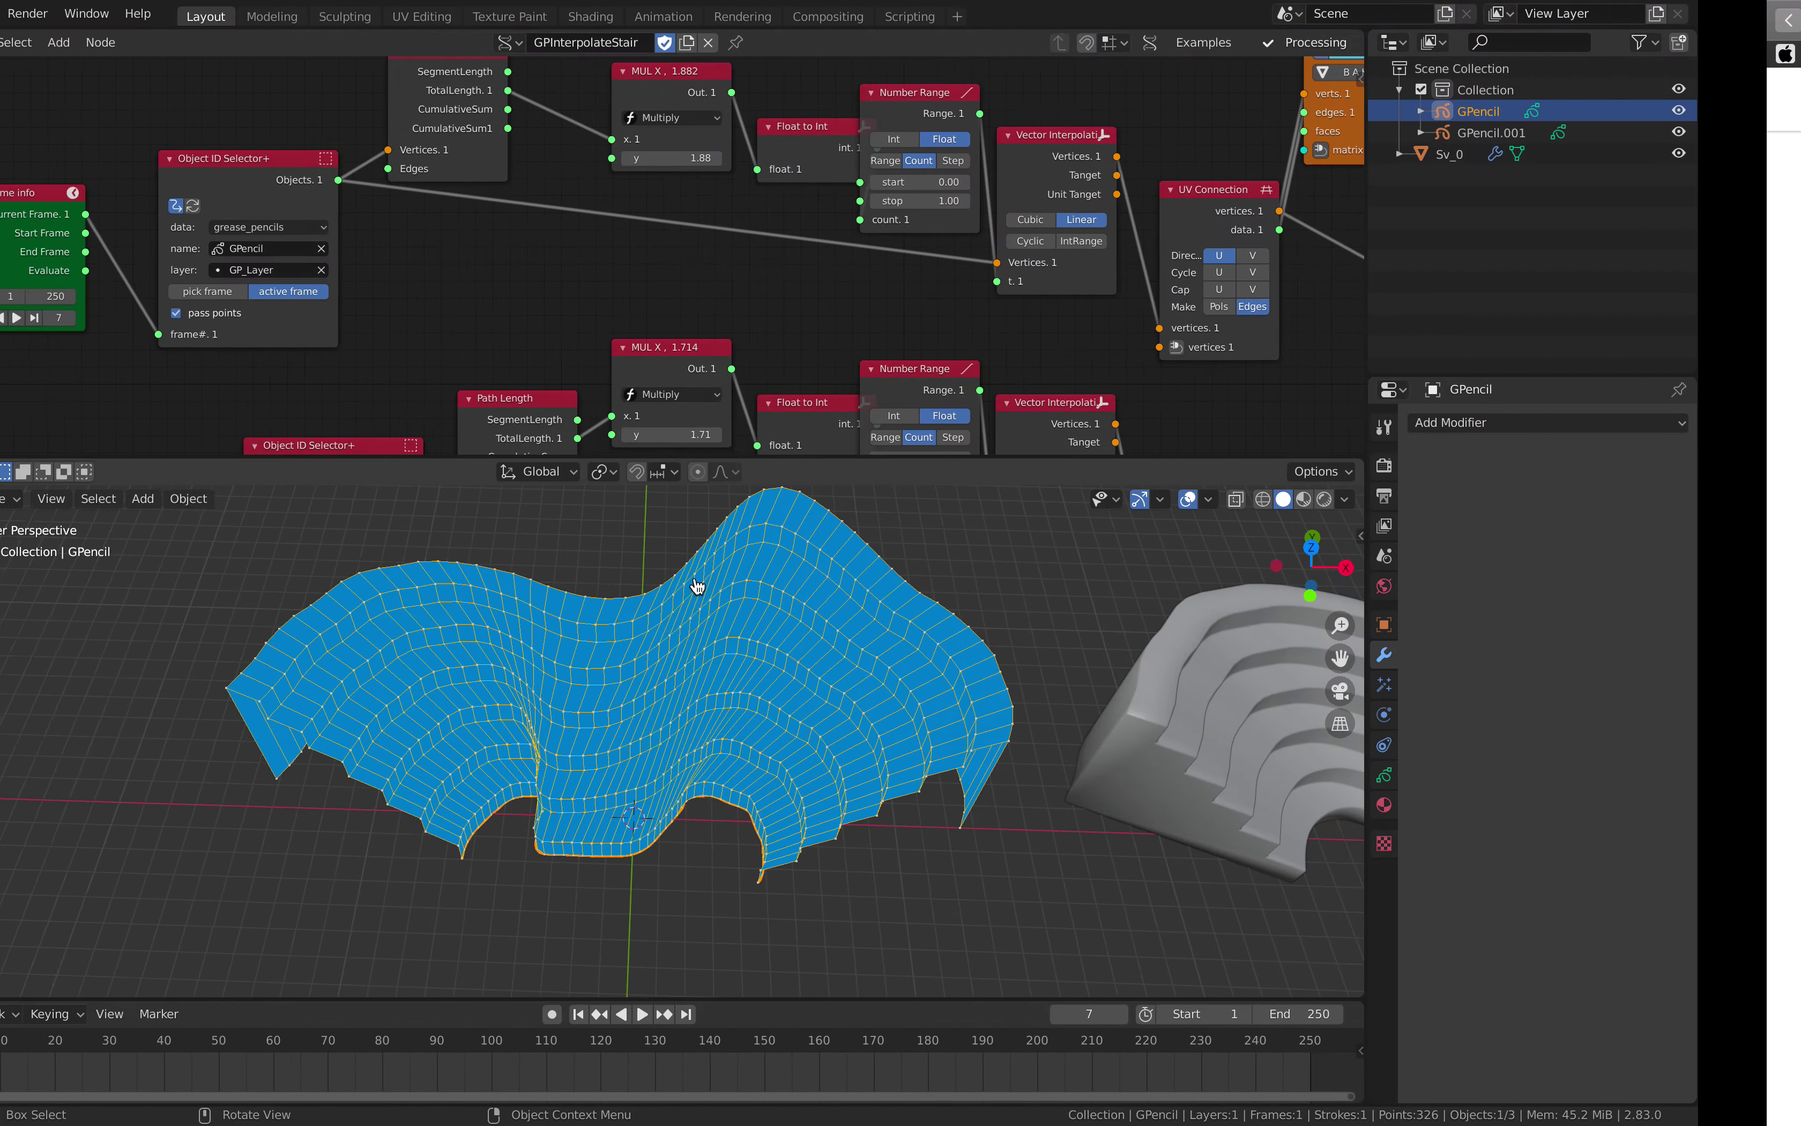
Enlarge the node editor by narrowing the outliner and properties column and lowering its border with the 3D viewport.
middle_drag(779, 647, 715, 788)
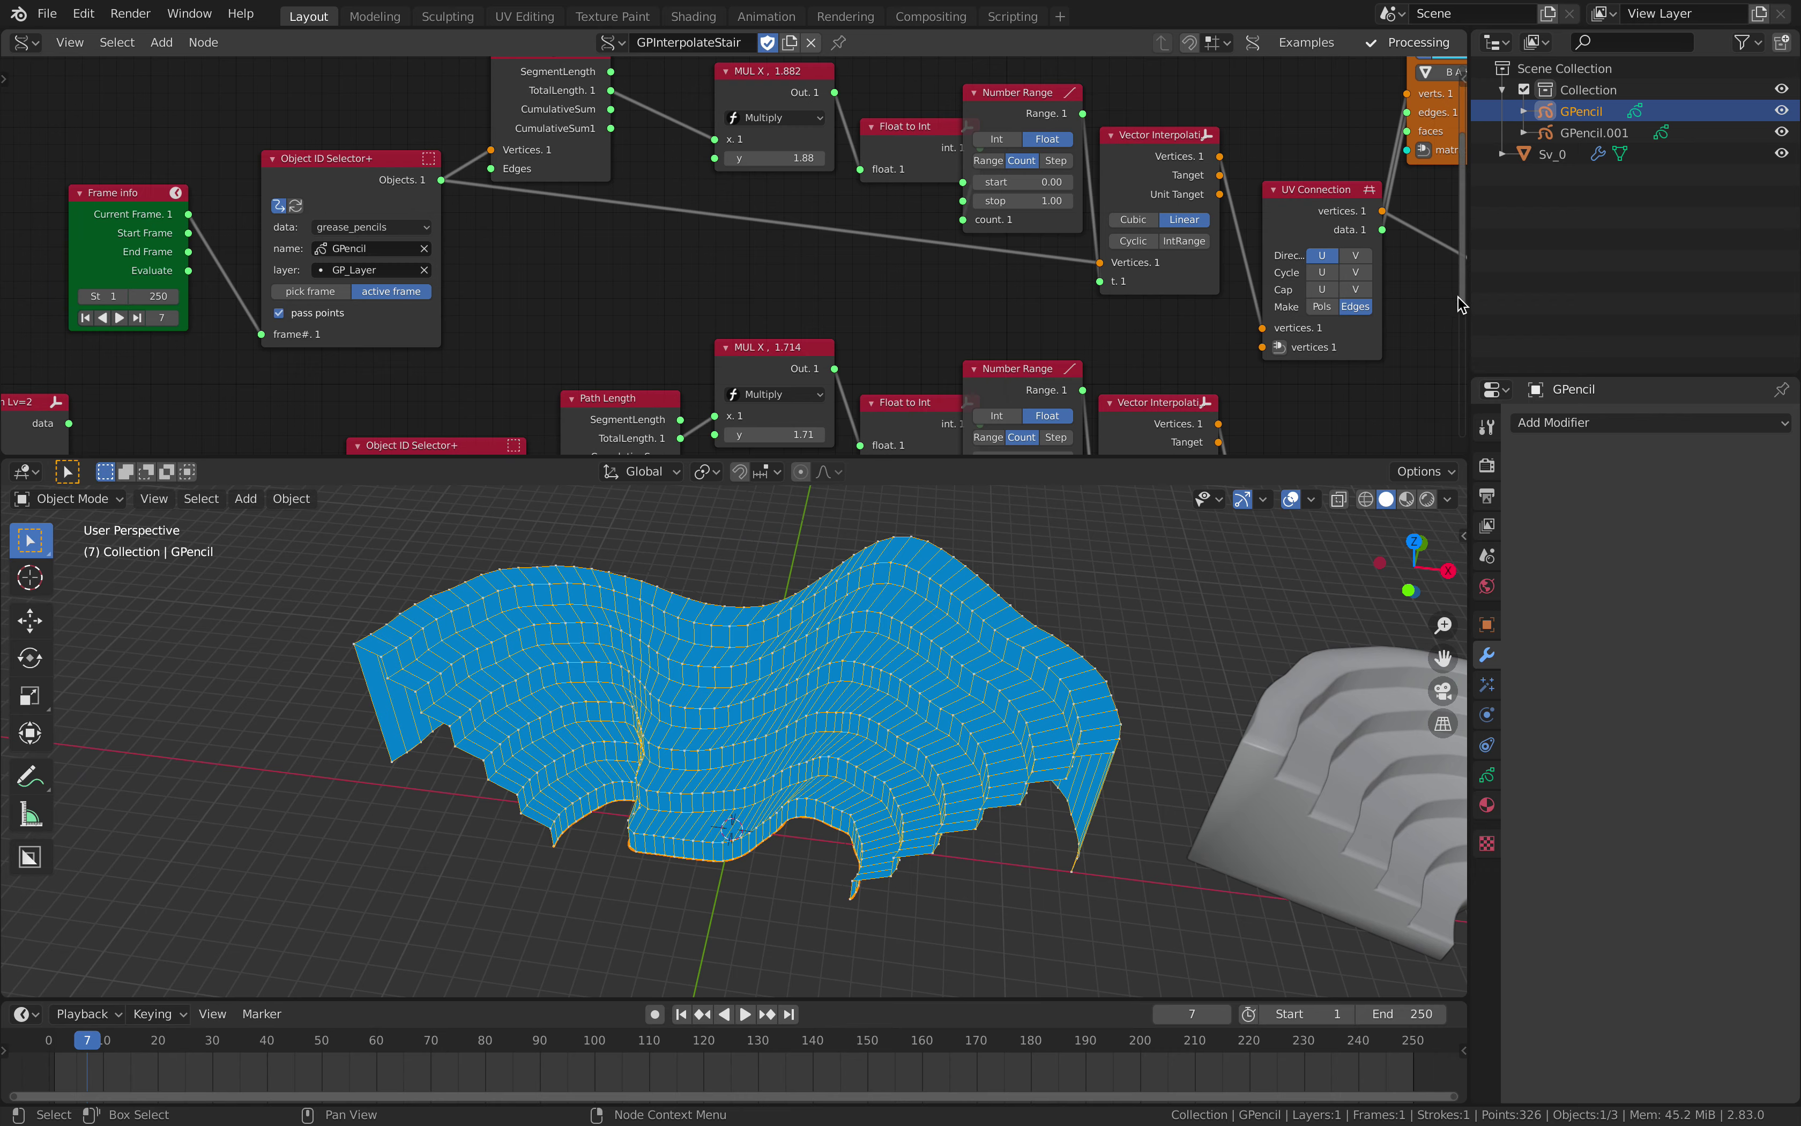
drag(1460, 305, 1608, 305)
scroll(581, 274, down, 5)
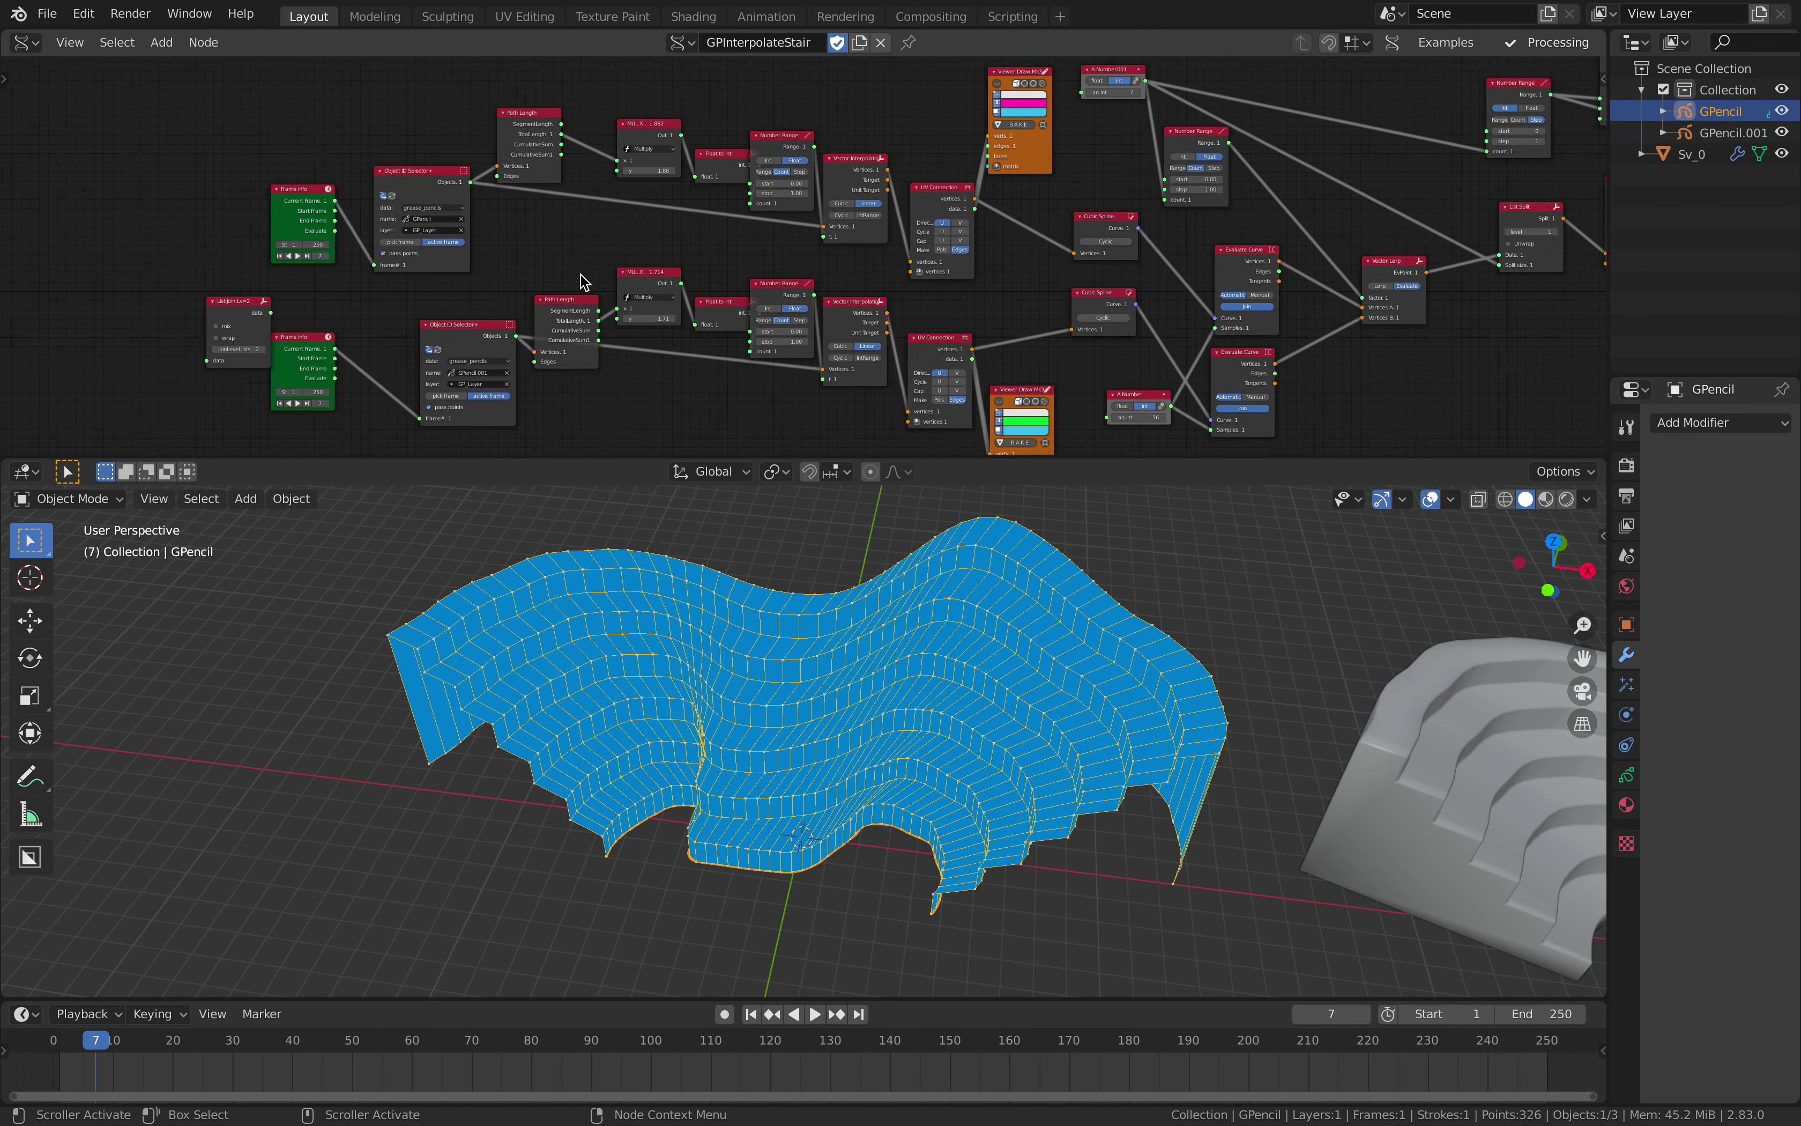
scroll(506, 433, up, 1)
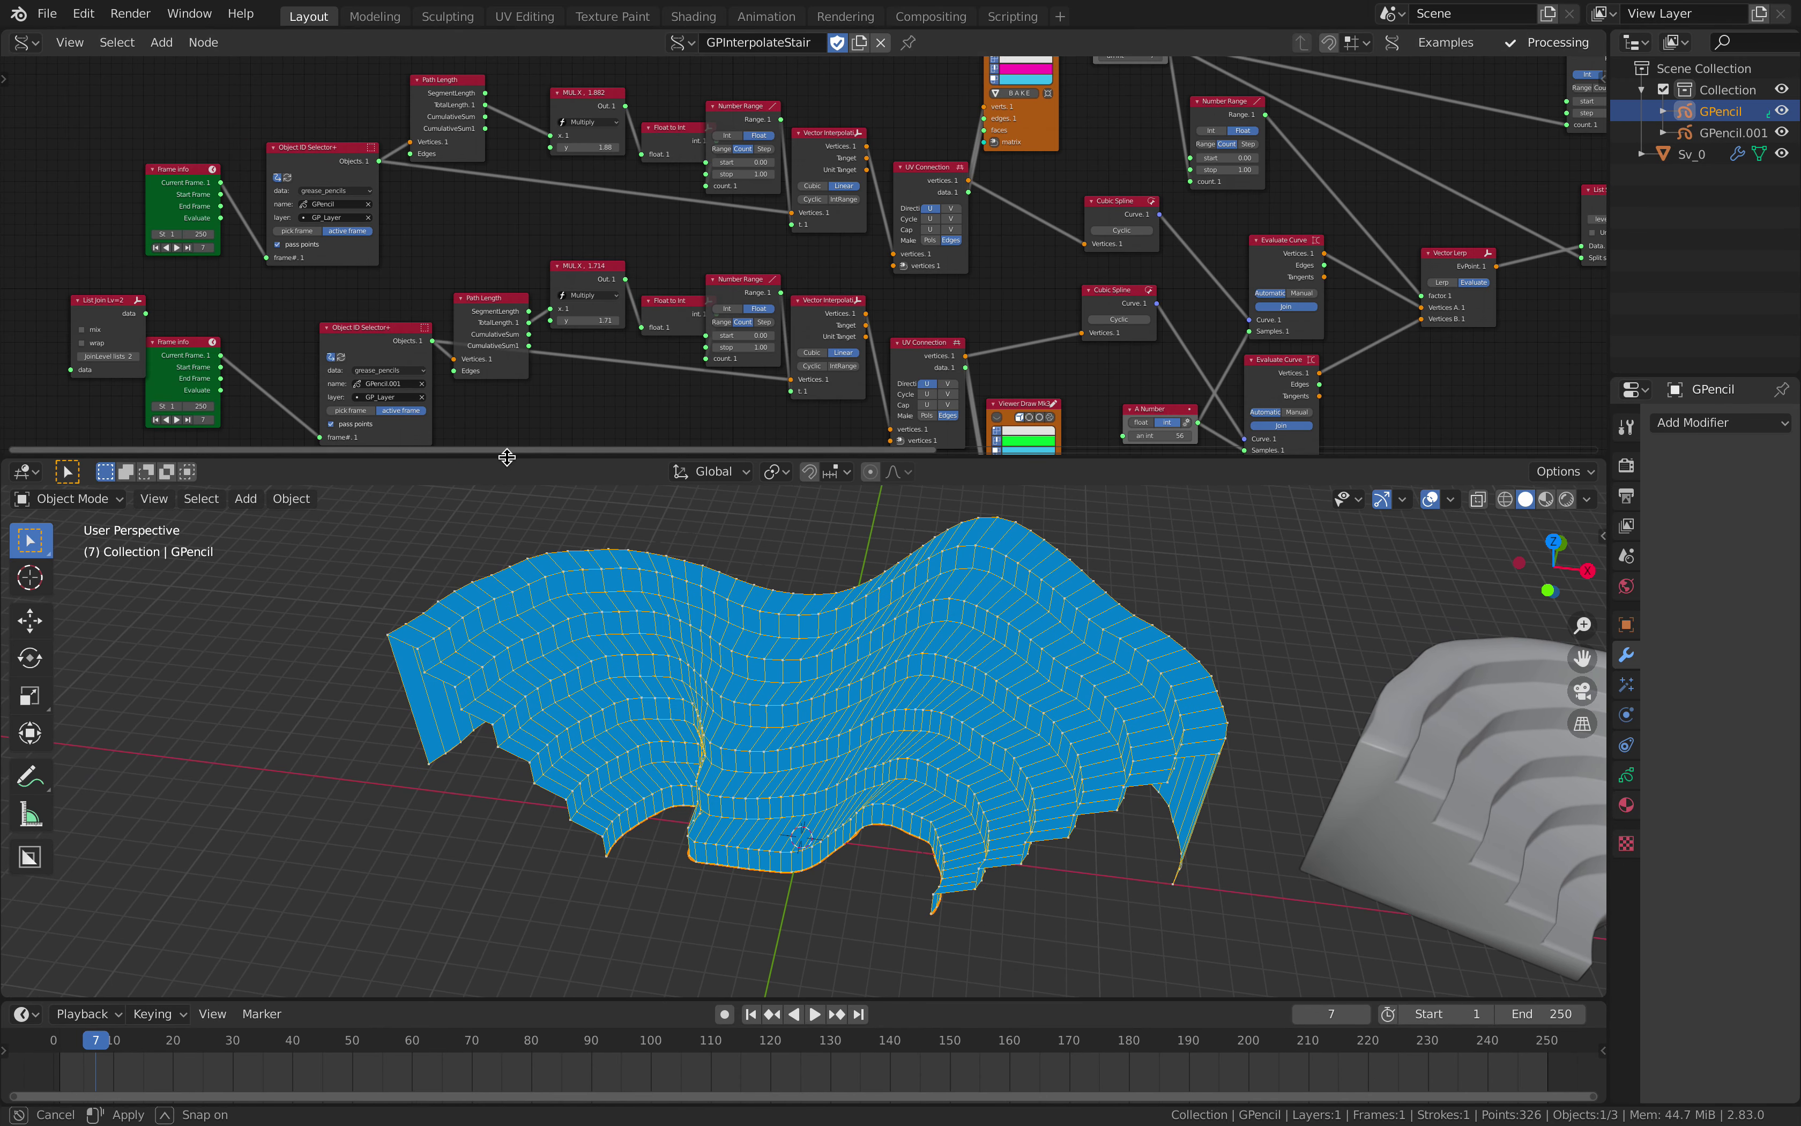
drag(507, 457, 504, 600)
Delete the unused List Join node beside the lower Frame info node and save the file.
scroll(395, 446, up, 2)
key(x)
scroll(186, 335, right, 2)
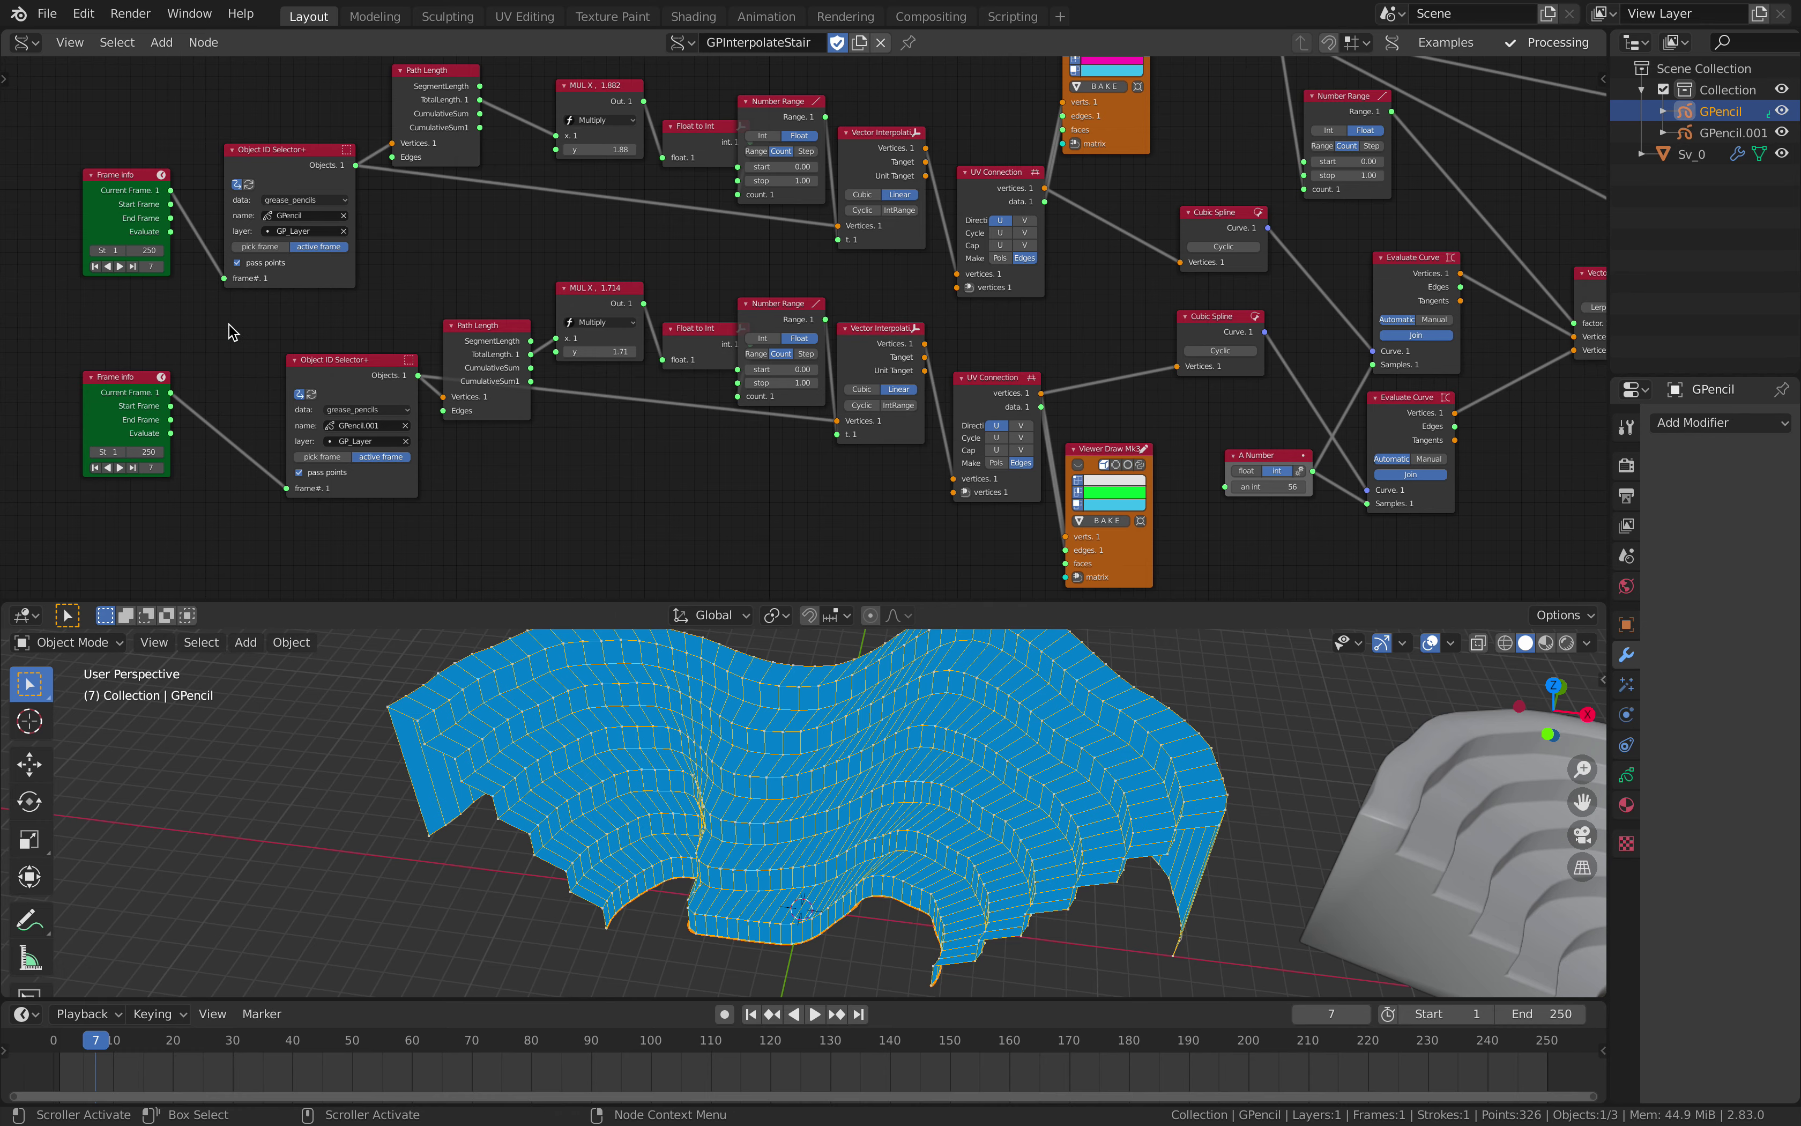
key(ctrl+s)
scroll(775, 546, down, 1)
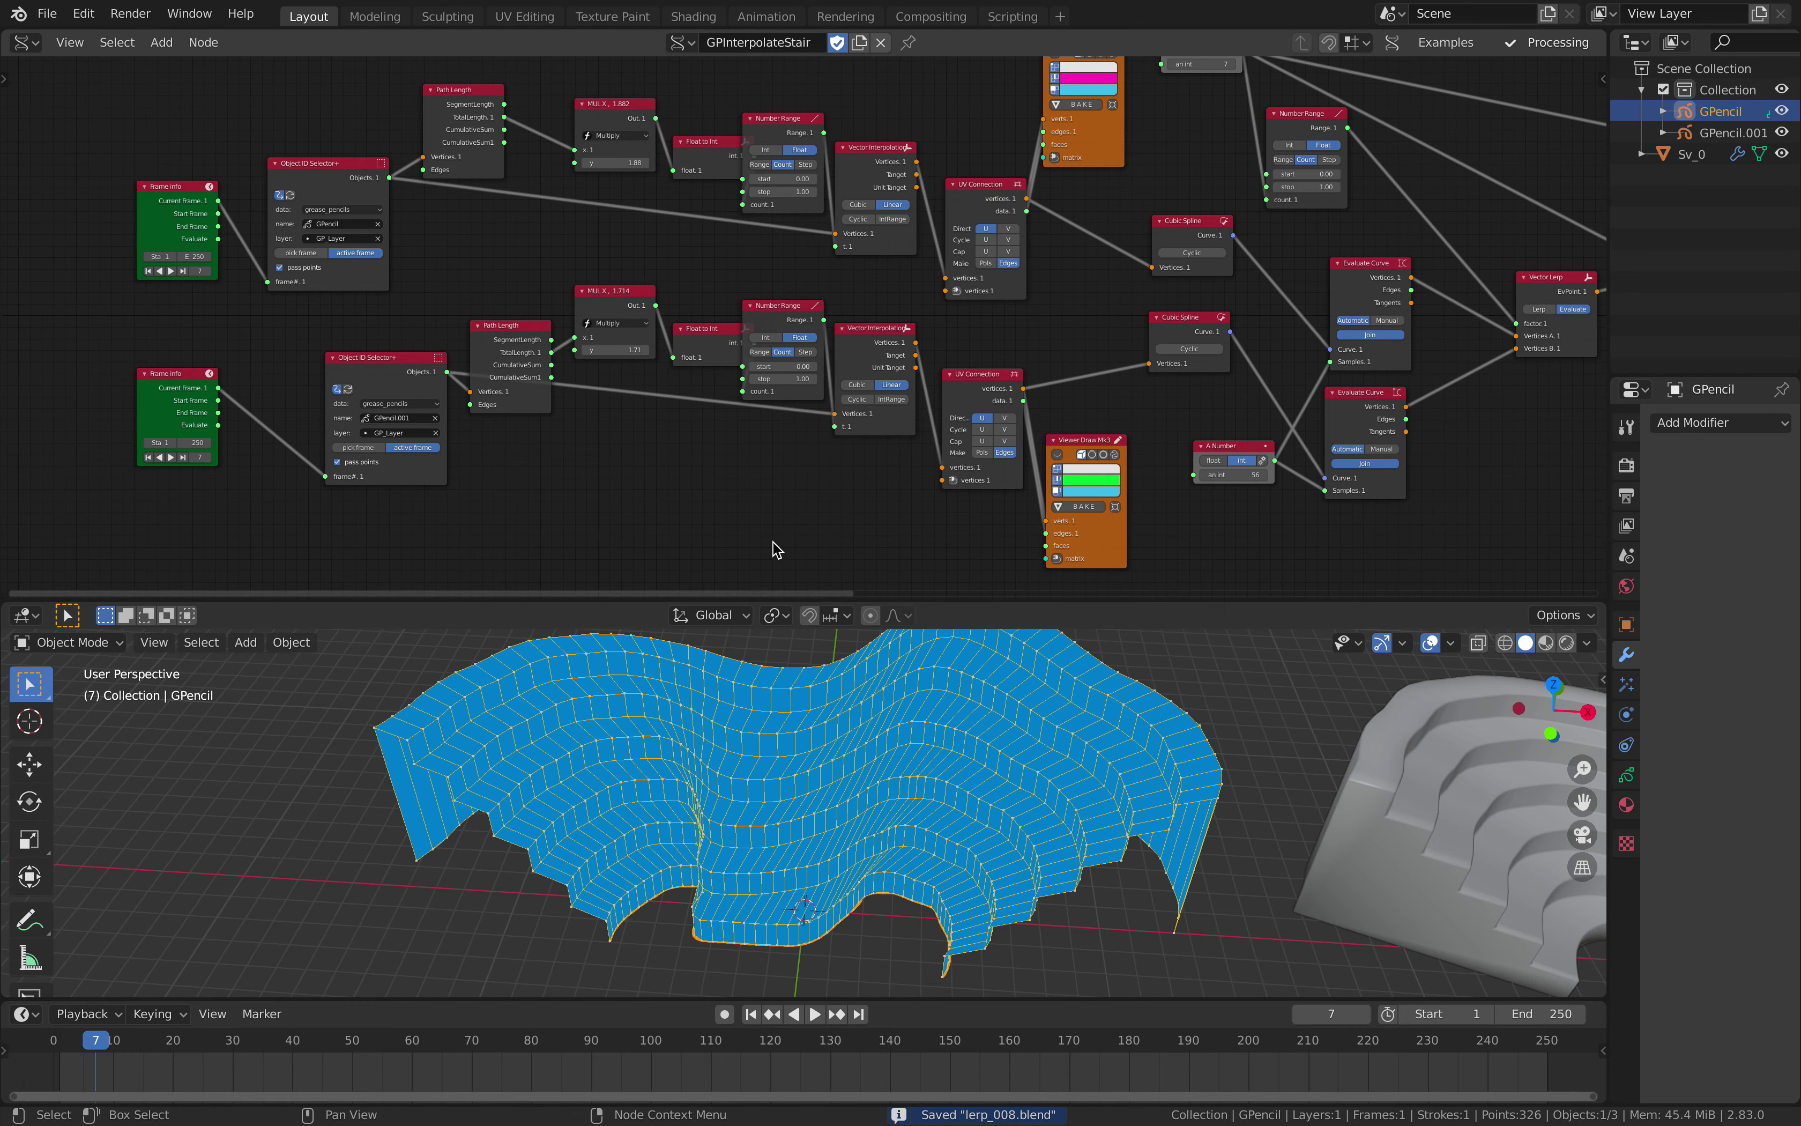
Box-select the upper and lower grease pencil node chains separately and move them farther apart.
ctrl+scroll(759, 477, right, 2)
scroll(402, 235, down, 2)
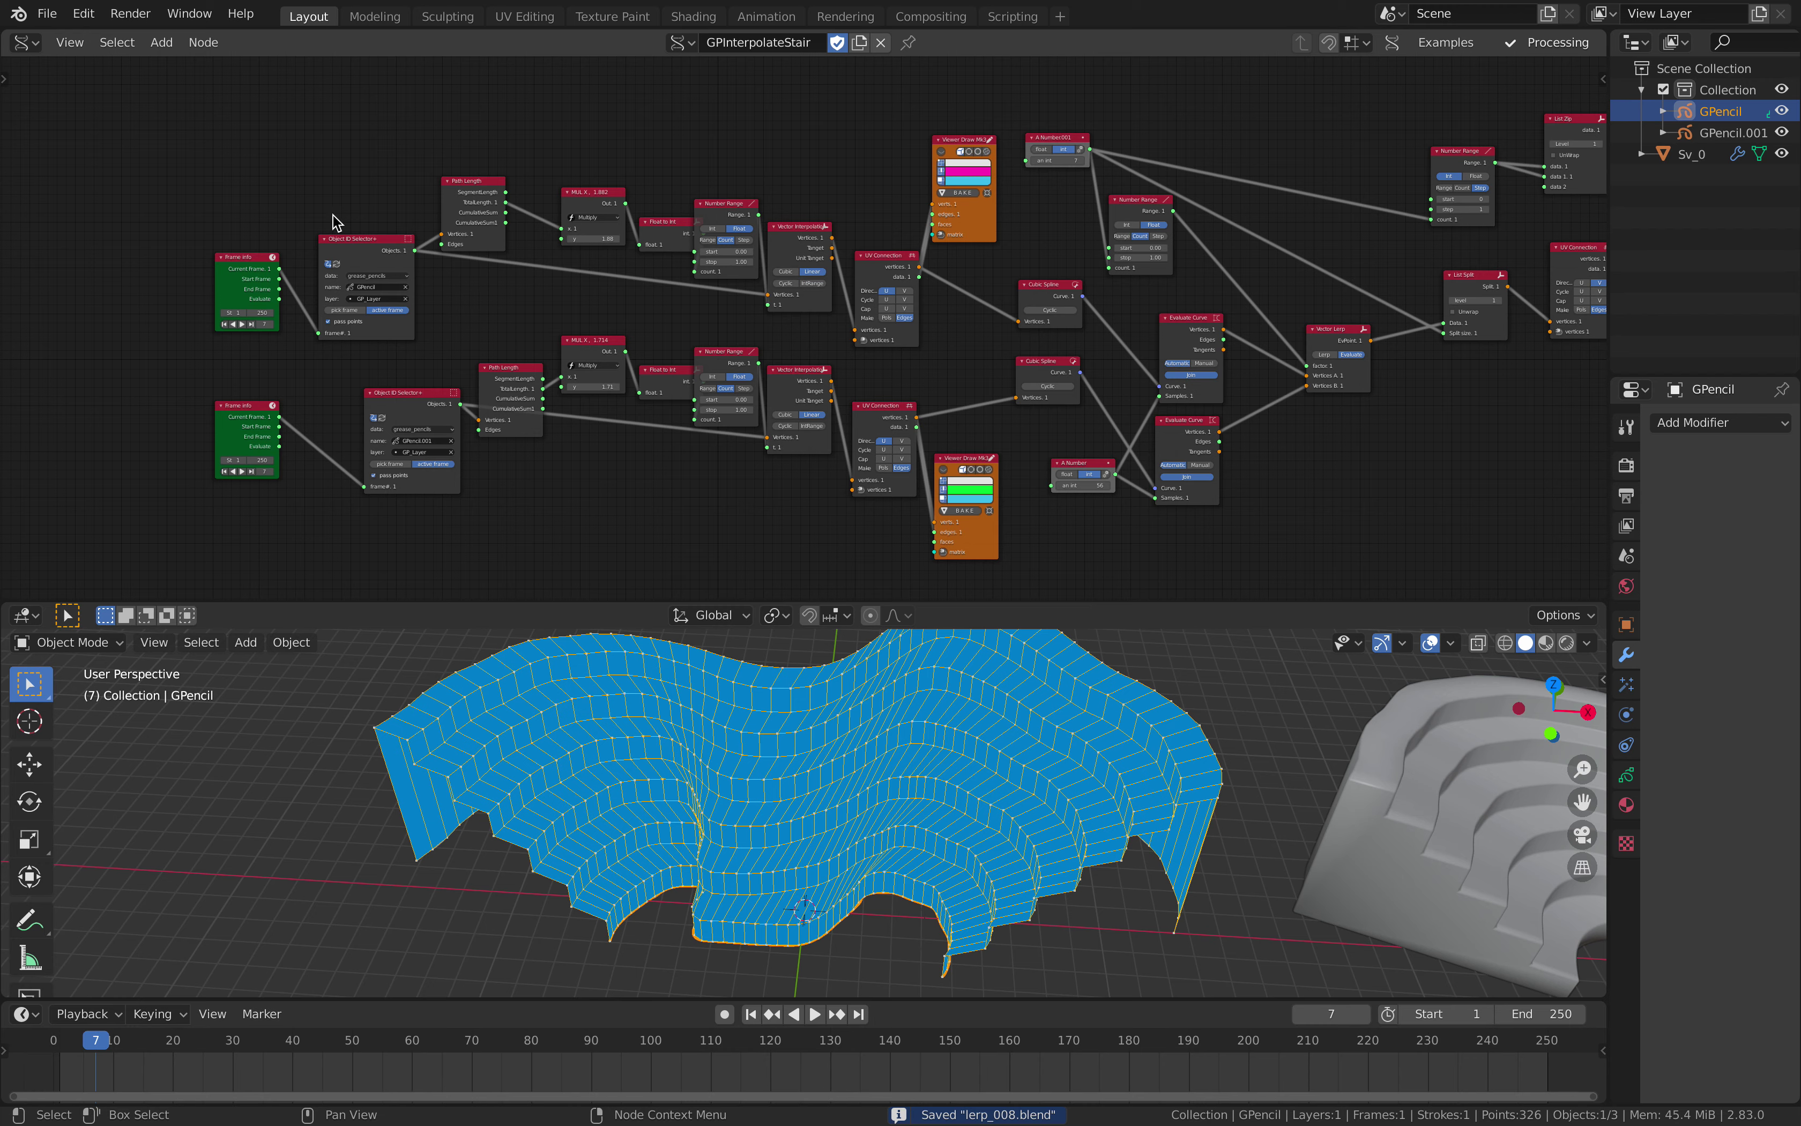
drag(205, 124, 949, 295)
click(798, 217)
key(b)
drag(197, 360, 961, 558)
key(g)
click(780, 563)
key(a)
key(a)
Move both Cubic Spline nodes closer to the UV Connection nodes that feed them.
middle_drag(850, 318, 517, 346)
scroll(597, 335, up, 7)
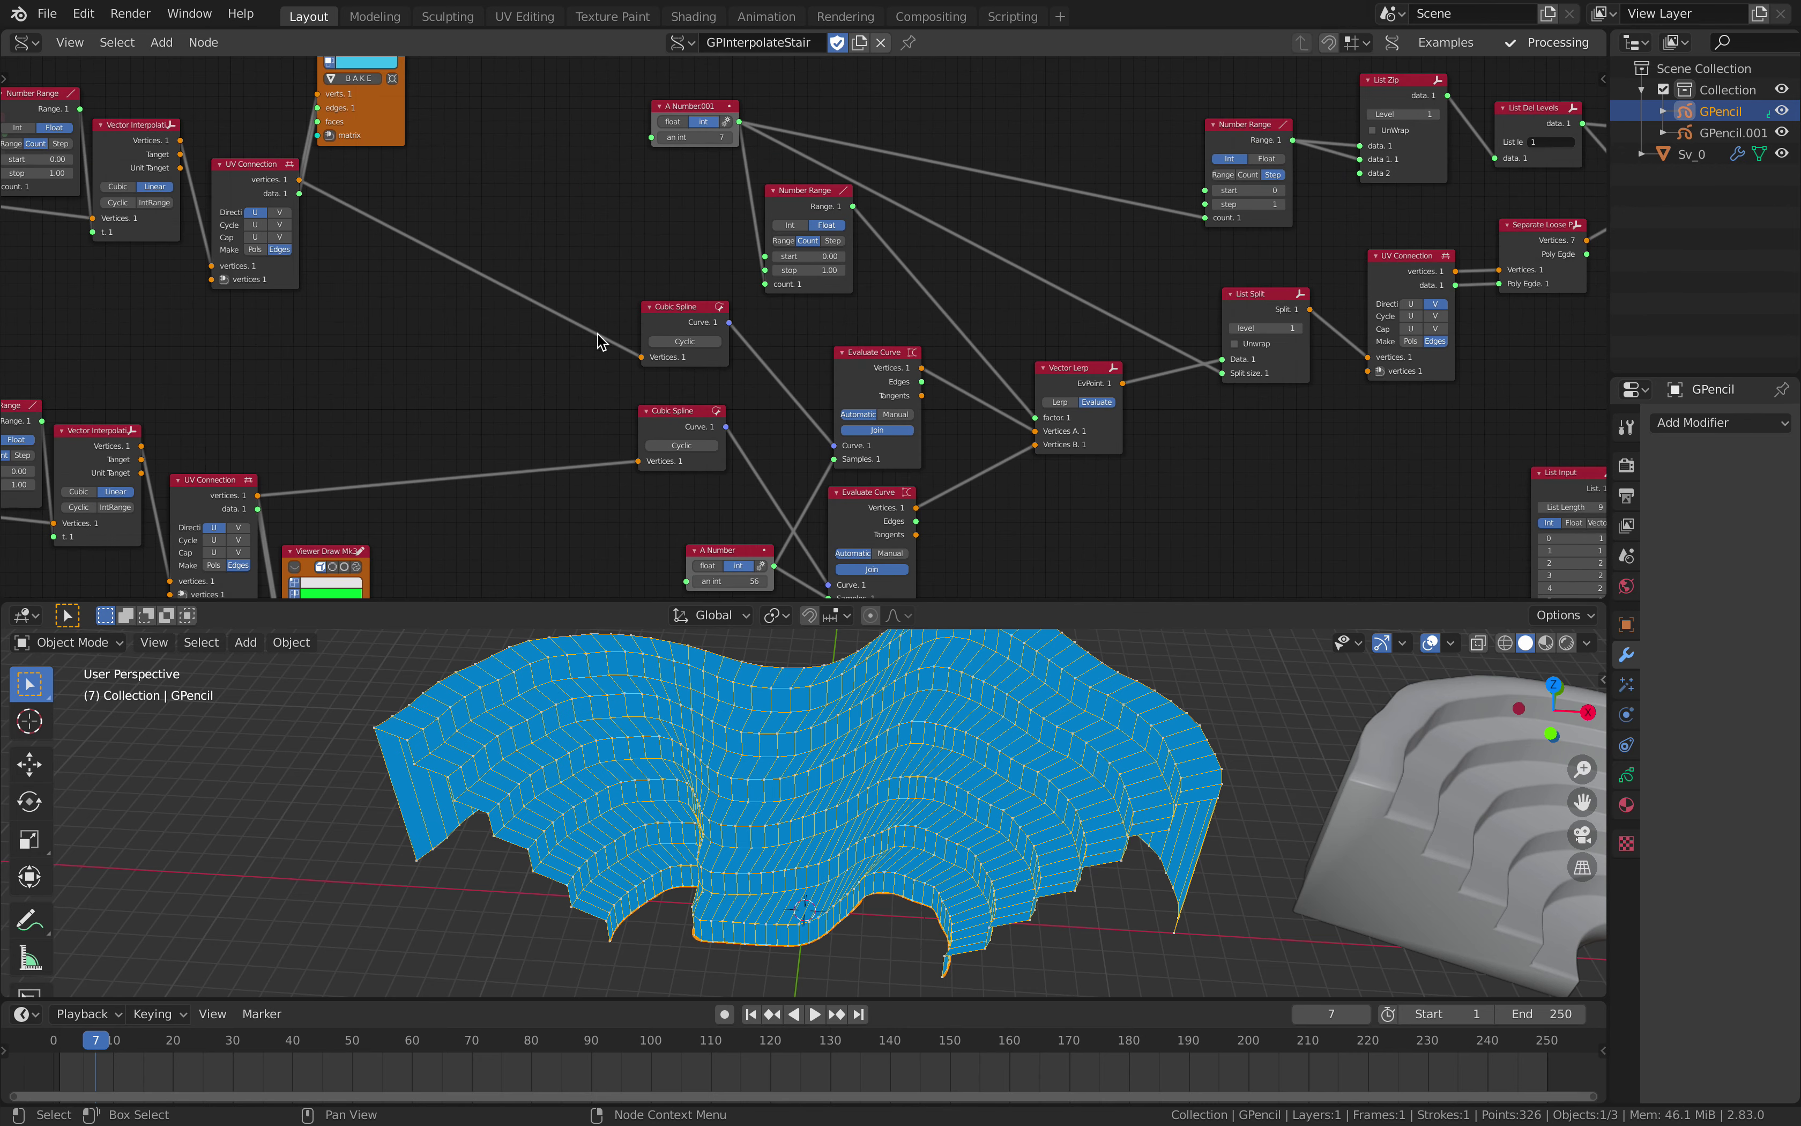
drag(634, 311, 493, 273)
drag(632, 436, 465, 402)
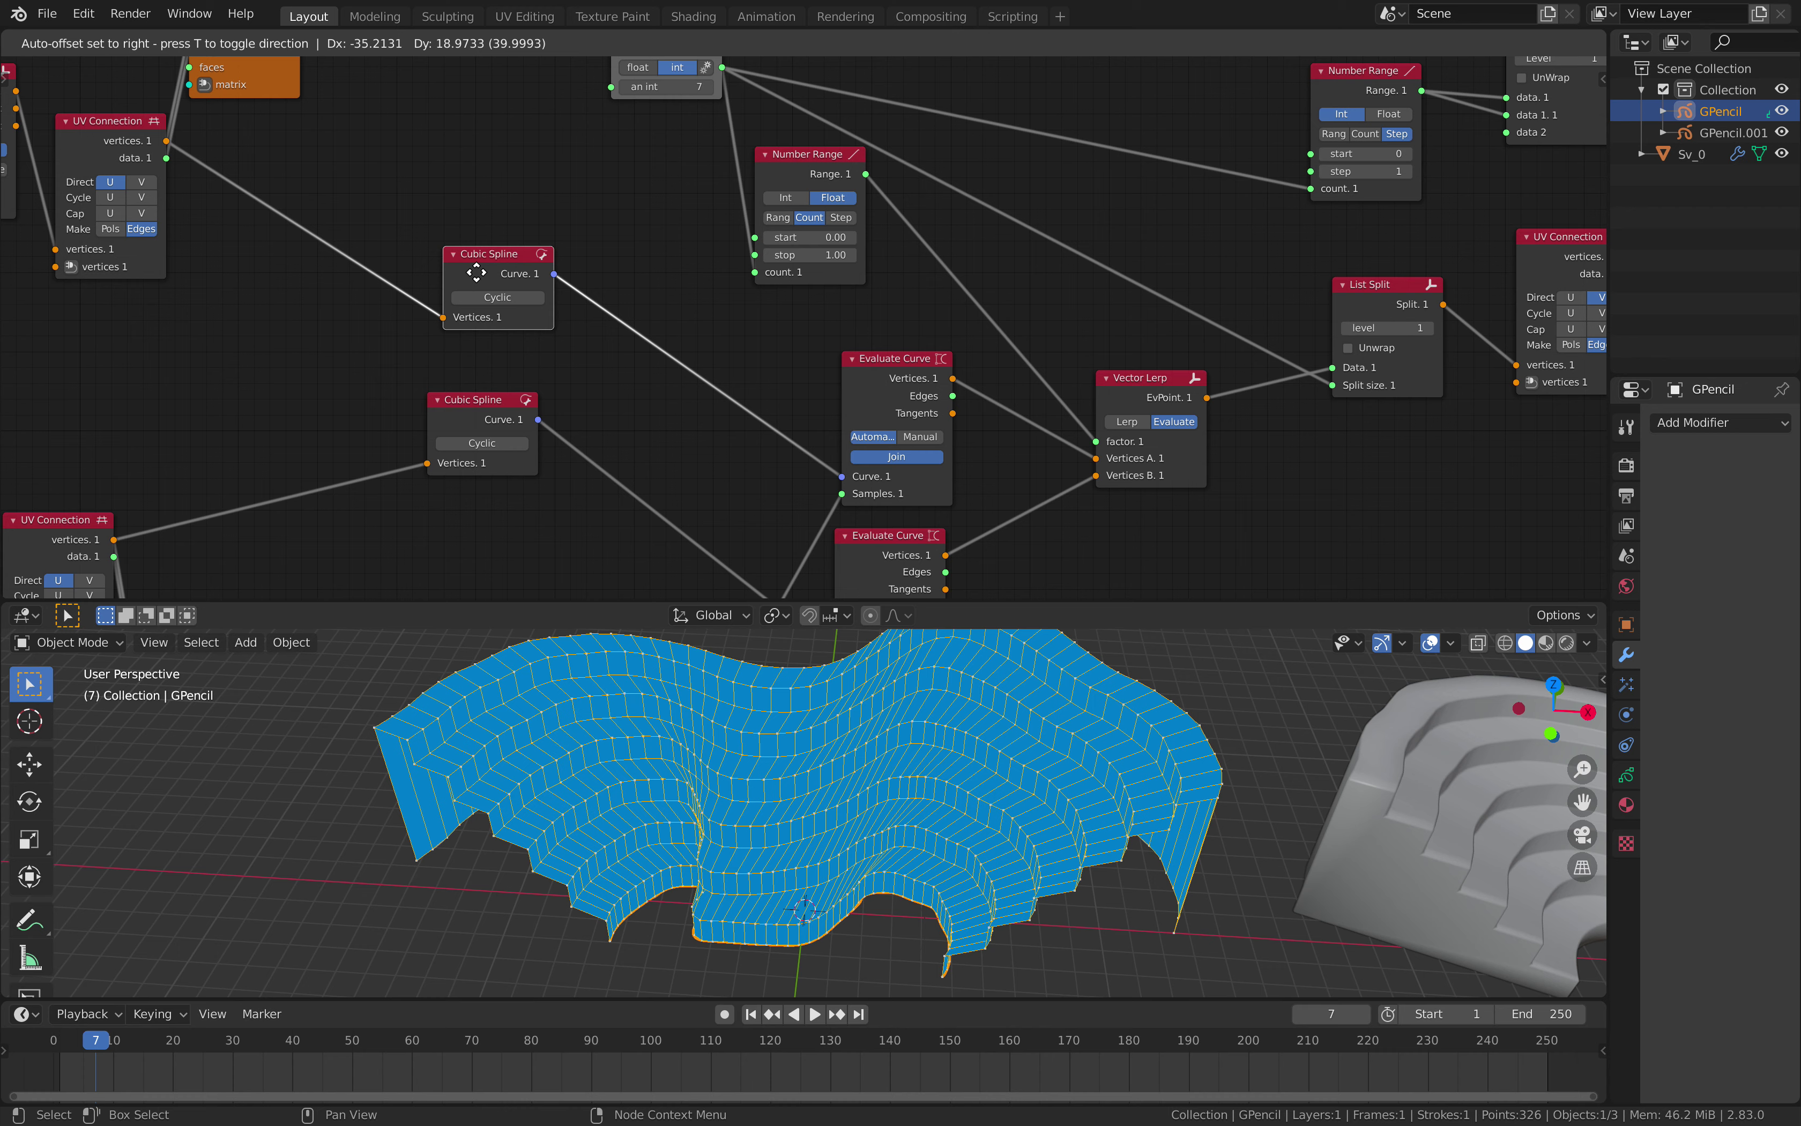
drag(476, 262, 440, 254)
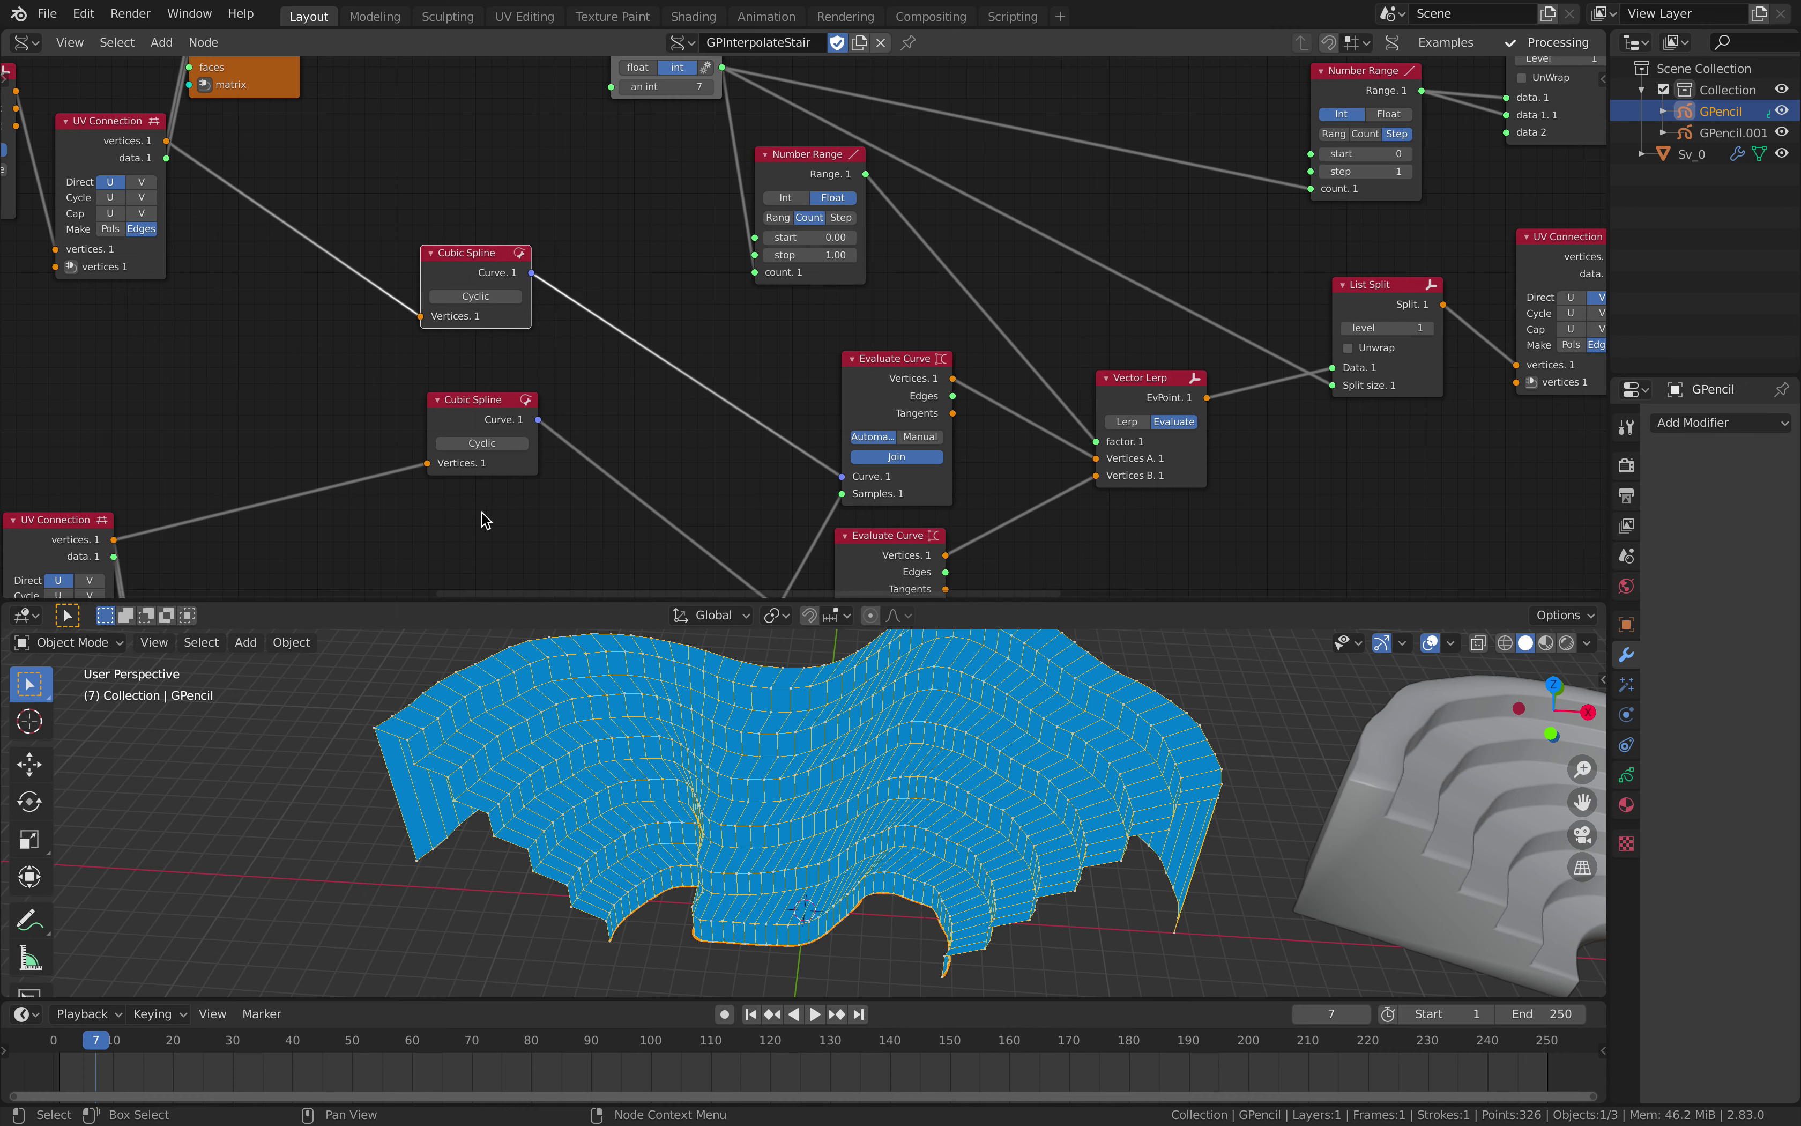
Move the two Evaluate Curve nodes farther away from the Vector Lerp node.
scroll(297, 306, down, 2)
middle_drag(287, 360, 487, 332)
scroll(654, 351, up, 1)
middle_drag(655, 353, 630, 342)
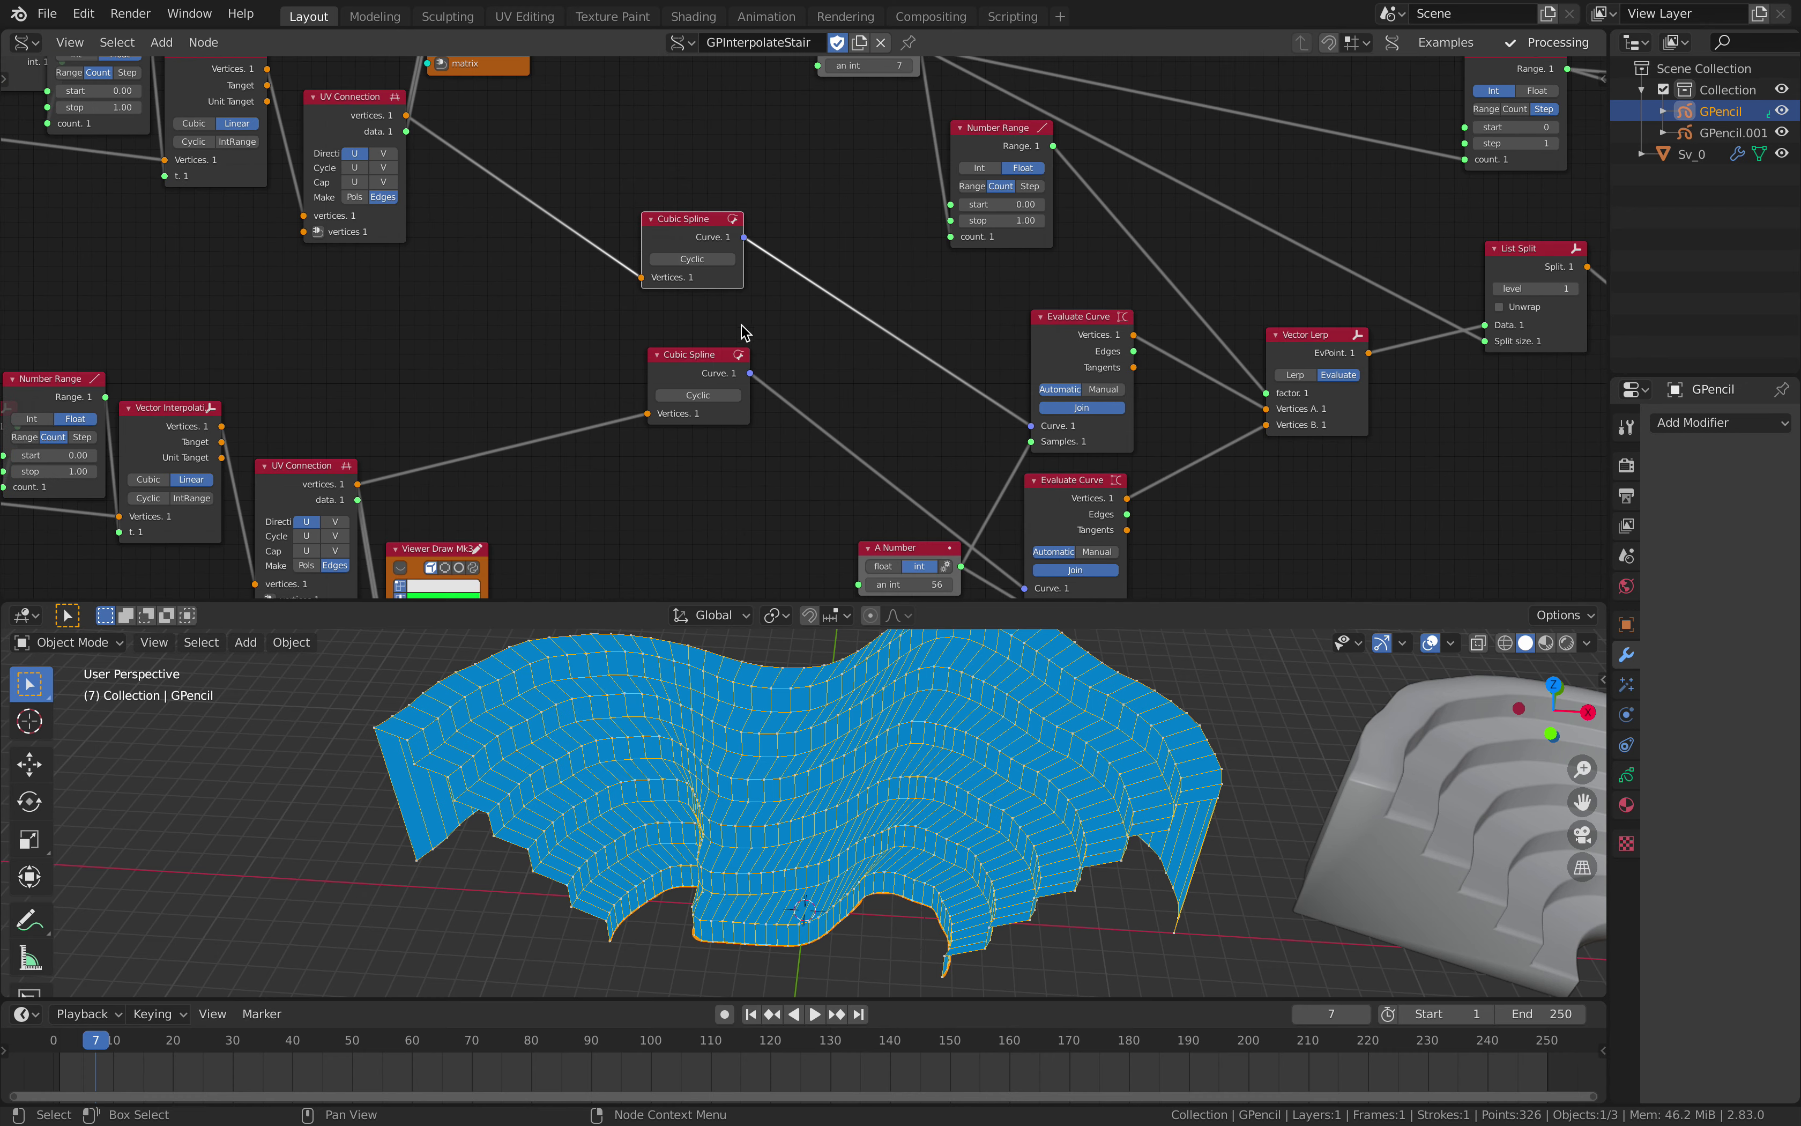
scroll(741, 326, up, 1)
middle_drag(800, 270, 626, 287)
drag(943, 336, 898, 317)
middle_drag(909, 415, 893, 324)
drag(893, 420, 841, 412)
Place the A Number node nearer the Cubic Spline nodes and set its integer to 20.
drag(724, 494, 505, 503)
scroll(611, 460, up, 1)
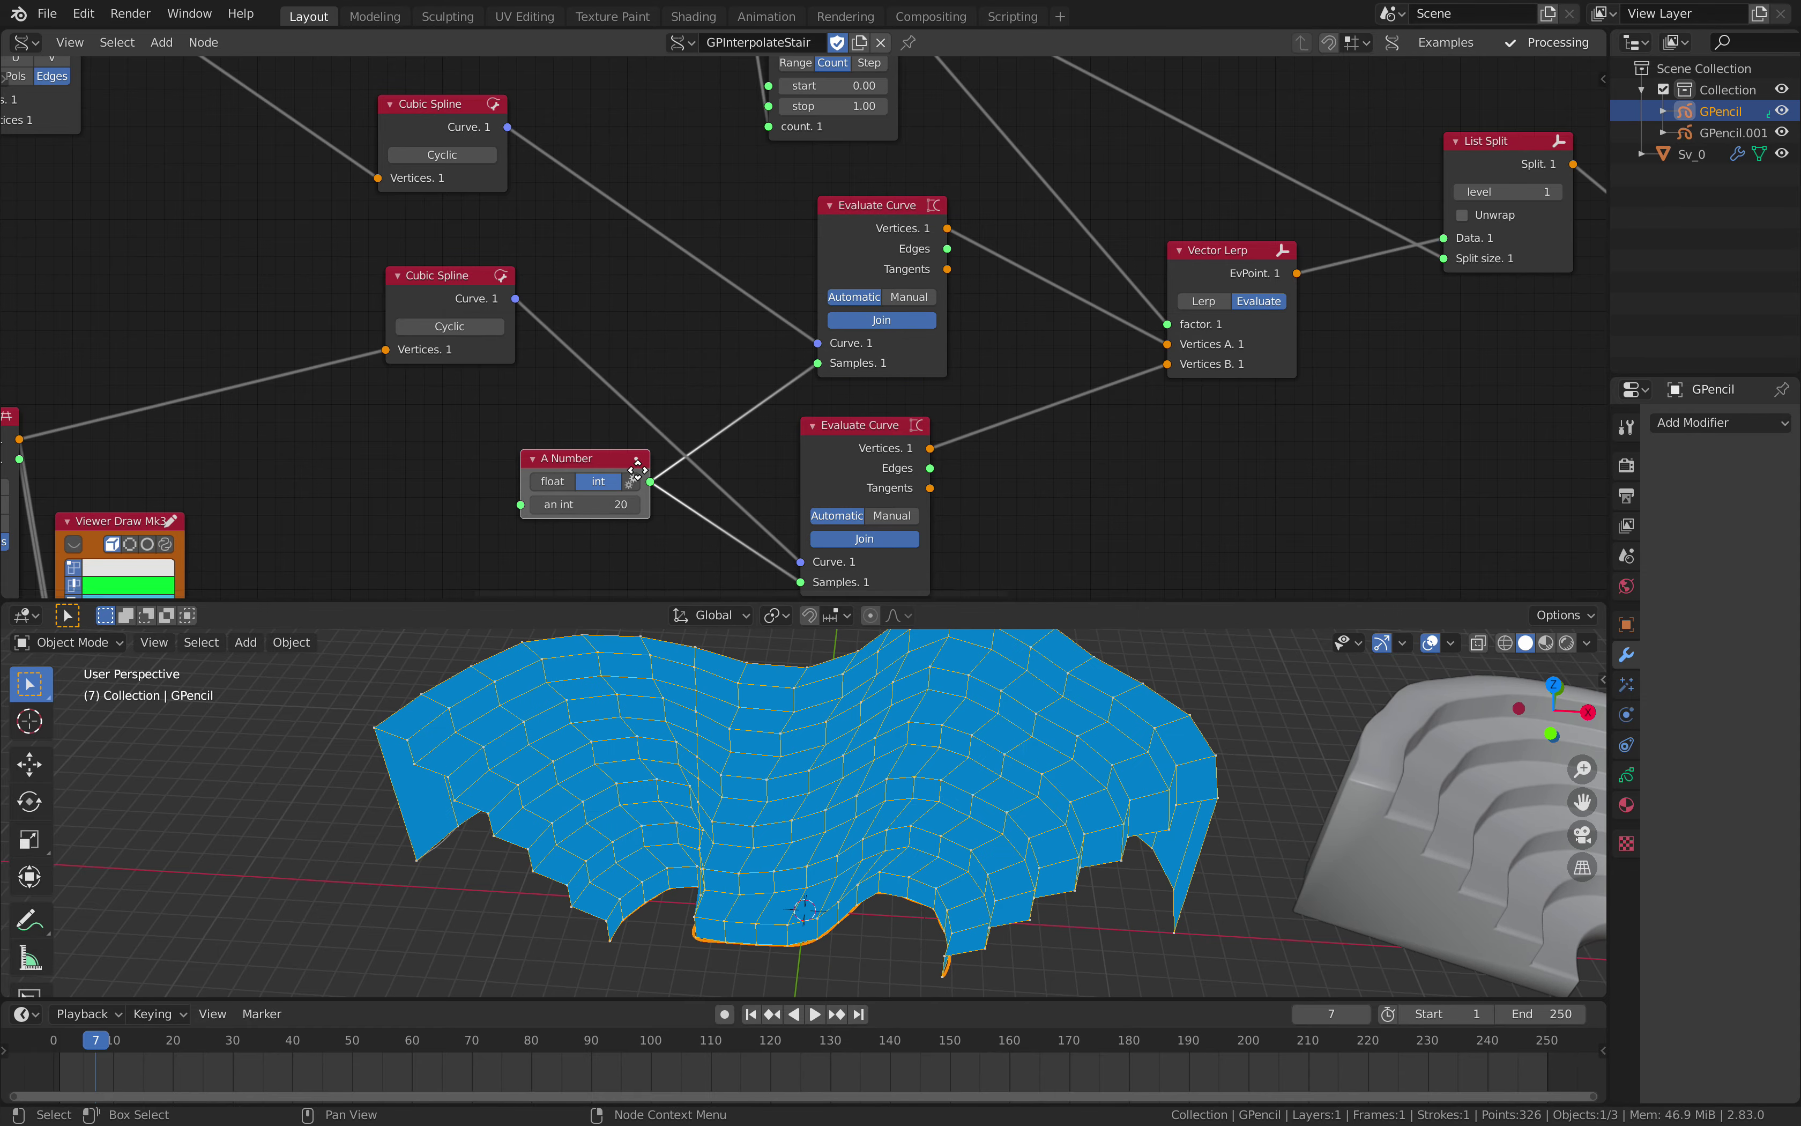
scroll(546, 423, up, 2)
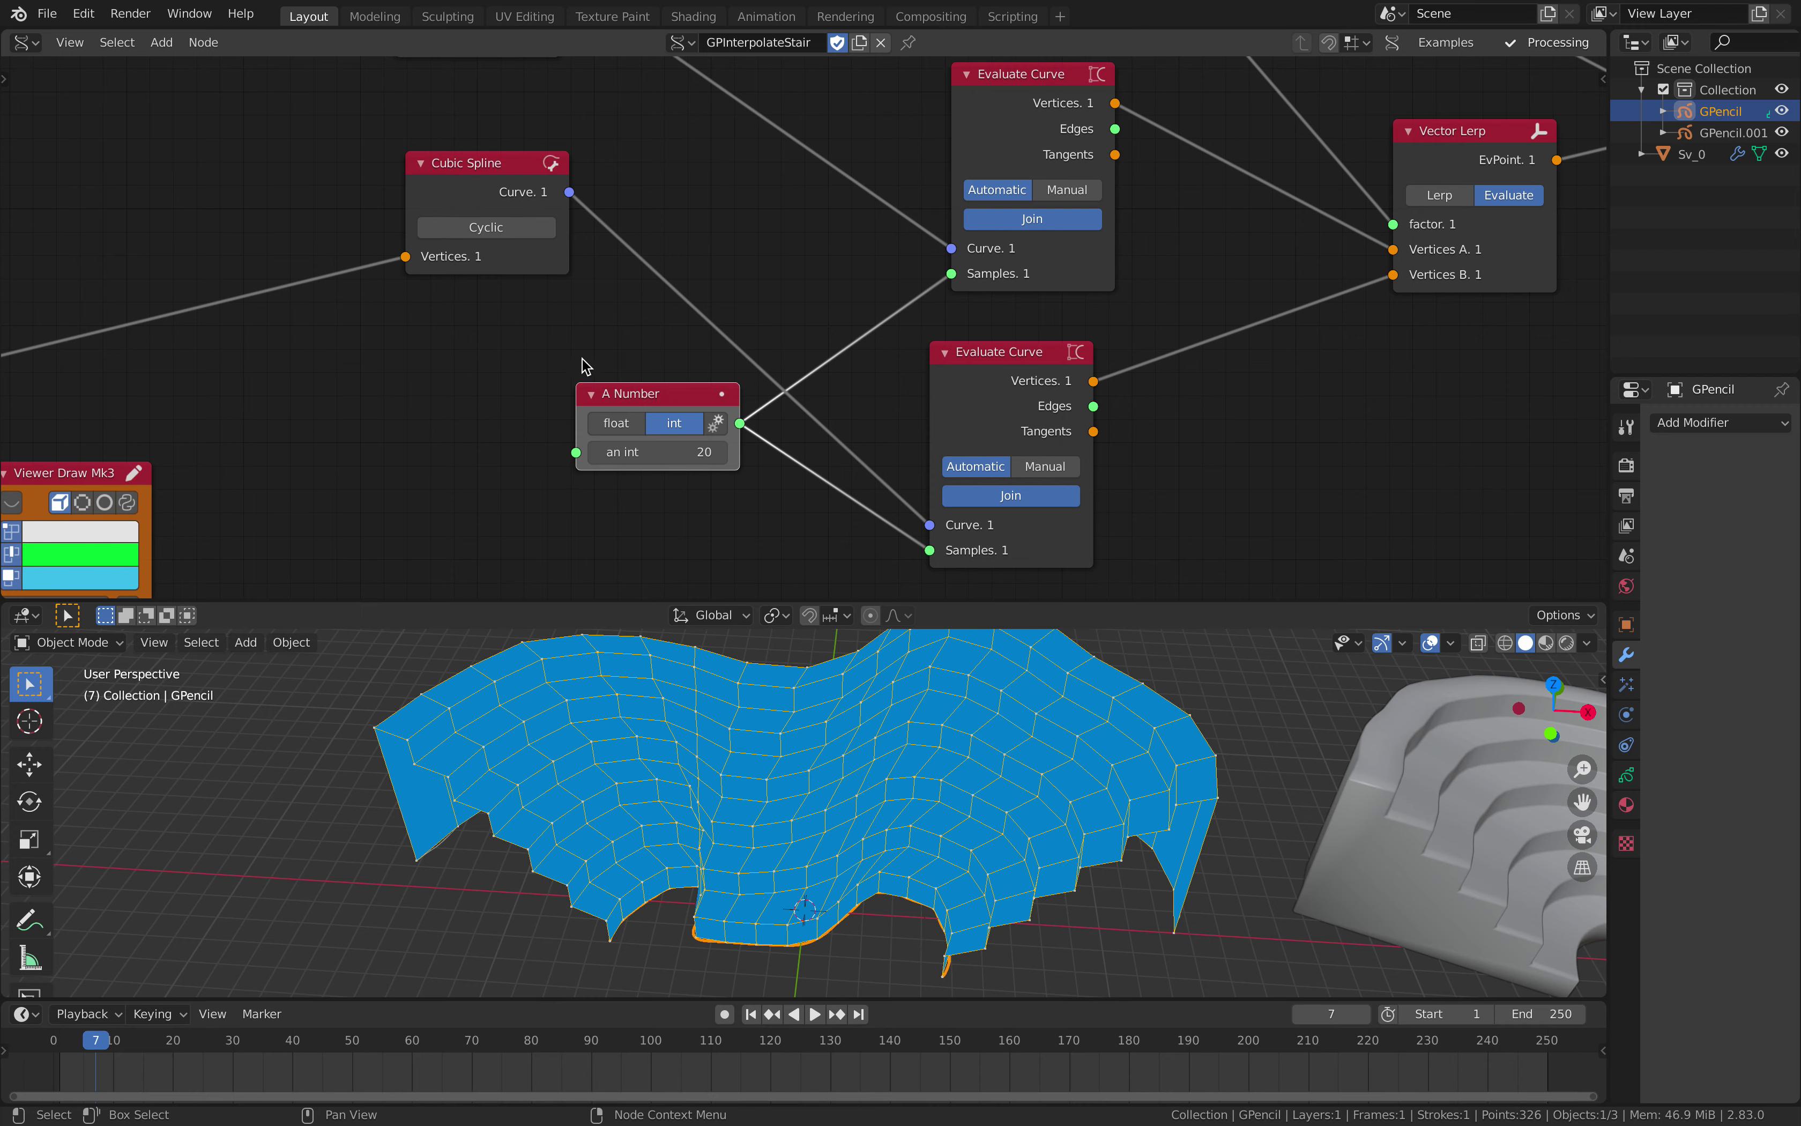
Raise the A Number node's integer to 54 to sample the two spline curves more densely.
drag(655, 452, 752, 451)
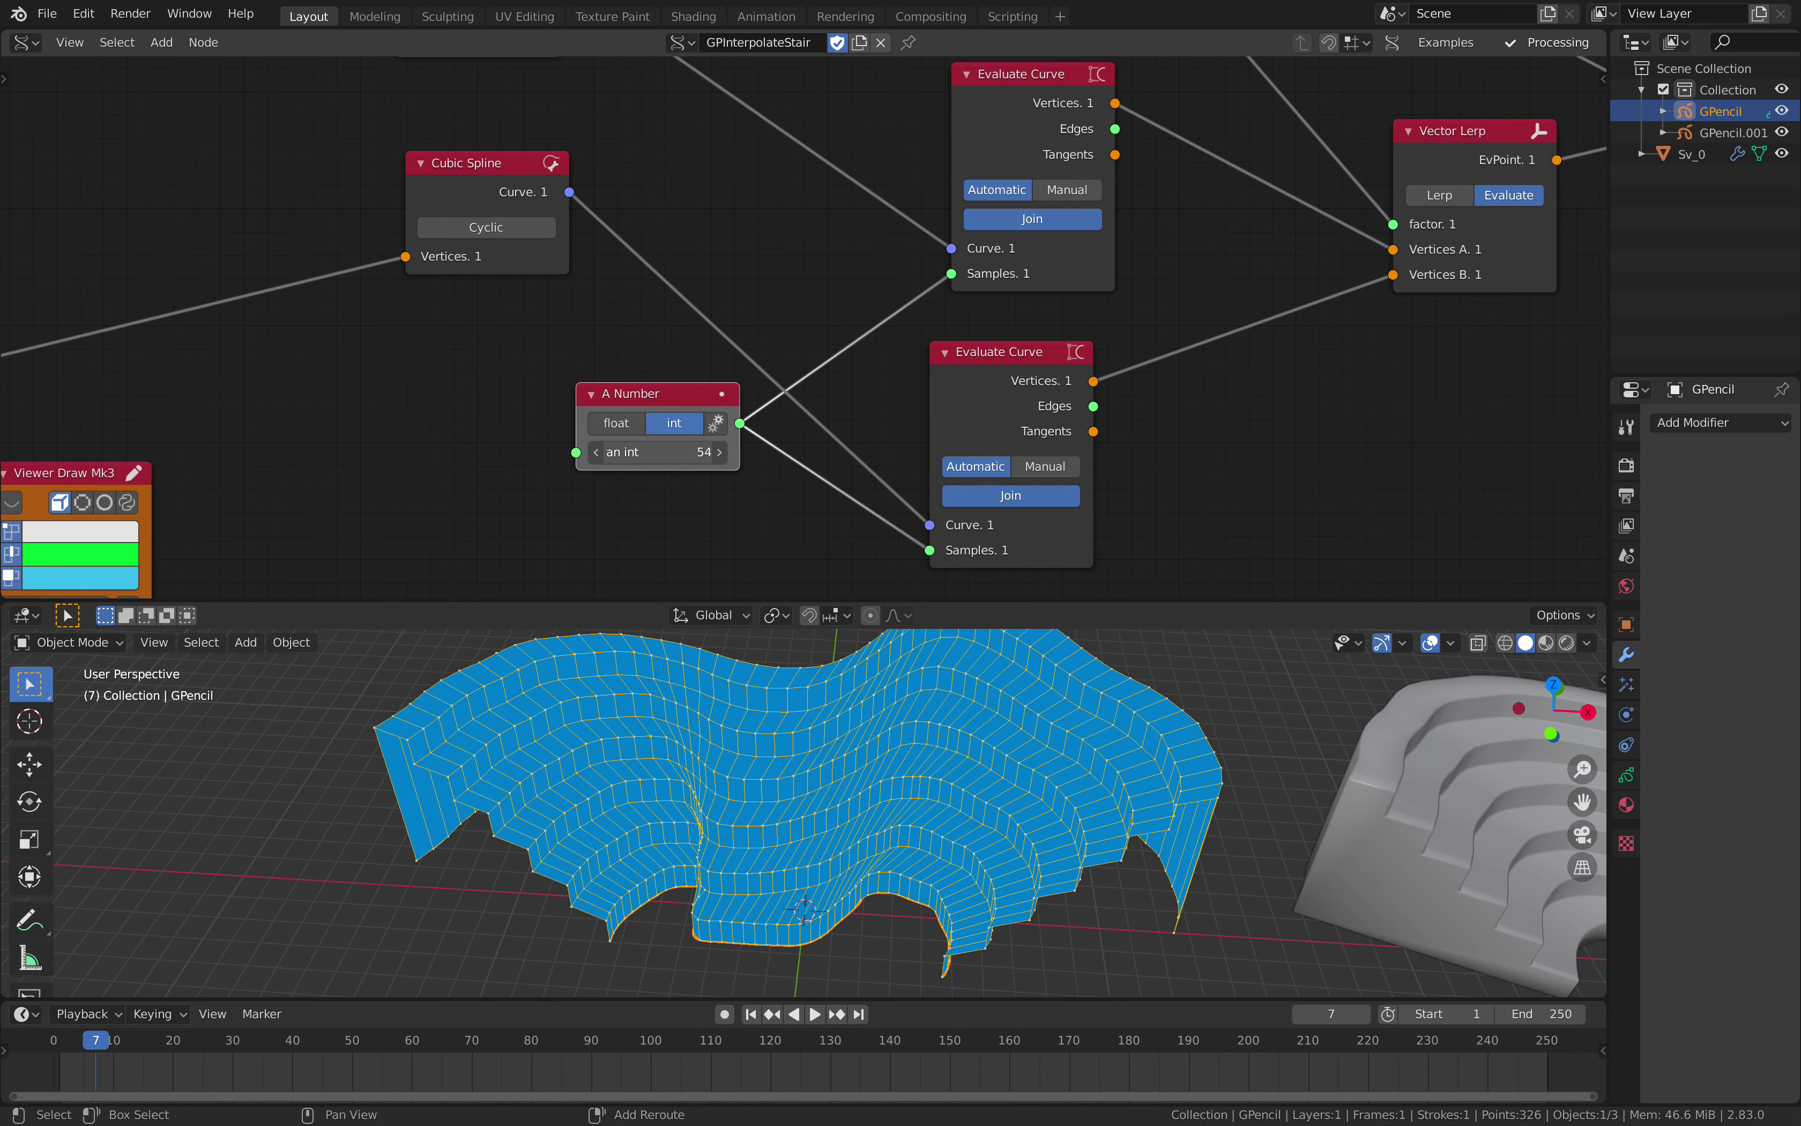
scroll(696, 379, down, 2)
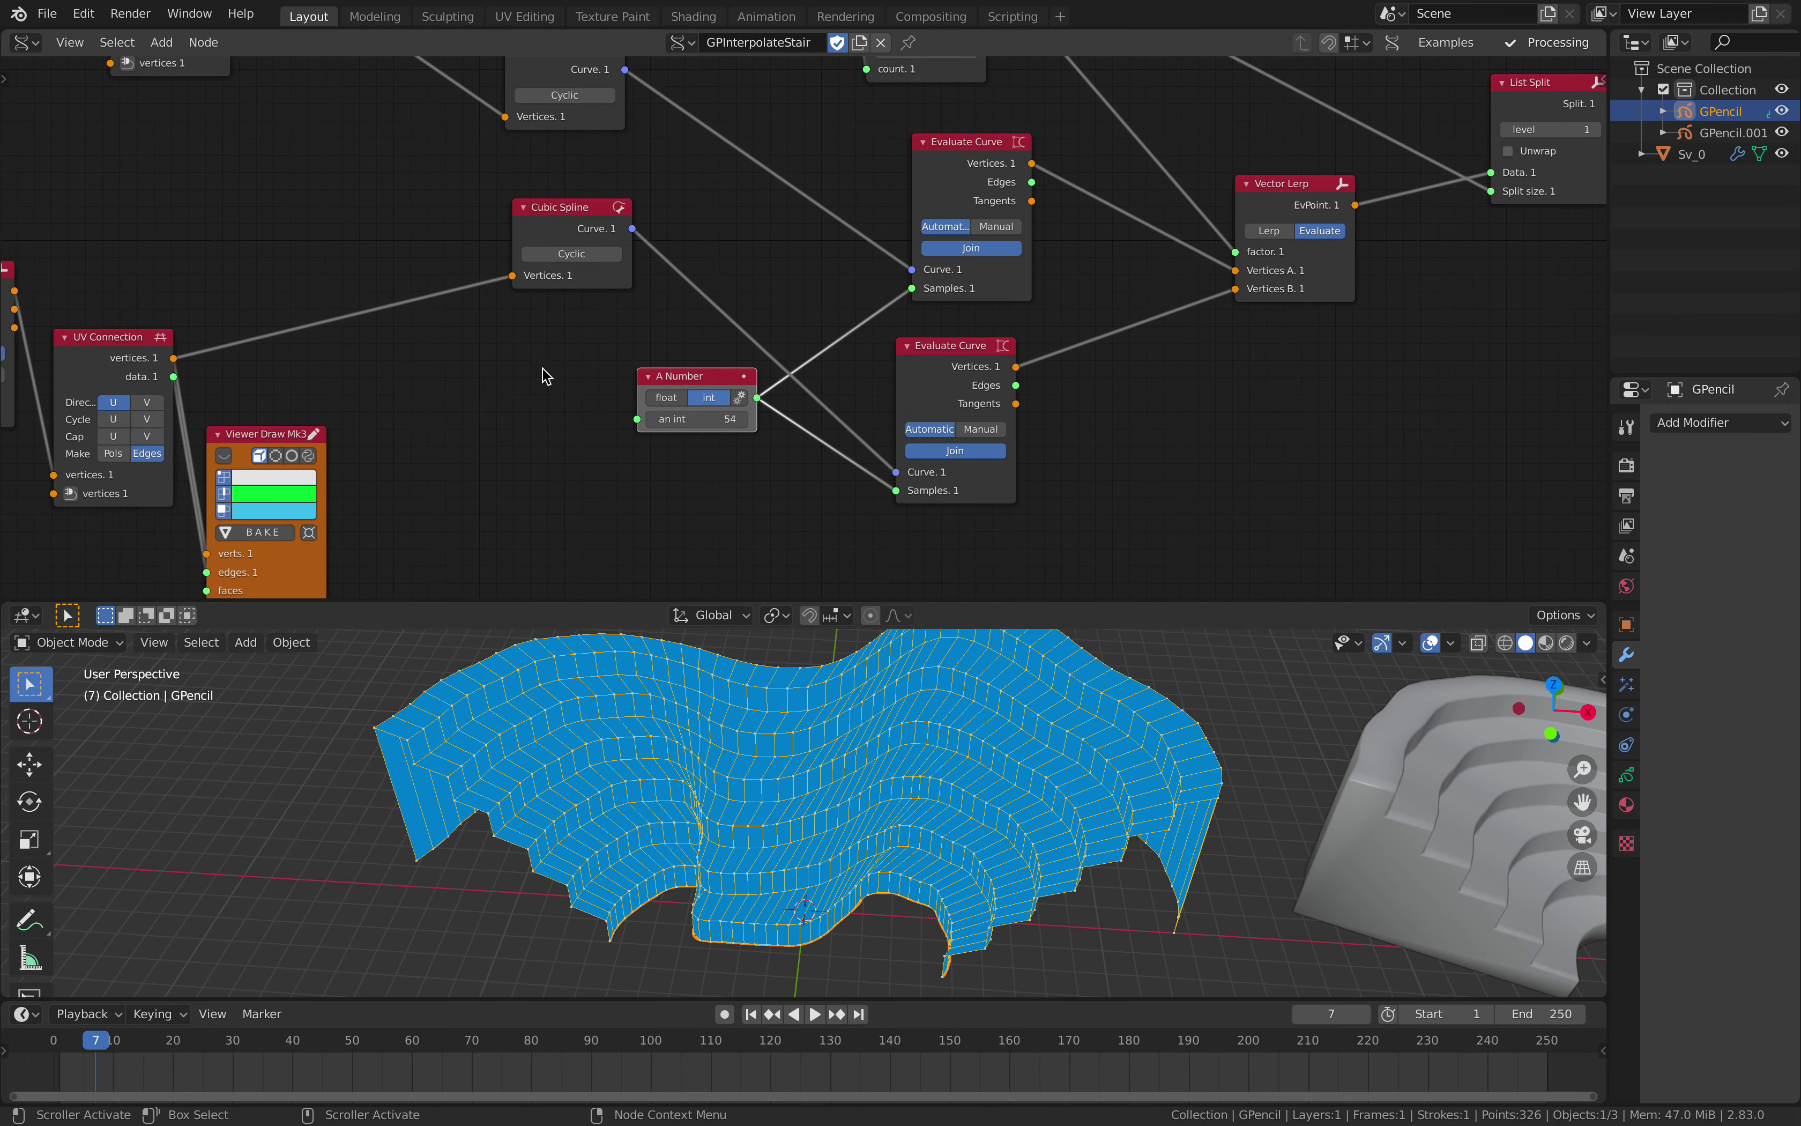
scroll(542, 368, down, 3)
Set the multiplier in the lower grease pencil chain's Multiply node to 1.792.
middle_drag(542, 367, 1596, 553)
scroll(663, 304, up, 2)
middle_drag(663, 304, 592, 344)
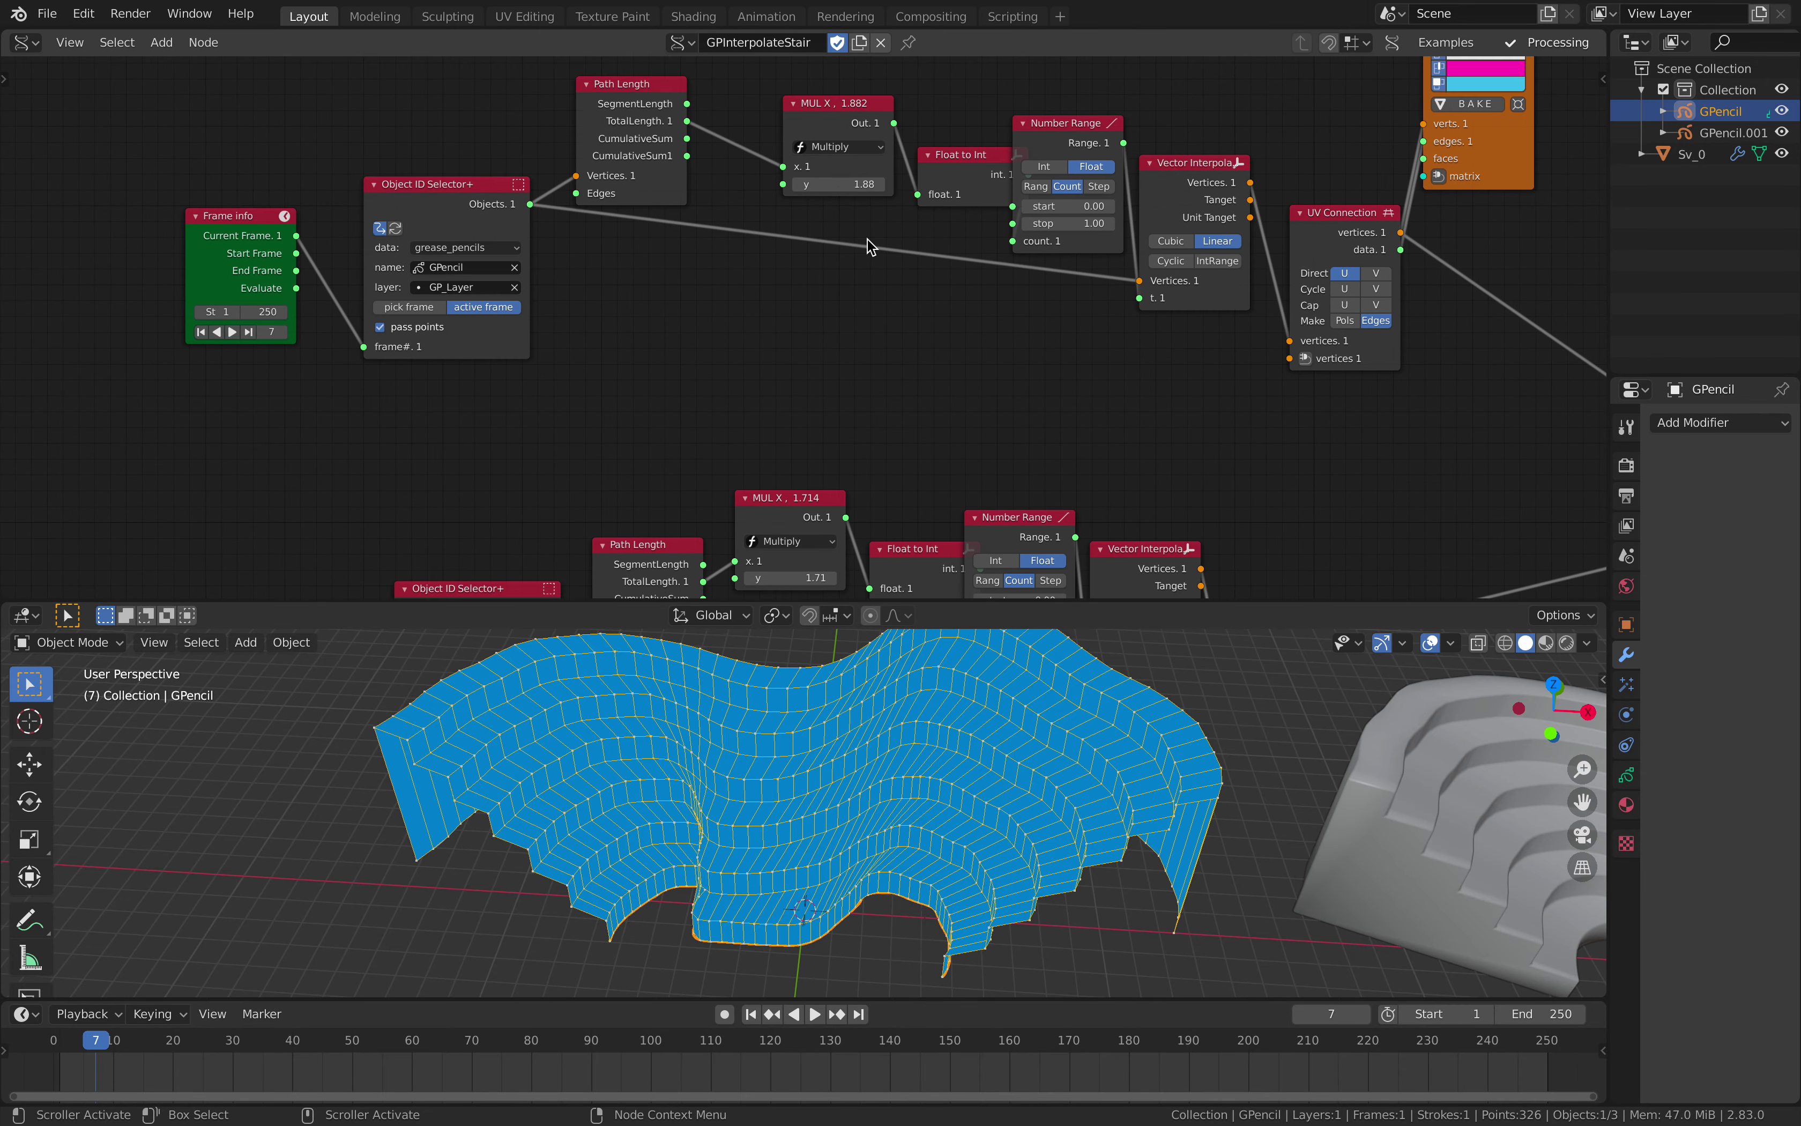
middle_drag(852, 304, 841, 170)
drag(778, 444, 771, 444)
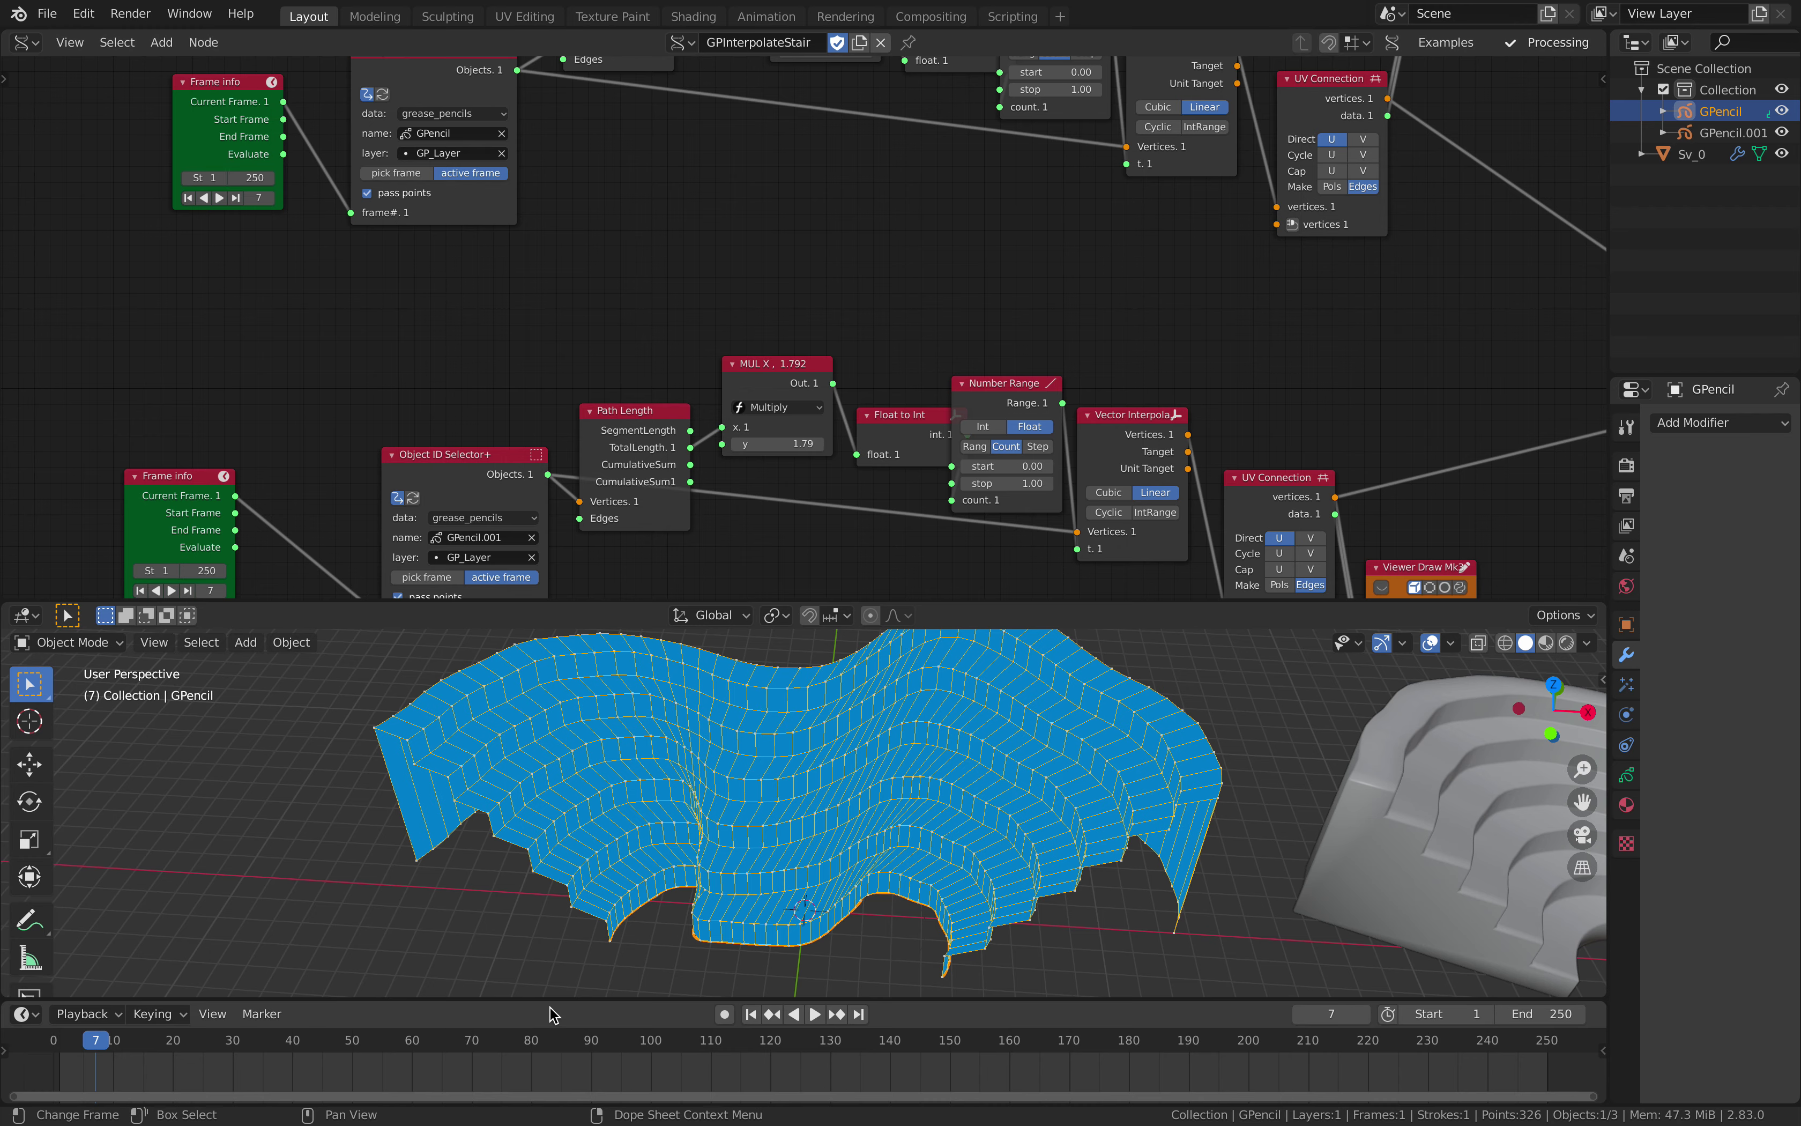
Move both Evaluate Curve nodes closer to the Cubic Spline nodes, and bring the Vector Lerp node in after them.
middle_drag(960, 565, 776, 533)
middle_drag(1324, 475, 357, 352)
middle_drag(576, 373, 422, 407)
middle_drag(635, 277, 481, 417)
scroll(577, 385, up, 1)
middle_drag(576, 385, 524, 406)
drag(547, 343, 508, 324)
drag(554, 532, 532, 519)
drag(534, 343, 544, 380)
drag(536, 524, 532, 554)
middle_drag(668, 379, 540, 412)
drag(725, 410, 669, 374)
Add a Viewer Draw Mk3 node beside Vector Lerp and connect Vector Lerp's EvPoint output to its verts input.
scroll(740, 331, up, 4)
middle_drag(741, 332, 759, 239)
middle_drag(850, 896, 864, 847)
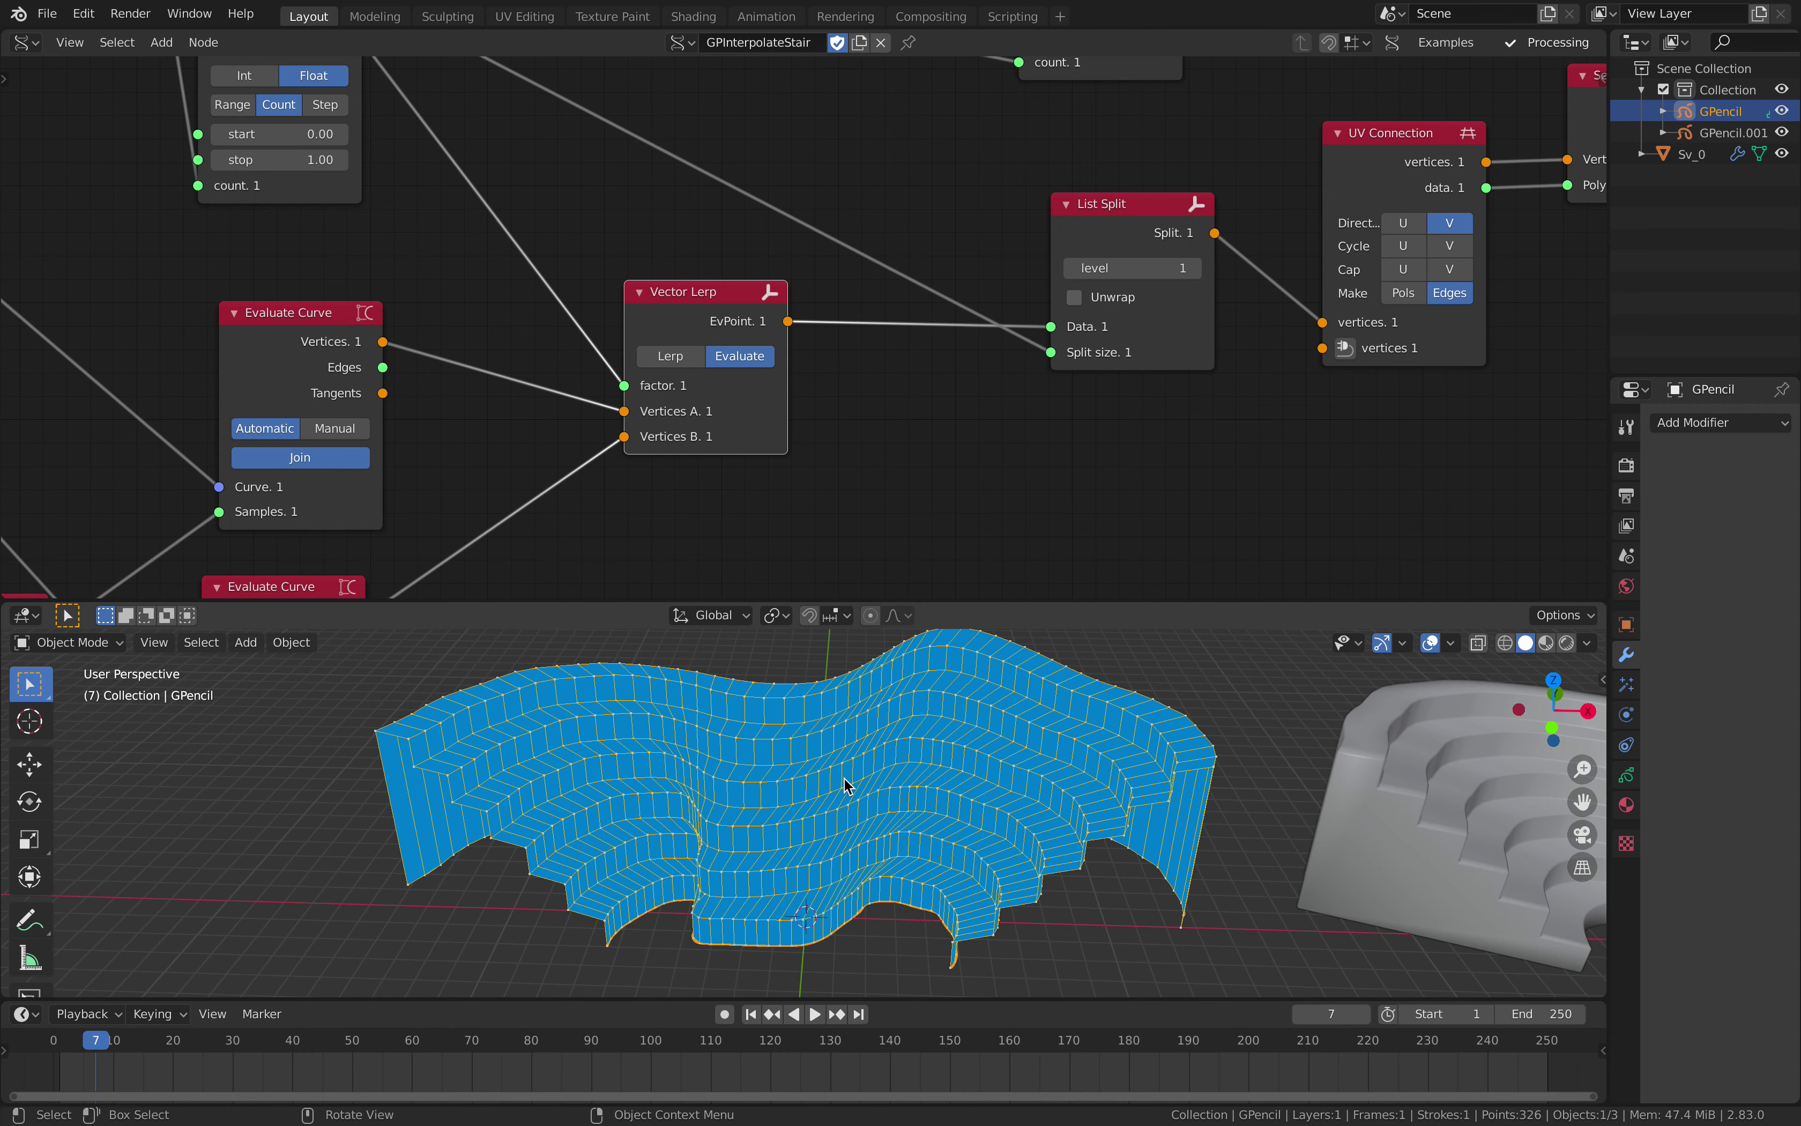
middle_drag(653, 375, 646, 406)
scroll(646, 412, down, 2)
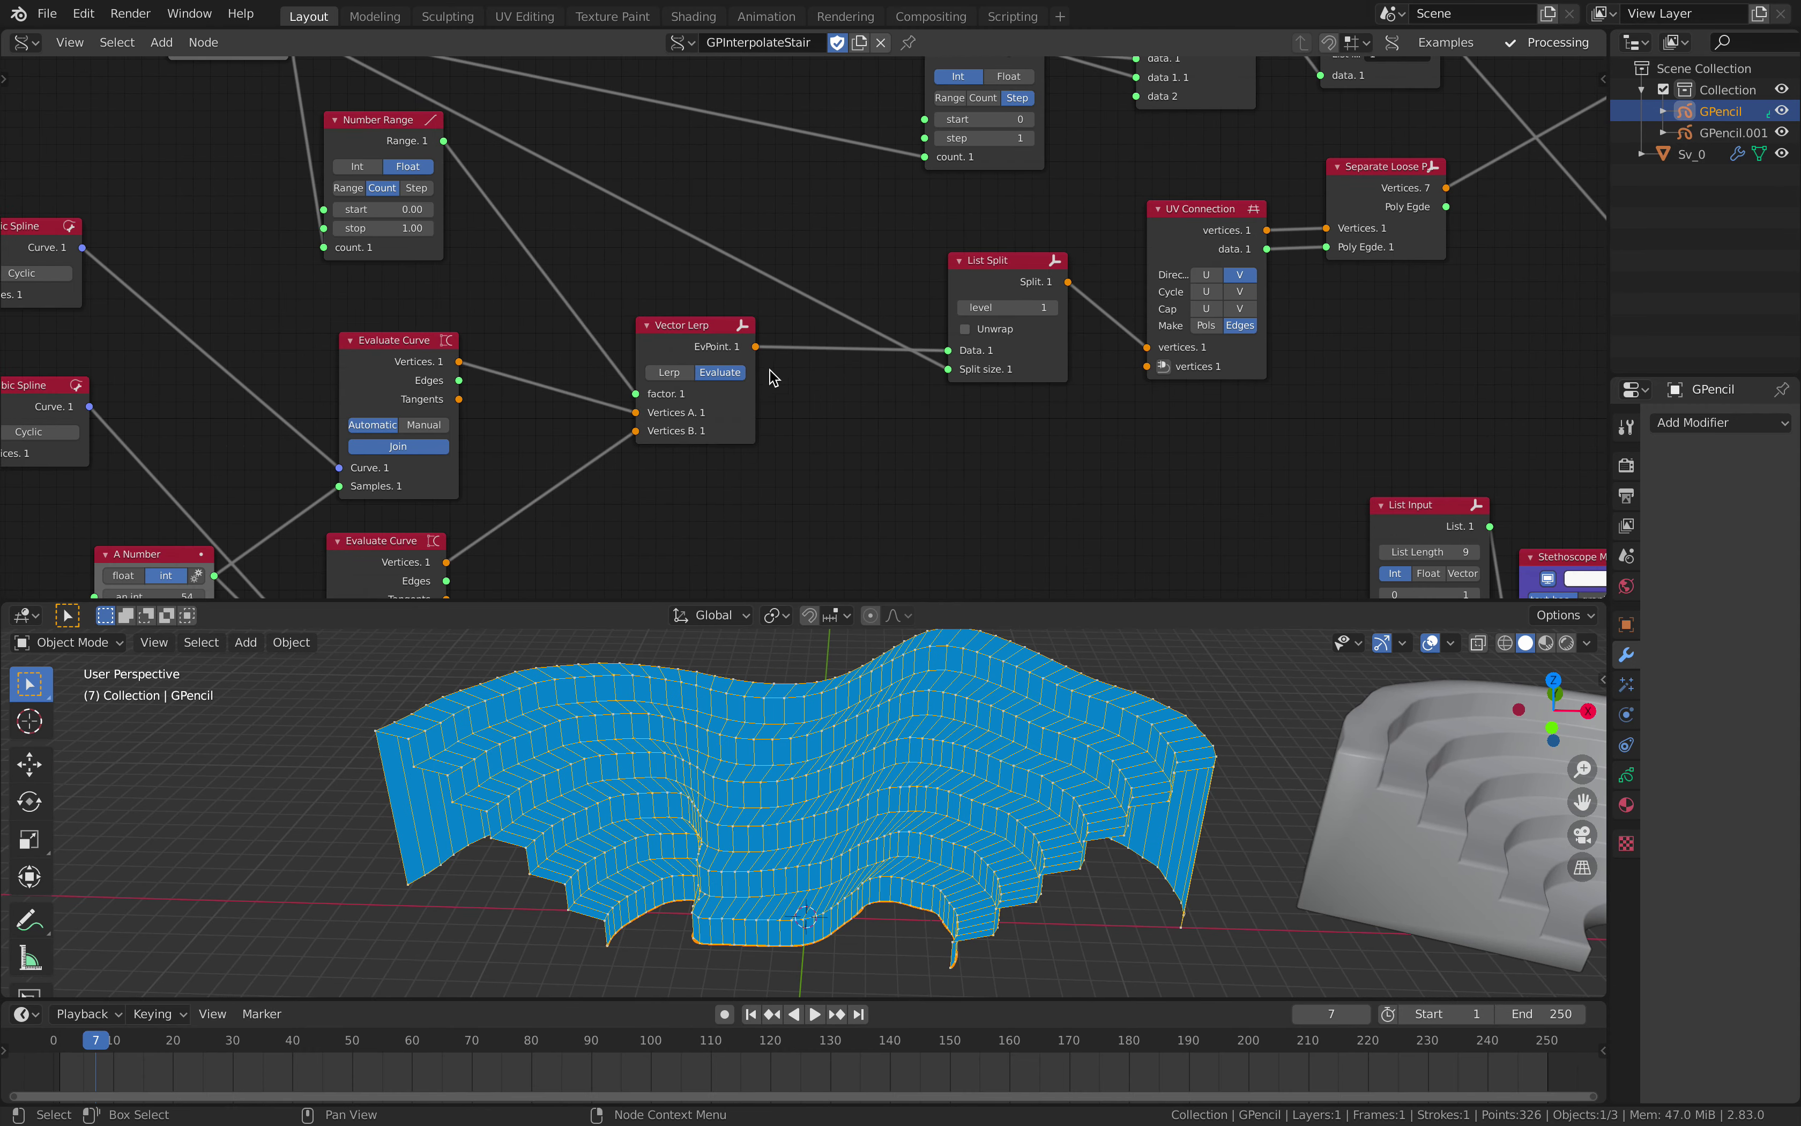
key(shift+a)
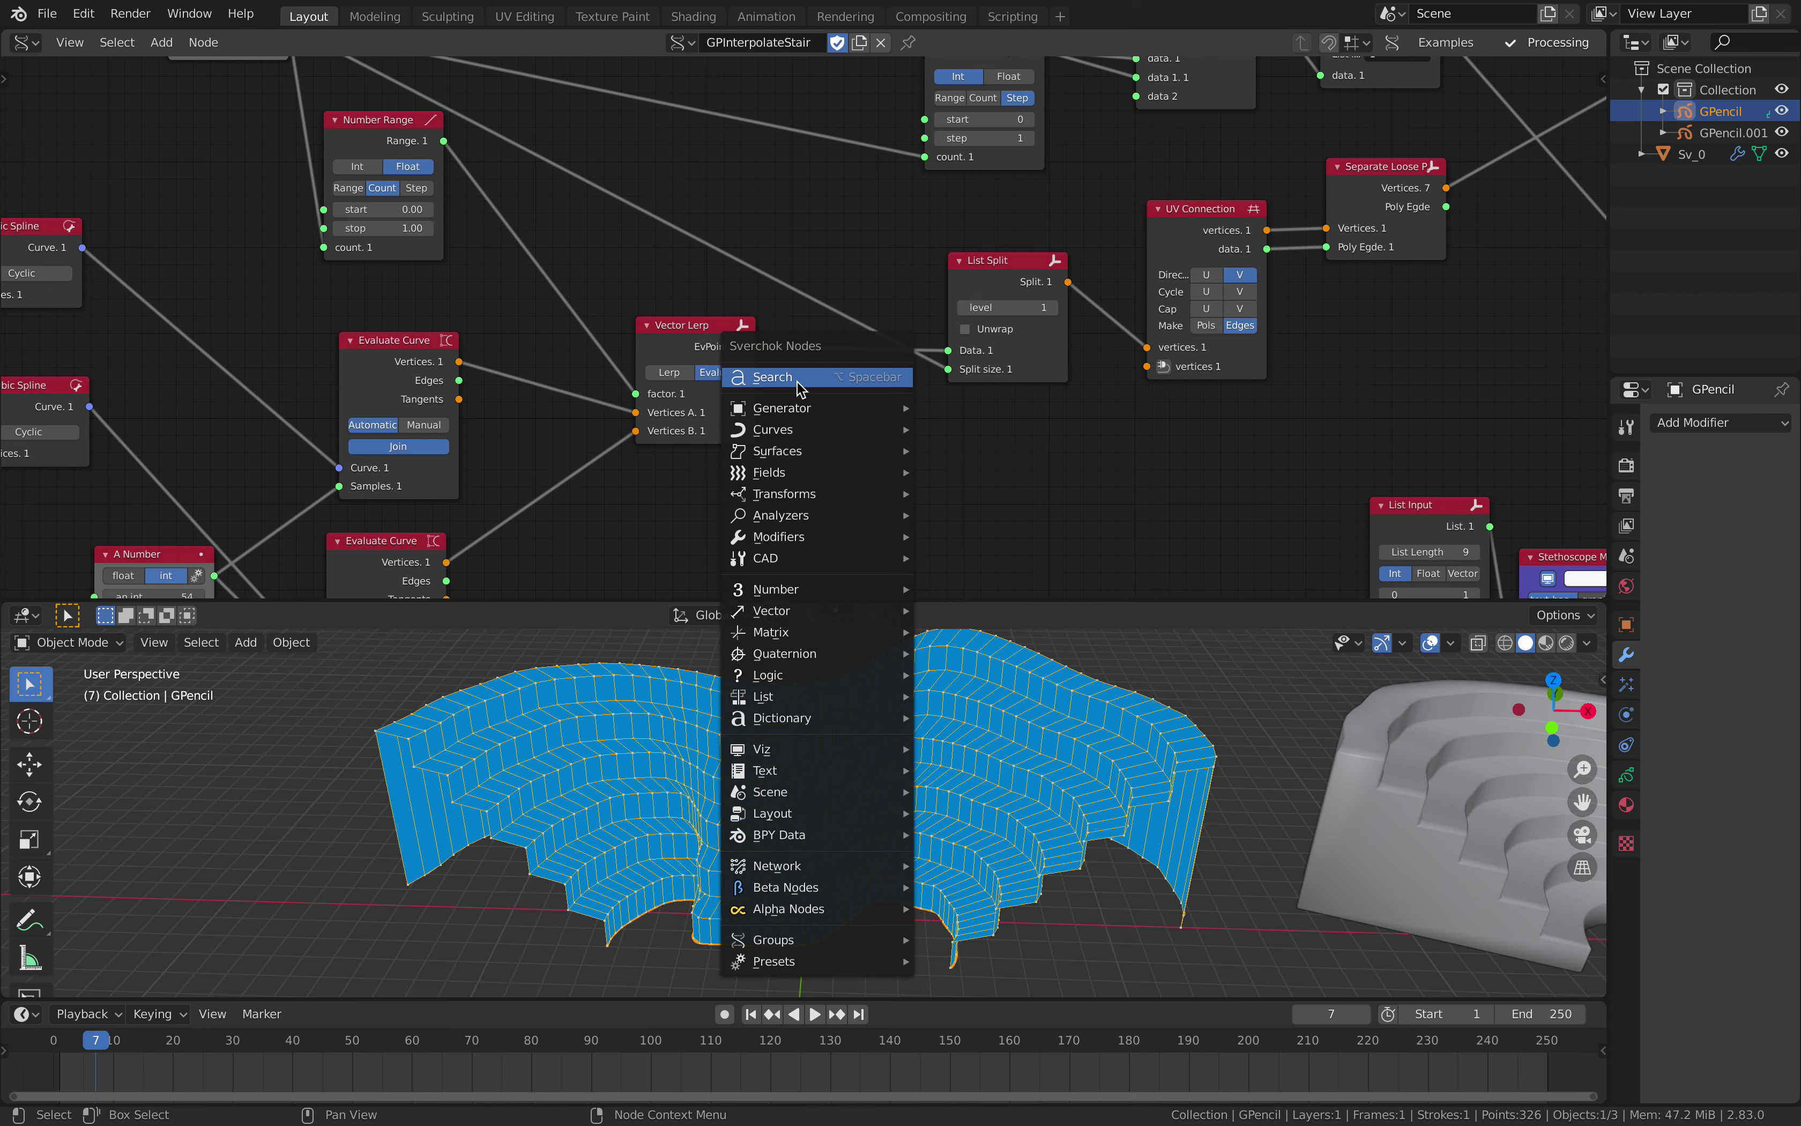
click(798, 381)
text(viewe)
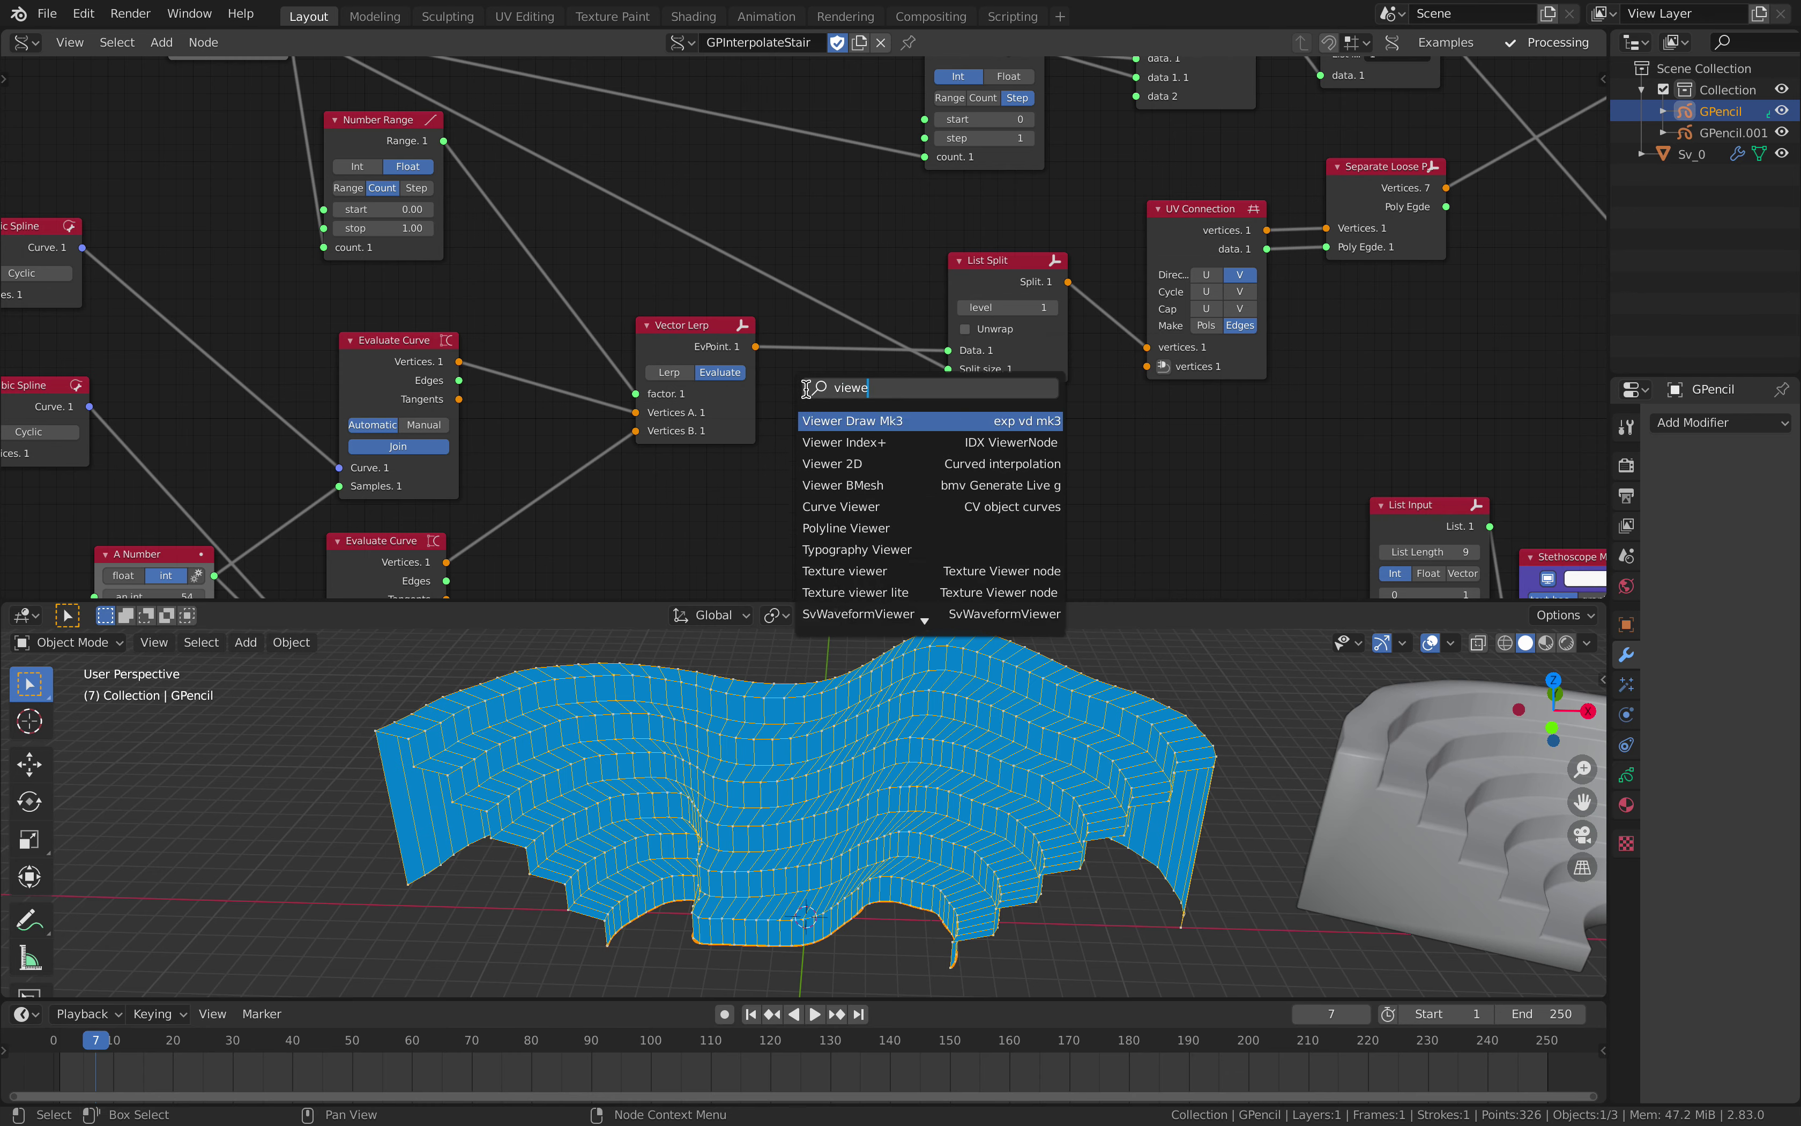
key(Return)
click(807, 391)
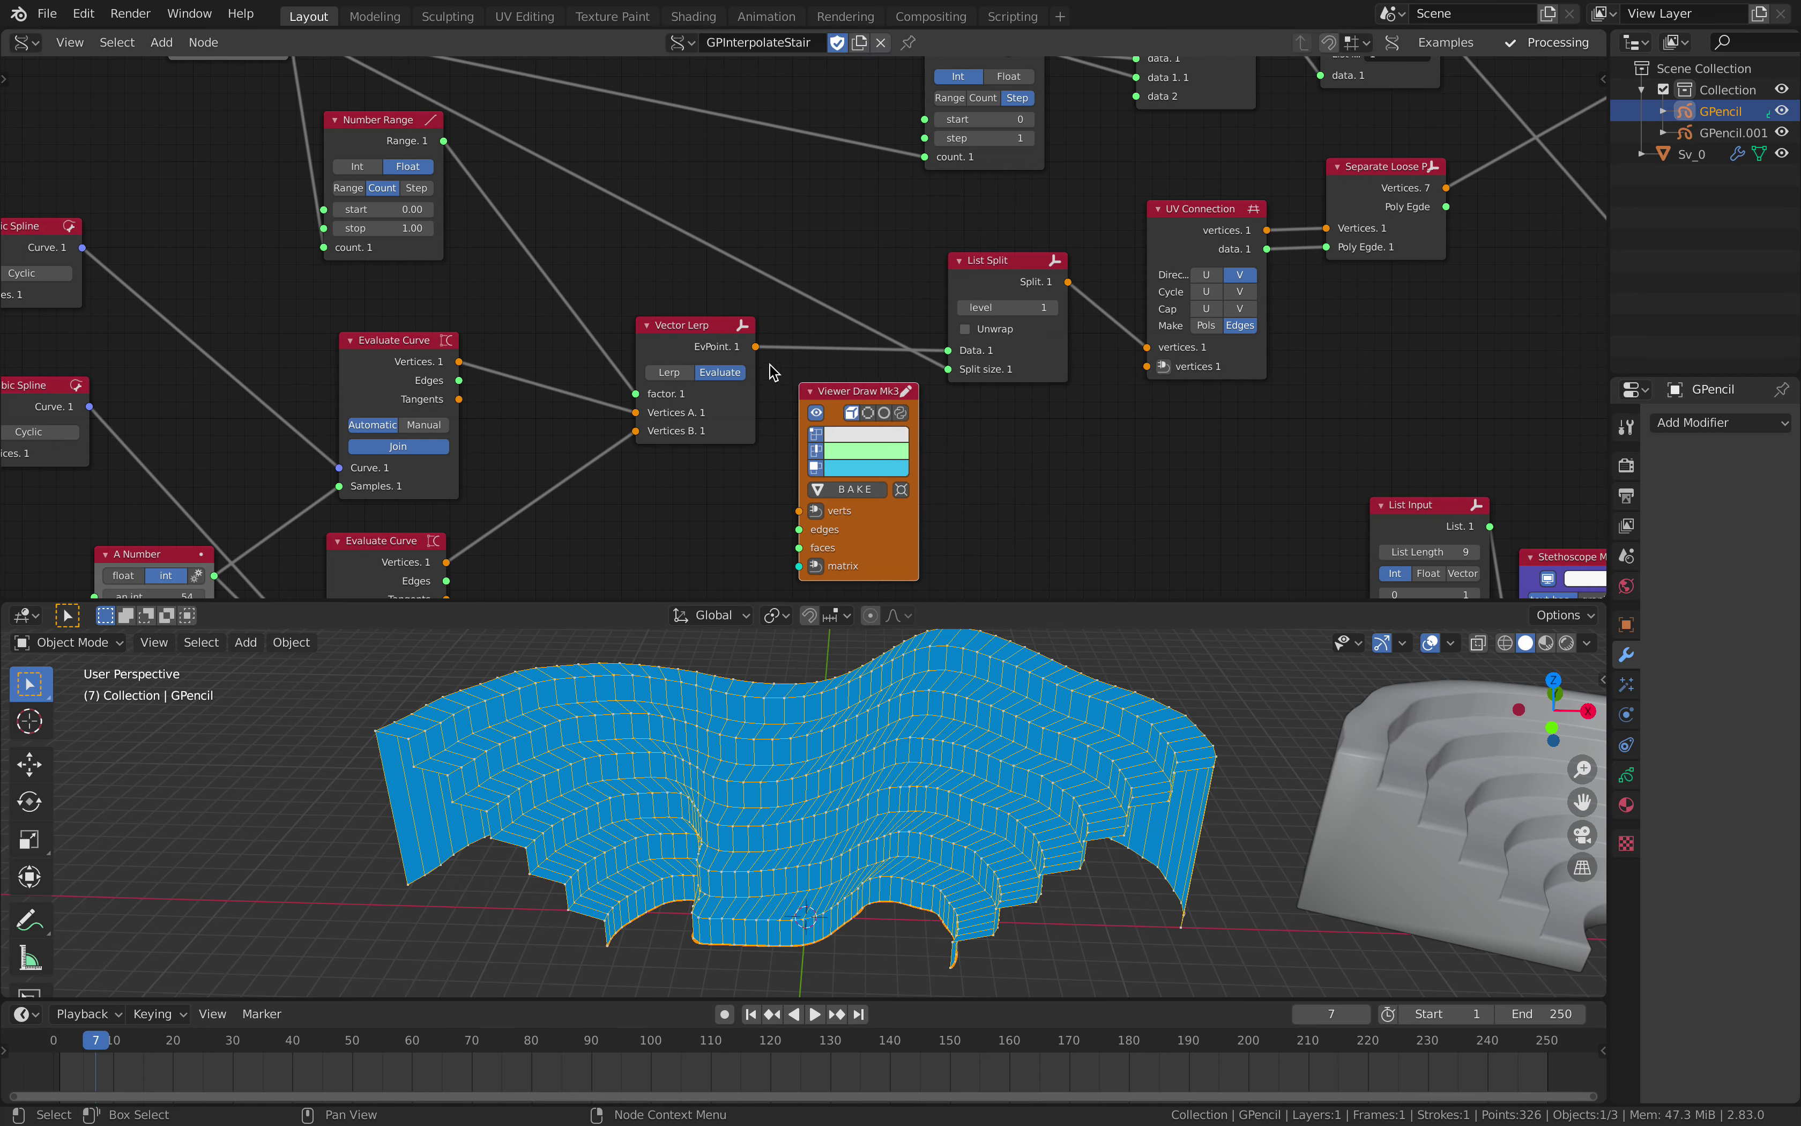
drag(749, 350, 681, 350)
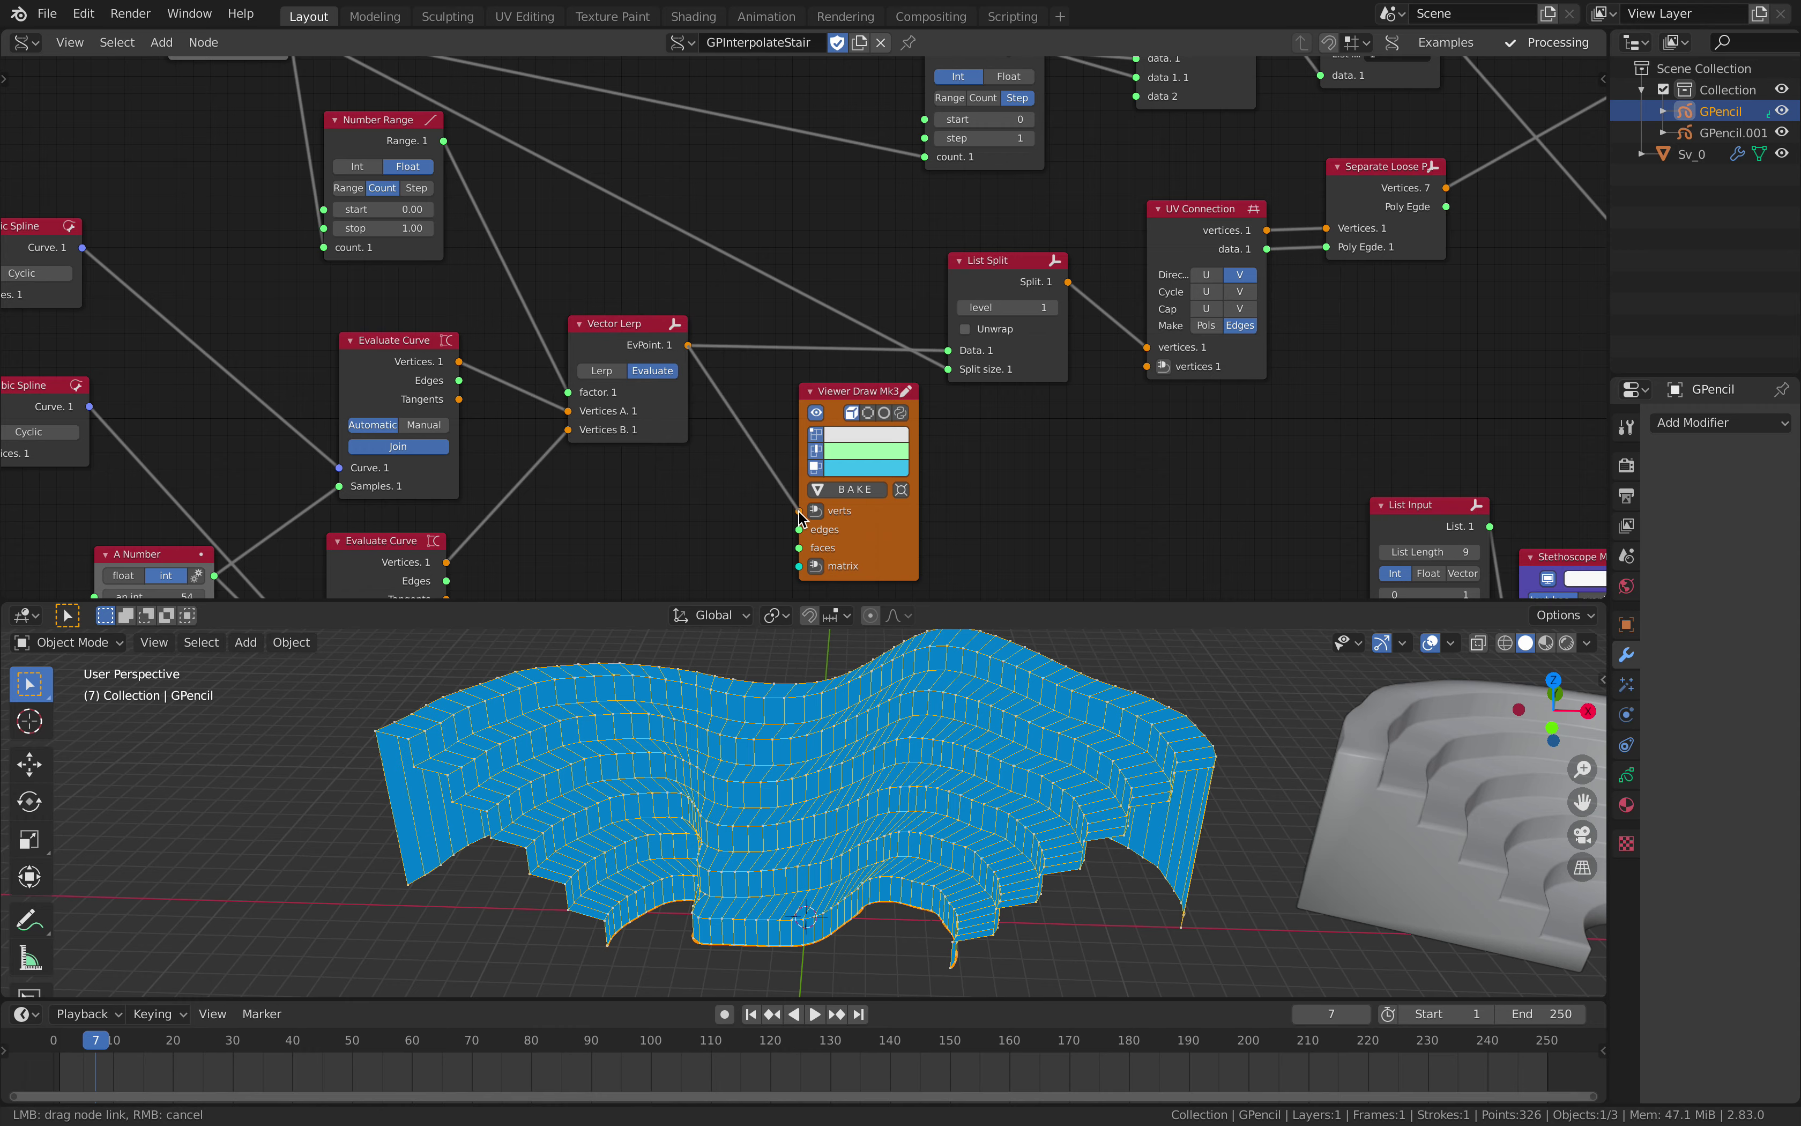
middle_drag(819, 670, 547, 934)
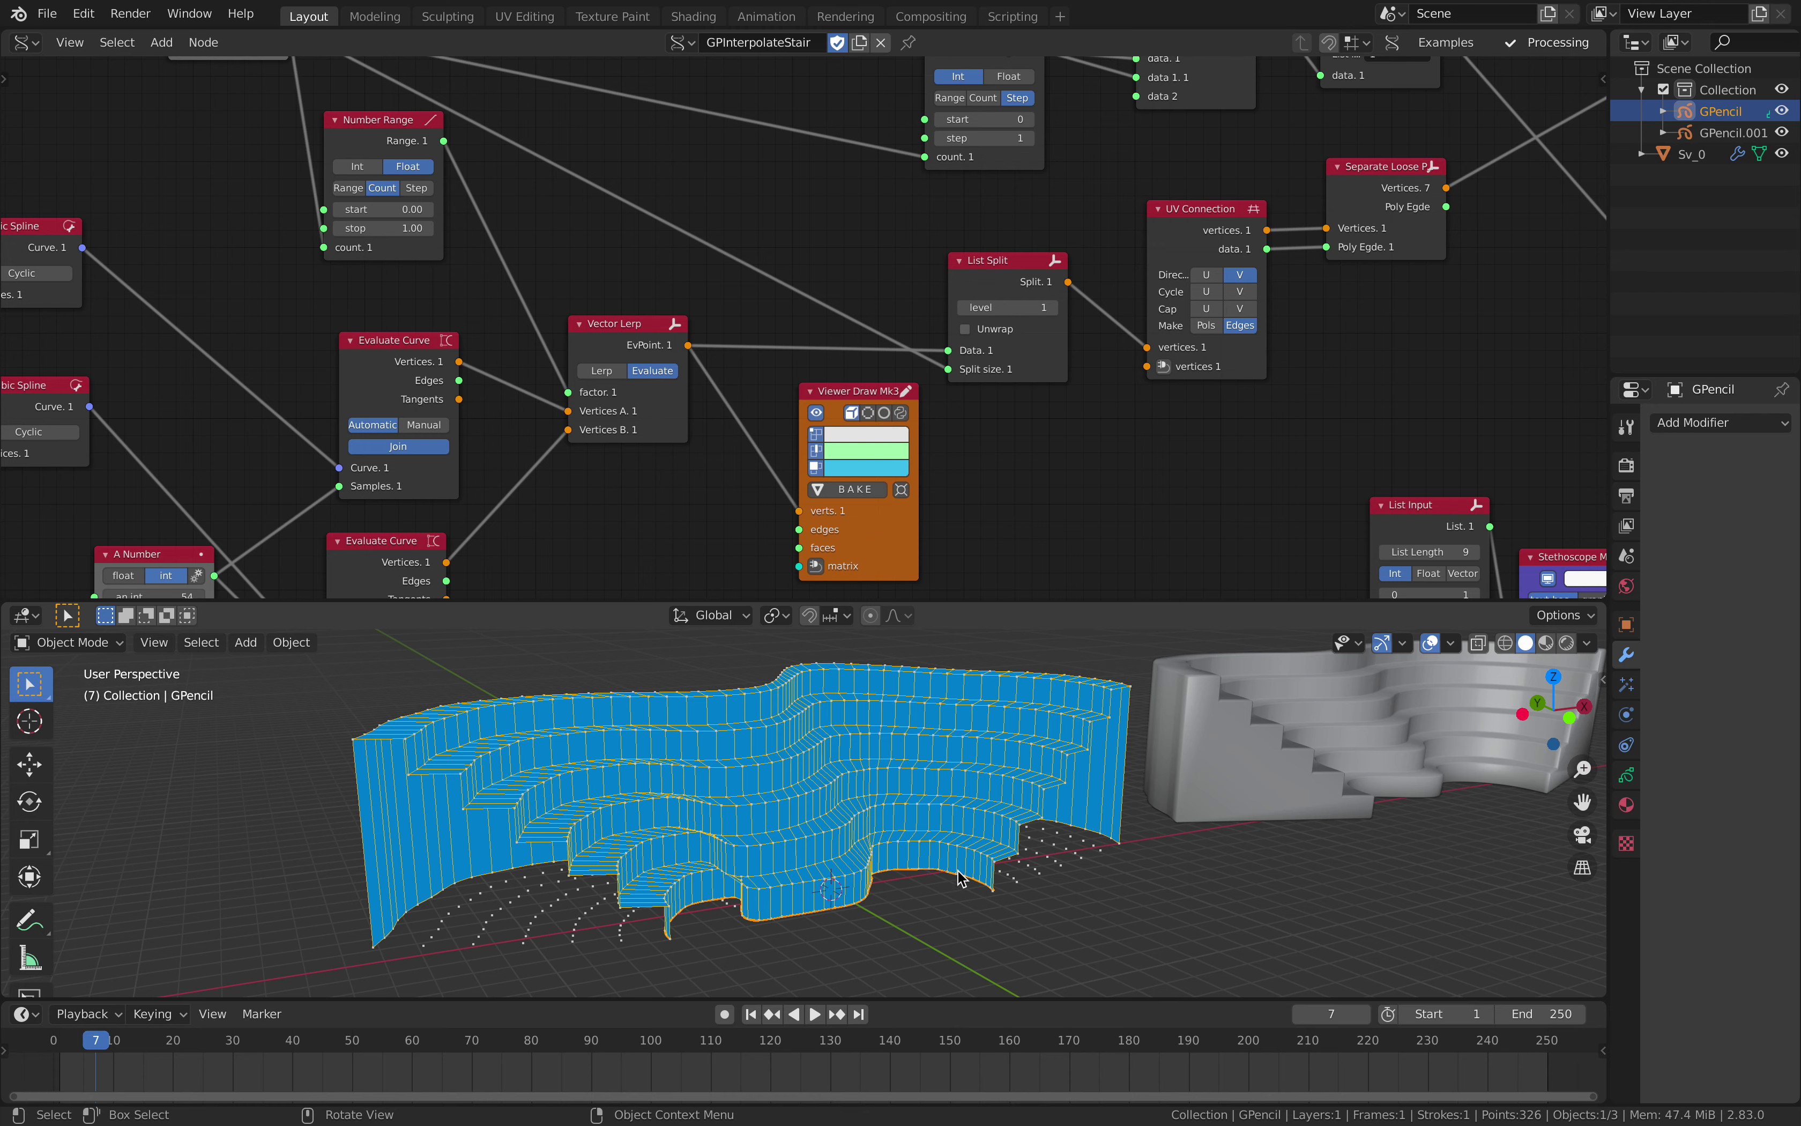
Tighten the layout by moving the Vector Lerp, its Viewer Draw, the factor Number Range and the A Number.001 nodes back toward the Cubic Splines.
middle_drag(599, 406, 695, 414)
drag(715, 337, 690, 335)
drag(909, 402, 810, 410)
scroll(644, 369, down, 1)
middle_drag(645, 368, 814, 461)
drag(635, 258, 601, 276)
drag(522, 136, 400, 151)
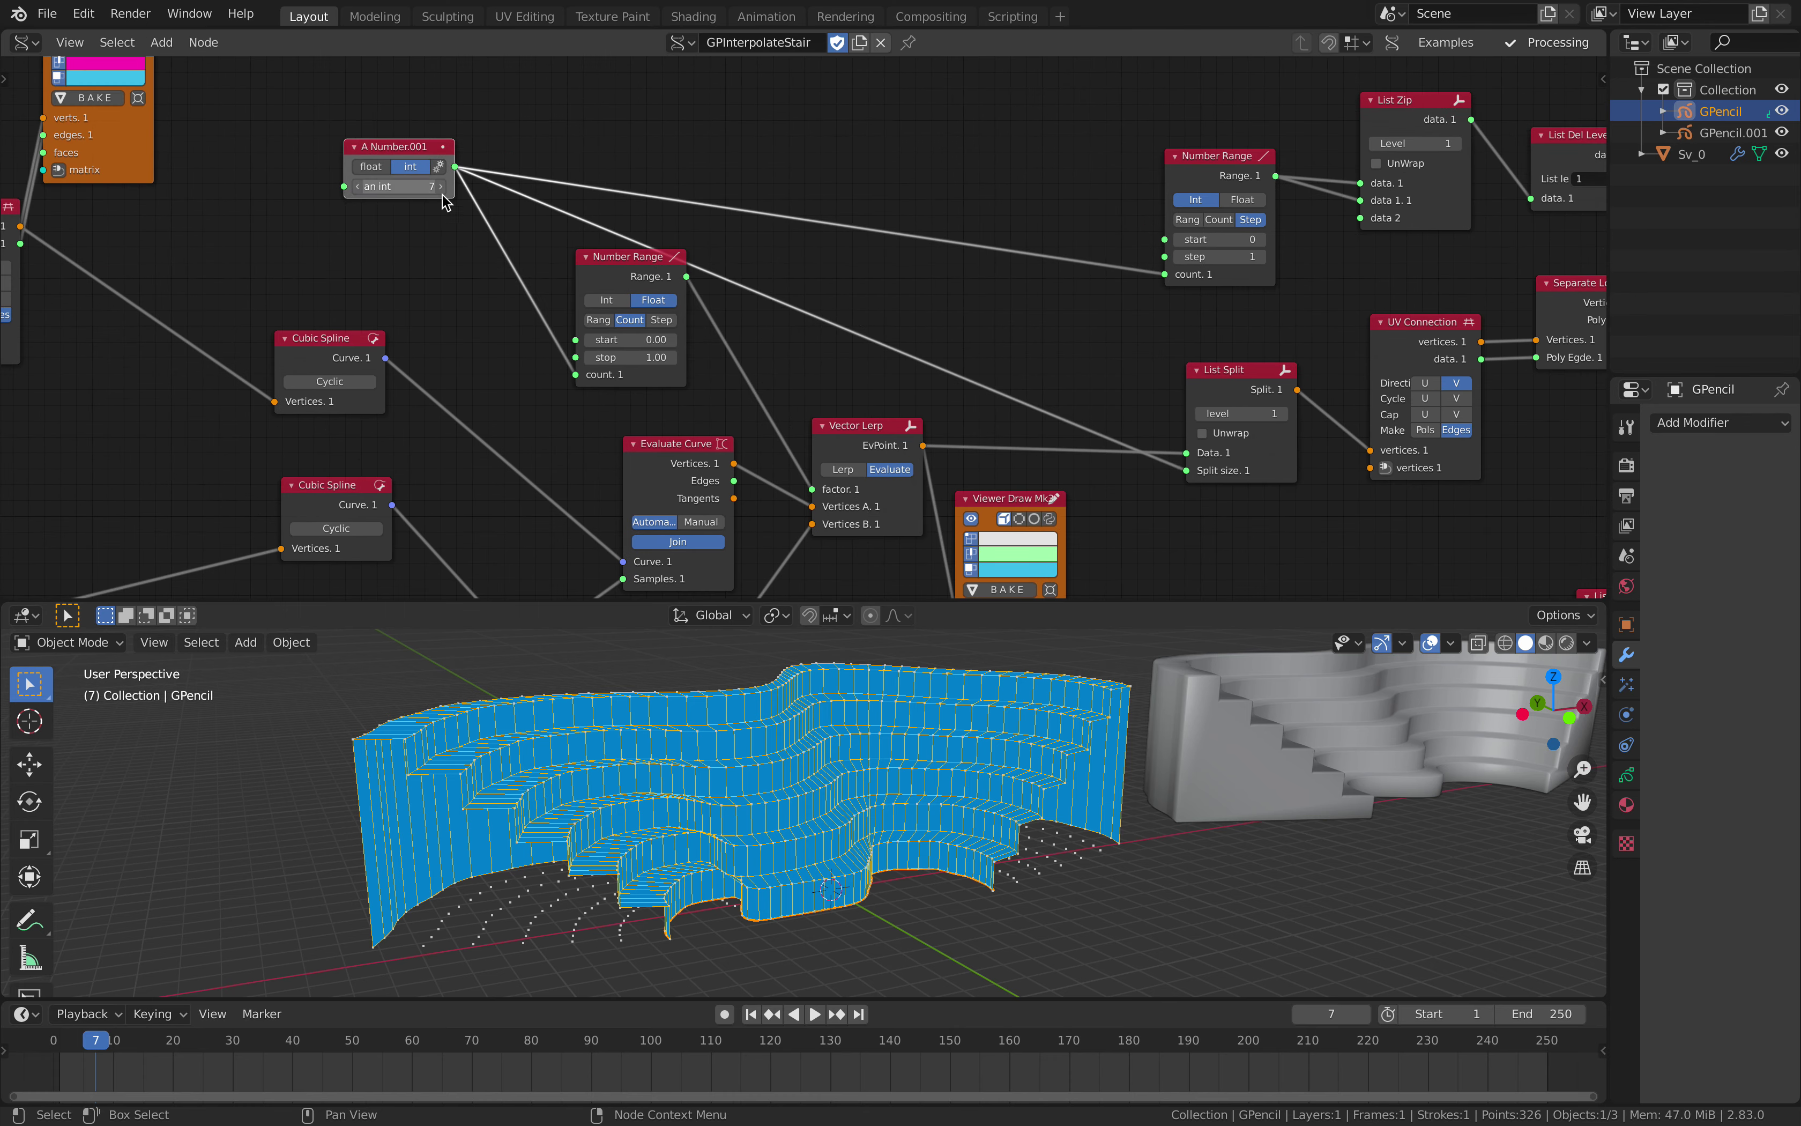
Try a higher step count such as 15 in the A Number.001 node and set it back to 7.
ctrl+scroll(444, 187, up, 11)
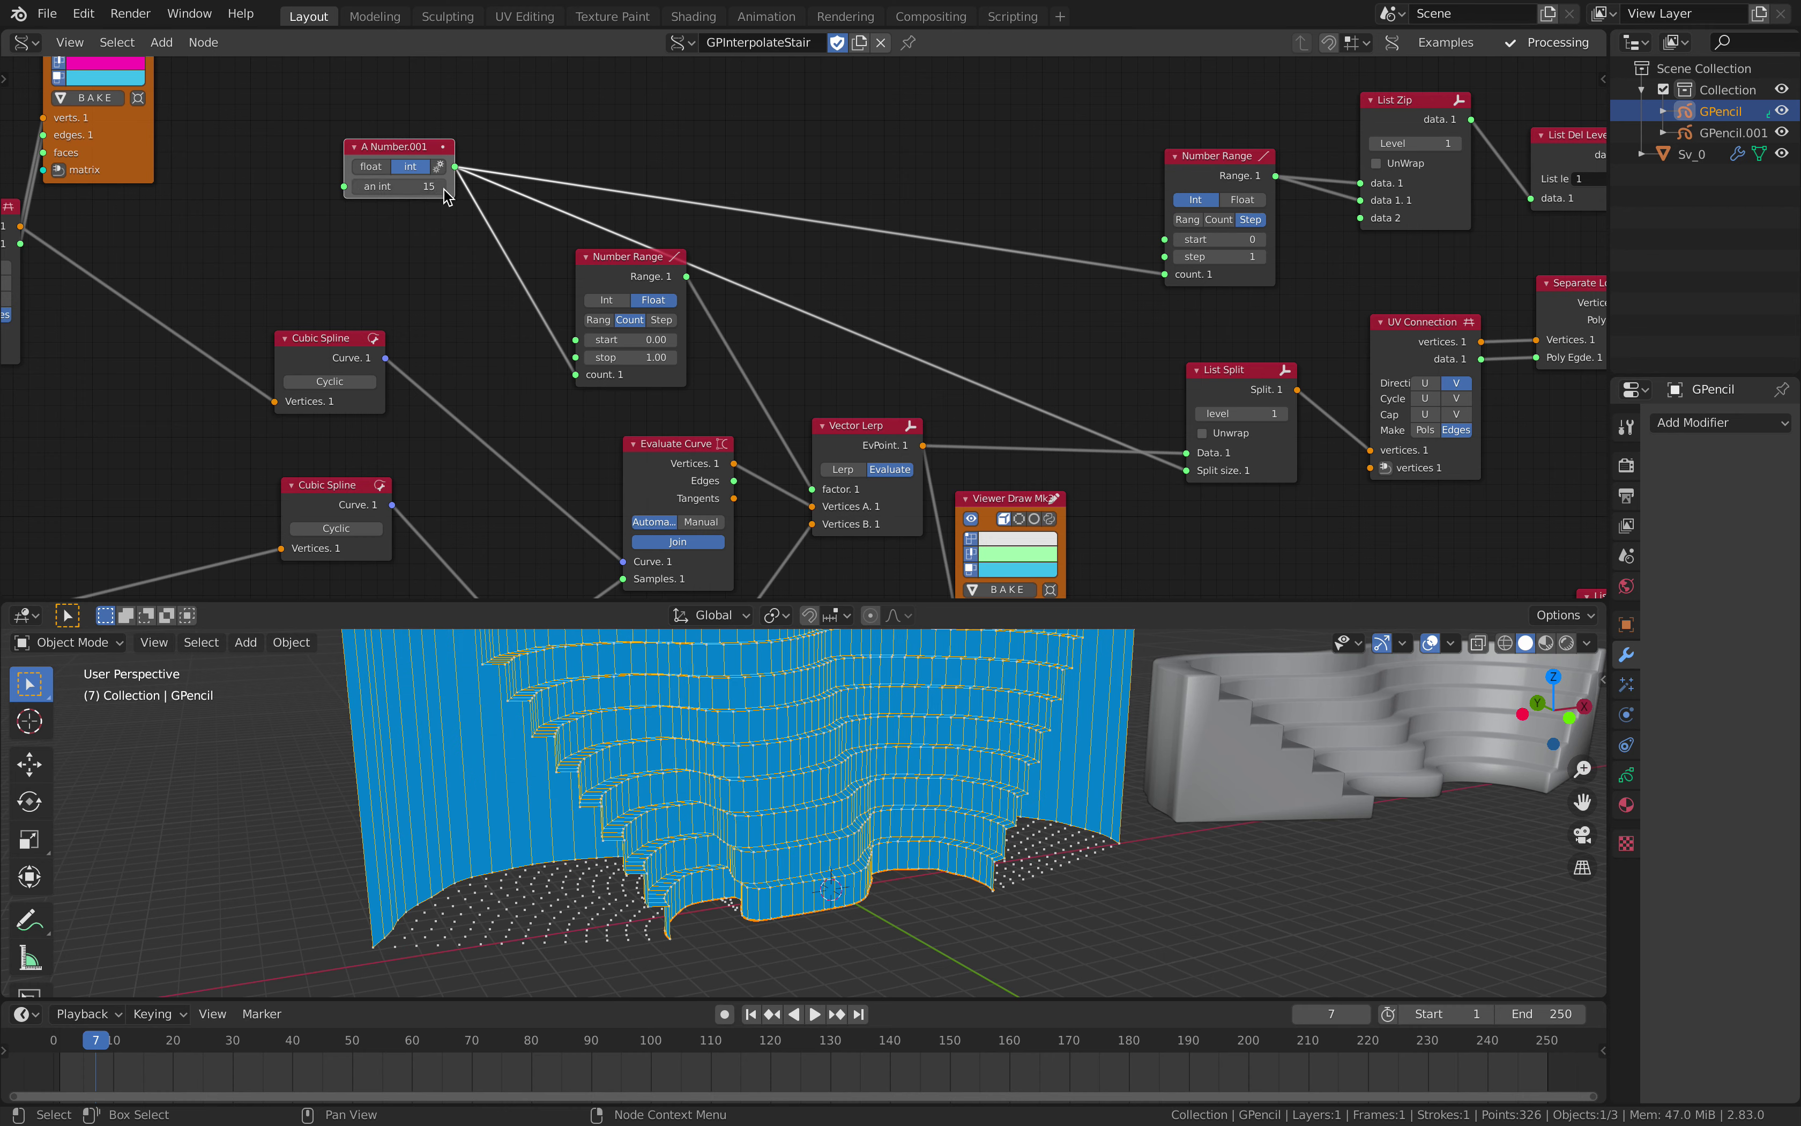
ctrl+scroll(358, 191, down, 11)
middle_drag(742, 697, 716, 689)
key(Return)
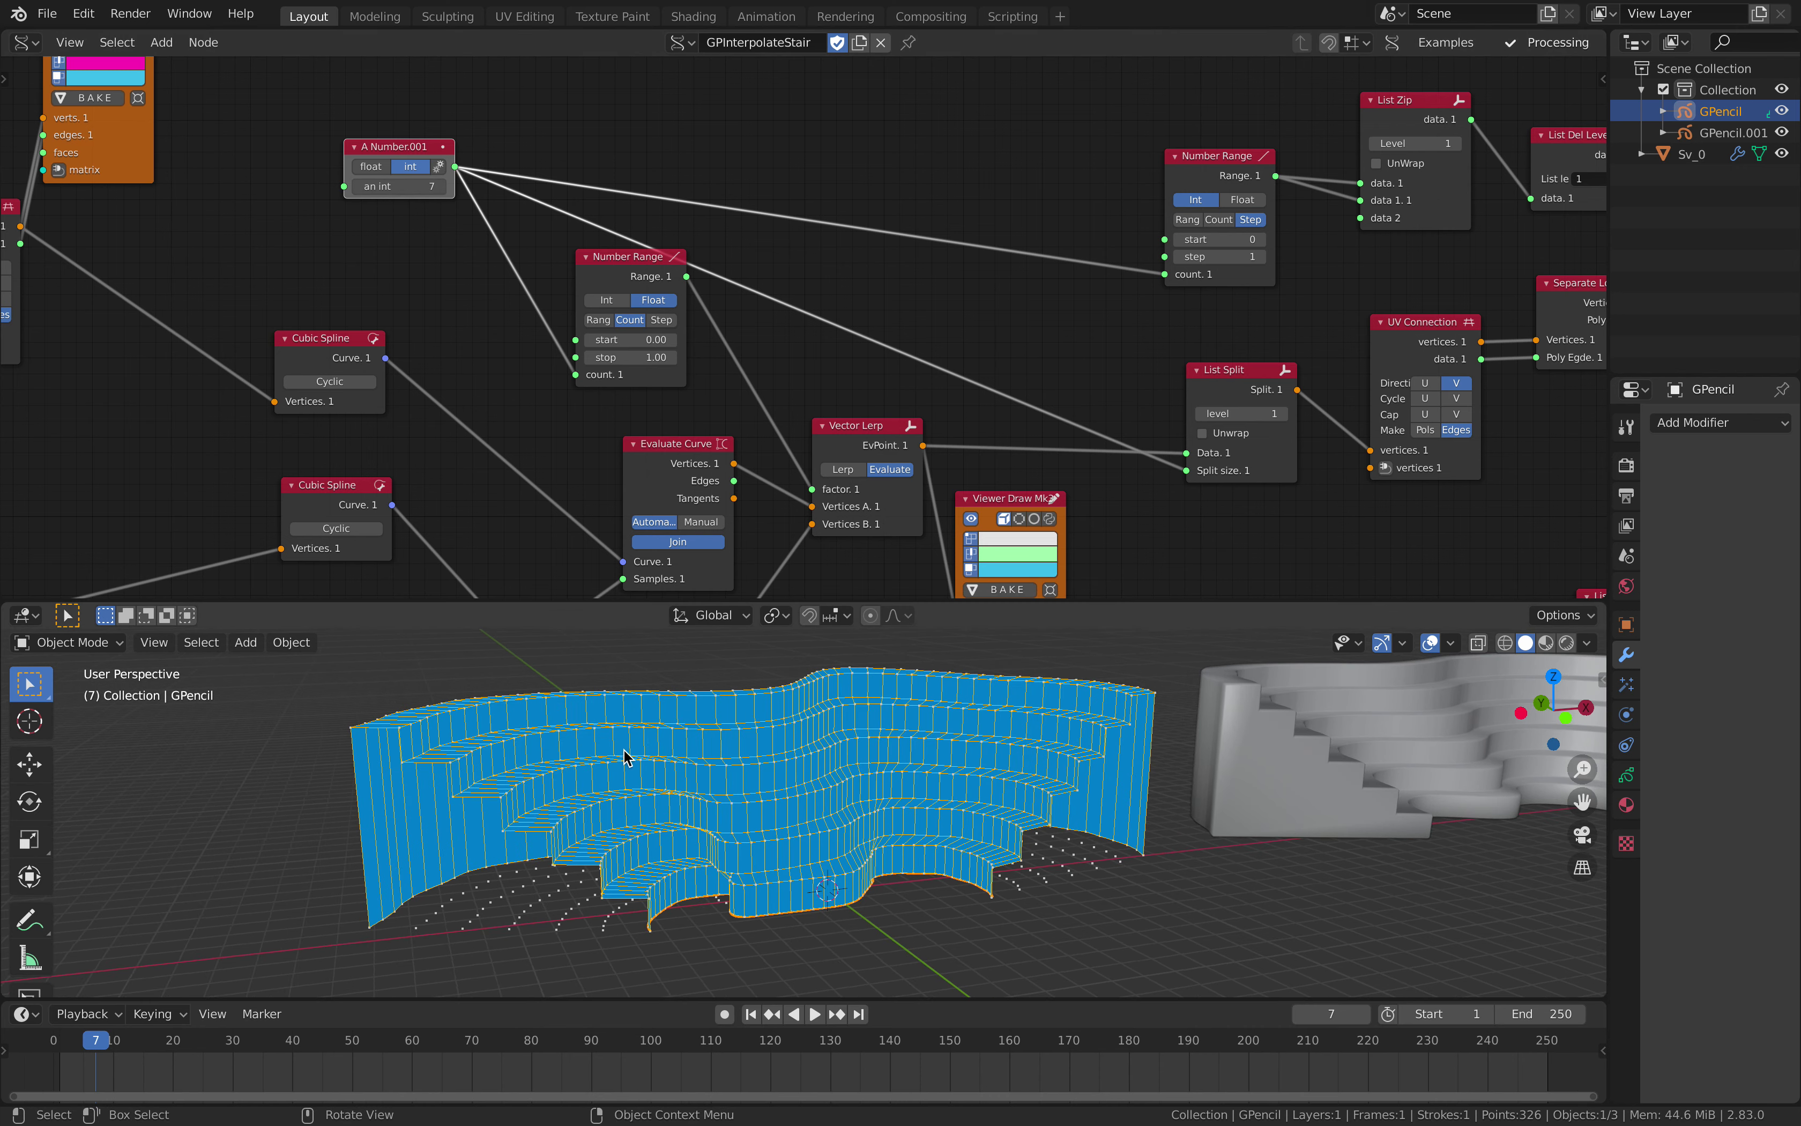
Set the A Number.001 node's integer, which controls the number of stair steps, to 8.
ctrl+scroll(382, 185, up, 3)
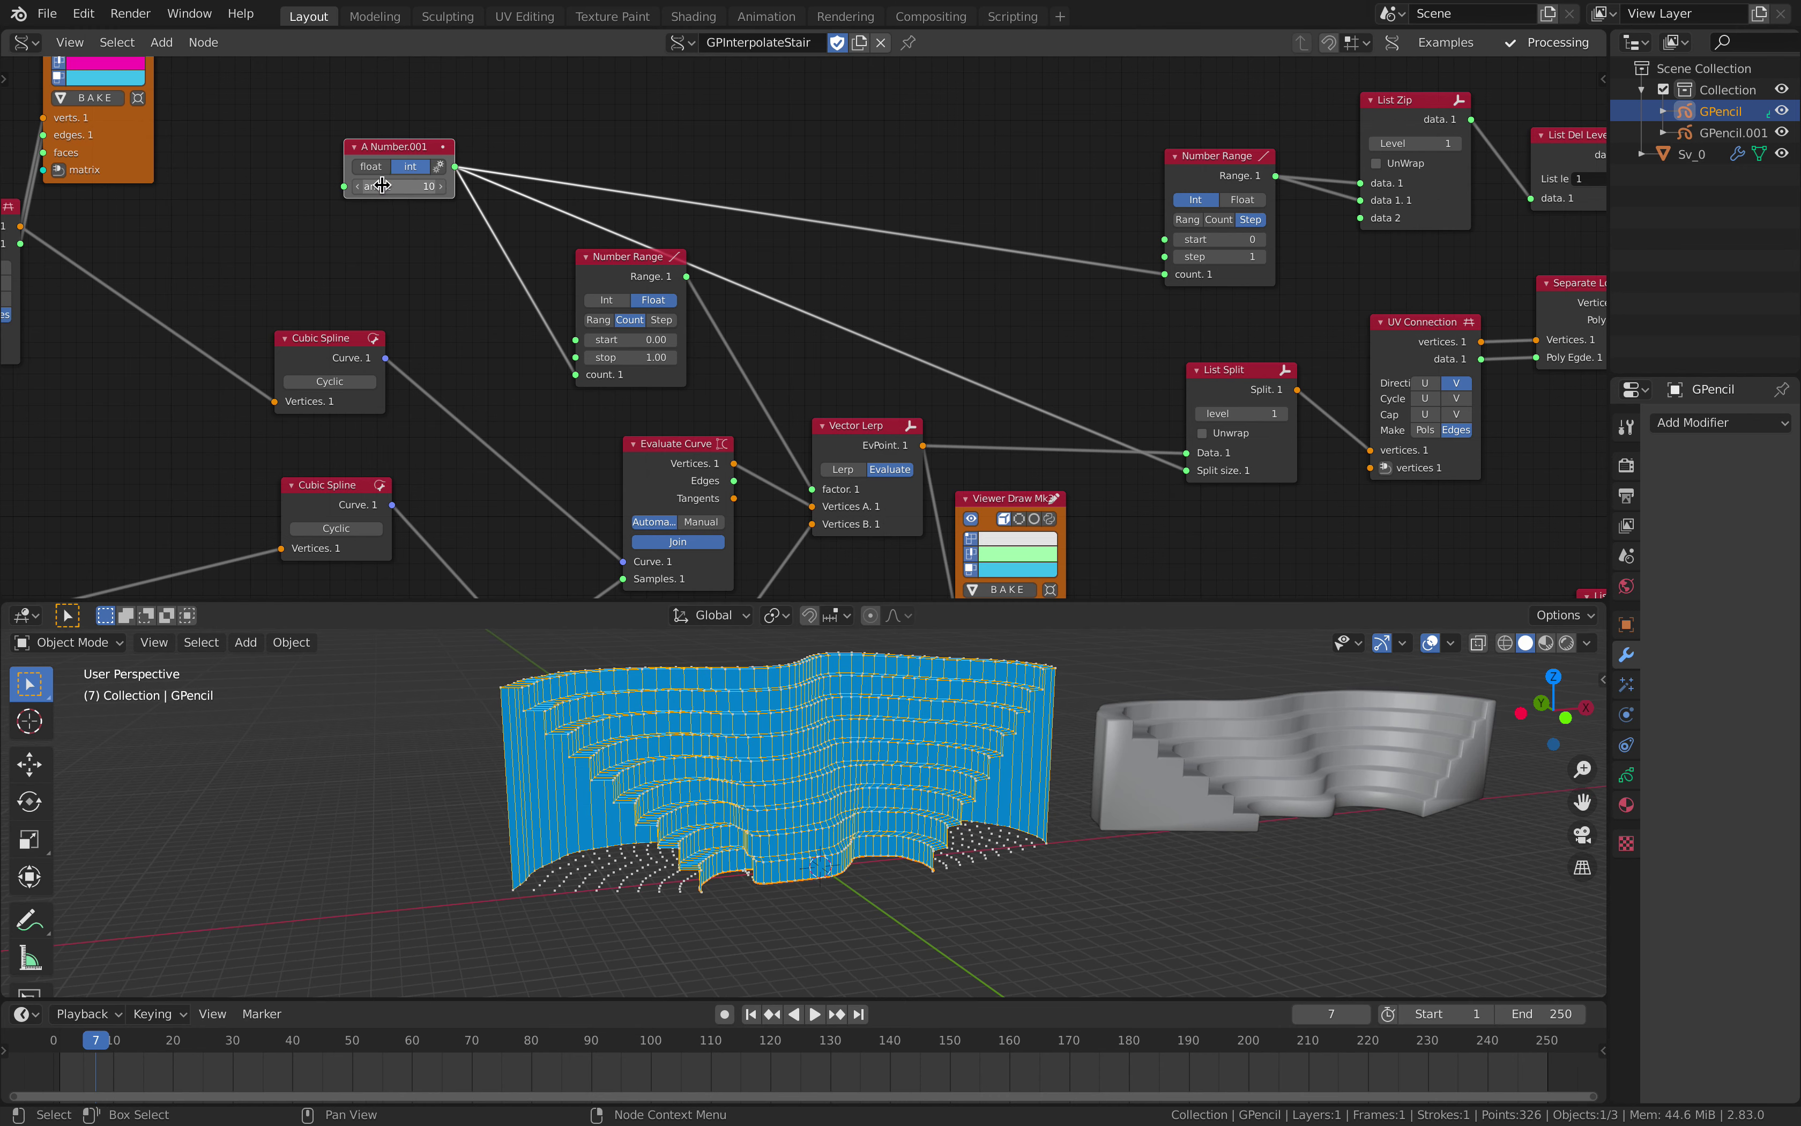
click(356, 187)
click(356, 187)
Enlarge the 3D viewport area and examine the interpolated stairs and their base points from several angles.
middle_drag(800, 711, 851, 735)
scroll(852, 740, up, 3)
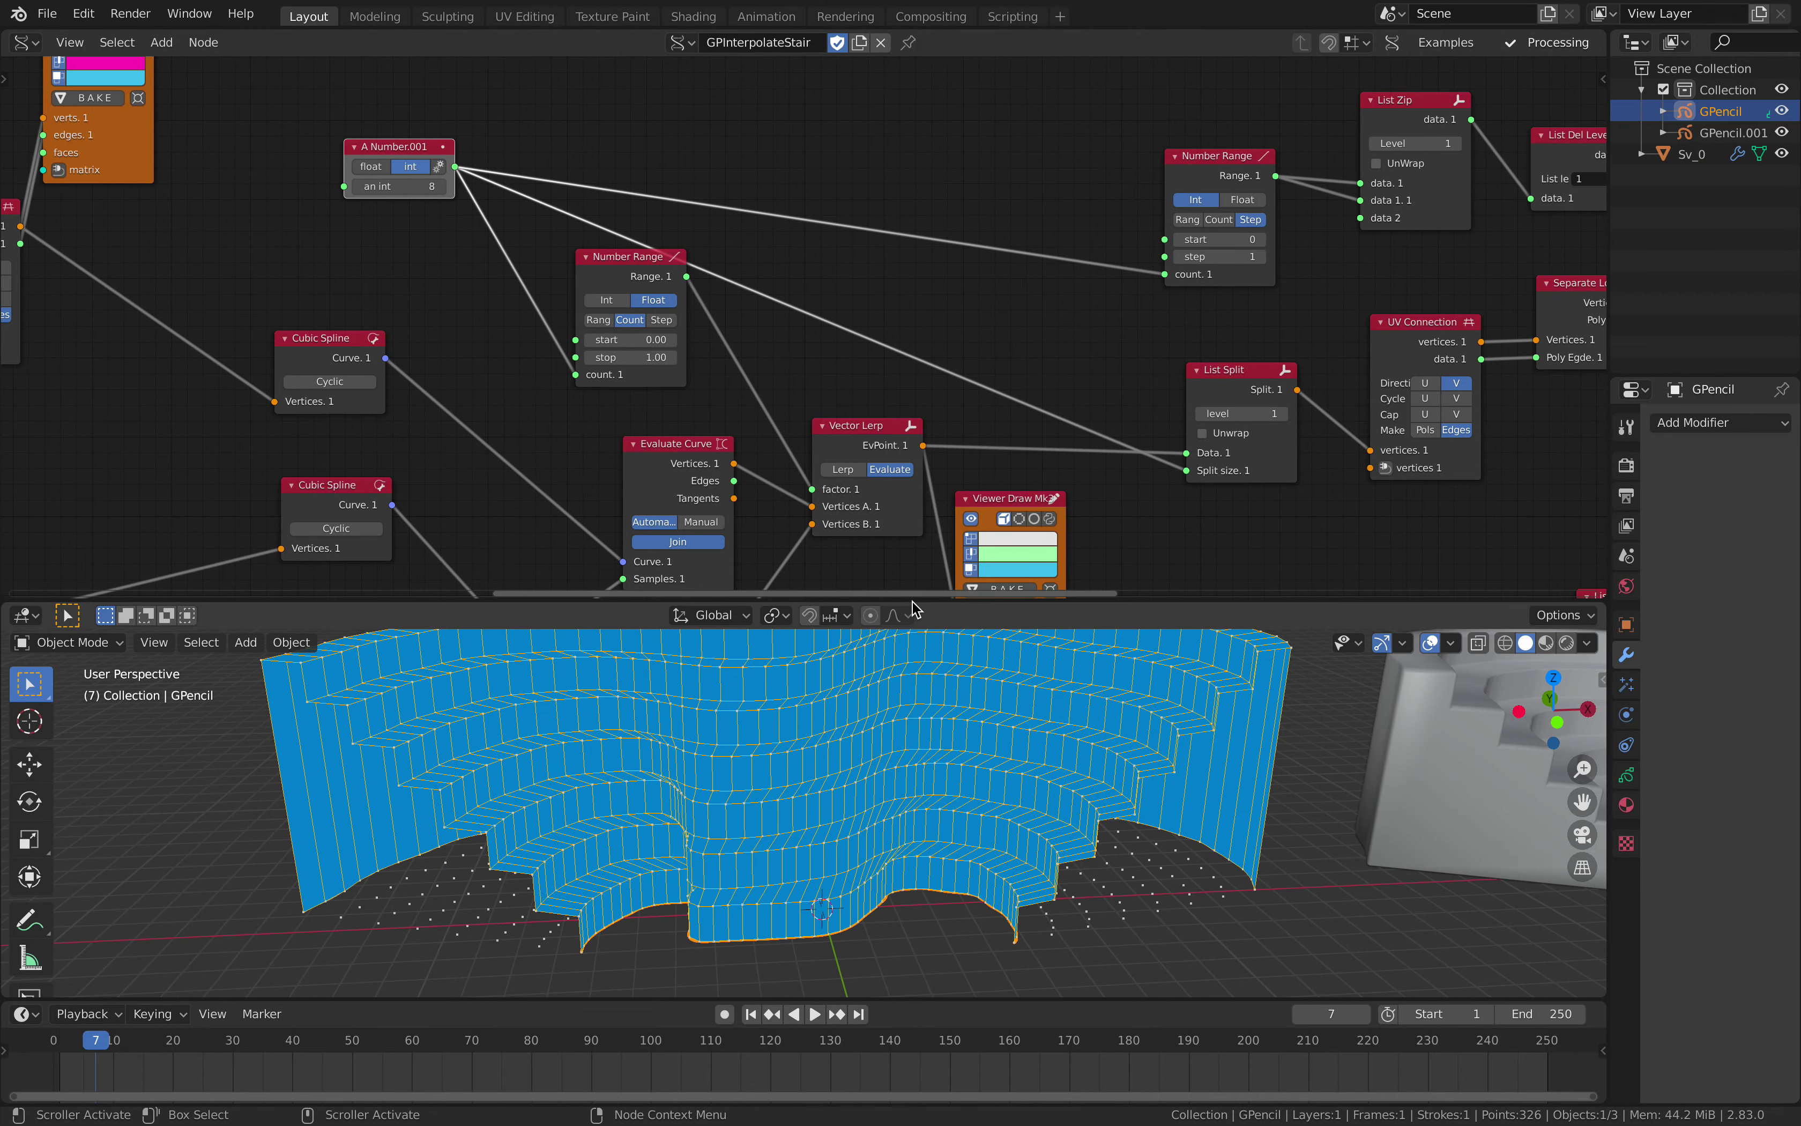
drag(910, 600, 910, 484)
mouse_move(955, 662)
middle_down()
mouse_move(1000, 651)
mouse_move(987, 626)
mouse_move(962, 651)
middle_up()
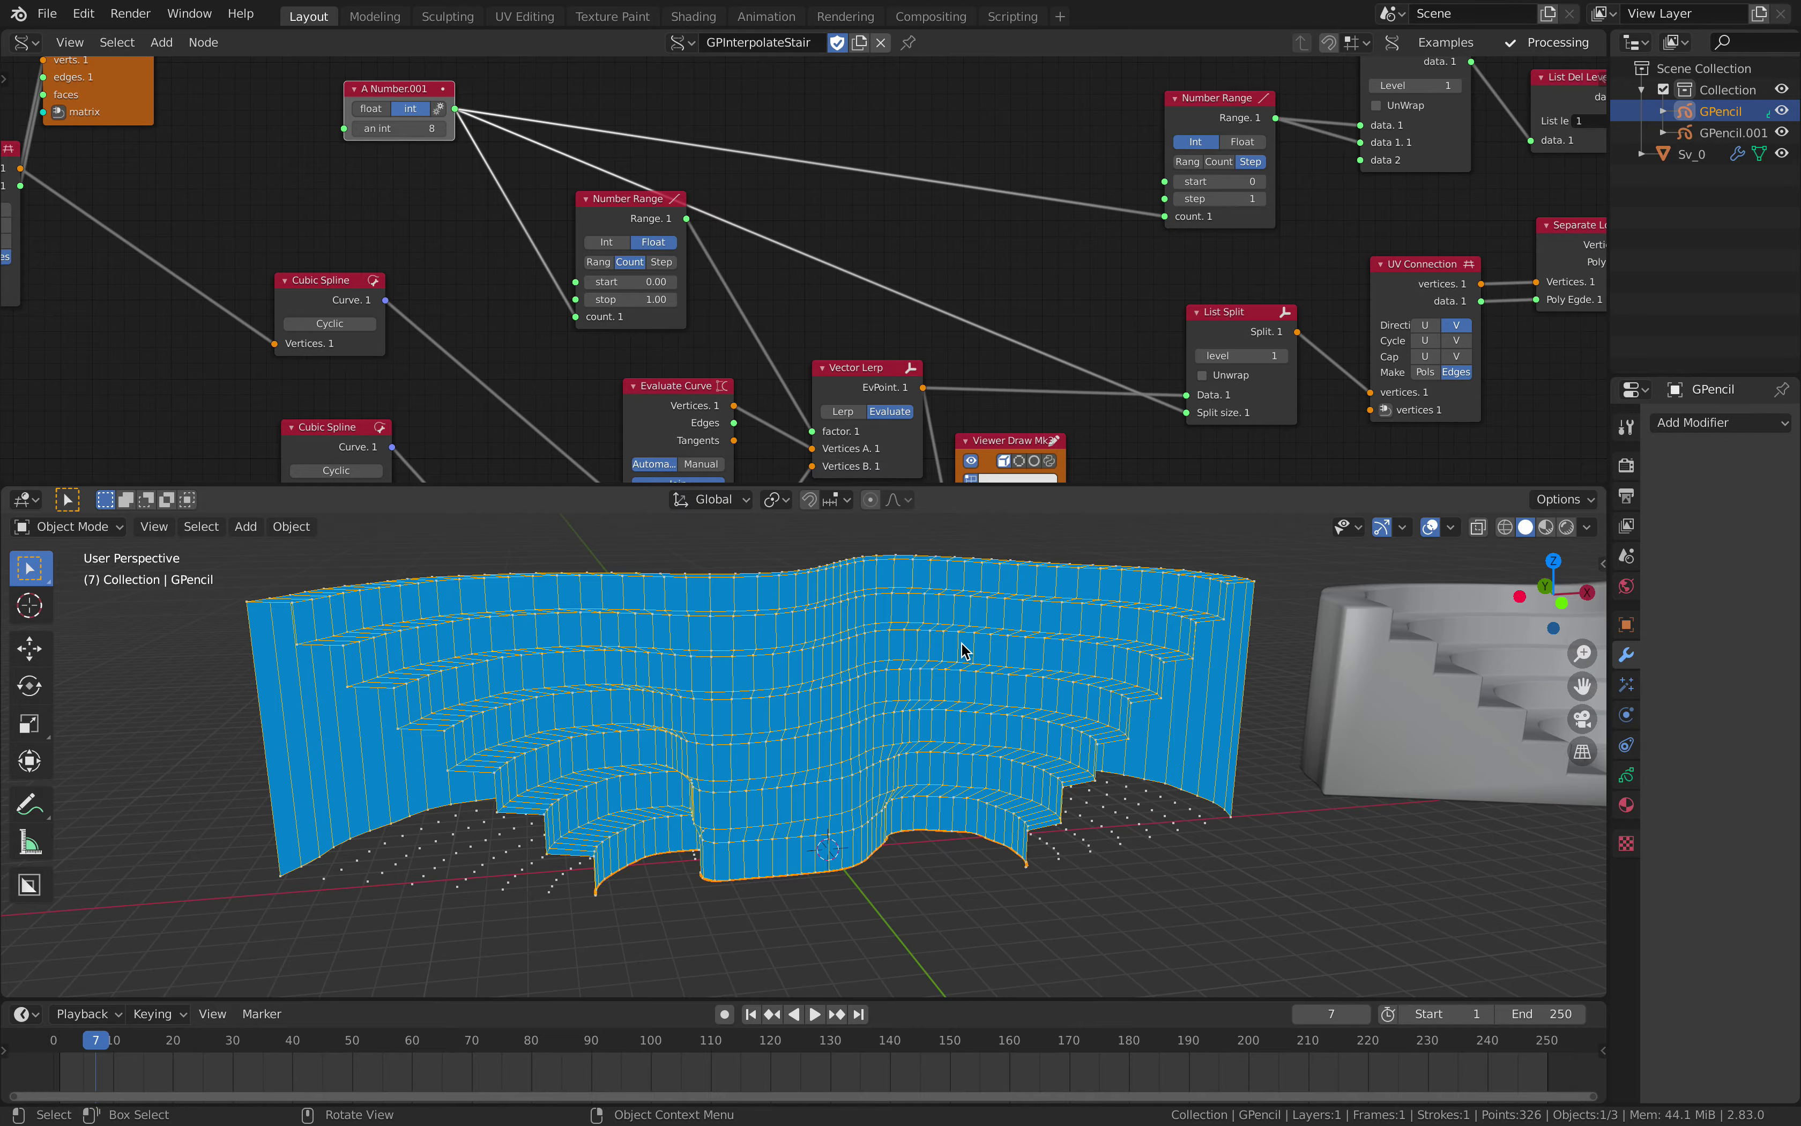
middle_drag(839, 783, 803, 921)
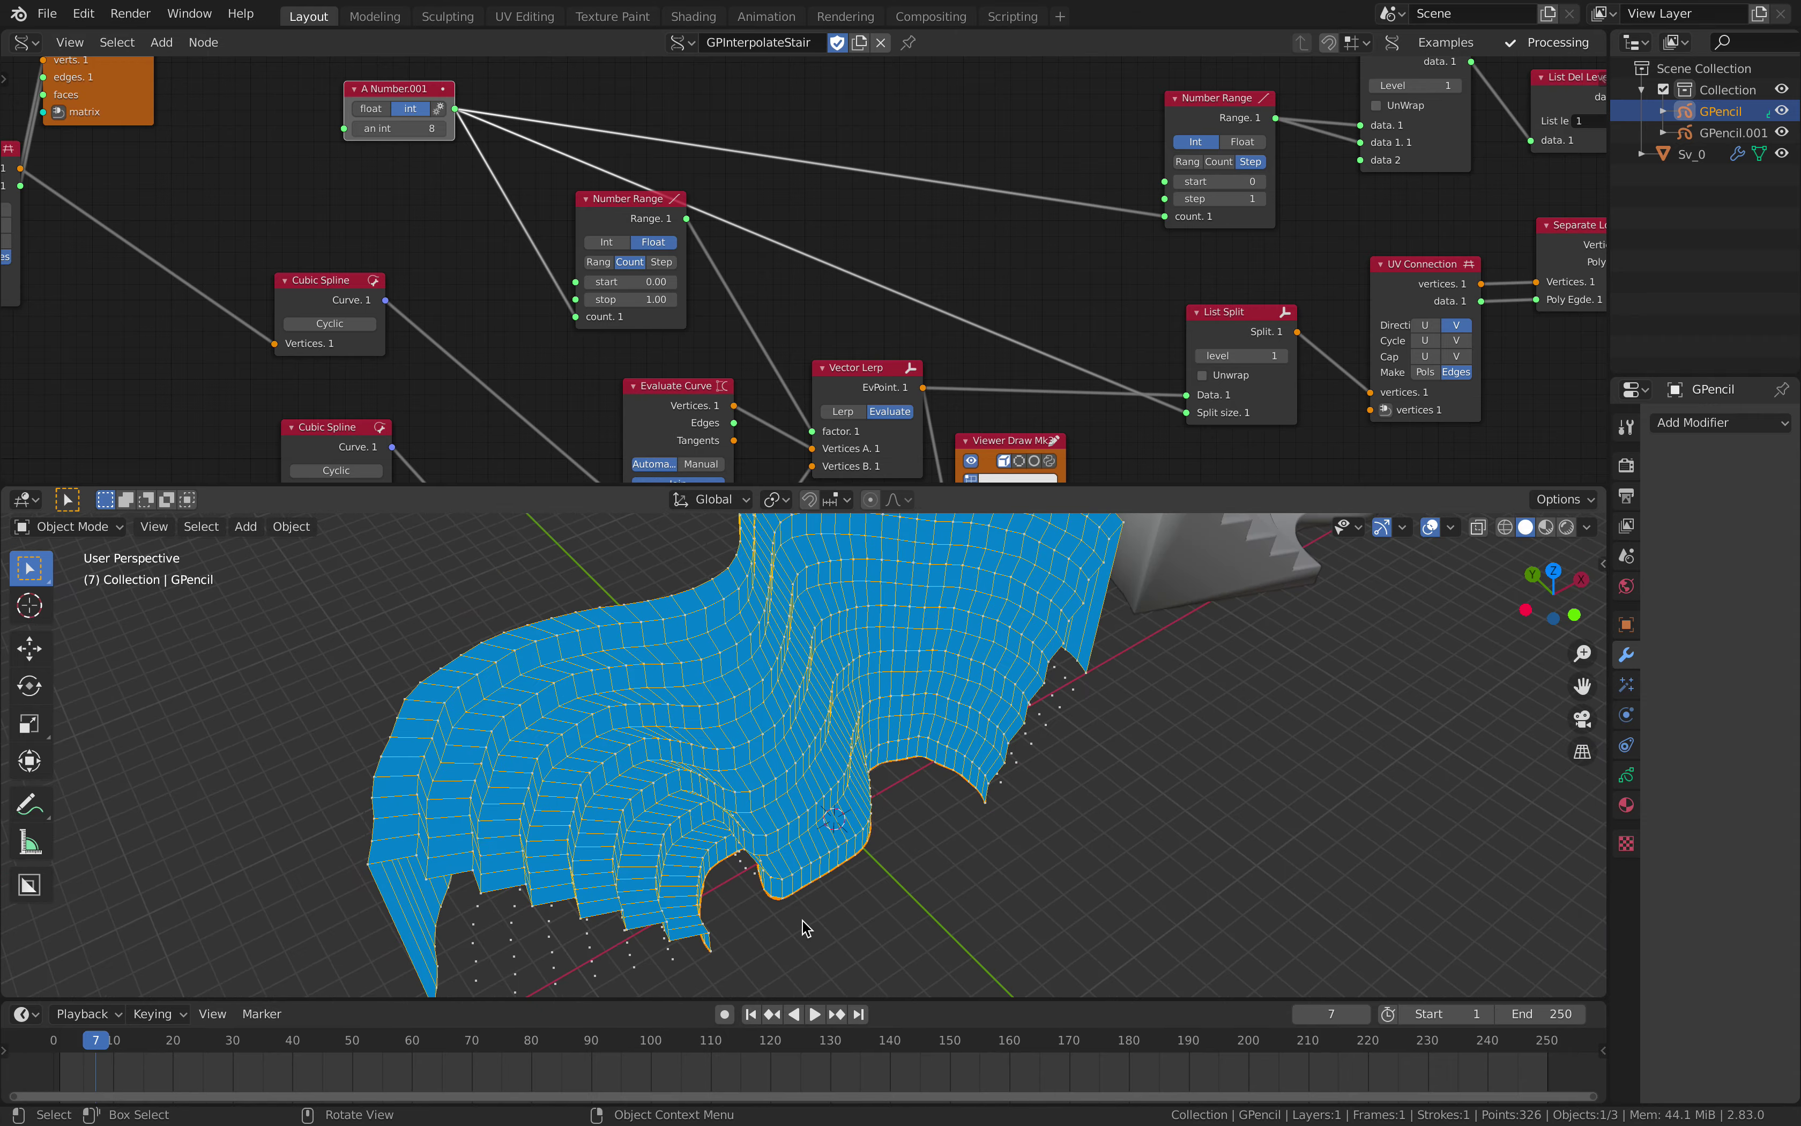
middle_drag(901, 858, 706, 857)
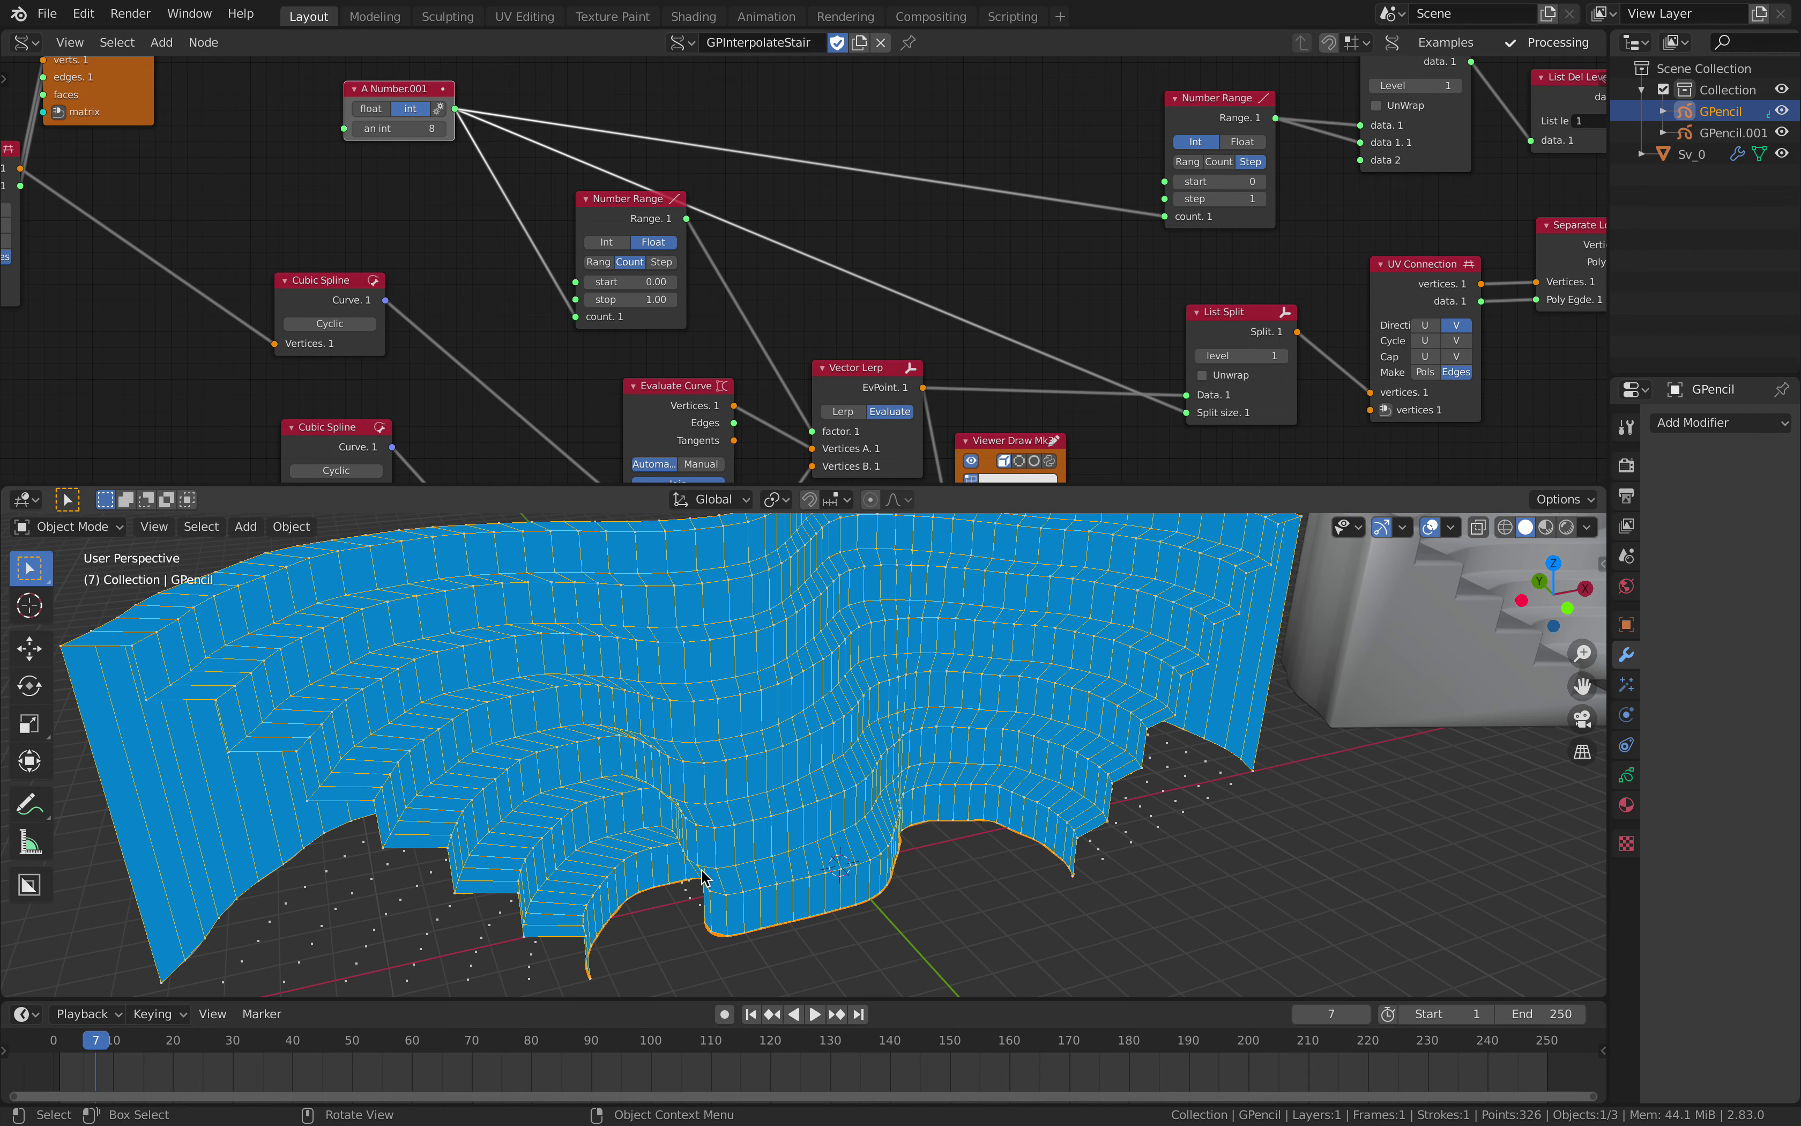
Add a curve bevel node in the empty space above the Vector Lerp node.
middle_drag(855, 270, 876, 365)
key(shift+a)
click(814, 214)
text(bev)
key(Return)
click(884, 390)
middle_drag(1107, 263, 1155, 458)
scroll(1155, 458, up, 5)
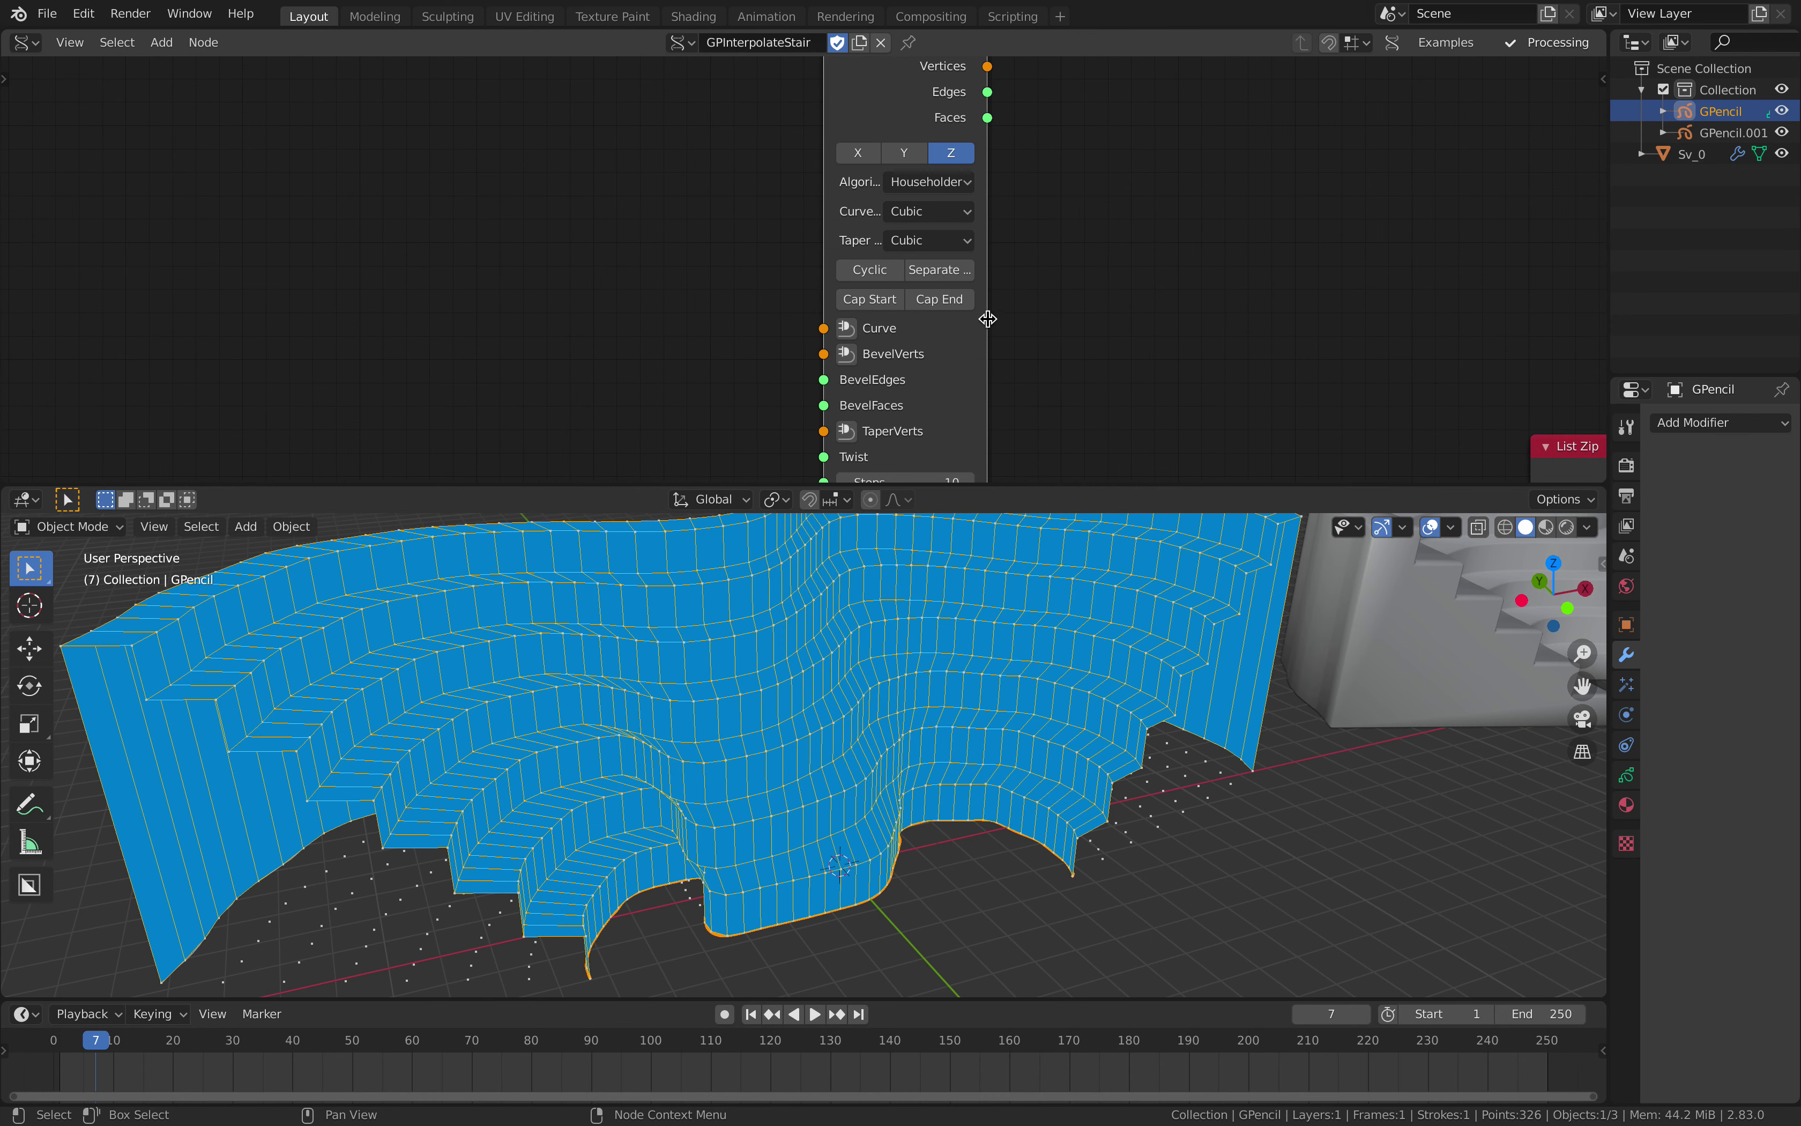
Widen the curve bevel node to check its Algorithm options, and delete the node.
drag(990, 308, 1113, 292)
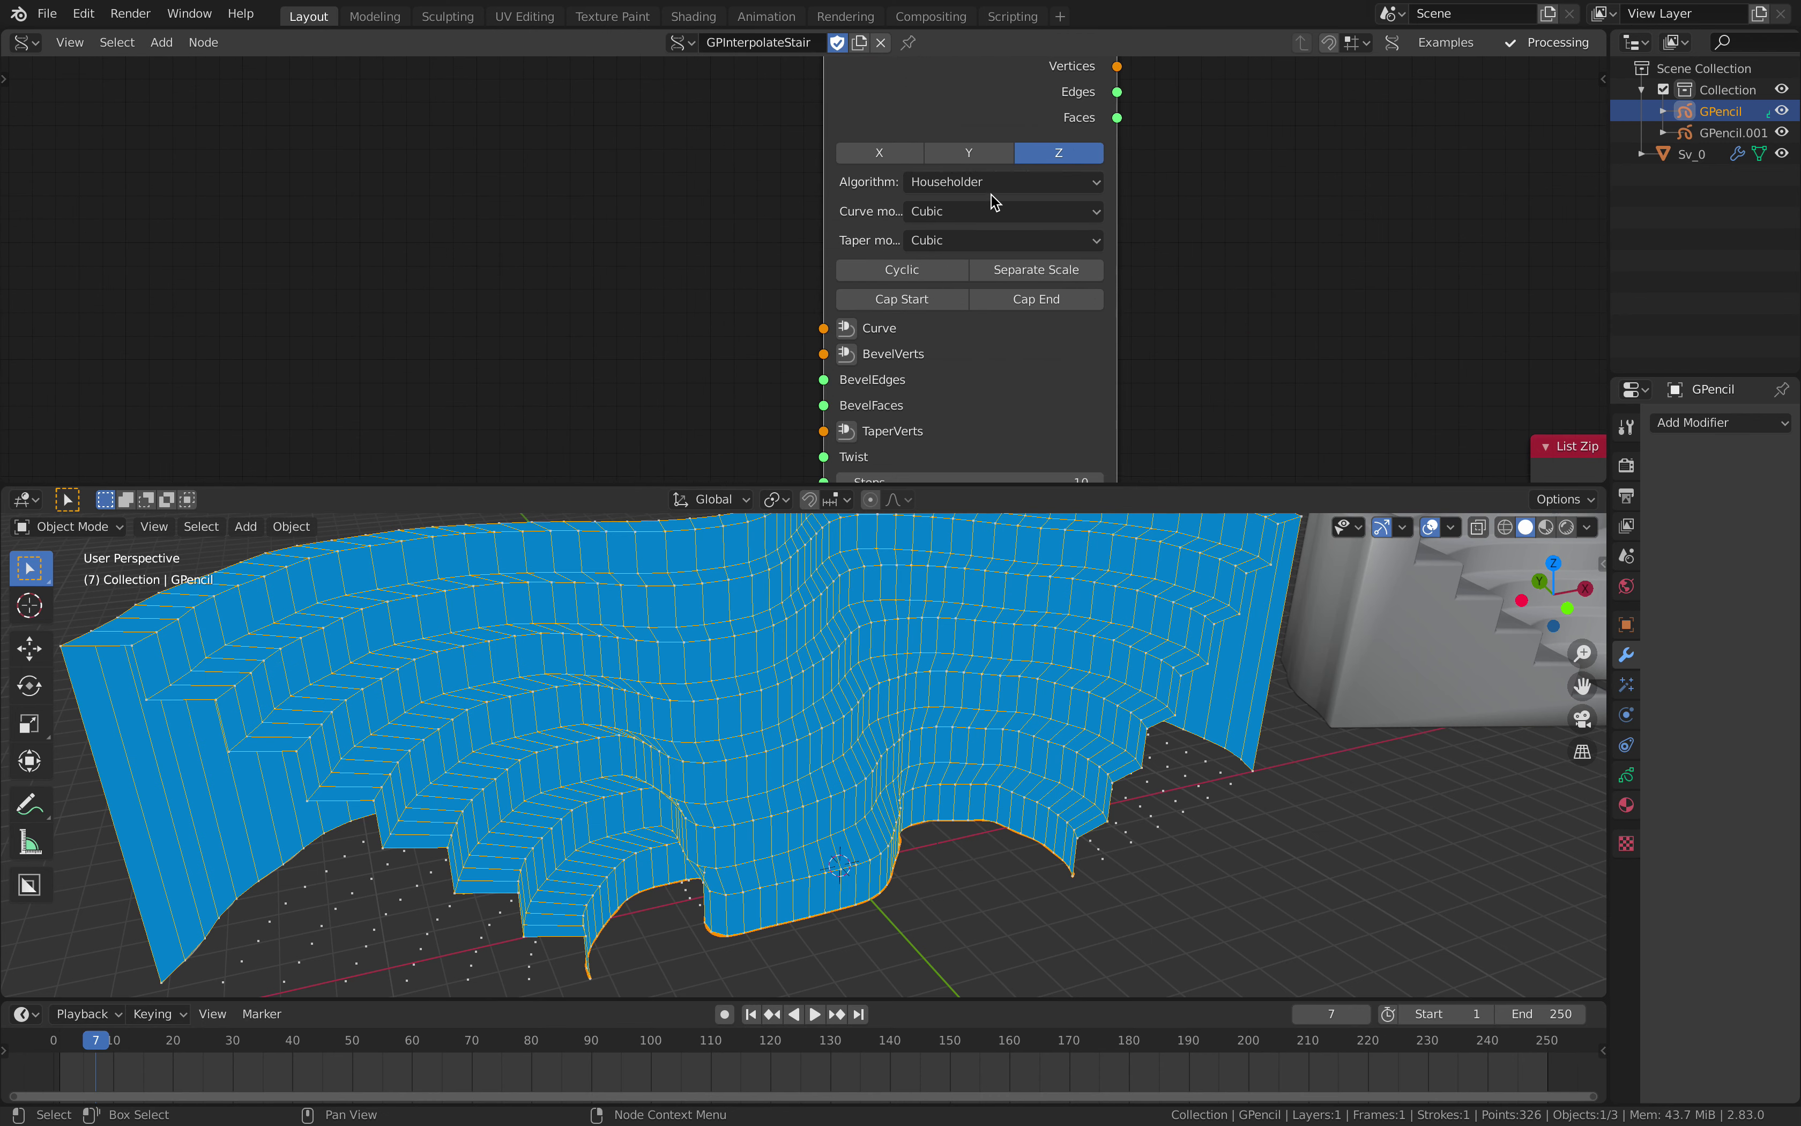
click(994, 184)
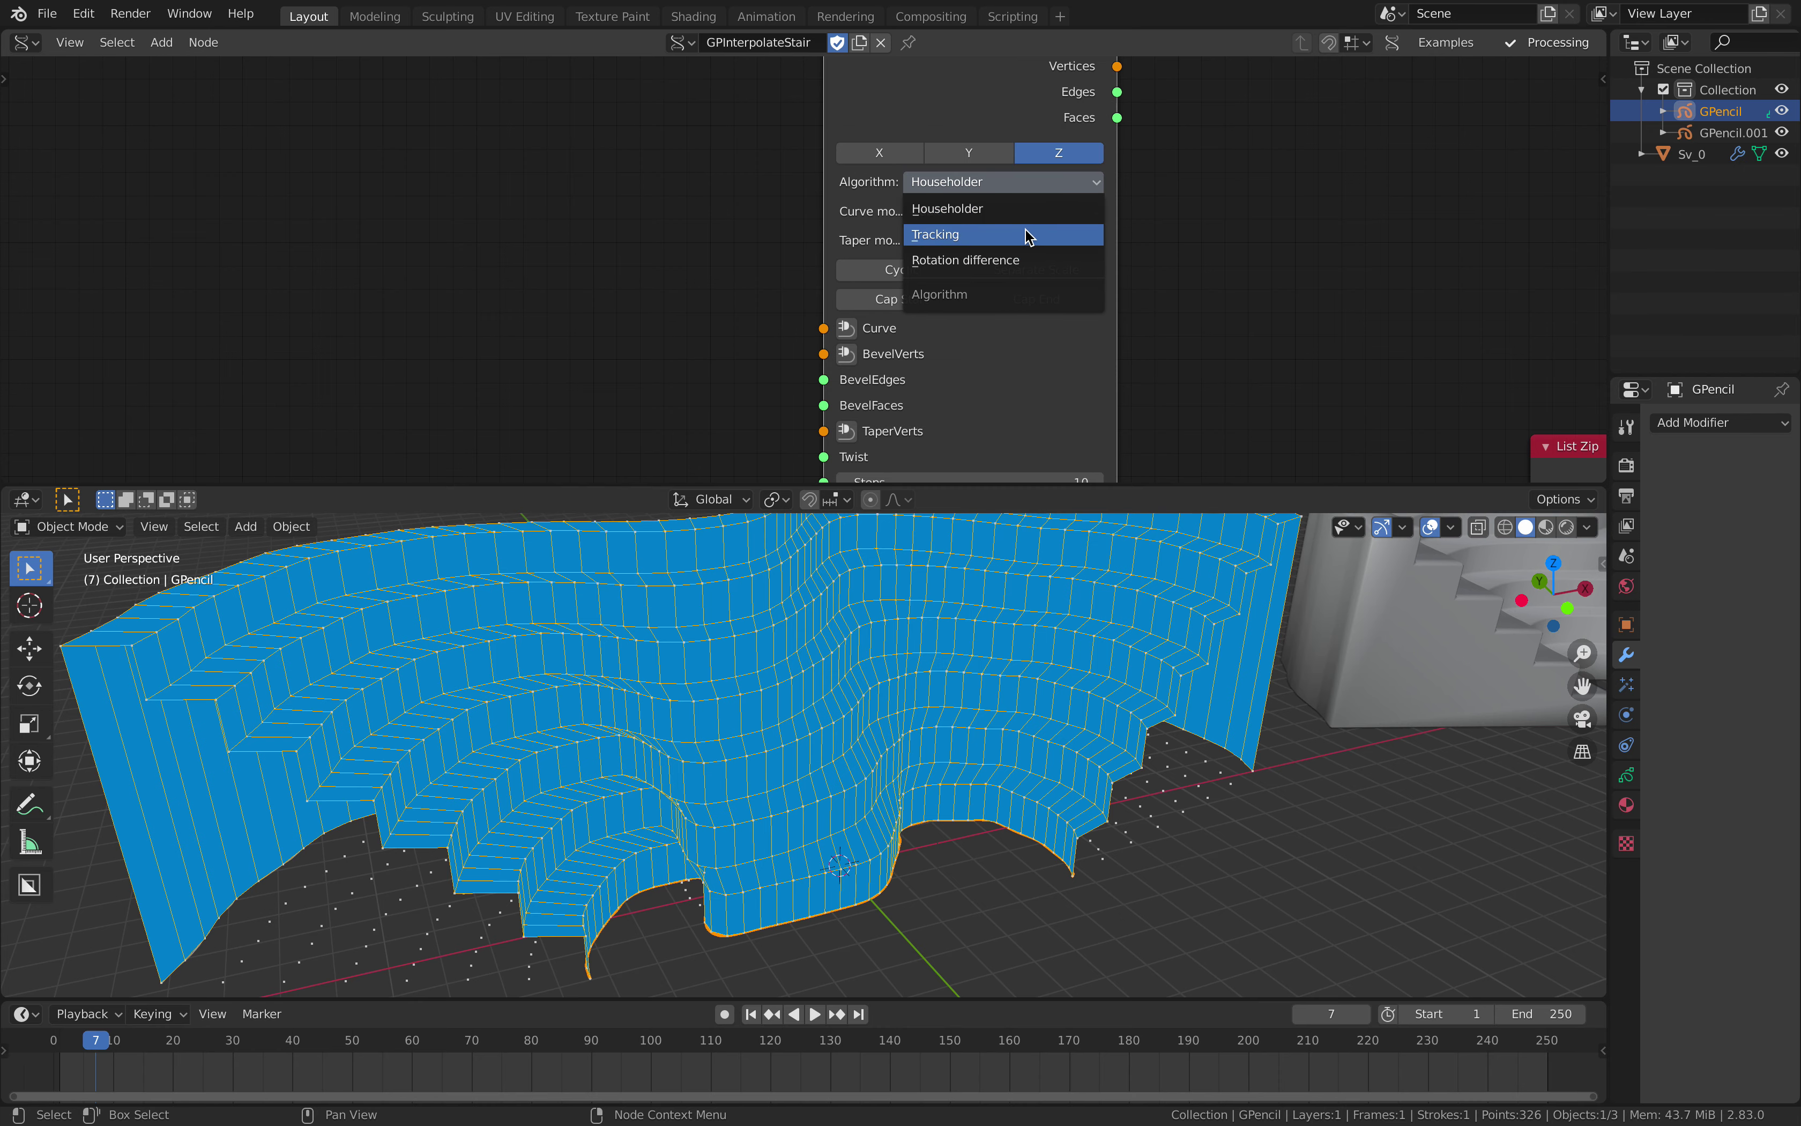
scroll(958, 161, down, 2)
key(x)
Move the Vector Lerp node slightly higher and its Viewer Draw node lower beneath it.
scroll(911, 304, down, 3)
middle_drag(913, 310, 901, 161)
middle_drag(771, 333, 859, 112)
scroll(870, 246, up, 3)
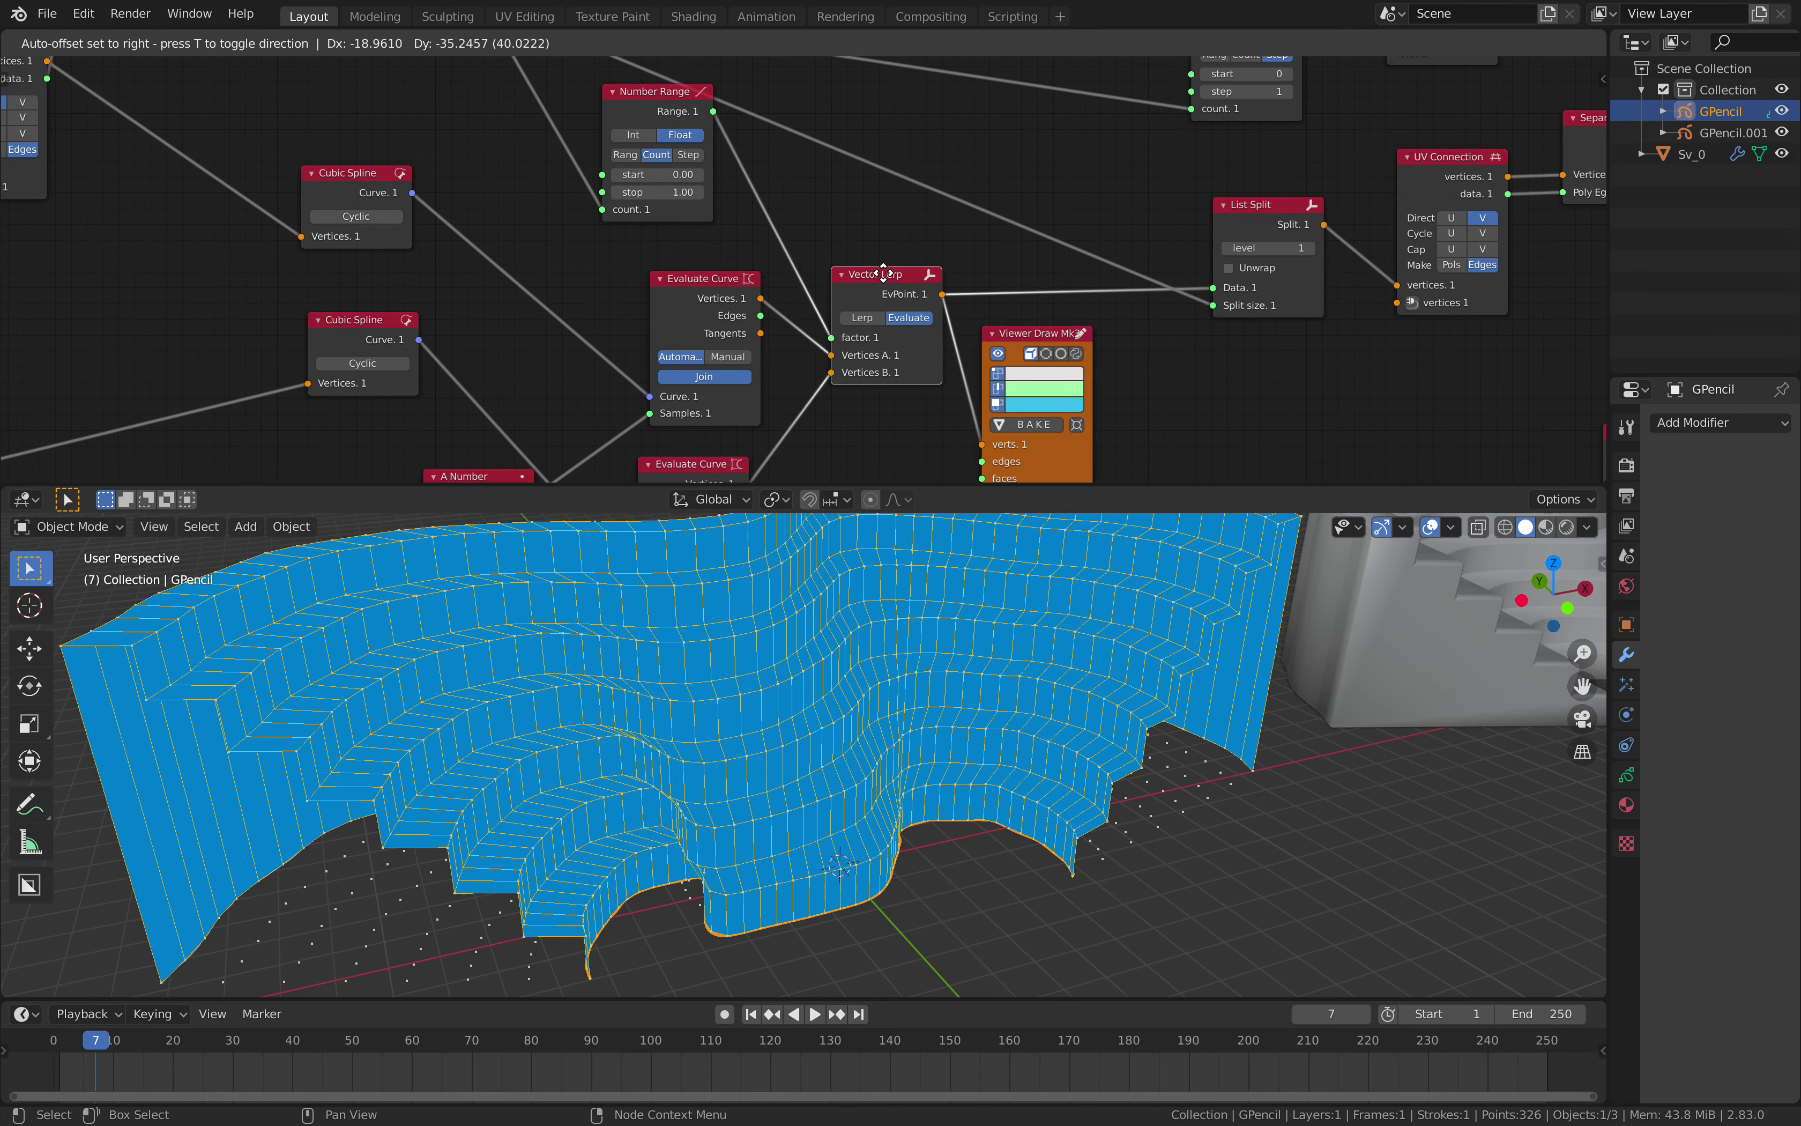
scroll(923, 322, up, 1)
middle_drag(905, 327, 752, 247)
scroll(819, 260, down, 1)
drag(762, 244, 765, 218)
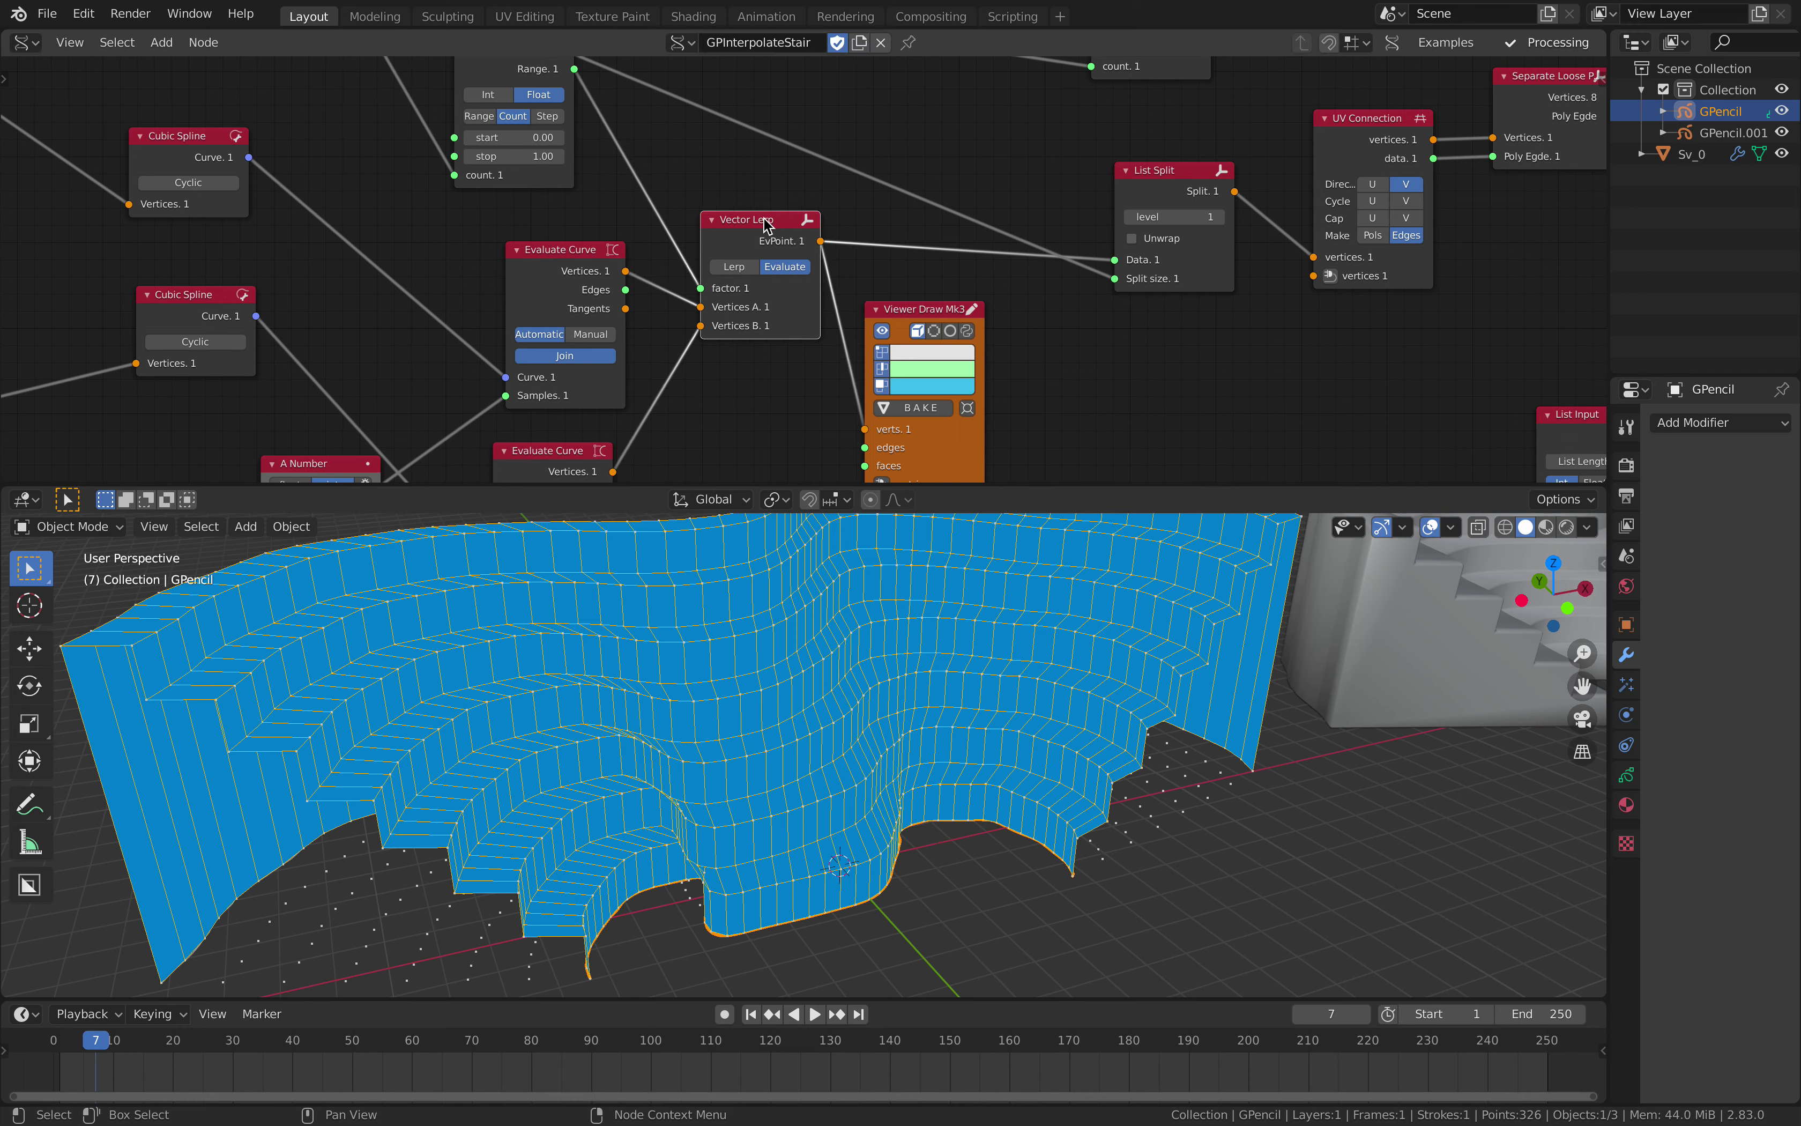
middle_drag(937, 274, 776, 304)
drag(780, 338, 773, 364)
Move the List Split node closer to Vector Lerp and shift the A Number.001 node slightly away from the factor Number Range.
drag(977, 203, 893, 182)
scroll(926, 306, down, 1)
middle_drag(777, 259, 859, 310)
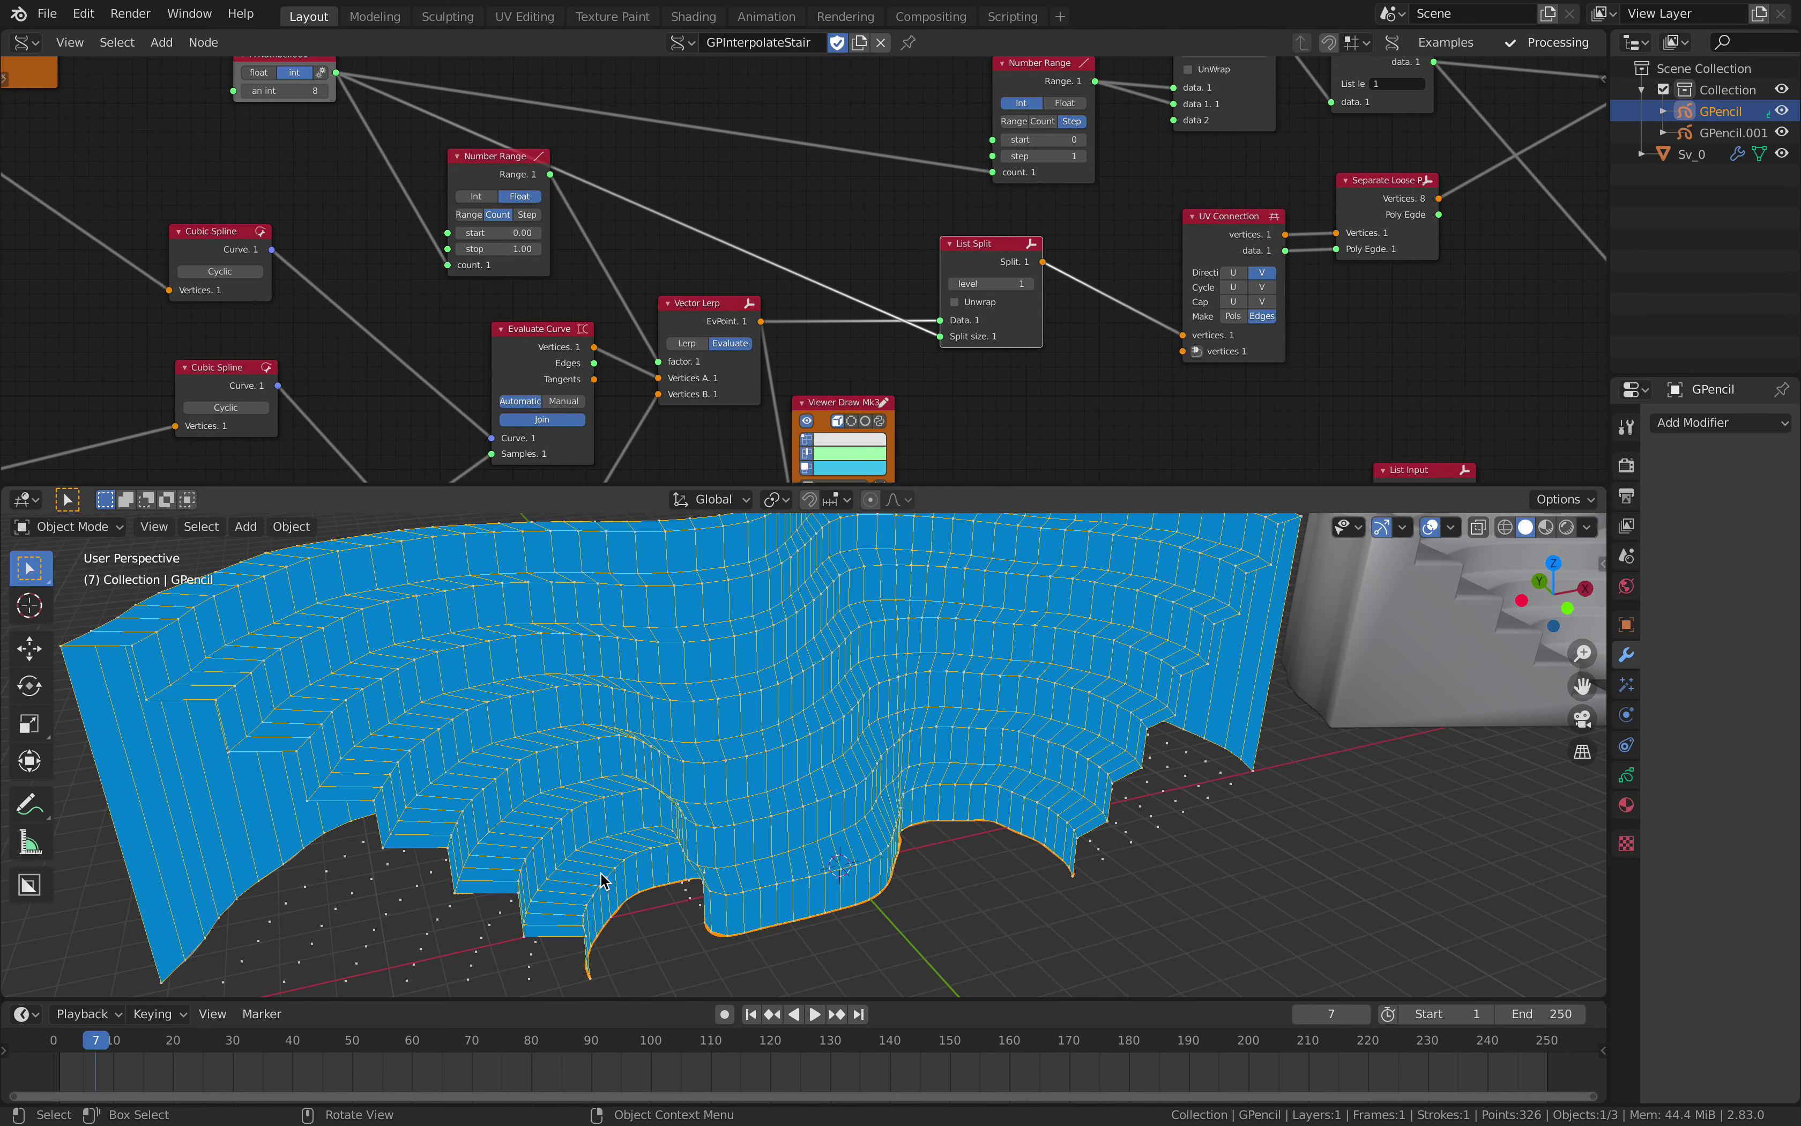
drag(973, 262, 979, 256)
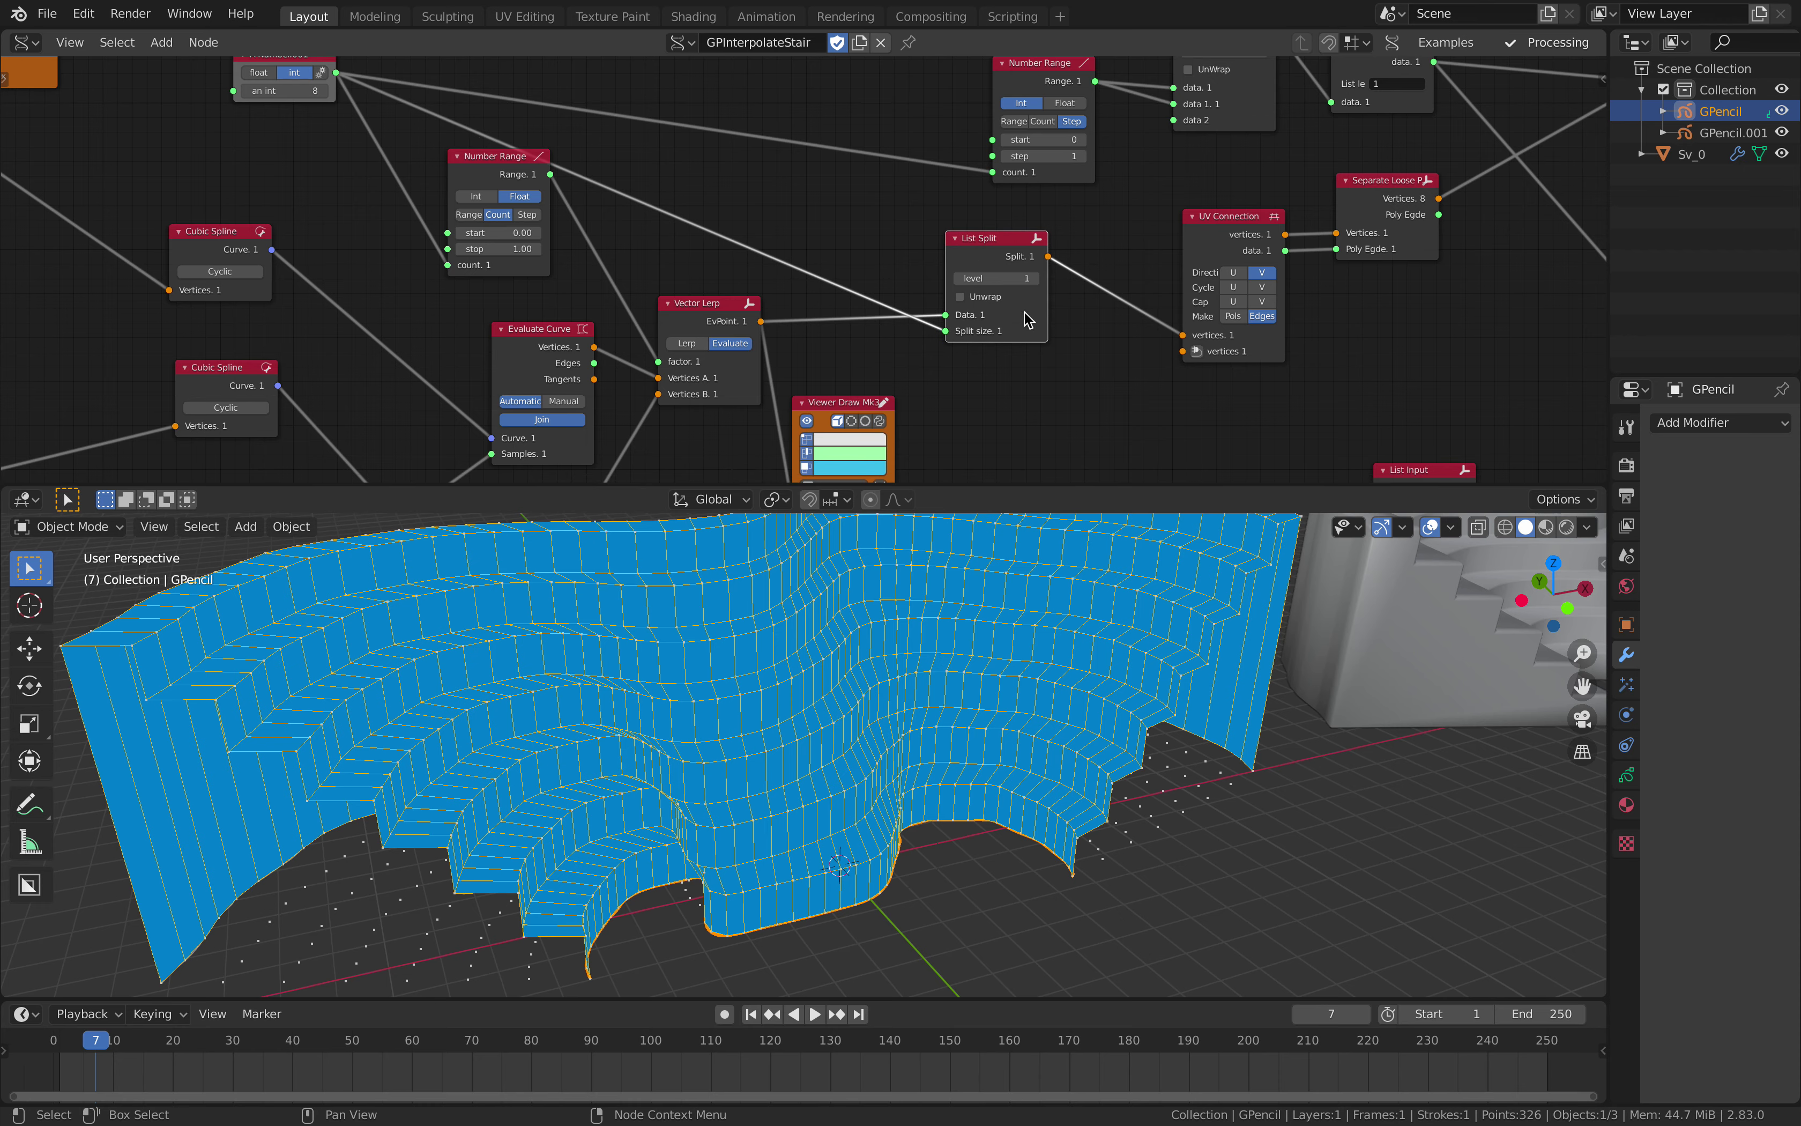
middle_drag(1004, 248, 997, 287)
drag(979, 280, 976, 276)
drag(260, 114, 242, 120)
Adjust the List Split node's position between Vector Lerp and UV Connection and collapse it.
middle_drag(807, 801, 735, 739)
middle_drag(573, 800, 633, 818)
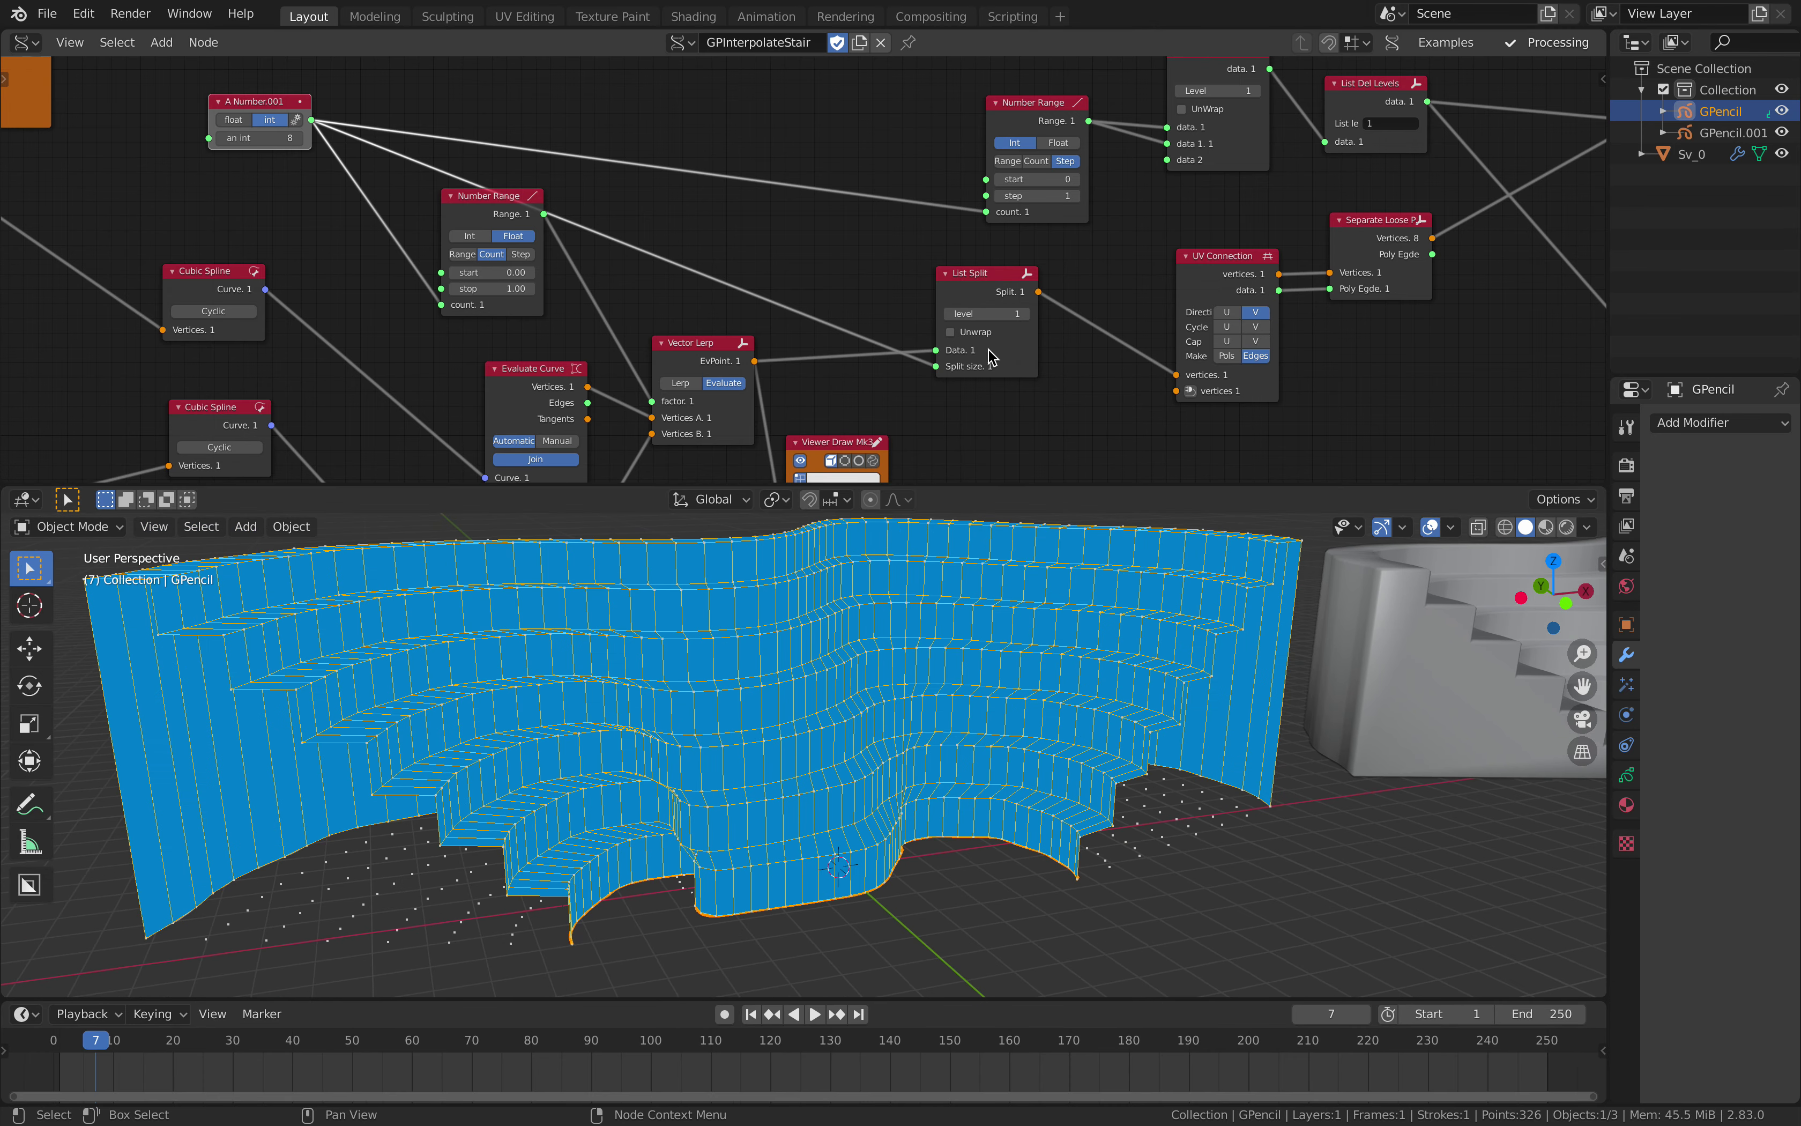
middle_drag(958, 287, 638, 326)
drag(638, 326, 655, 350)
click(642, 336)
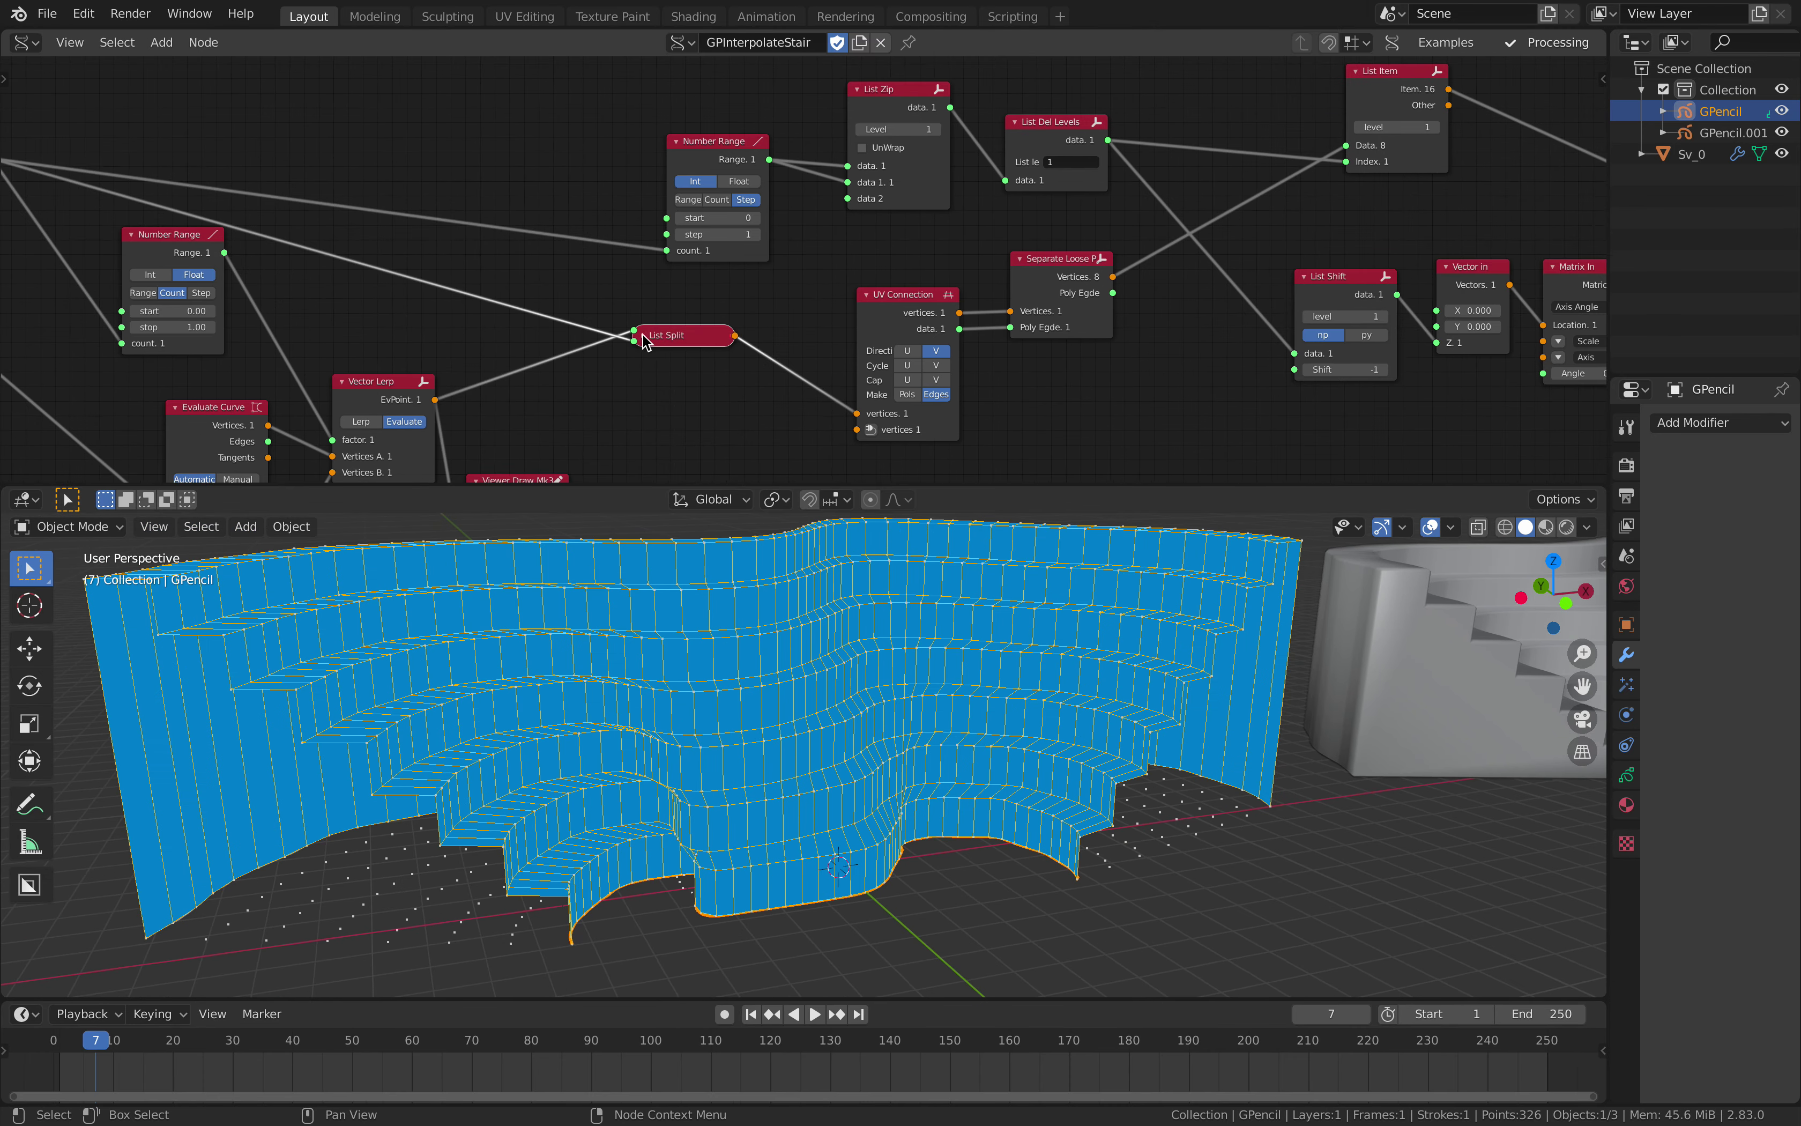
Move UV Connection toward List Split, raise the step Number Range, List Zip and List Del Levels nodes, and bring List Item closer to them.
middle_drag(864, 319, 823, 353)
drag(867, 353, 818, 331)
drag(661, 168, 651, 81)
drag(855, 133, 841, 96)
drag(1009, 157, 994, 119)
middle_drag(916, 172, 734, 219)
drag(1135, 171, 1018, 207)
middle_drag(1018, 207, 936, 168)
Raise the V-direction UV Connection node and move the Separate Loose Parts node closer to it.
scroll(919, 176, up, 1)
drag(546, 325, 544, 296)
scroll(561, 307, up, 2)
middle_drag(562, 308, 574, 254)
drag(724, 266, 714, 264)
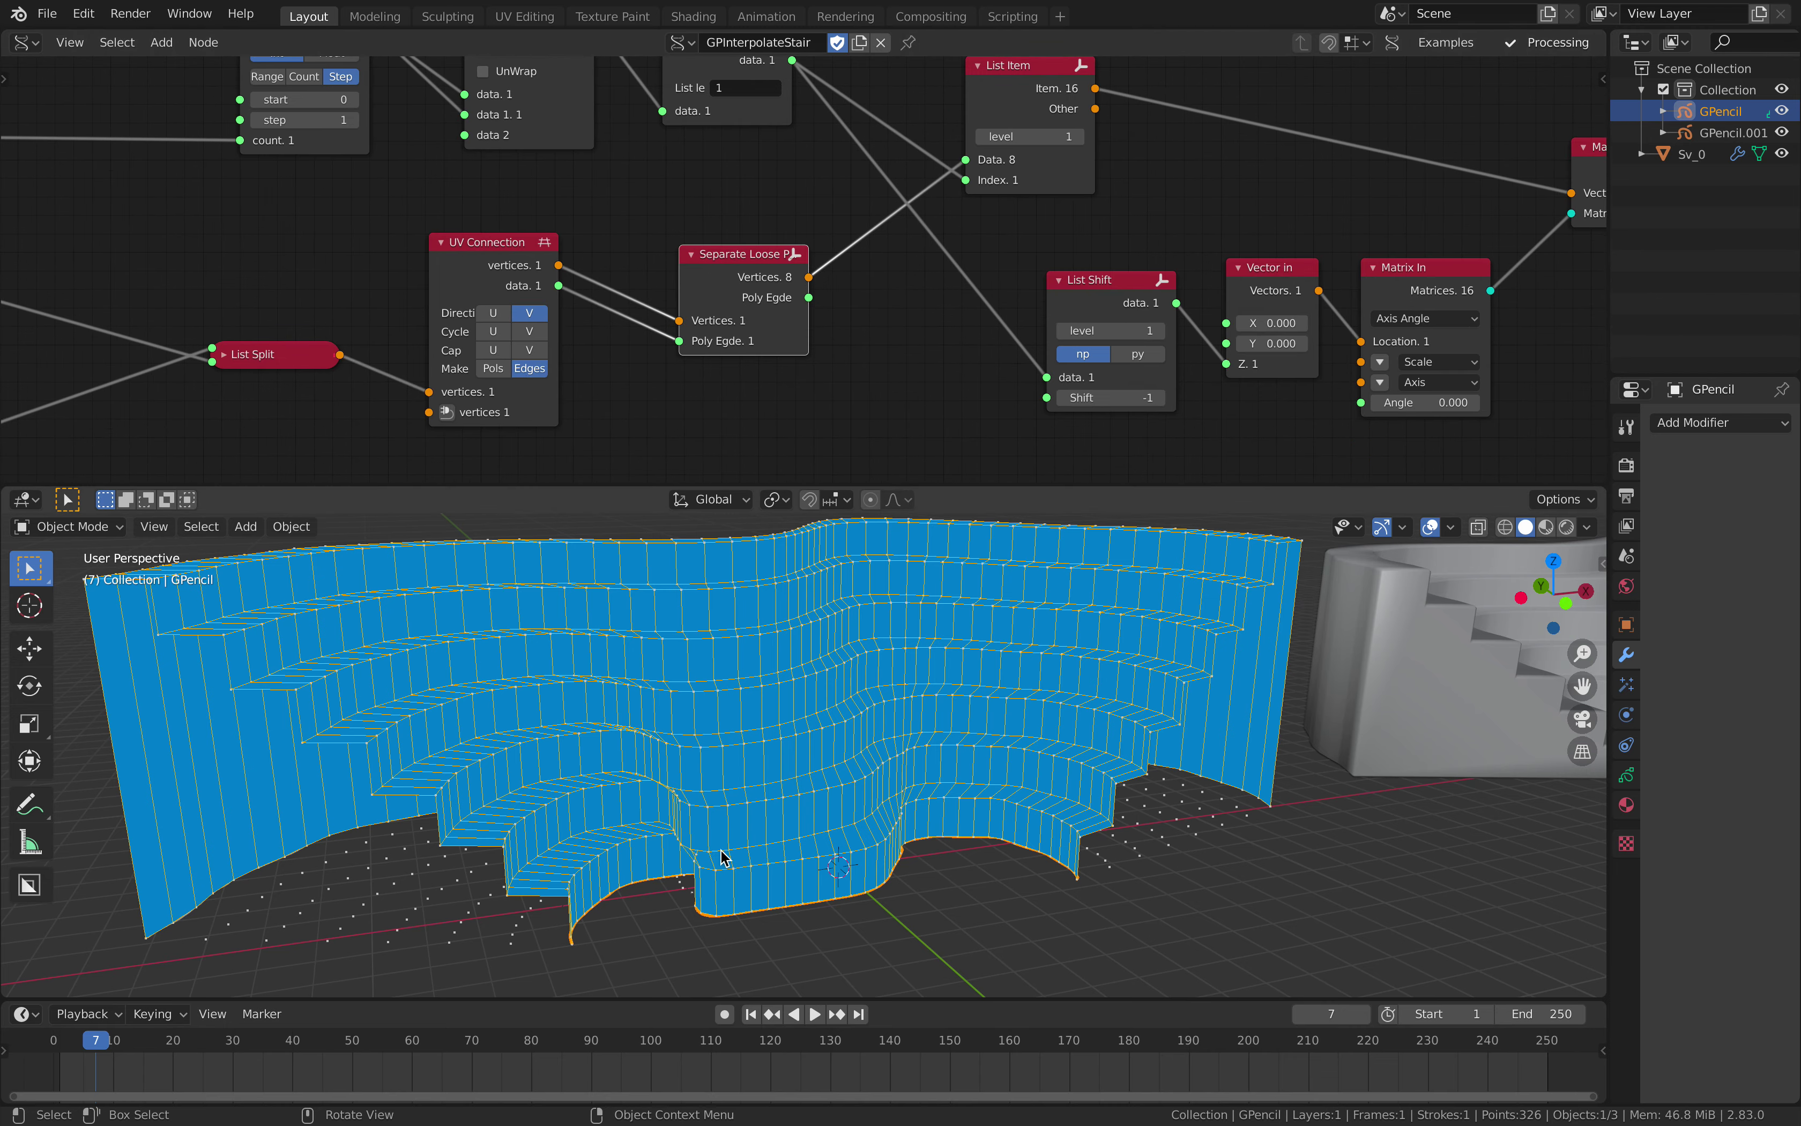
middle_drag(715, 856, 950, 904)
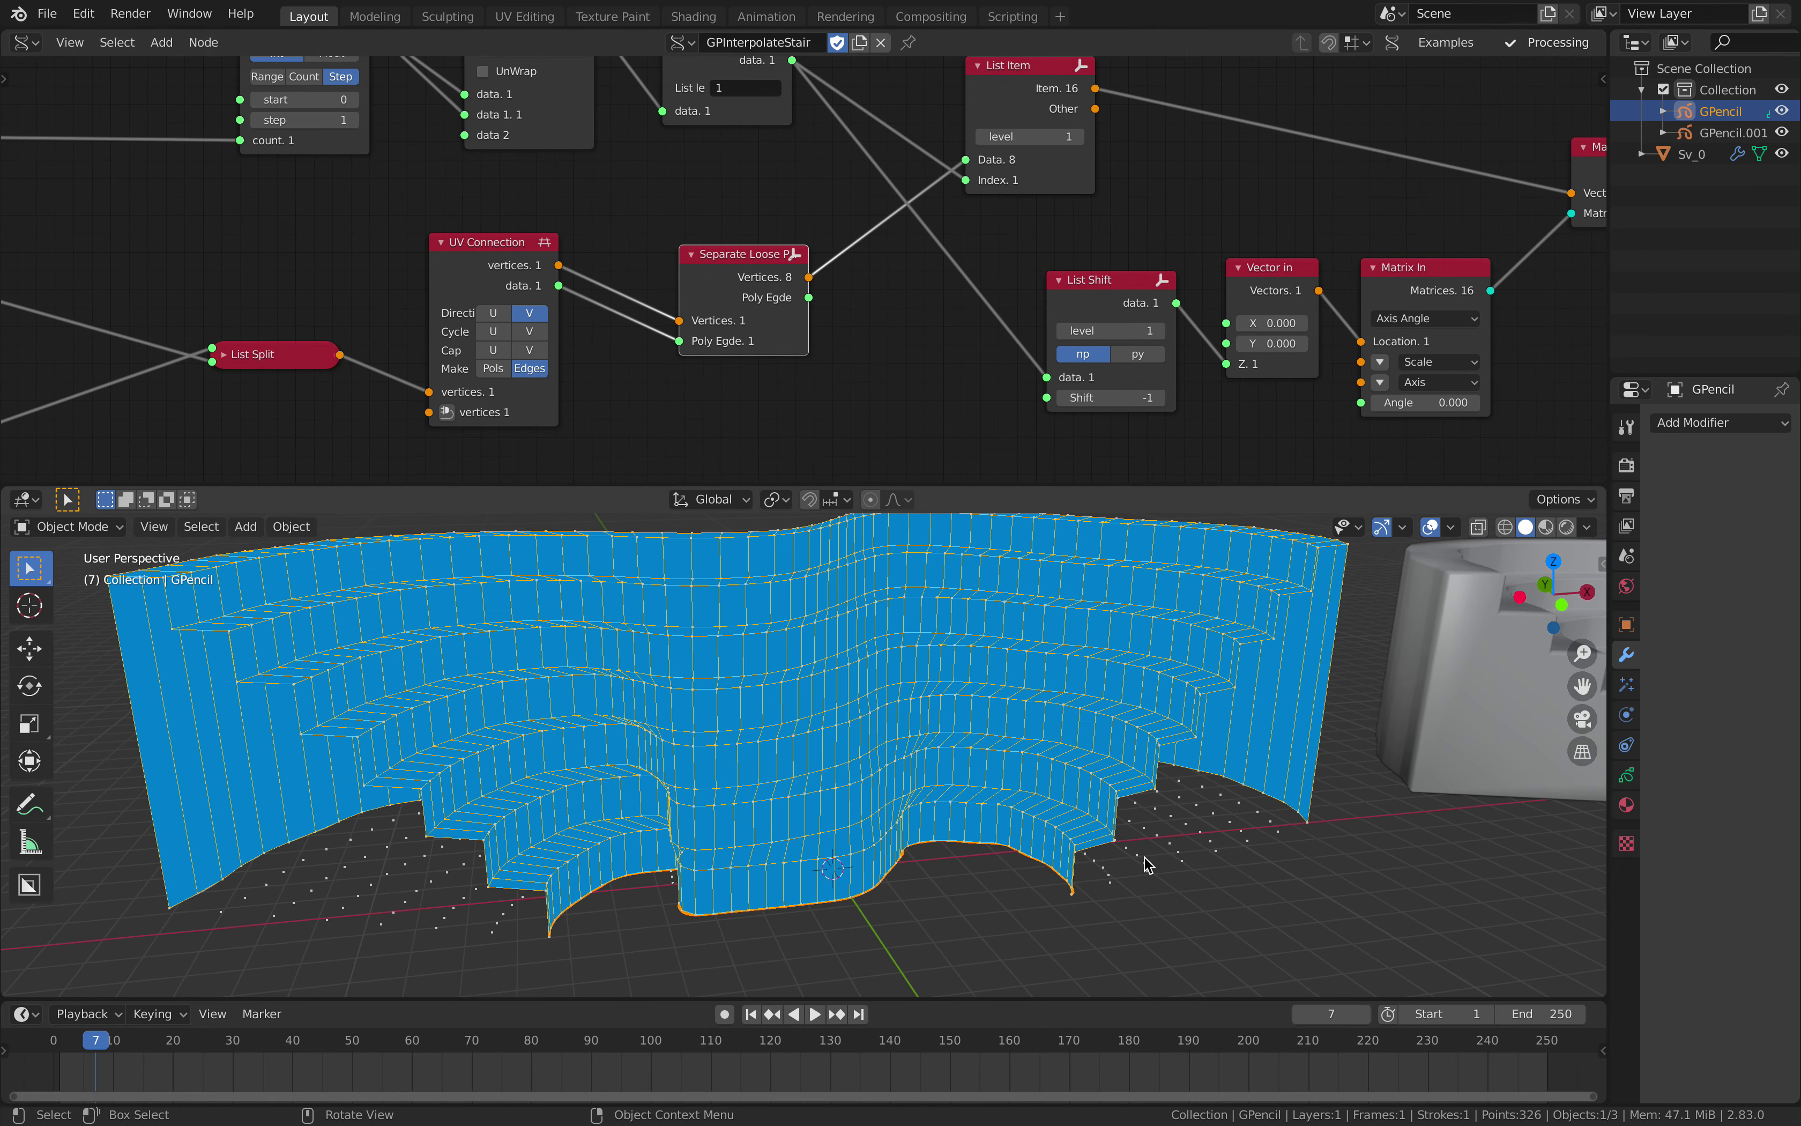
middle_drag(1283, 831, 1081, 857)
scroll(726, 313, down, 1)
middle_drag(726, 314, 690, 340)
drag(682, 303, 640, 270)
Move the List Item node closer to List Del Levels and enlarge the node editor area.
middle_drag(720, 283, 598, 352)
drag(808, 218, 773, 197)
middle_drag(849, 213, 670, 184)
scroll(670, 183, down, 1)
drag(913, 484, 912, 663)
Move the List Shift, Vector in and Matrix In nodes back and slightly lower as one row.
scroll(817, 521, up, 1)
drag(751, 435, 716, 451)
middle_drag(744, 459, 755, 391)
scroll(757, 392, up, 1)
scroll(757, 393, down, 1)
middle_drag(917, 380, 988, 472)
drag(990, 458, 958, 482)
drag(1167, 451, 1138, 455)
Move the Matrix Apply node closer to Matrix In and raise the List Item node.
middle_drag(1065, 499, 971, 552)
drag(1262, 400, 1211, 351)
drag(592, 270, 607, 221)
Move the List Shift and Vector in nodes slightly away from Matrix In and save the file.
middle_drag(838, 360, 944, 195)
scroll(1042, 298, down, 2)
middle_drag(1058, 310, 1048, 344)
scroll(976, 434, up, 1)
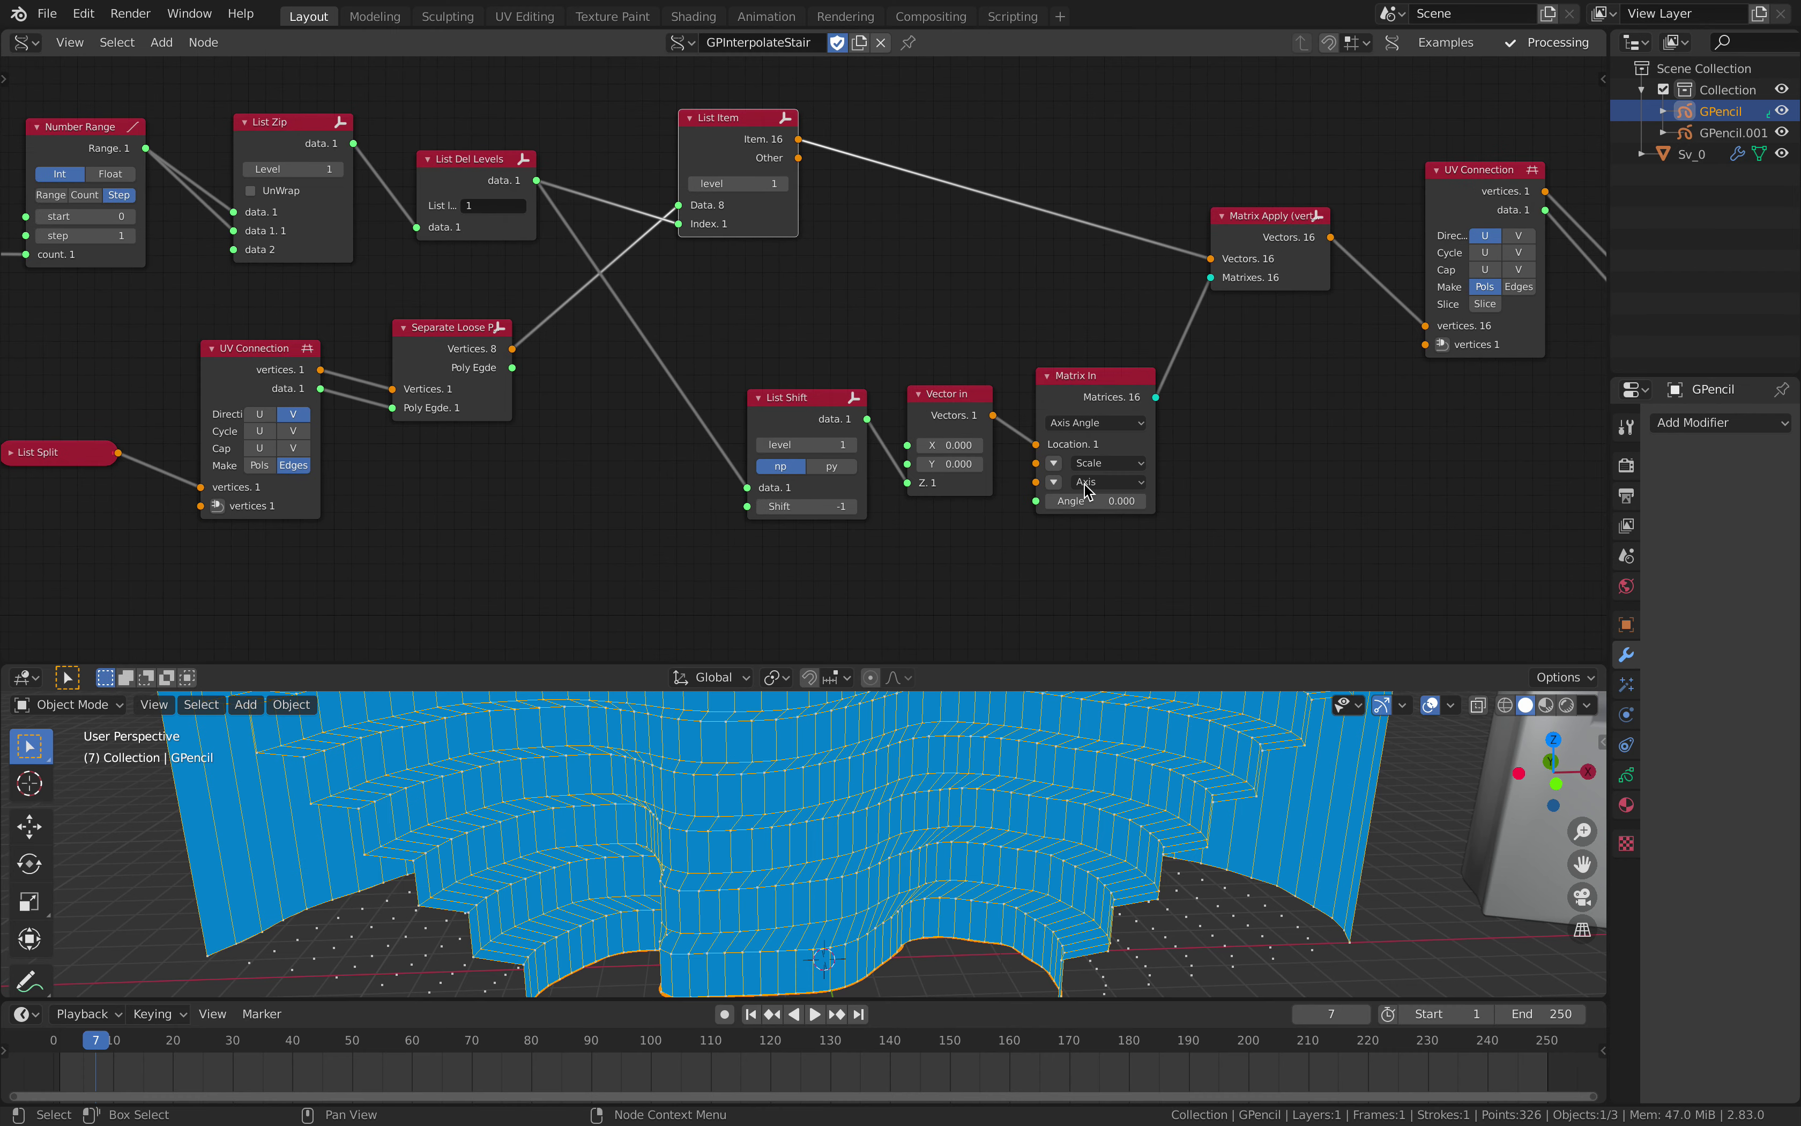
drag(811, 402, 781, 402)
drag(931, 396, 915, 399)
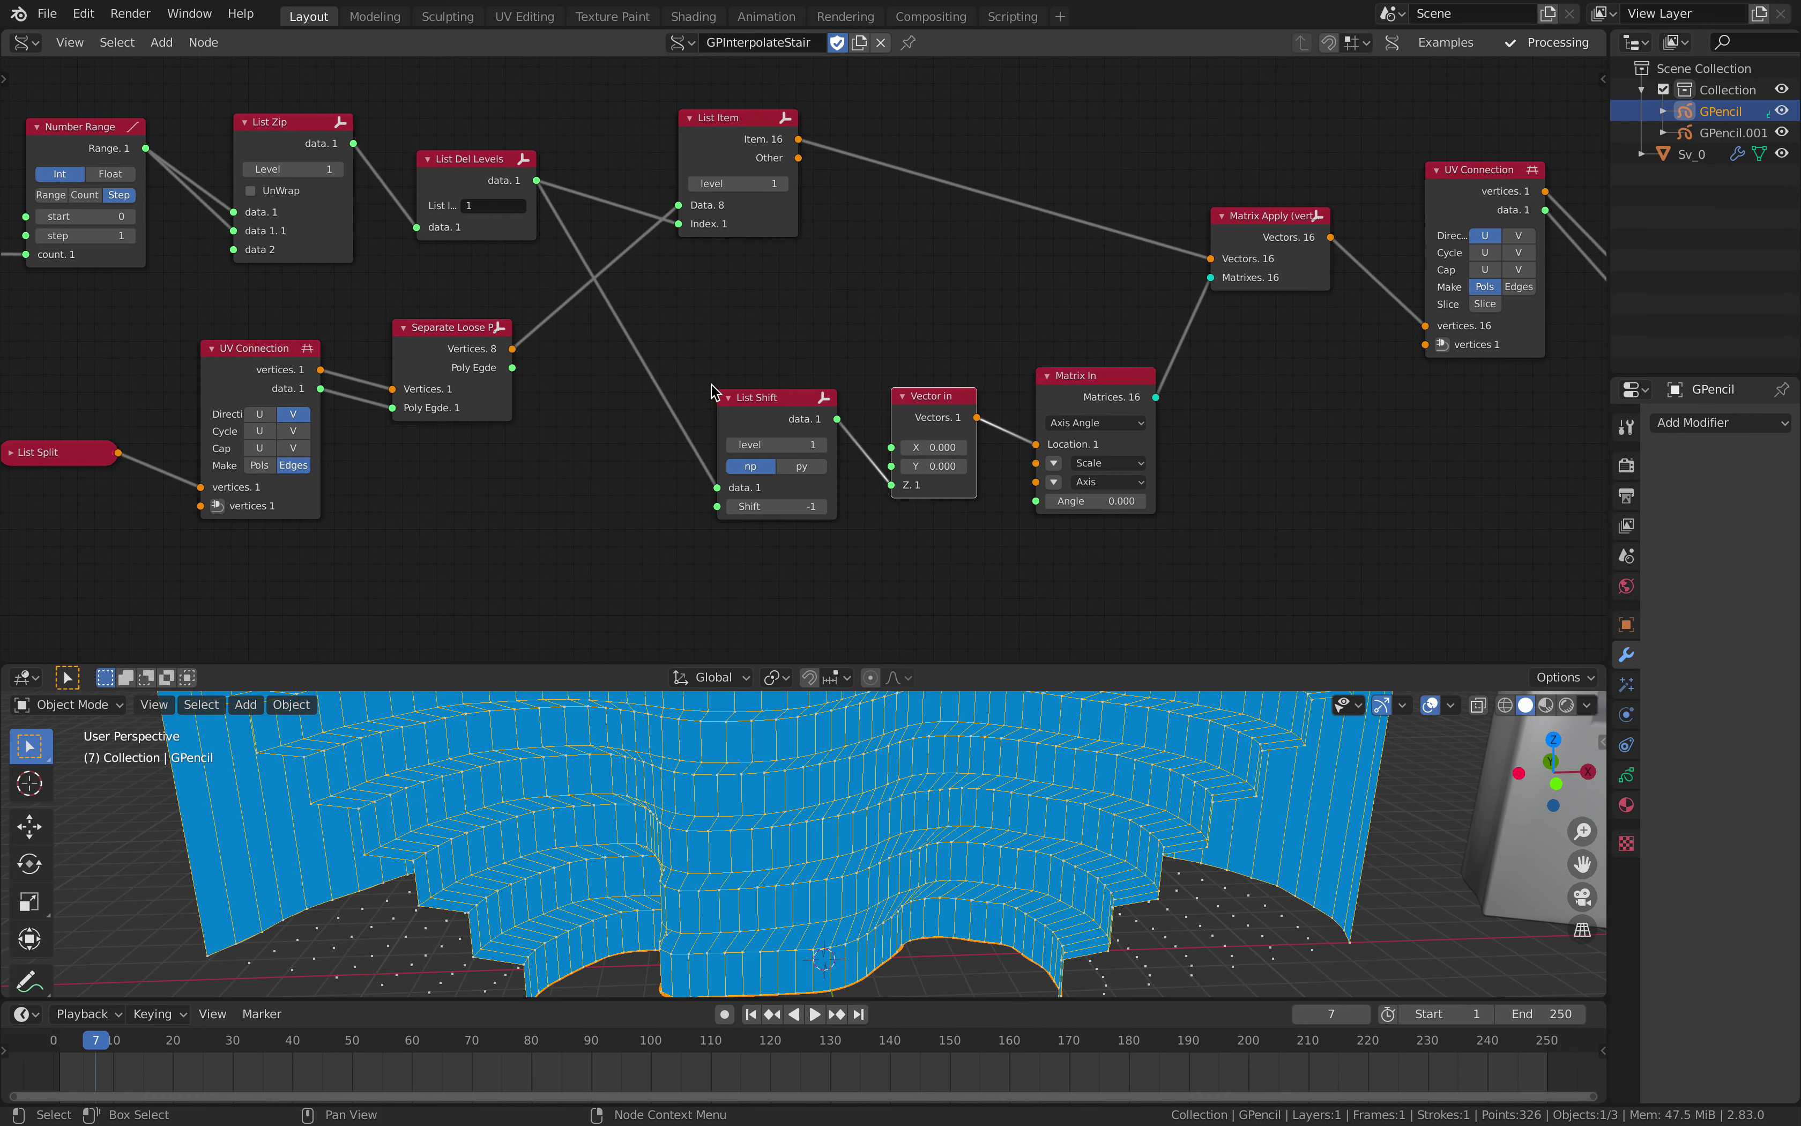
middle_drag(712, 389, 826, 417)
key(ctrl+s)
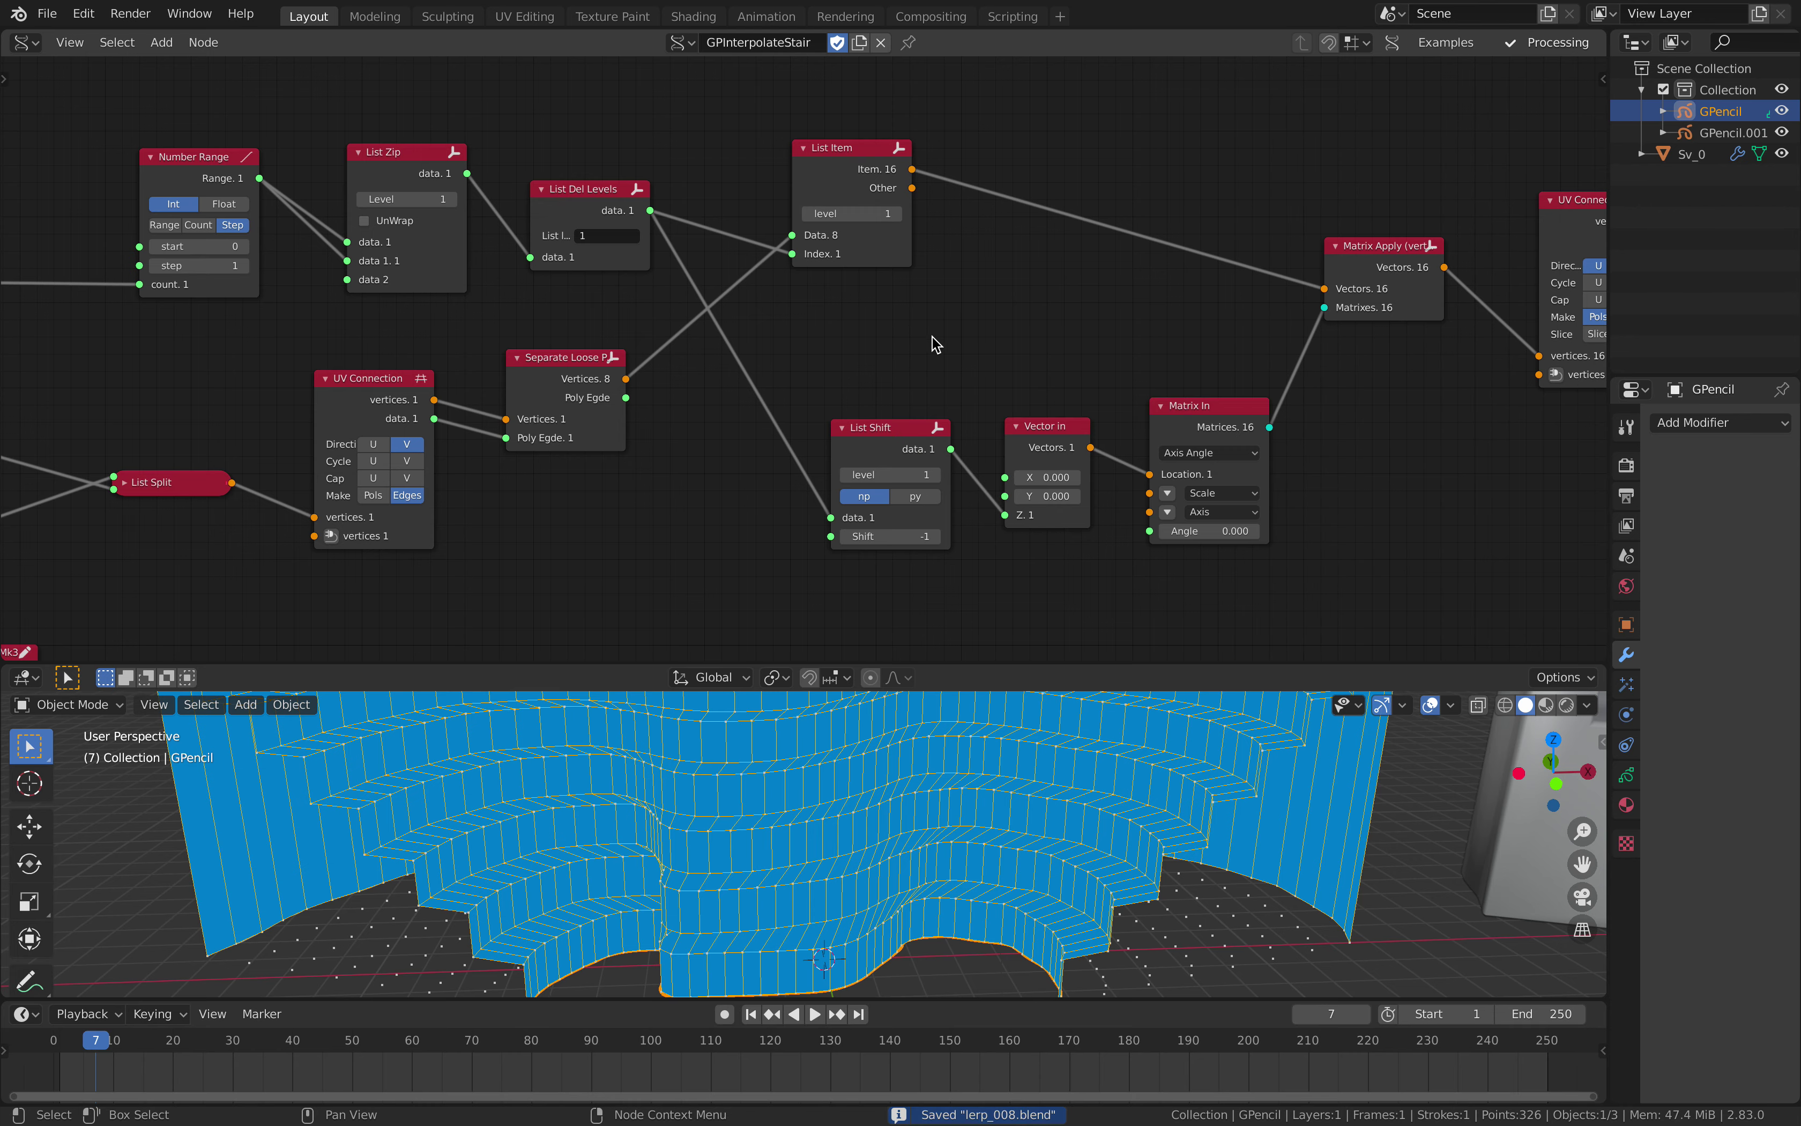
Spread out the step Number Range, List Zip, List Del Levels and List Item nodes in a higher row above UV Connection.
middle_drag(822, 345, 826, 351)
drag(224, 165, 218, 144)
middle_drag(289, 176, 361, 229)
drag(289, 214, 265, 179)
drag(486, 237, 449, 194)
drag(649, 250, 611, 228)
drag(928, 213, 950, 204)
drag(643, 232, 659, 227)
drag(474, 174, 497, 180)
middle_drag(497, 180, 622, 213)
drag(384, 192, 372, 190)
Annotate the index sequence 0, 0, 1, 1, 2, 2 by hand above the List Zip node chain.
middle_drag(587, 231, 554, 301)
scroll(558, 249, up, 1)
scroll(534, 253, up, 2)
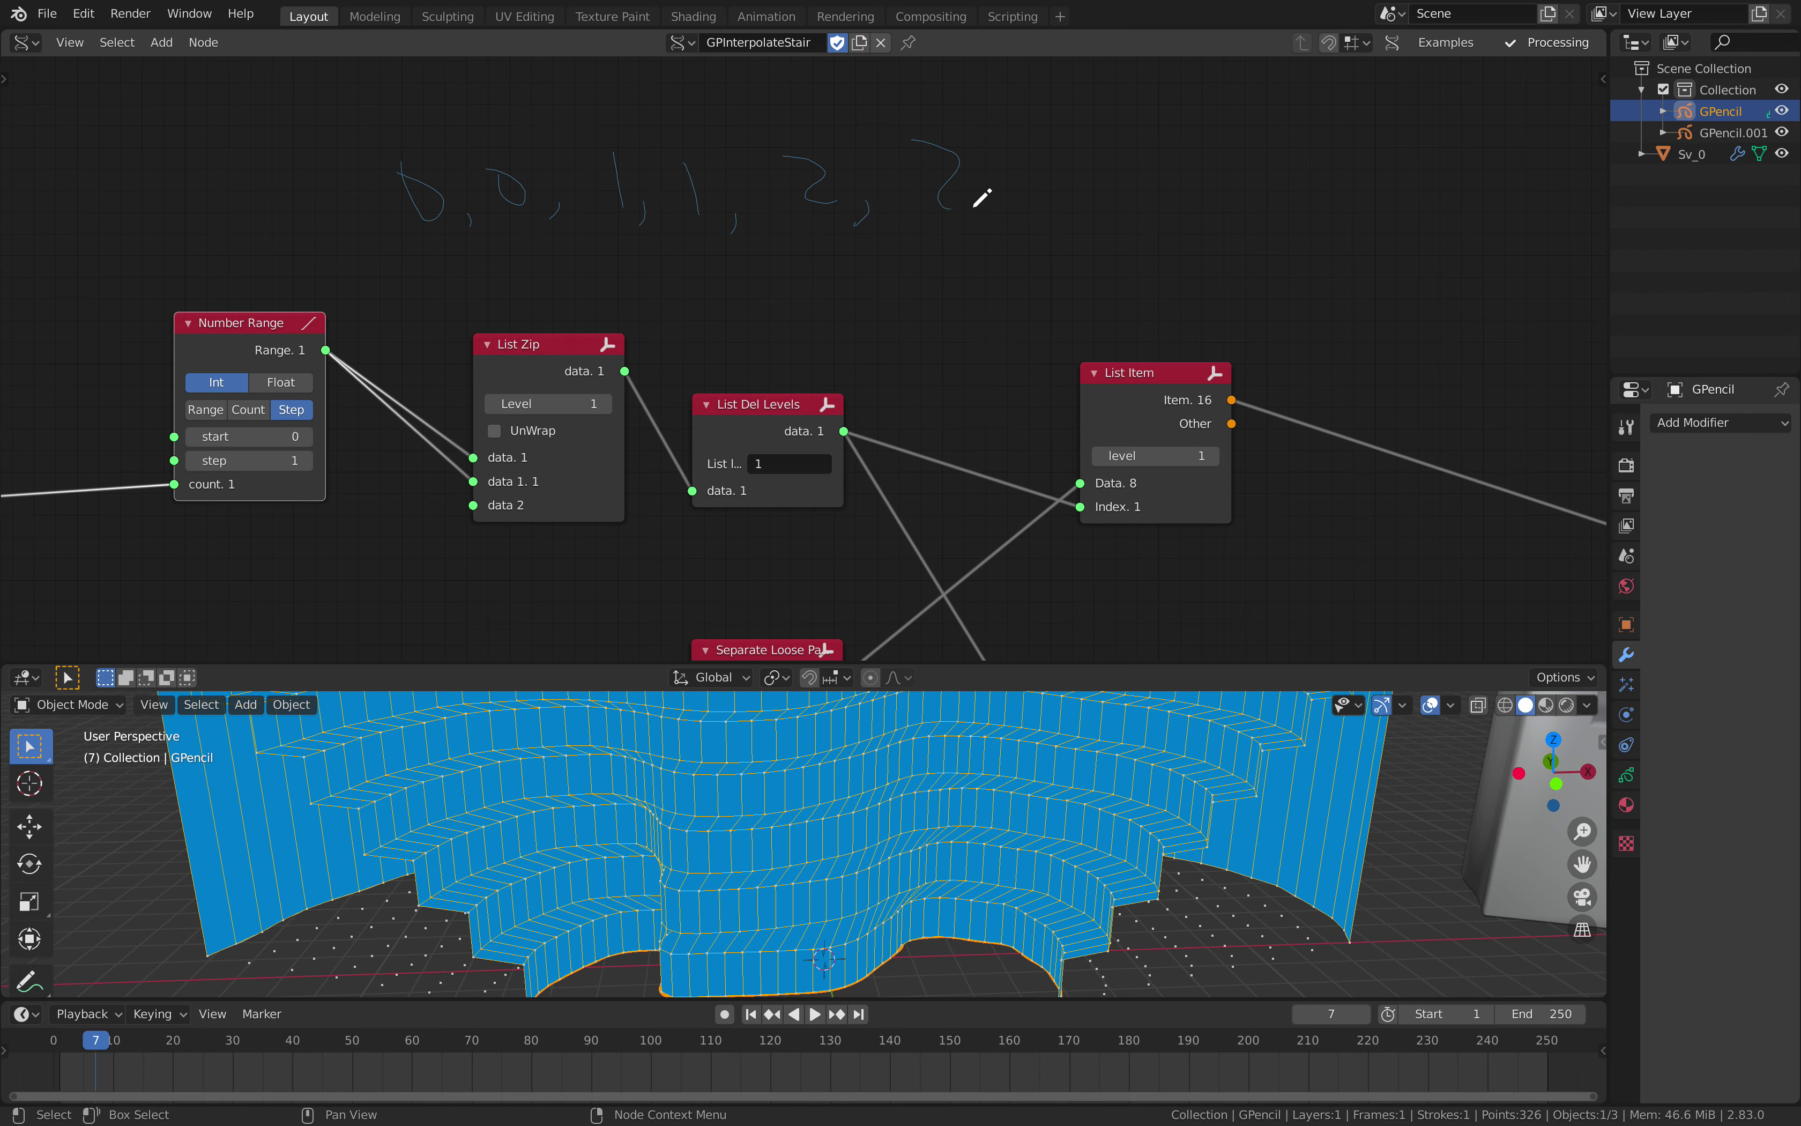
Lower the step Number Range node and move the List Zip node closer to it.
middle_drag(890, 231, 1017, 211)
drag(382, 316, 396, 419)
drag(644, 335, 575, 324)
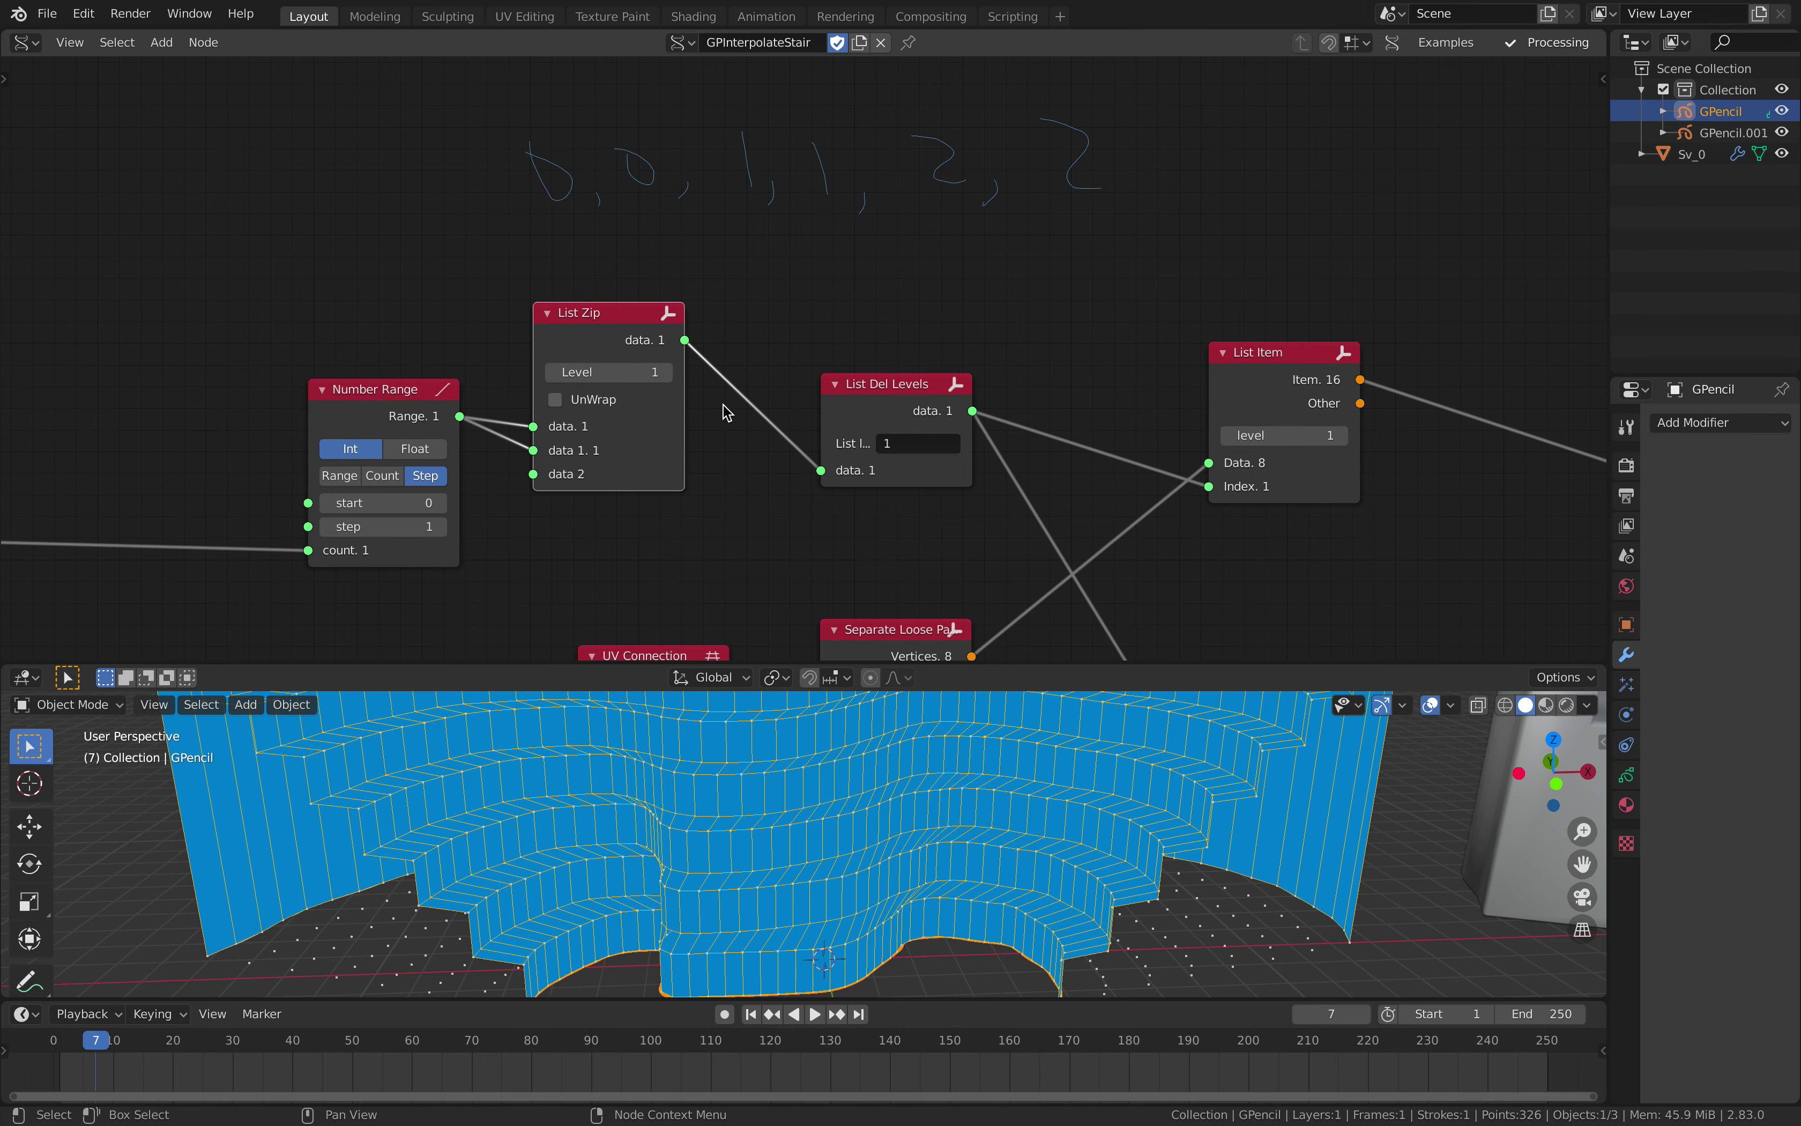
Add a Stethoscope MK2 node above List Del Levels and feed it the List Zip output.
middle_drag(723, 404, 483, 367)
key(shift+a)
click(645, 310)
text(ste)
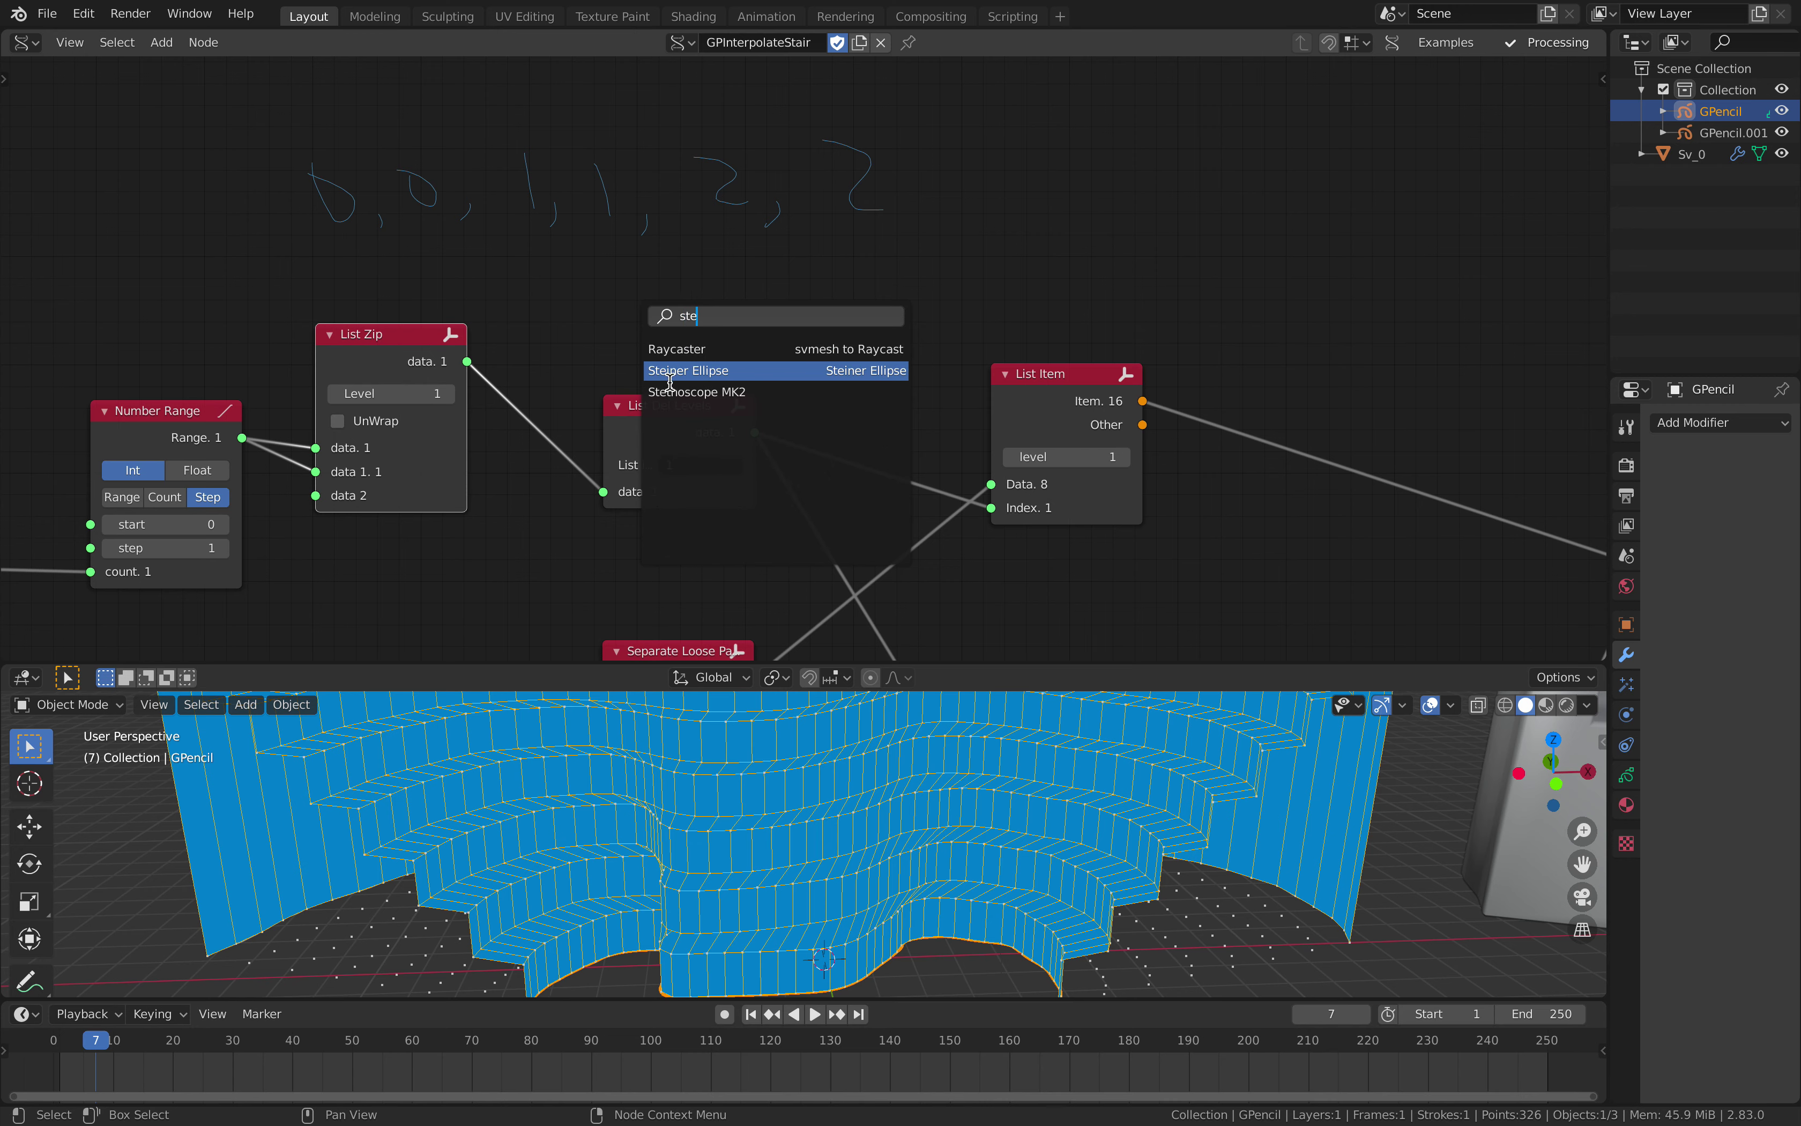
click(670, 385)
click(648, 208)
drag(467, 362, 621, 335)
scroll(716, 414, up, 3)
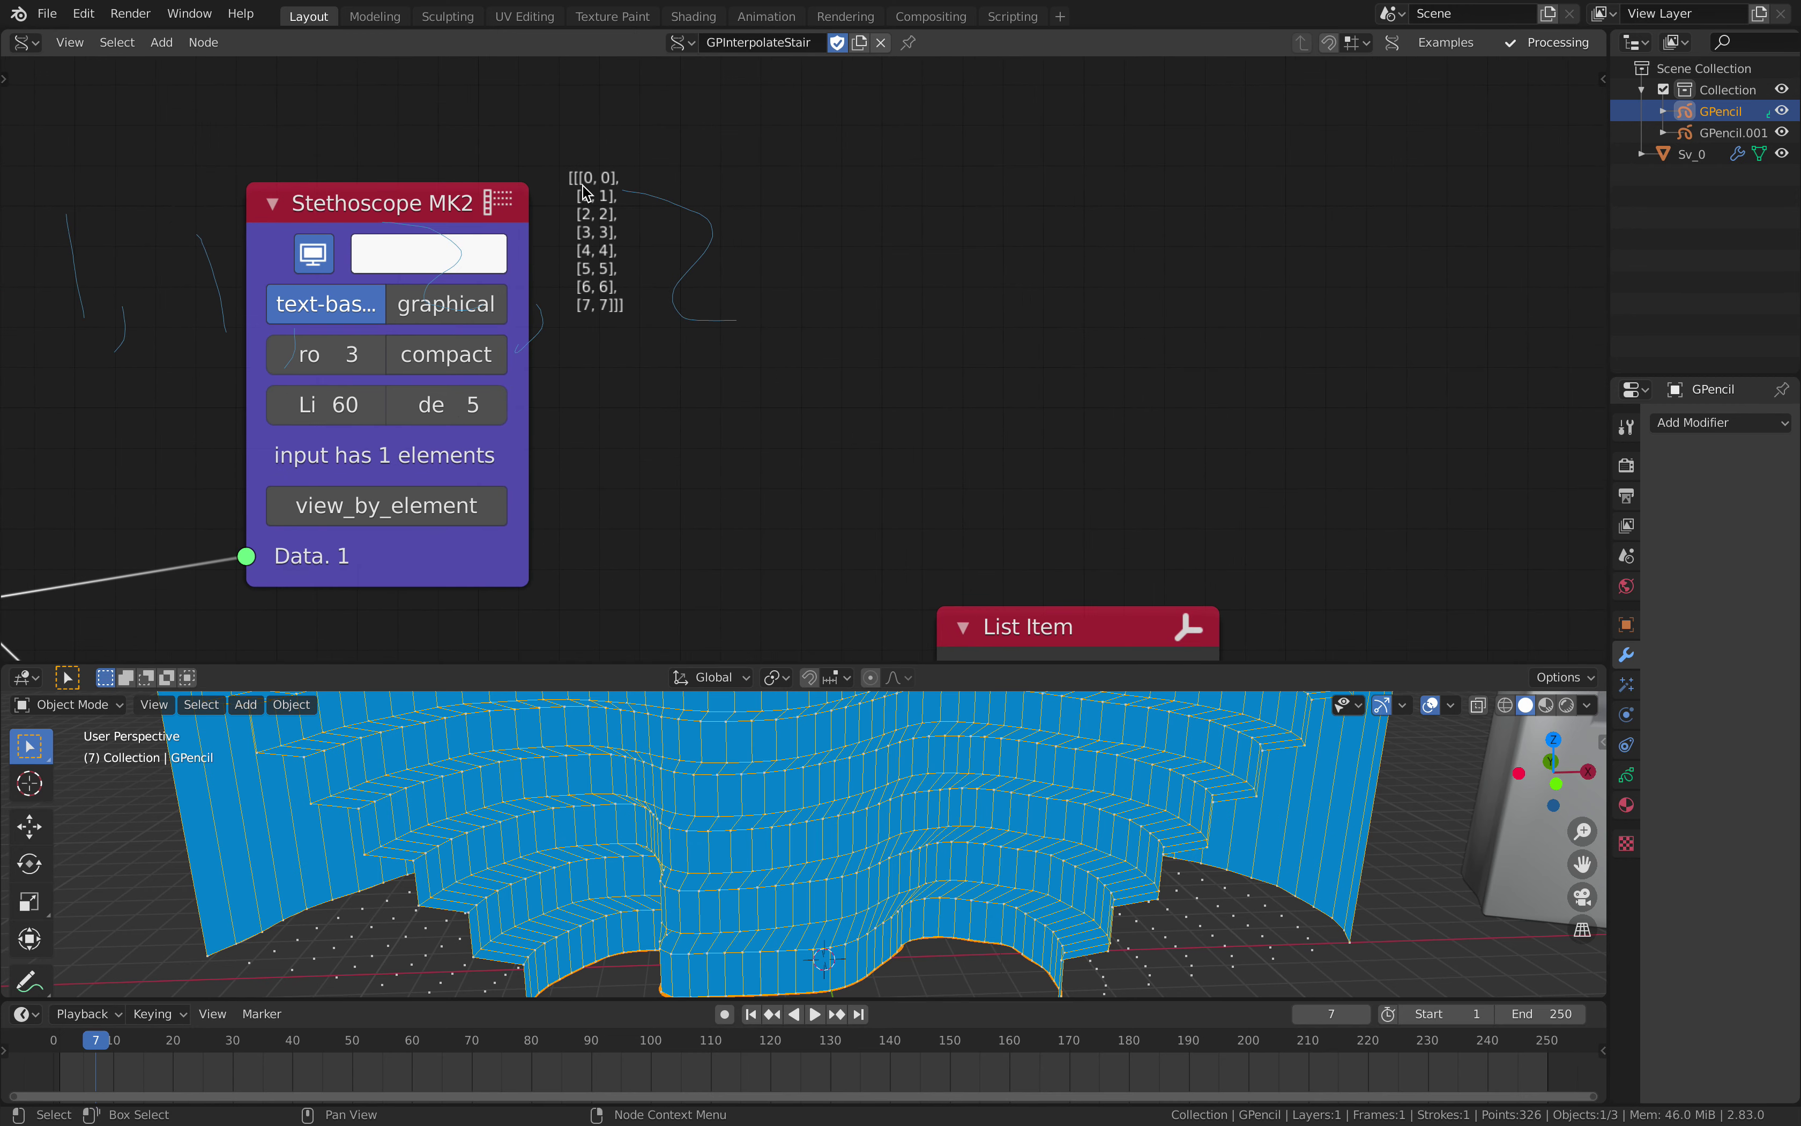
Move Stethoscope MK2 farther from List Zip, and bring List Del Levels closer to List Zip in collapsed form.
scroll(622, 387, down, 7)
middle_drag(638, 430, 650, 314)
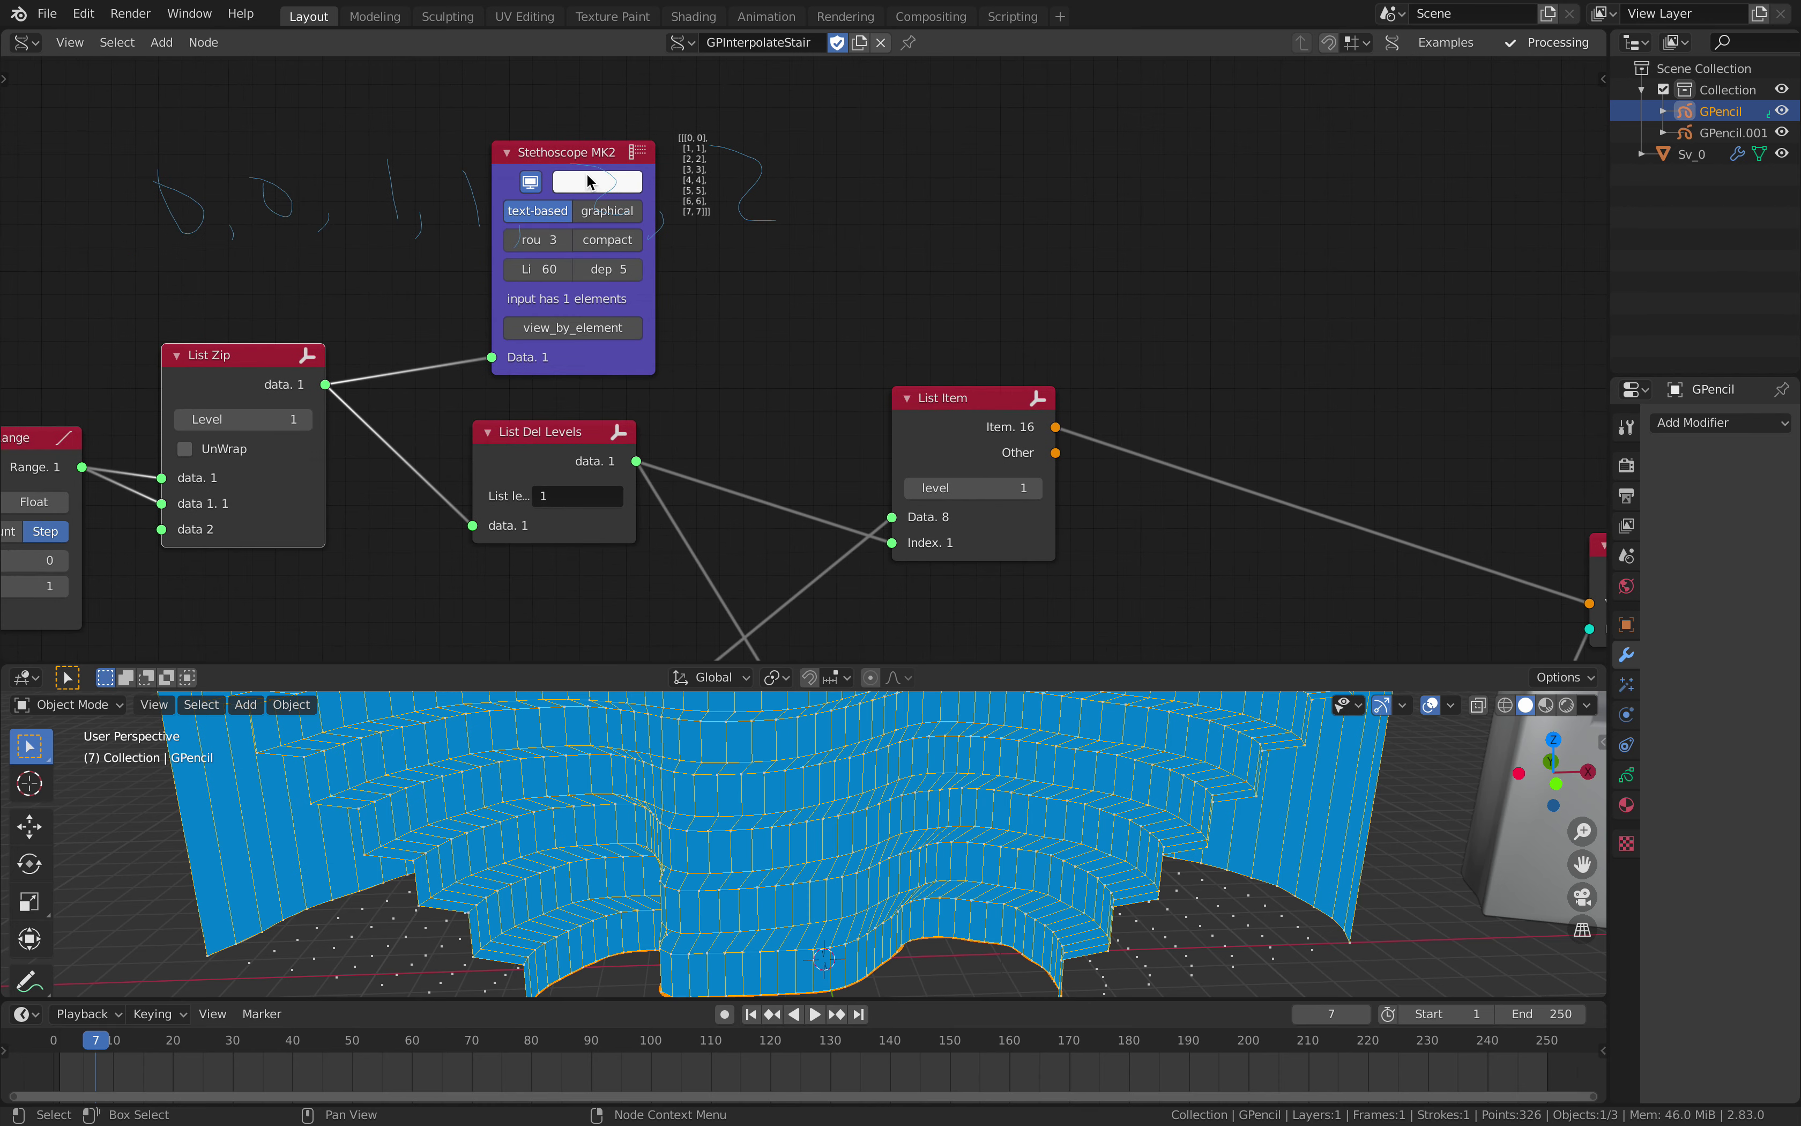
drag(576, 161, 729, 191)
drag(556, 438, 477, 439)
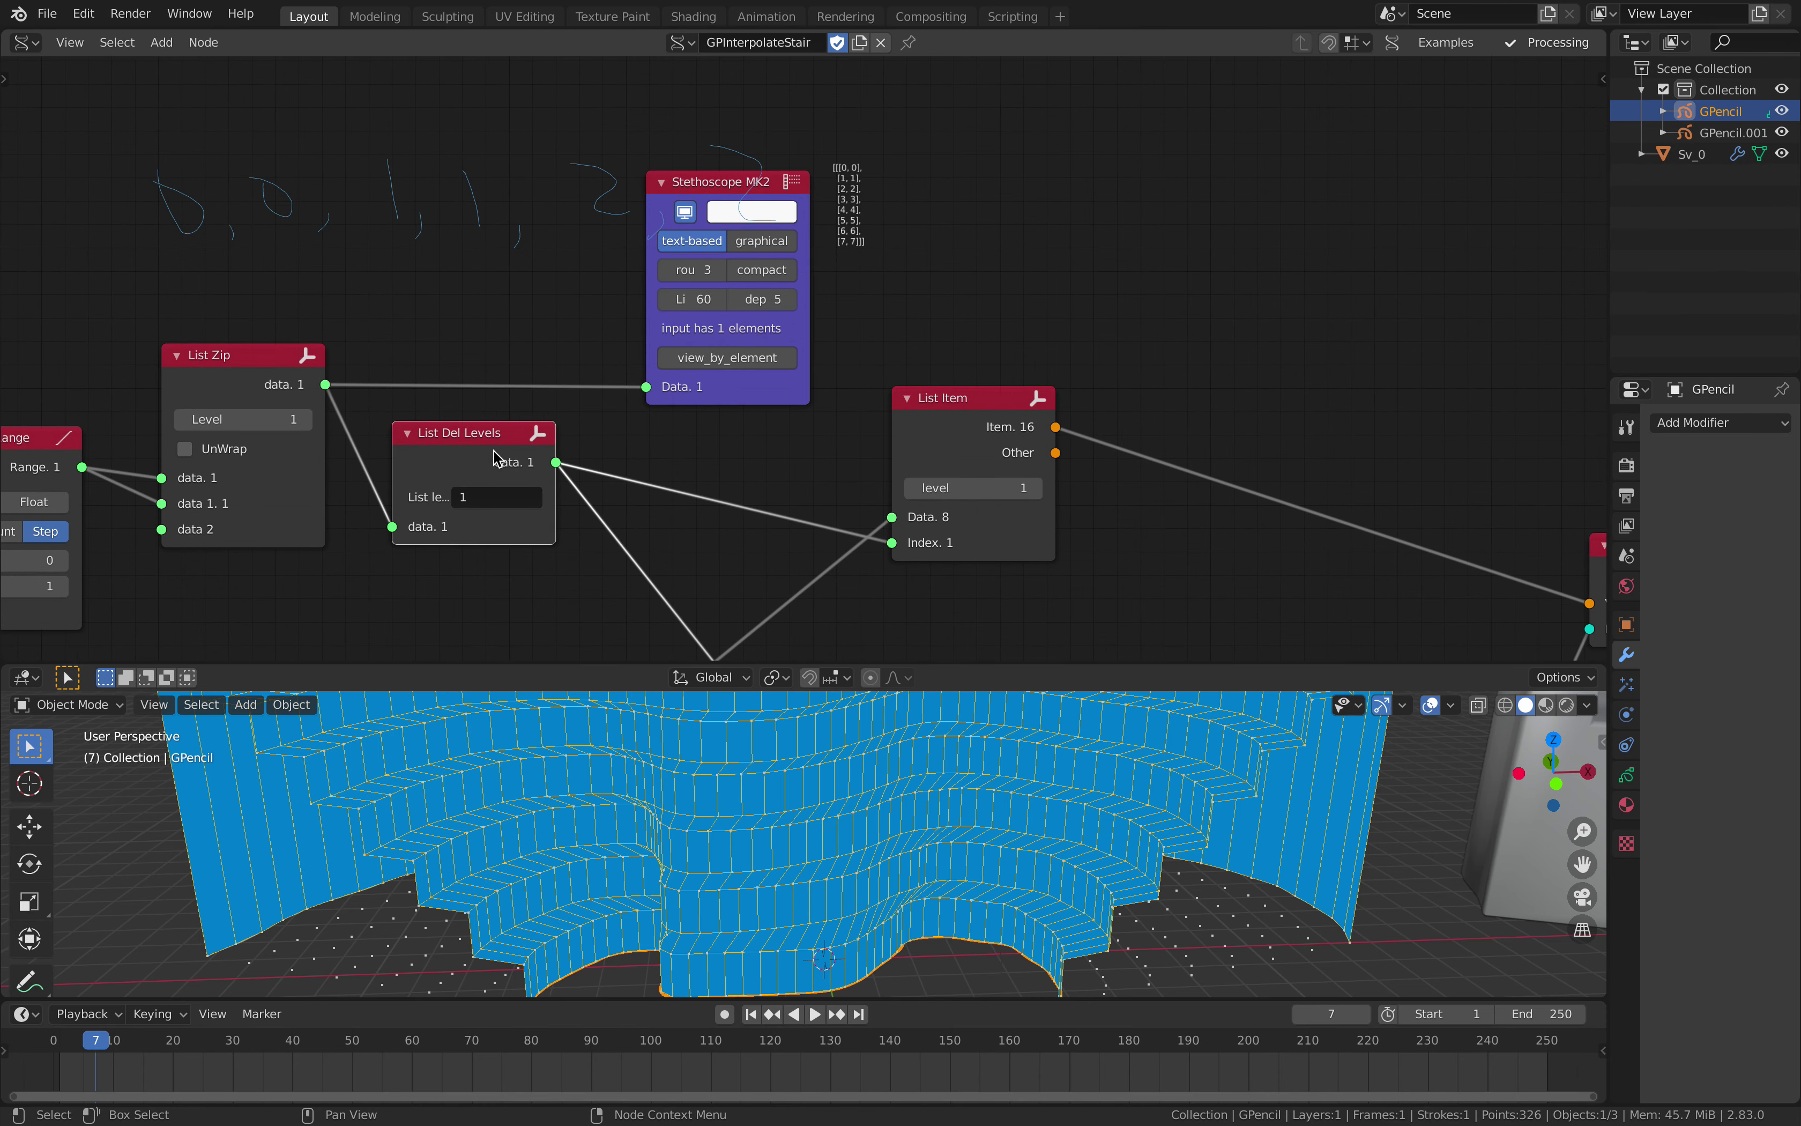
click(409, 433)
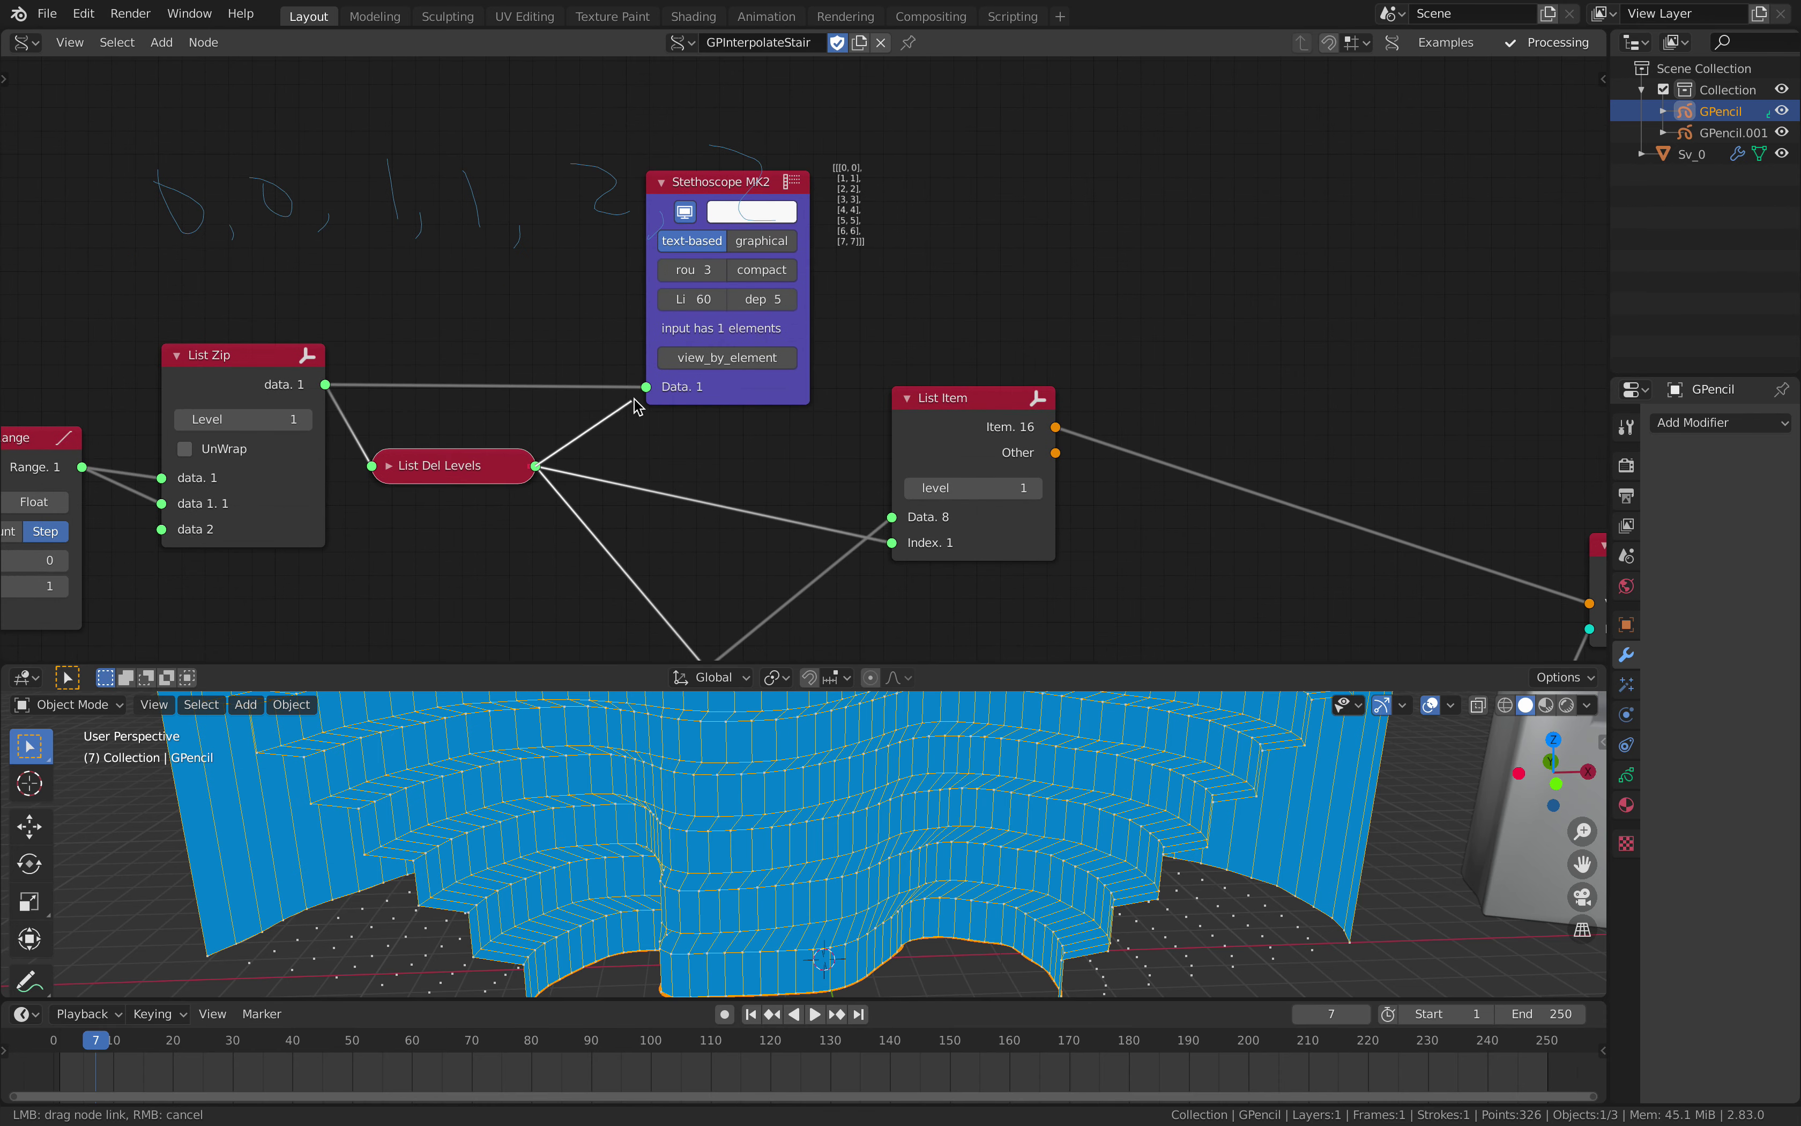
Connect the List Del Levels output to Stethoscope MK2 to inspect the flattened index list.
scroll(756, 400, up, 4)
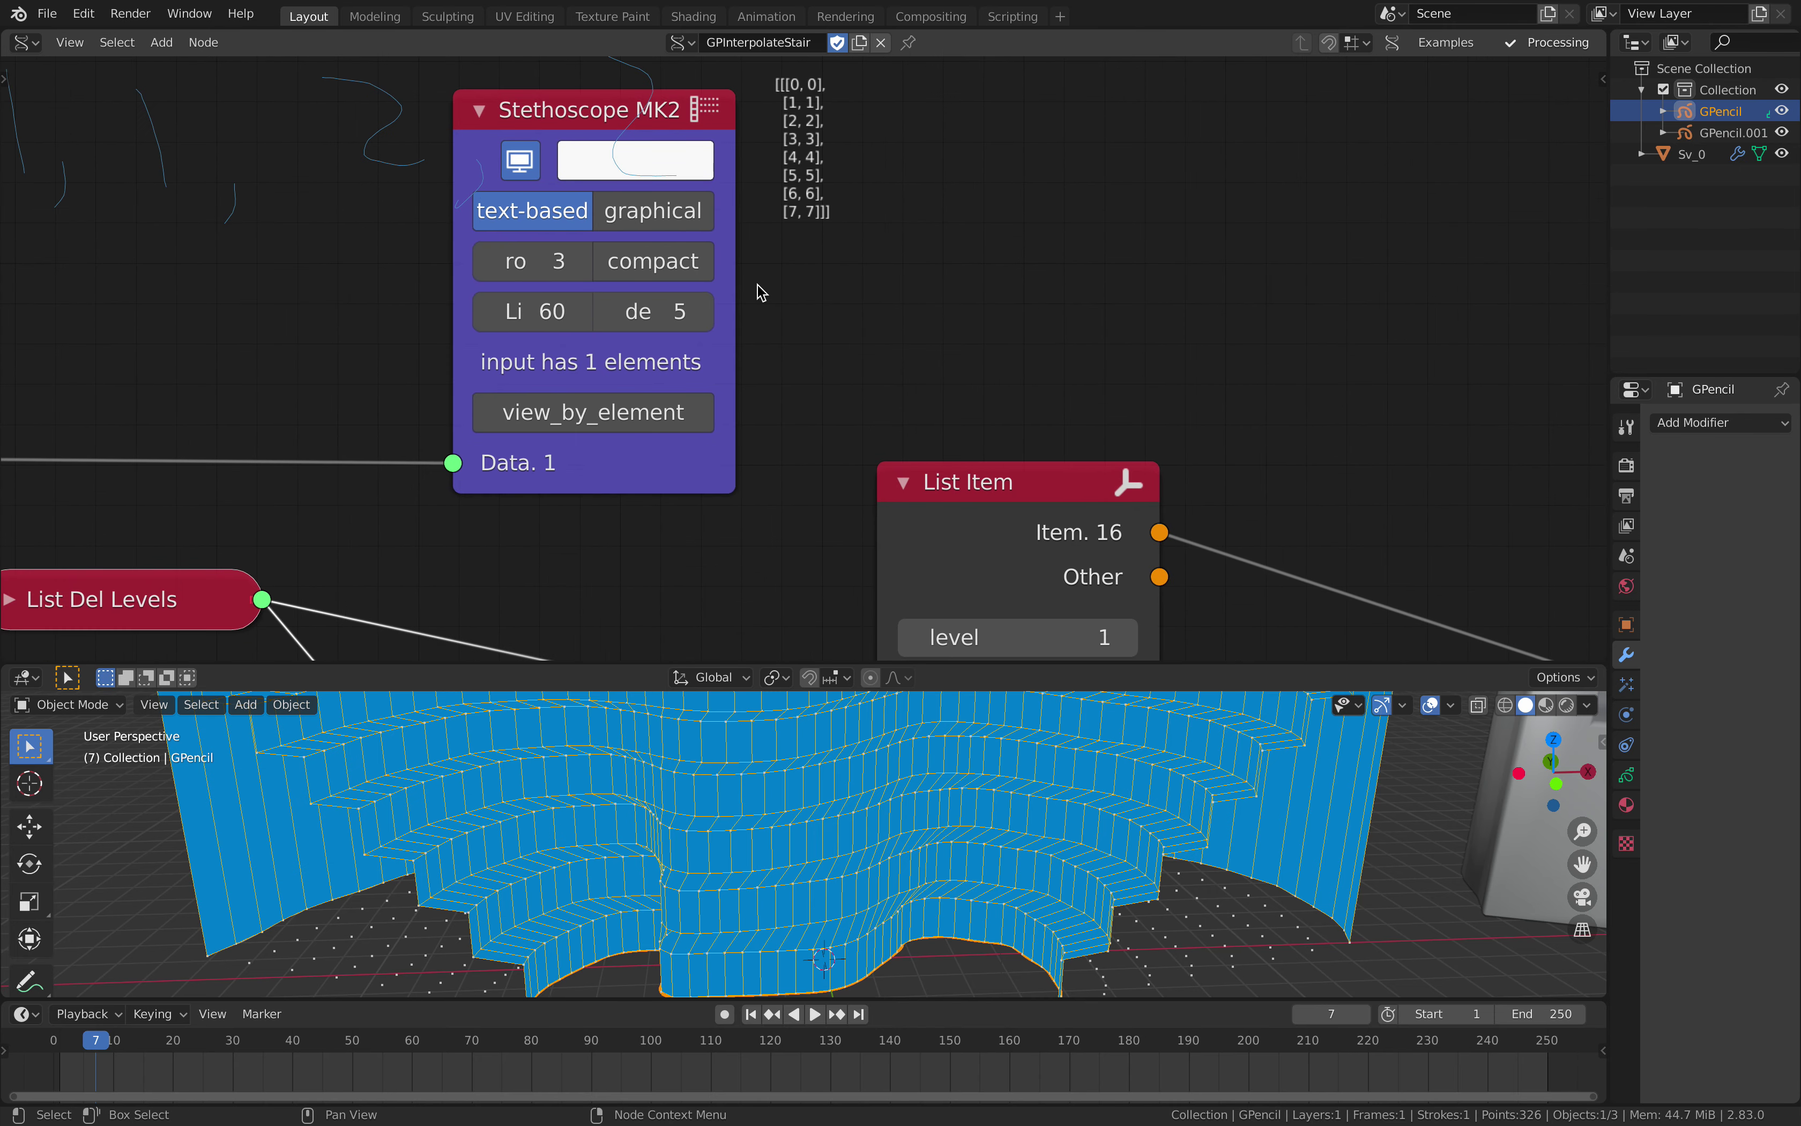
drag(442, 475, 447, 467)
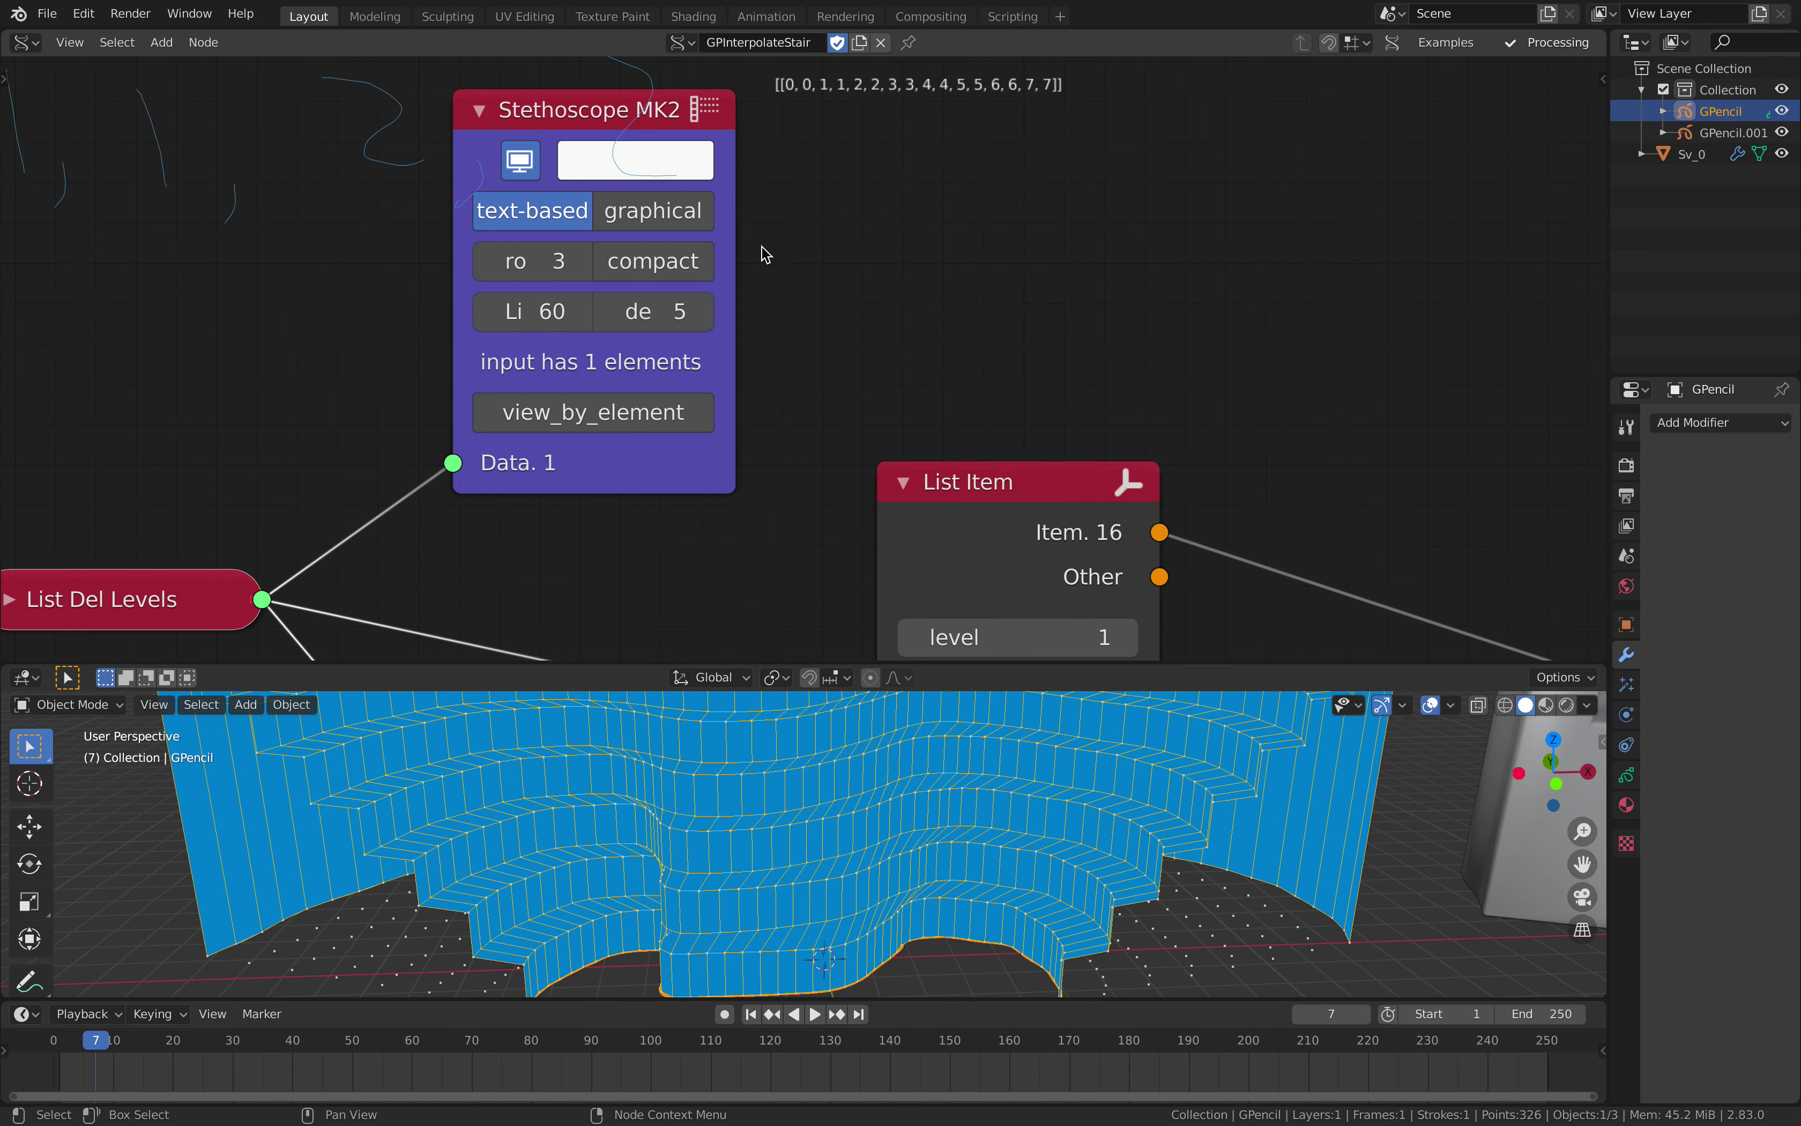
middle_drag(806, 125, 781, 224)
scroll(781, 224, up, 1)
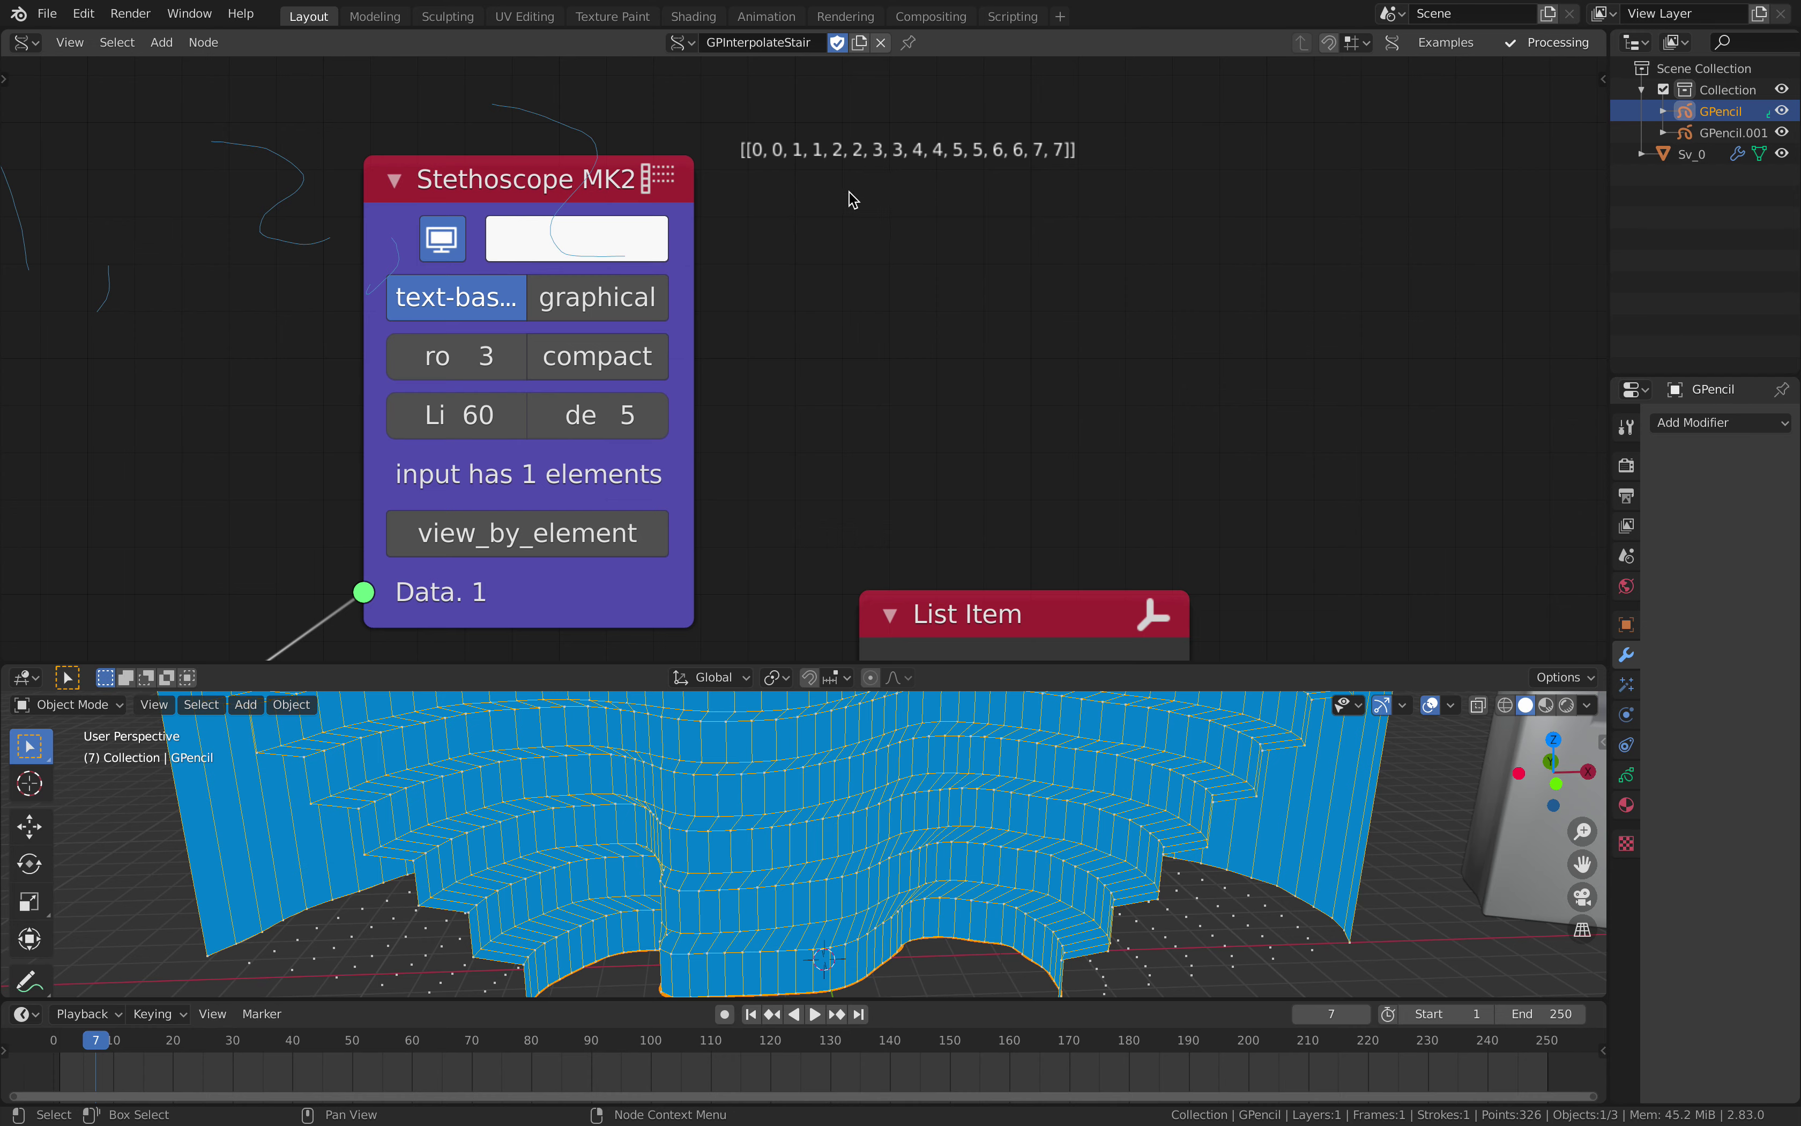
Move the List Shift node farther away from Vector in and orbit around the stairs to examine their steps.
scroll(804, 354, down, 10)
middle_drag(752, 365, 748, 212)
scroll(595, 335, up, 3)
middle_drag(565, 350, 520, 197)
middle_drag(843, 506, 701, 454)
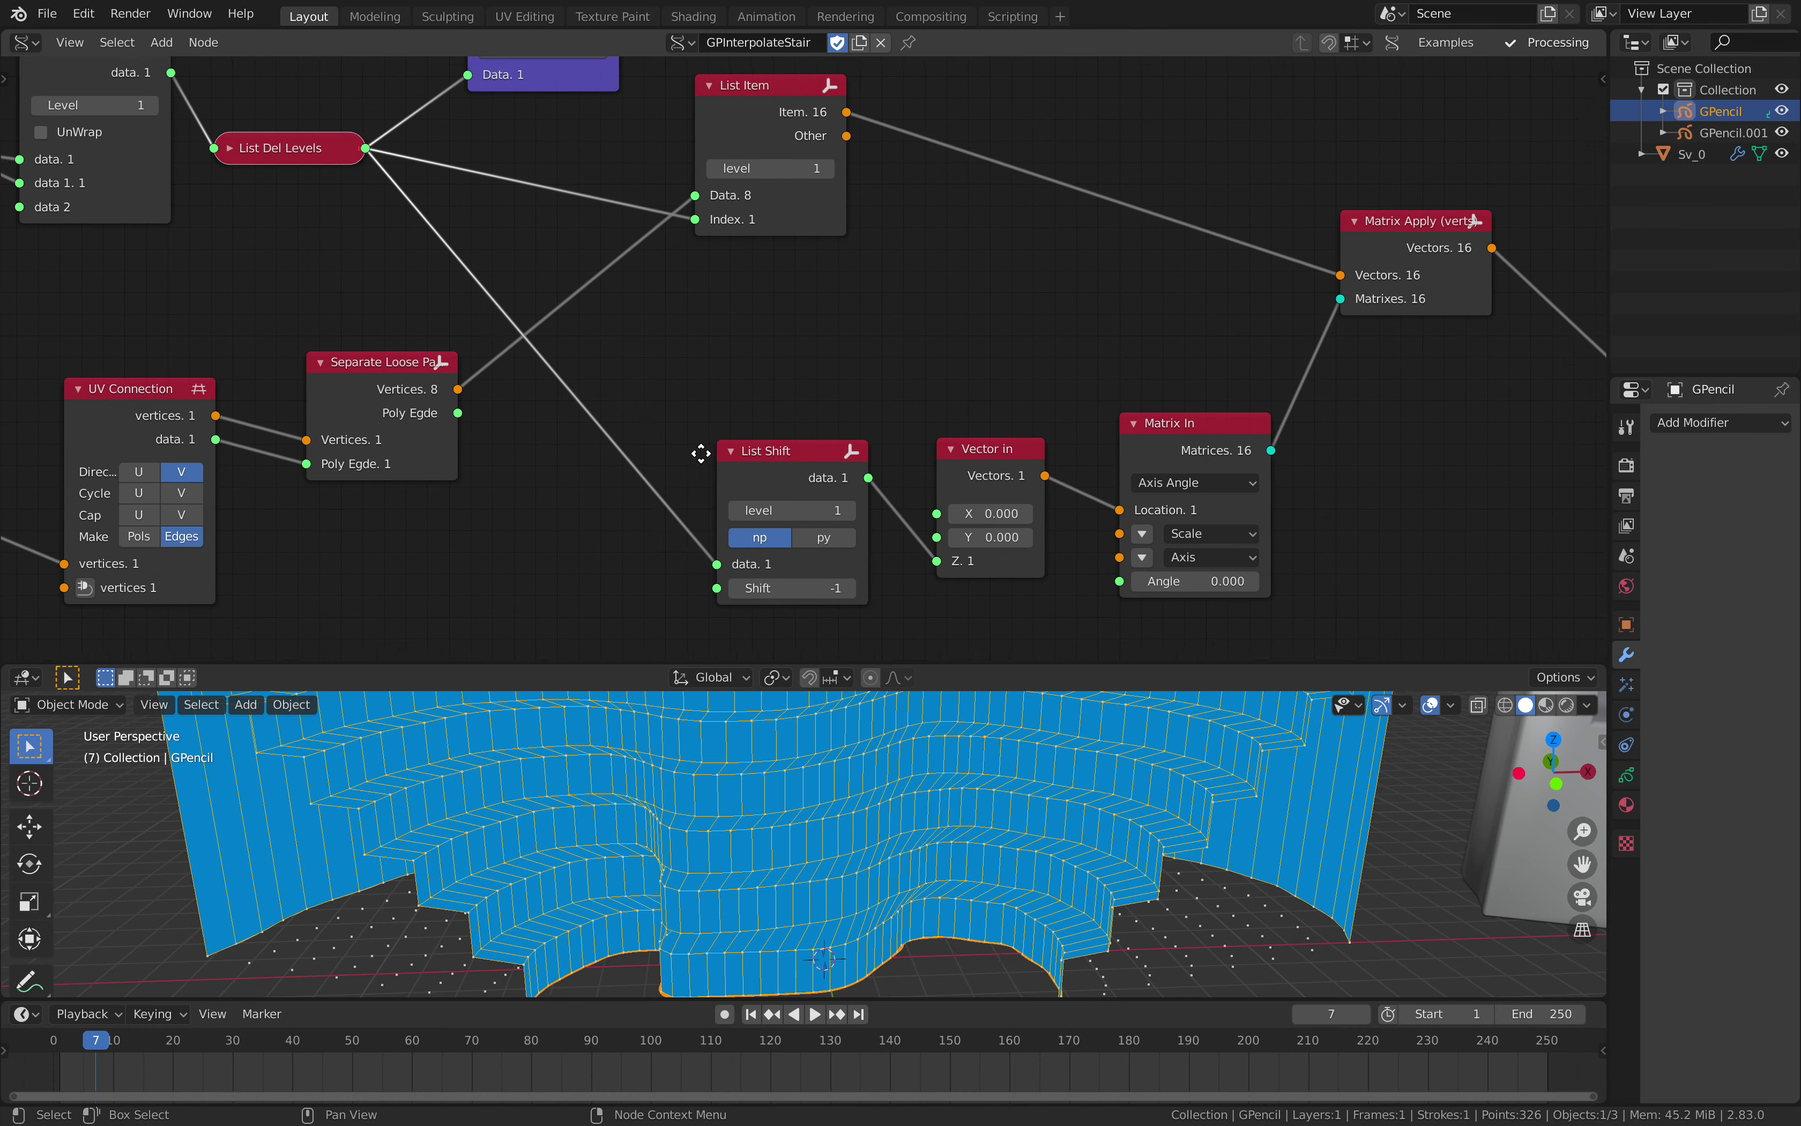
drag(785, 452, 740, 433)
middle_drag(740, 433, 688, 346)
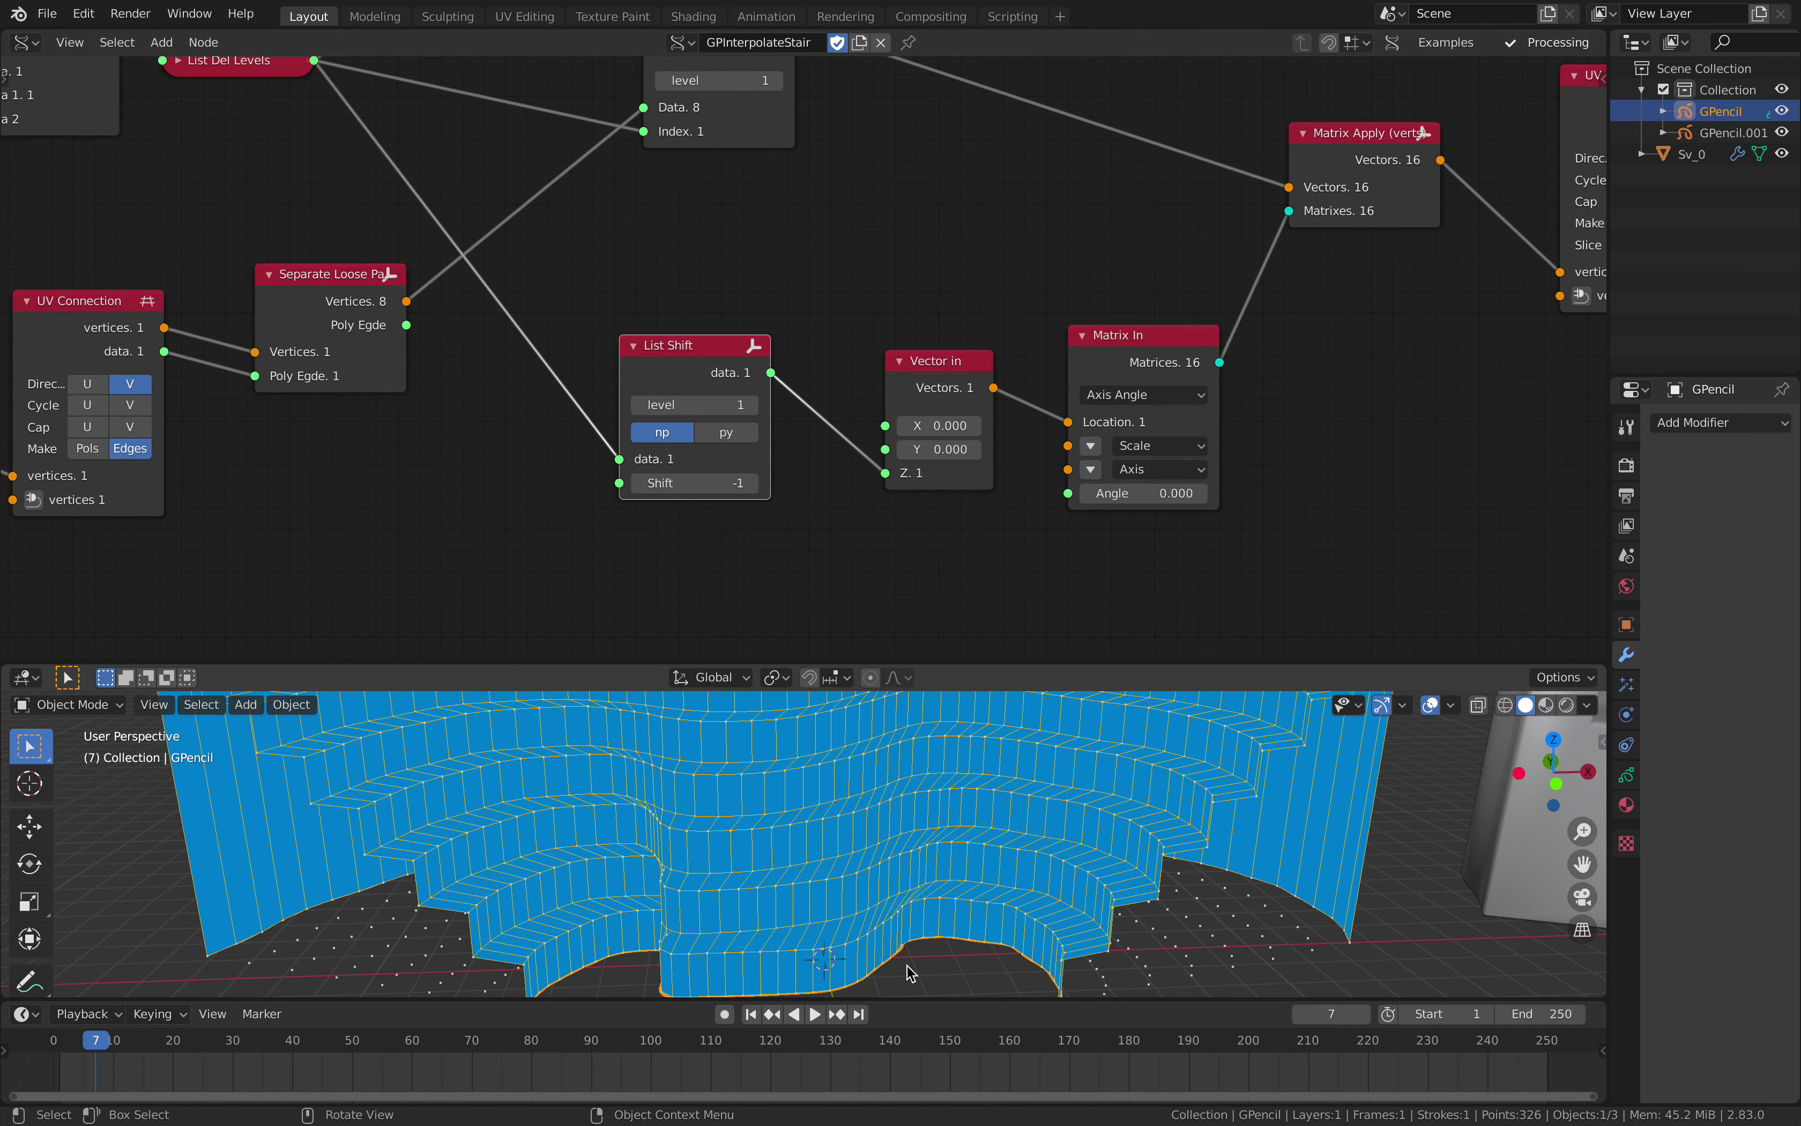
middle_drag(1065, 913, 1059, 913)
middle_drag(1203, 851, 1161, 825)
scroll(716, 366, up, 1)
drag(716, 366, 706, 388)
scroll(707, 388, down, 1)
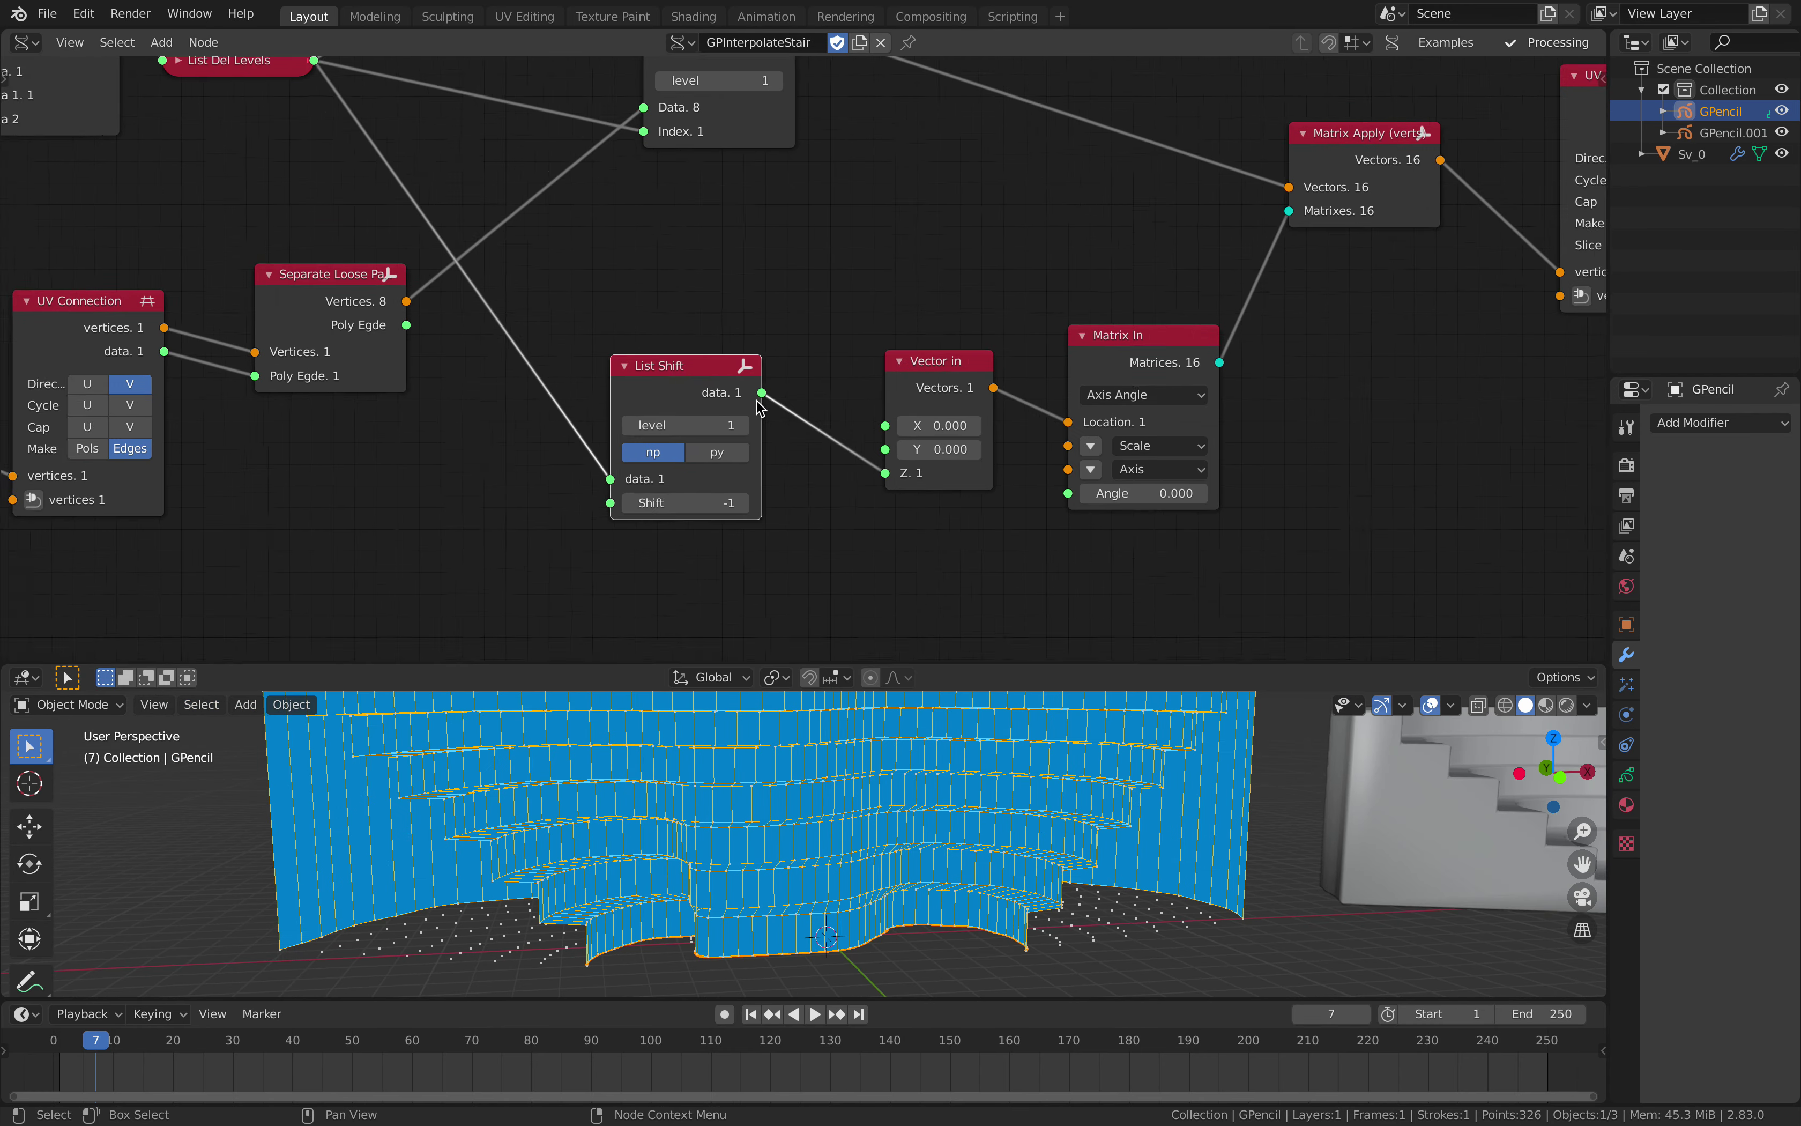
Move Vector in and Matrix In closer to List Shift, and bring List Item next to Matrix Apply.
middle_drag(787, 406, 630, 469)
drag(754, 450, 719, 451)
drag(950, 430, 923, 417)
middle_drag(868, 398, 574, 475)
drag(916, 314, 922, 330)
drag(253, 146, 650, 220)
scroll(877, 266, down, 1)
middle_drag(877, 266, 631, 292)
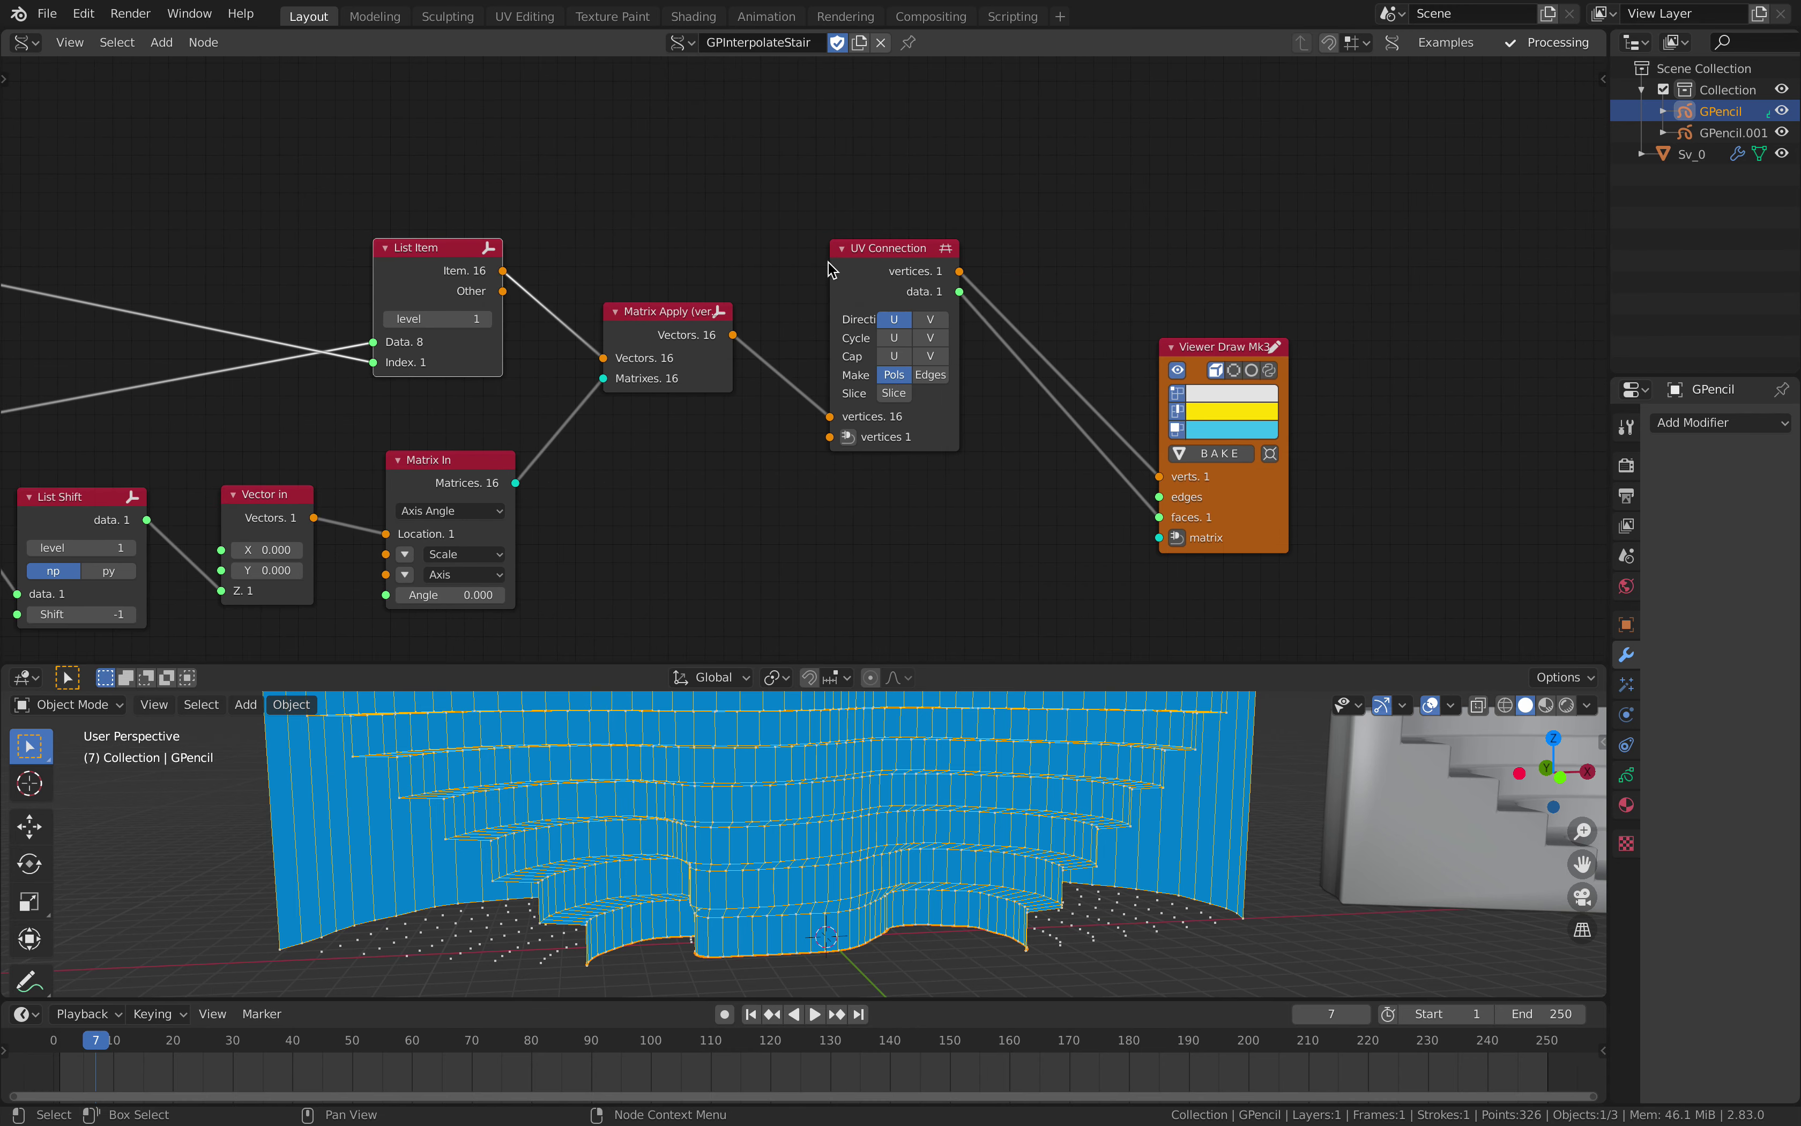
Line up the final UV Connection and Viewer Draw Mk3 nodes more closely in height and save the file.
drag(841, 260, 873, 293)
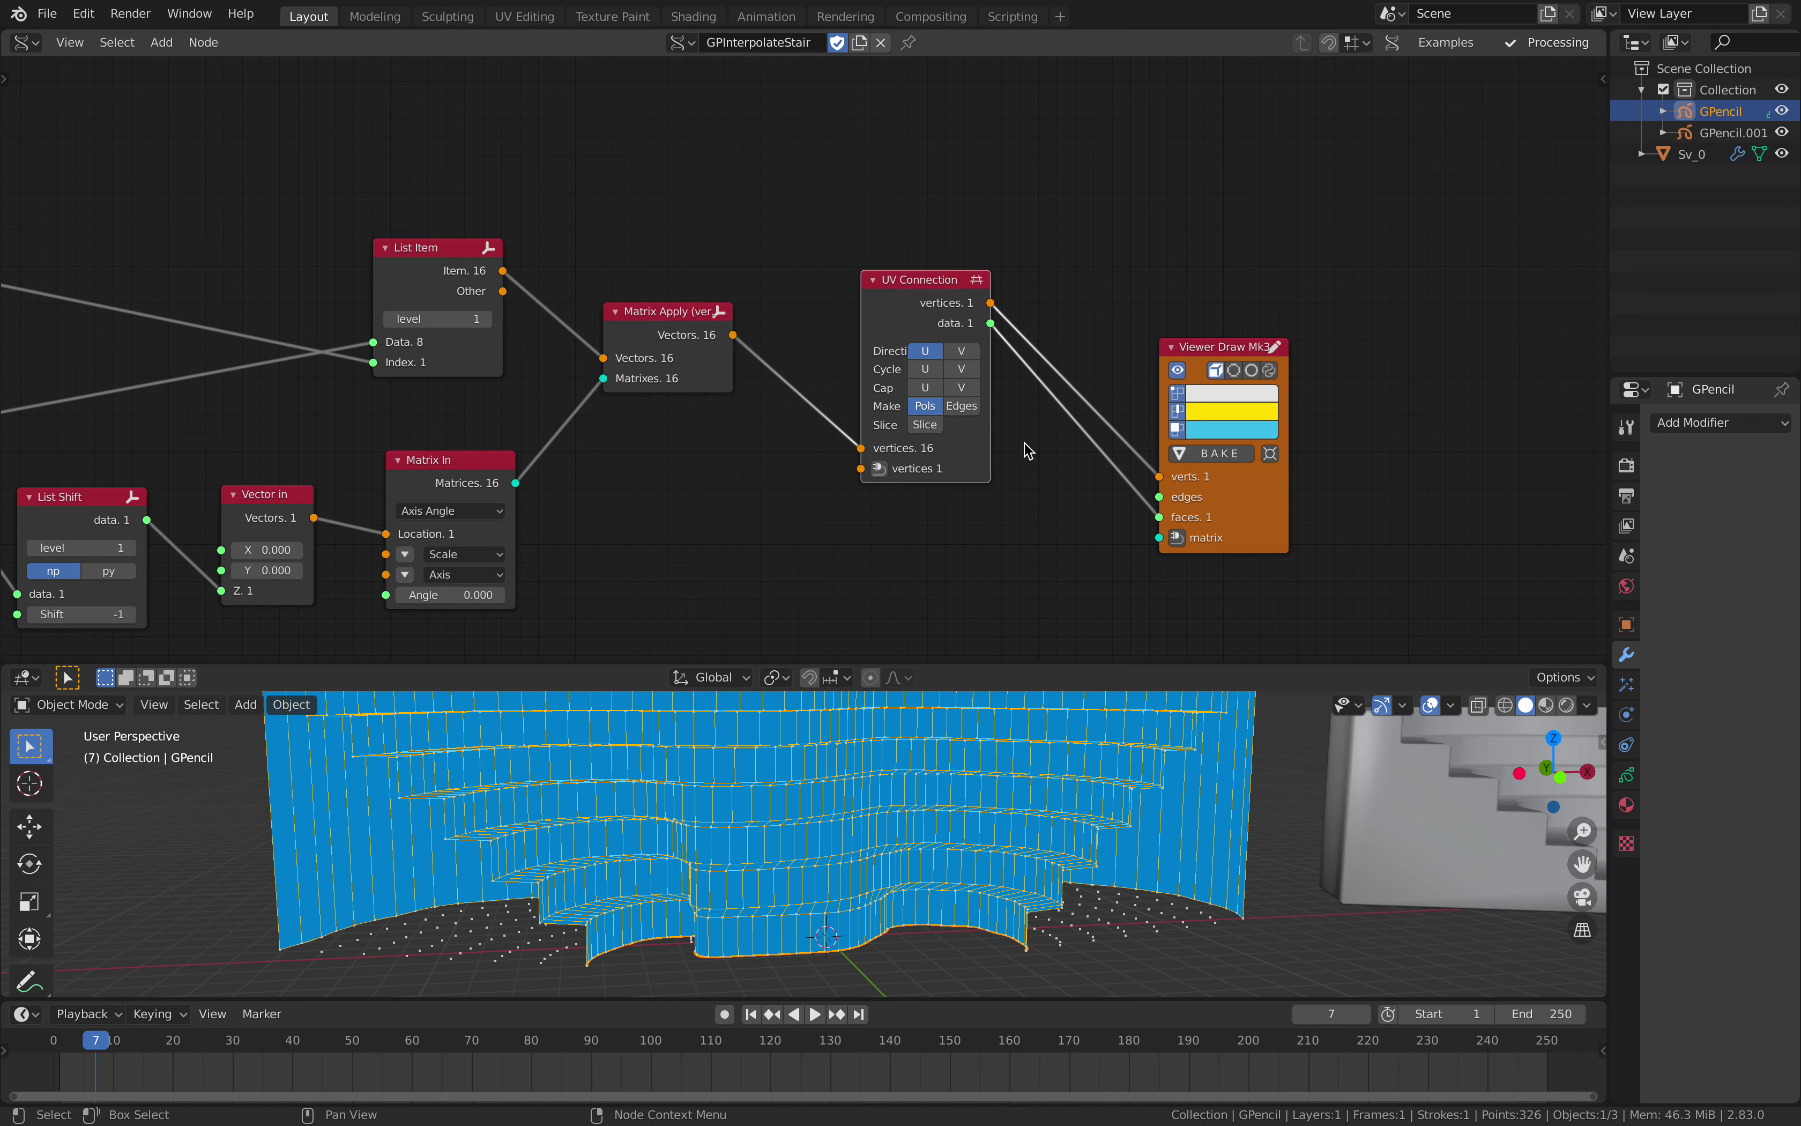
middle_drag(1028, 450, 807, 341)
drag(892, 289, 900, 232)
scroll(956, 821, down, 3)
mouse_move(946, 824)
middle_down()
mouse_move(860, 794)
mouse_move(893, 787)
mouse_move(681, 791)
mouse_move(723, 820)
mouse_move(864, 845)
mouse_move(968, 981)
mouse_move(923, 805)
mouse_move(696, 827)
mouse_move(778, 834)
middle_up()
scroll(738, 781, up, 2)
click(739, 781)
key(ctrl+s)
click(942, 882)
Lower the integer in the A Number.001 node to 6 and set it back to 8.
middle_drag(7, 361, 1419, 514)
middle_drag(367, 337, 1167, 390)
middle_drag(506, 395, 774, 362)
scroll(519, 471, up, 3)
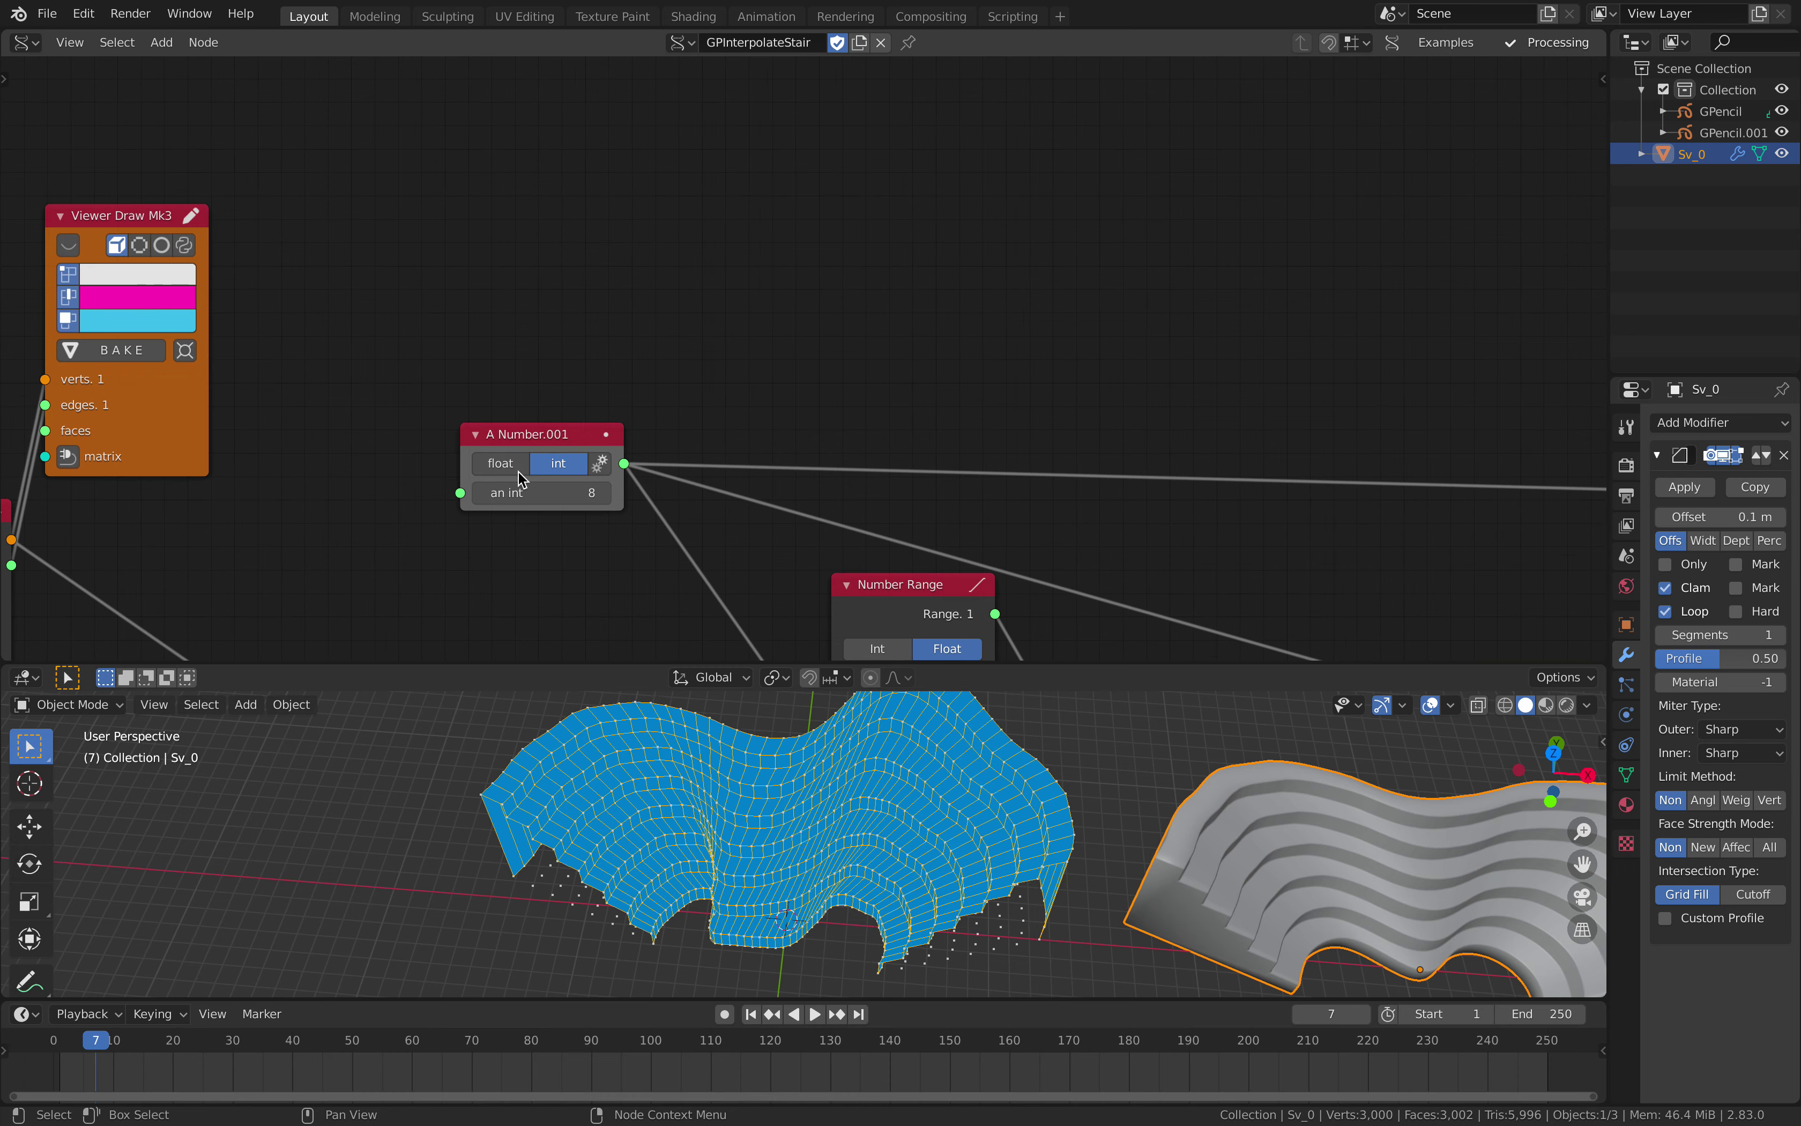
click(479, 494)
click(479, 494)
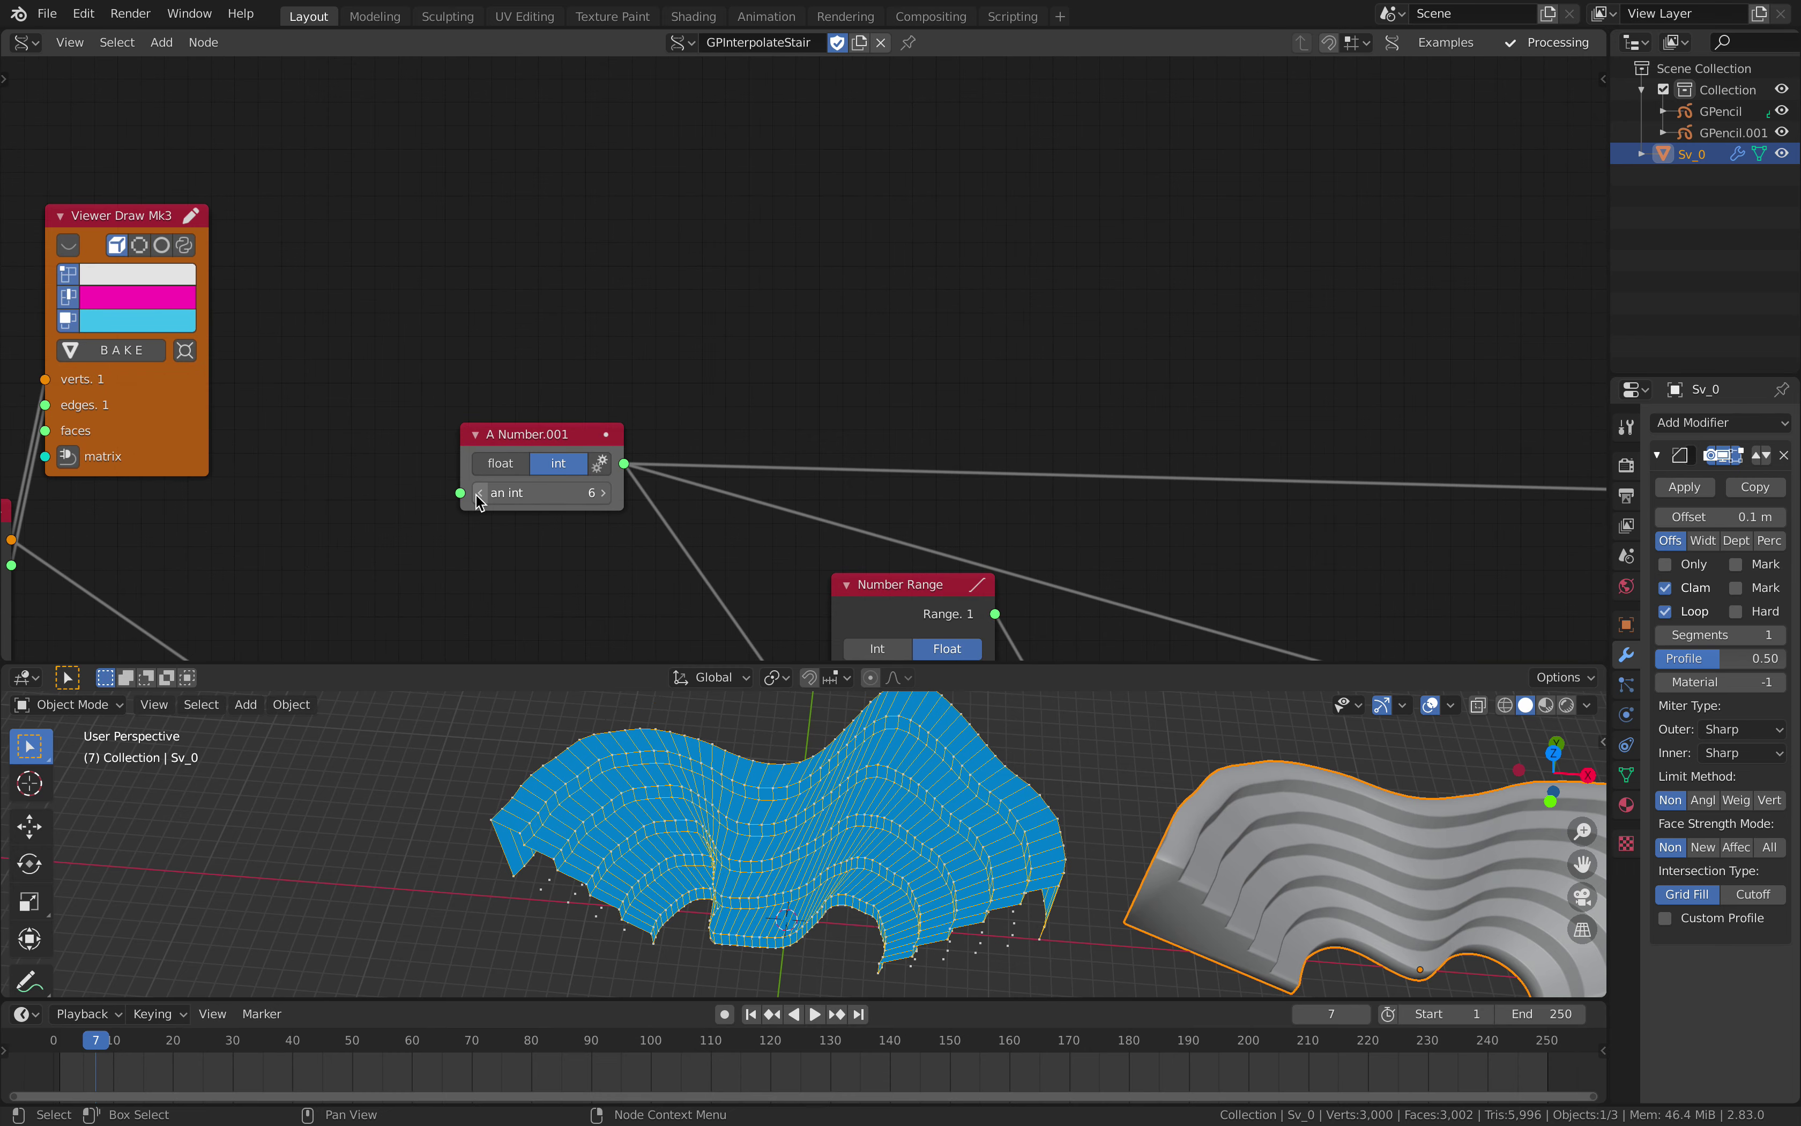
click(603, 494)
click(603, 494)
Play the animation, scrub back along the timeline, stop playback and return to frame 1.
middle_drag(981, 897, 1021, 875)
key(space)
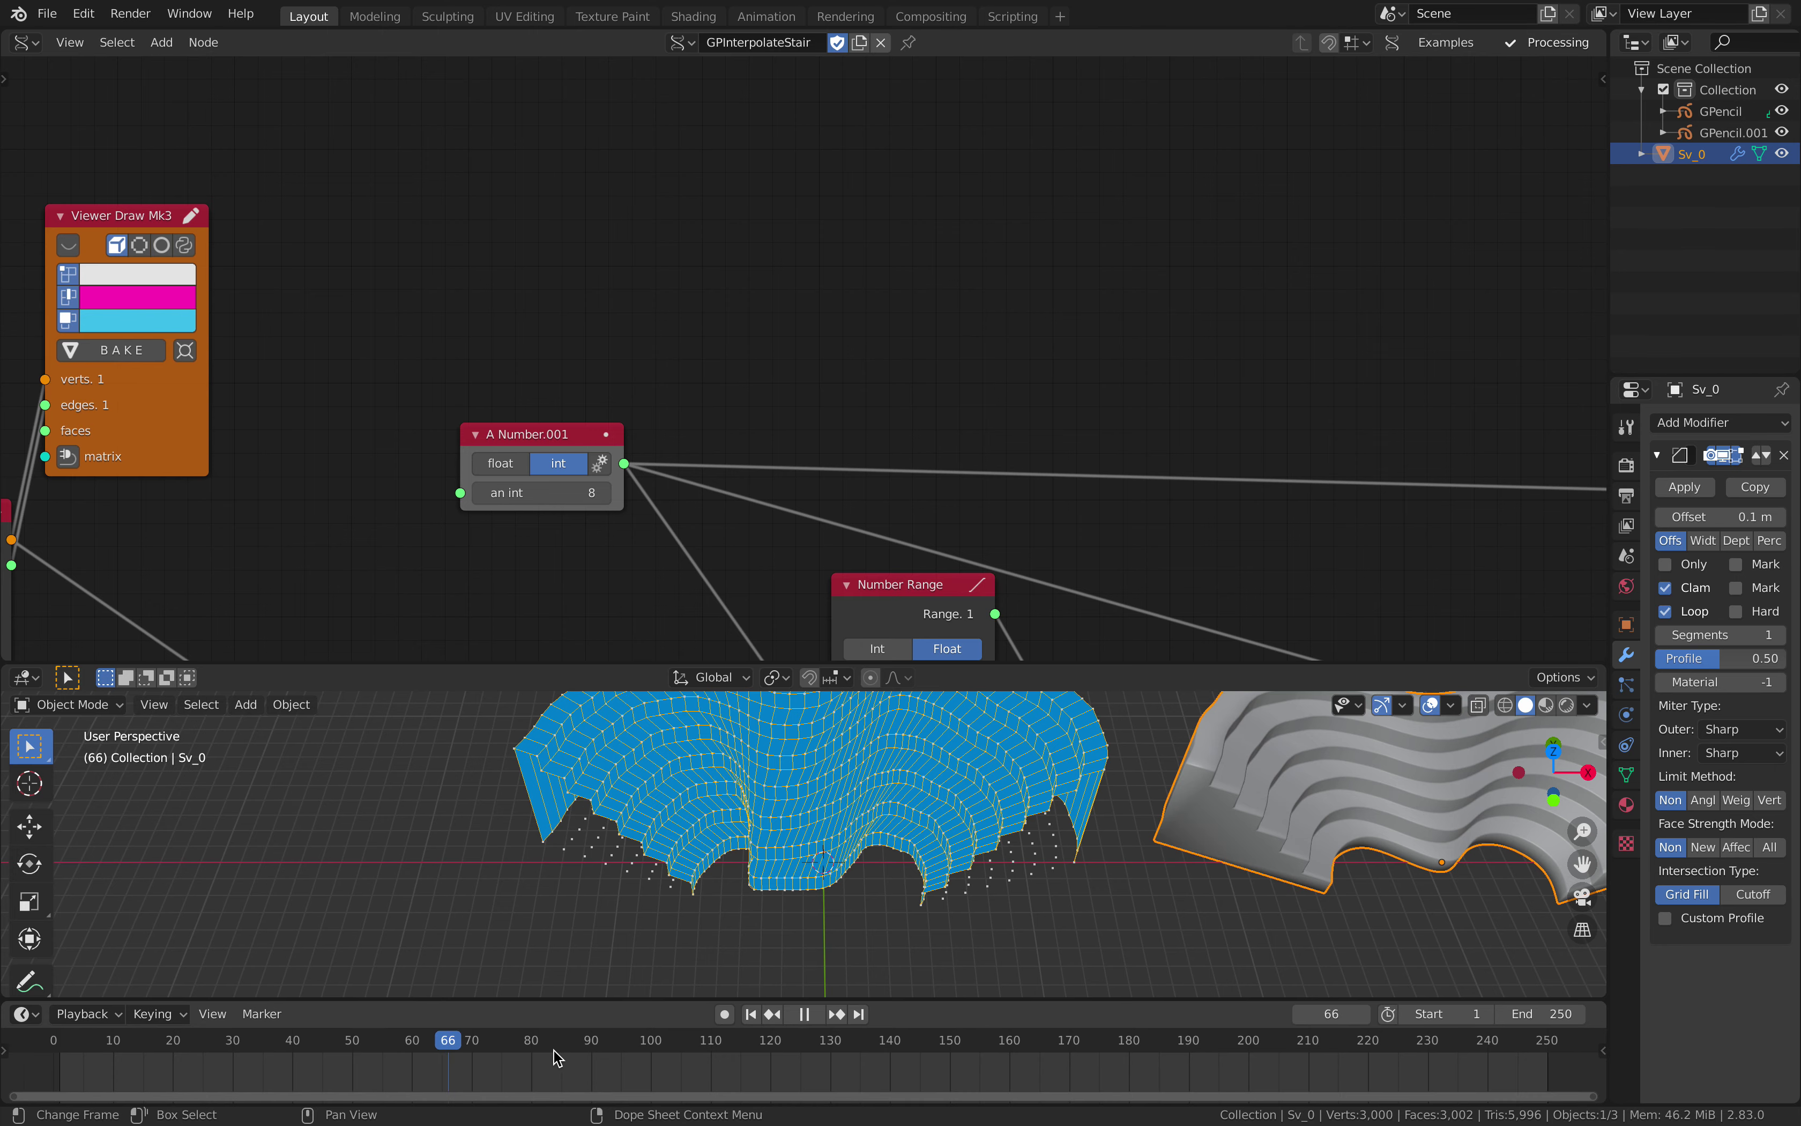
drag(223, 1041, 56, 1057)
key(space)
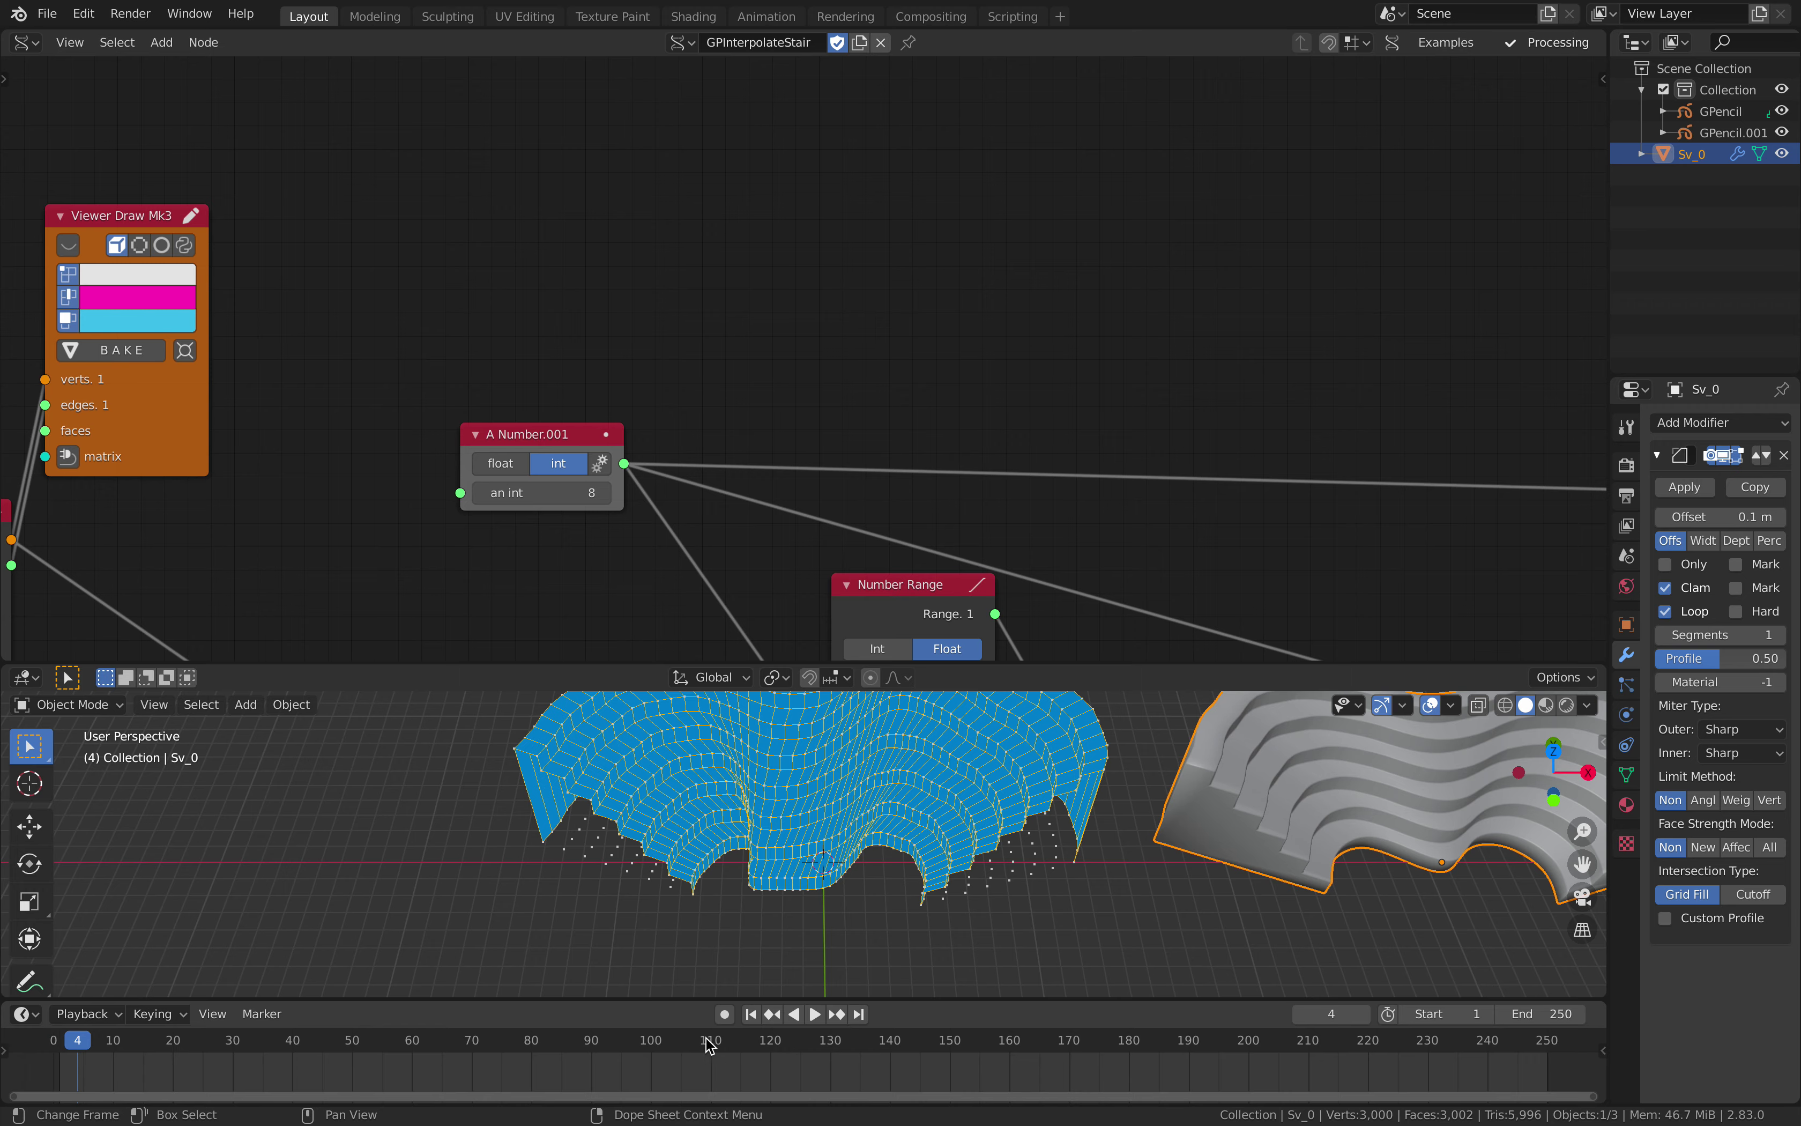
click(751, 1015)
Enter Edit Mode on the front grease pencil stroke in top view and move a point of its central bulge with proportional editing.
click(825, 890)
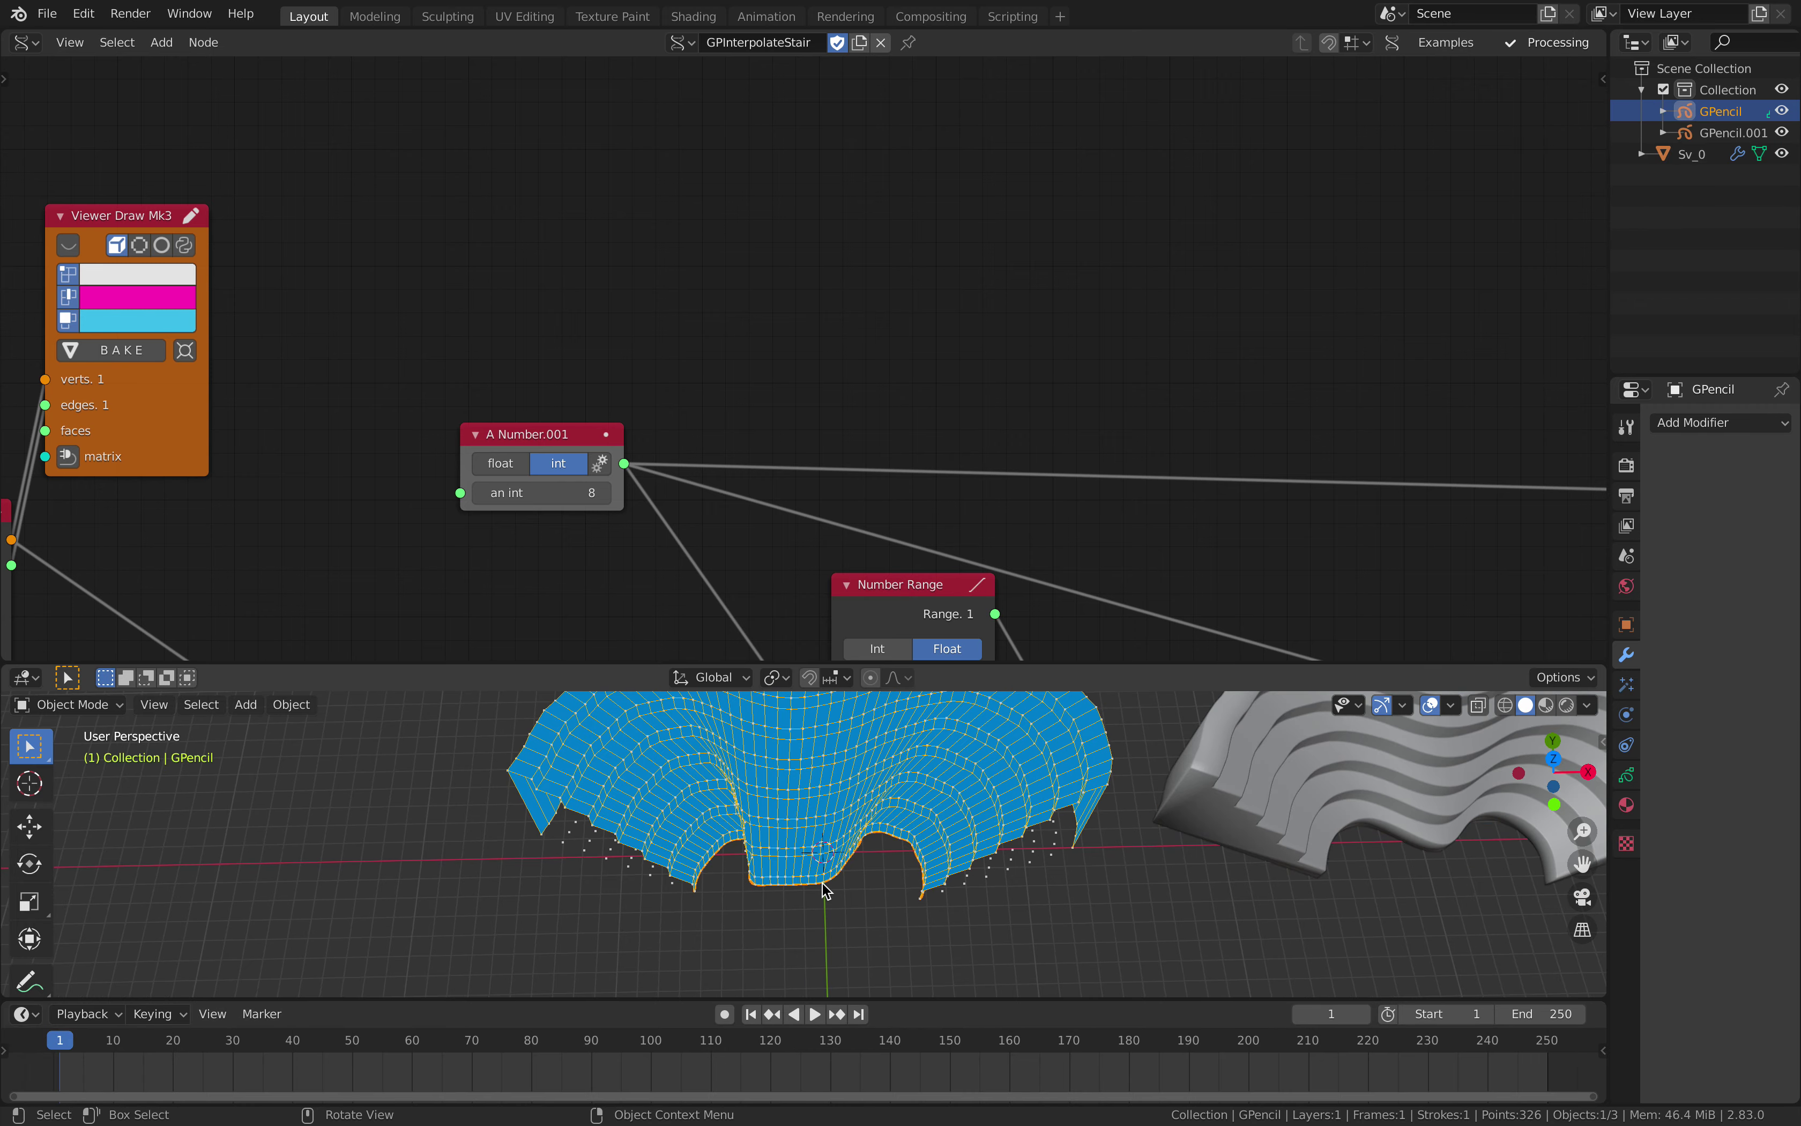
scroll(817, 917, up, 2)
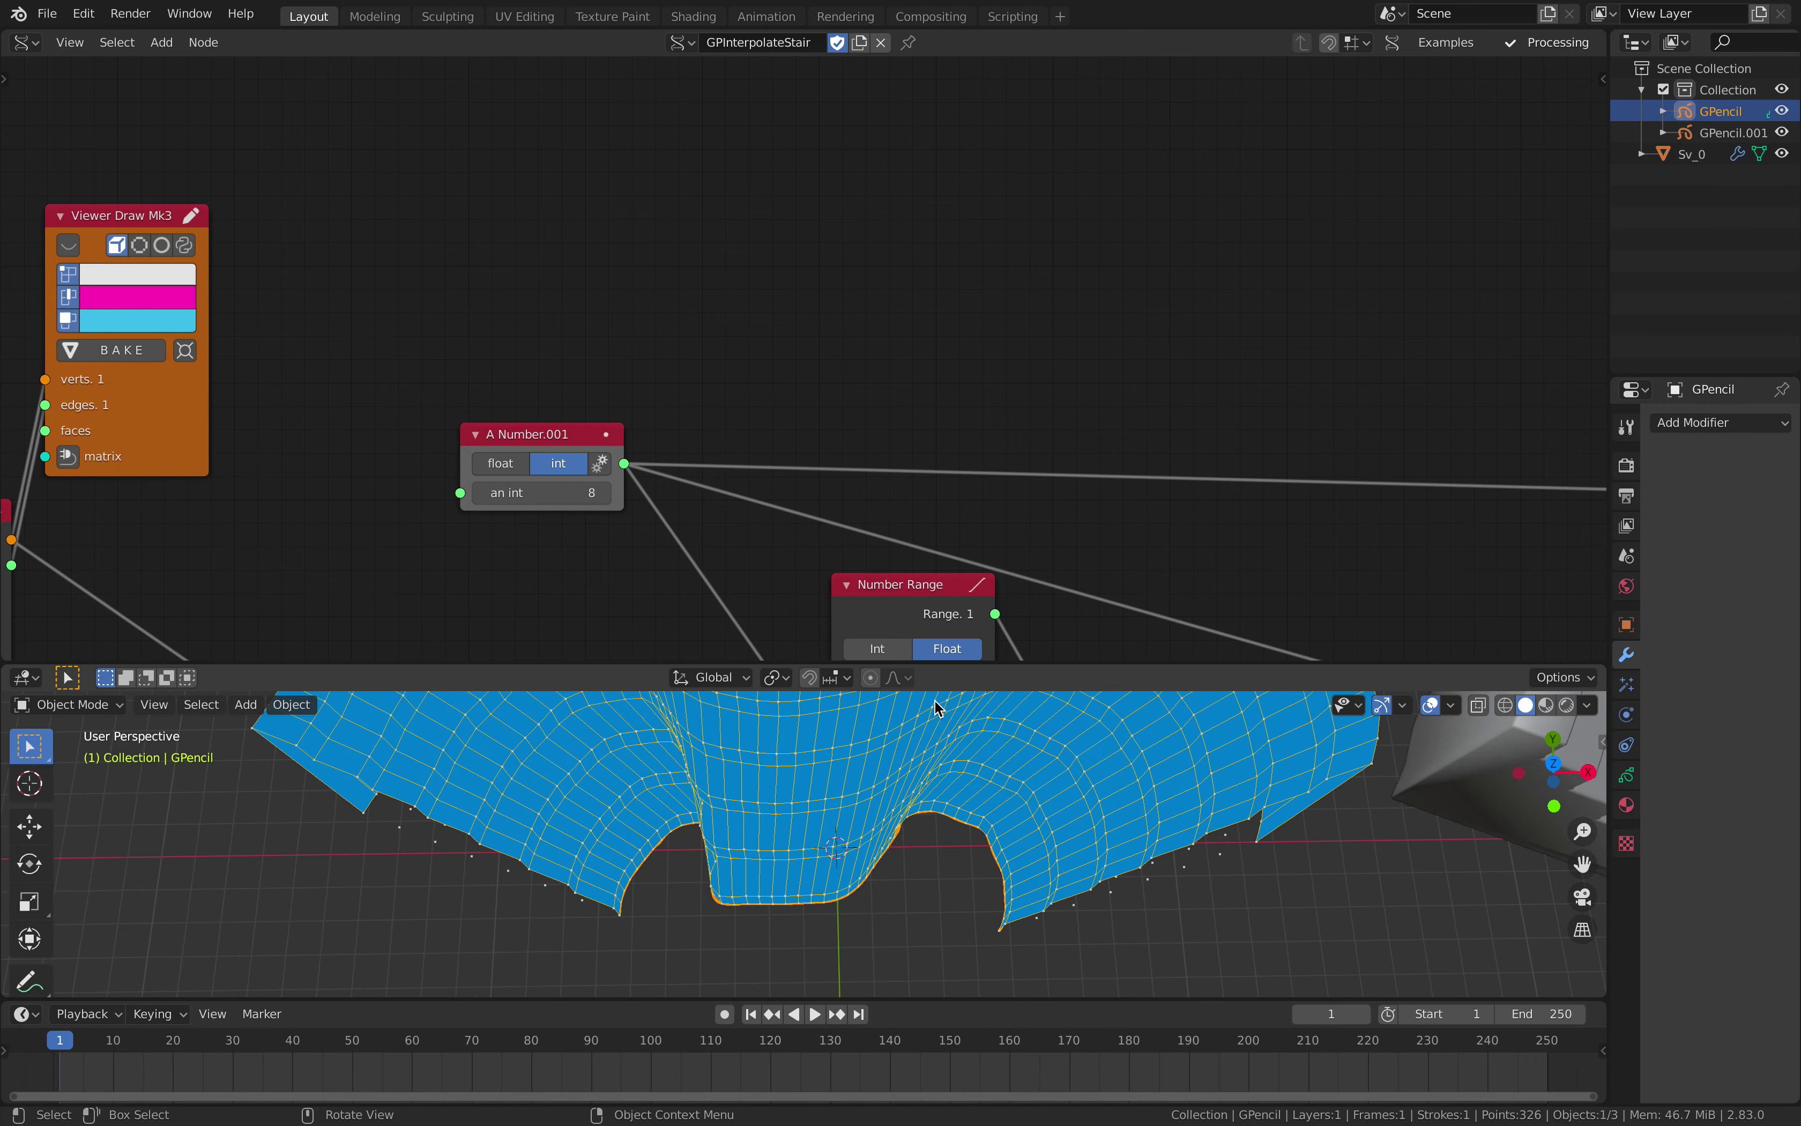
click(1554, 739)
click(1554, 738)
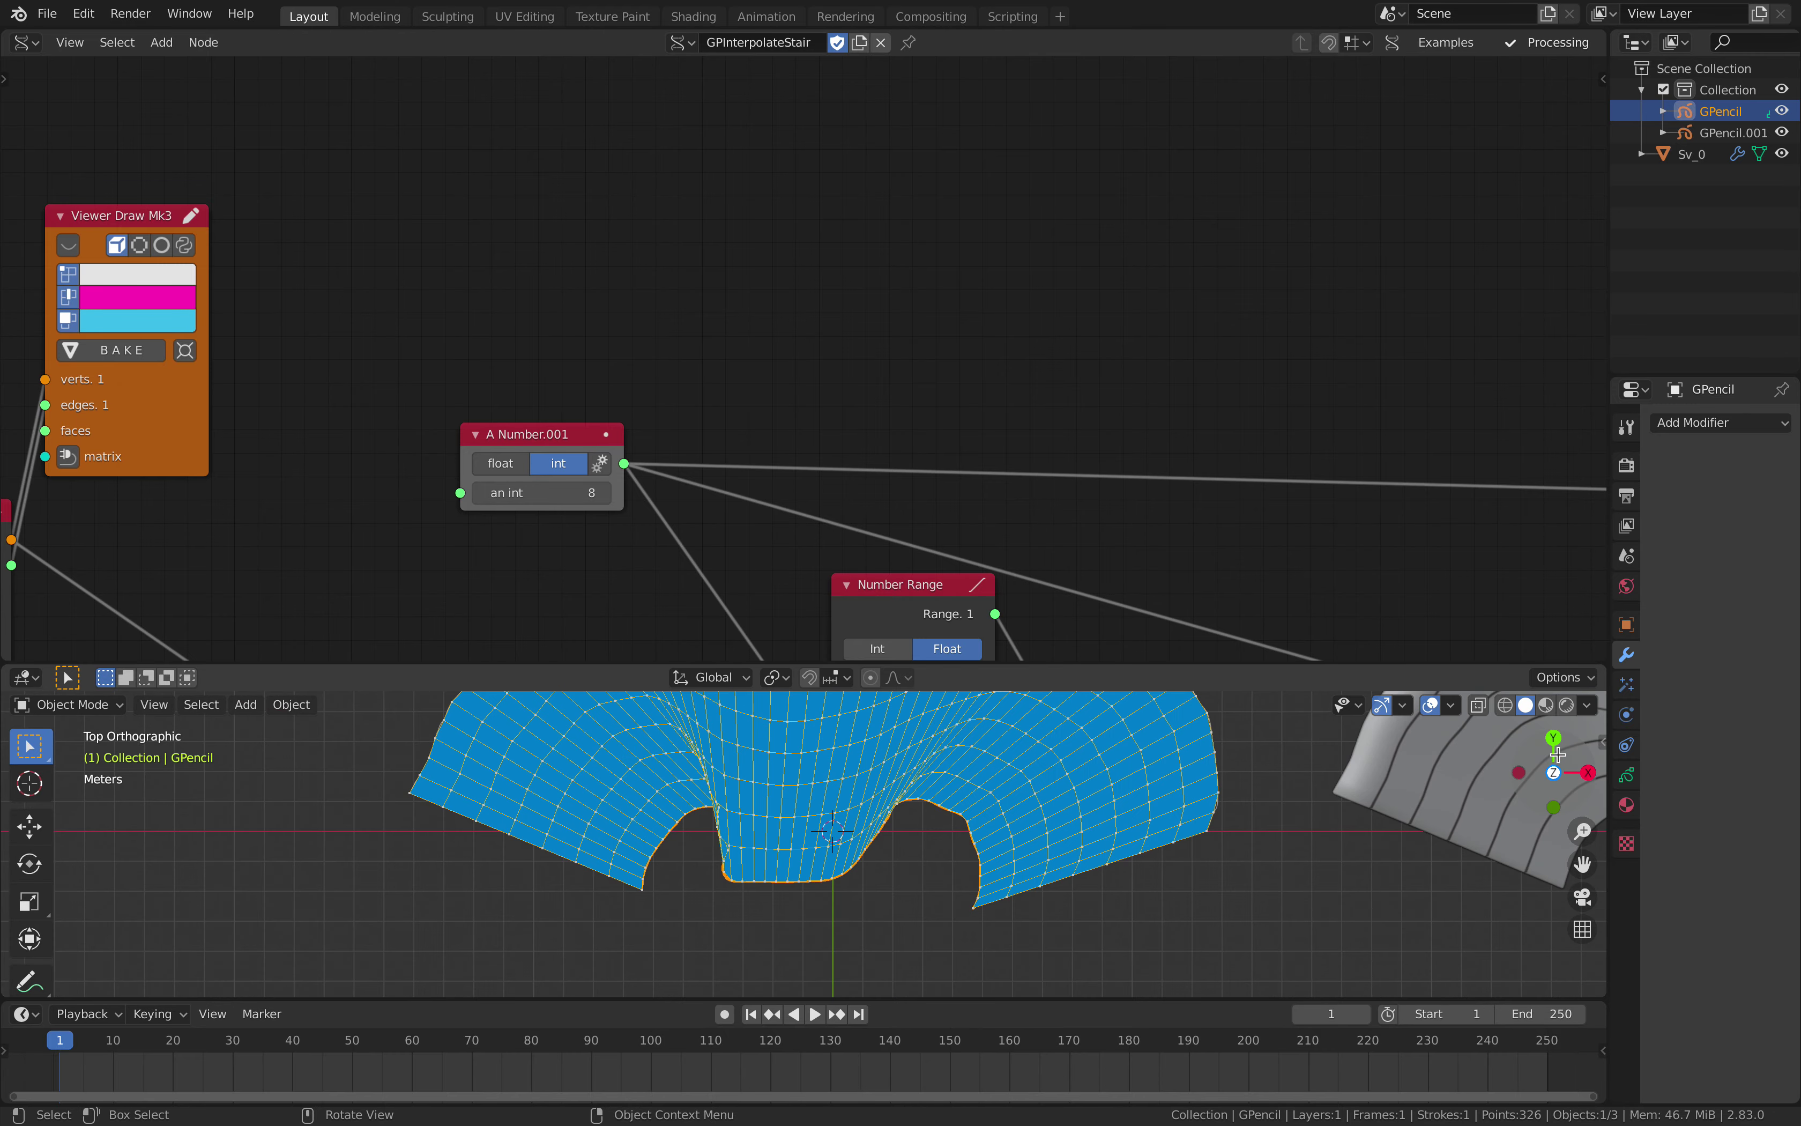
key(Tab)
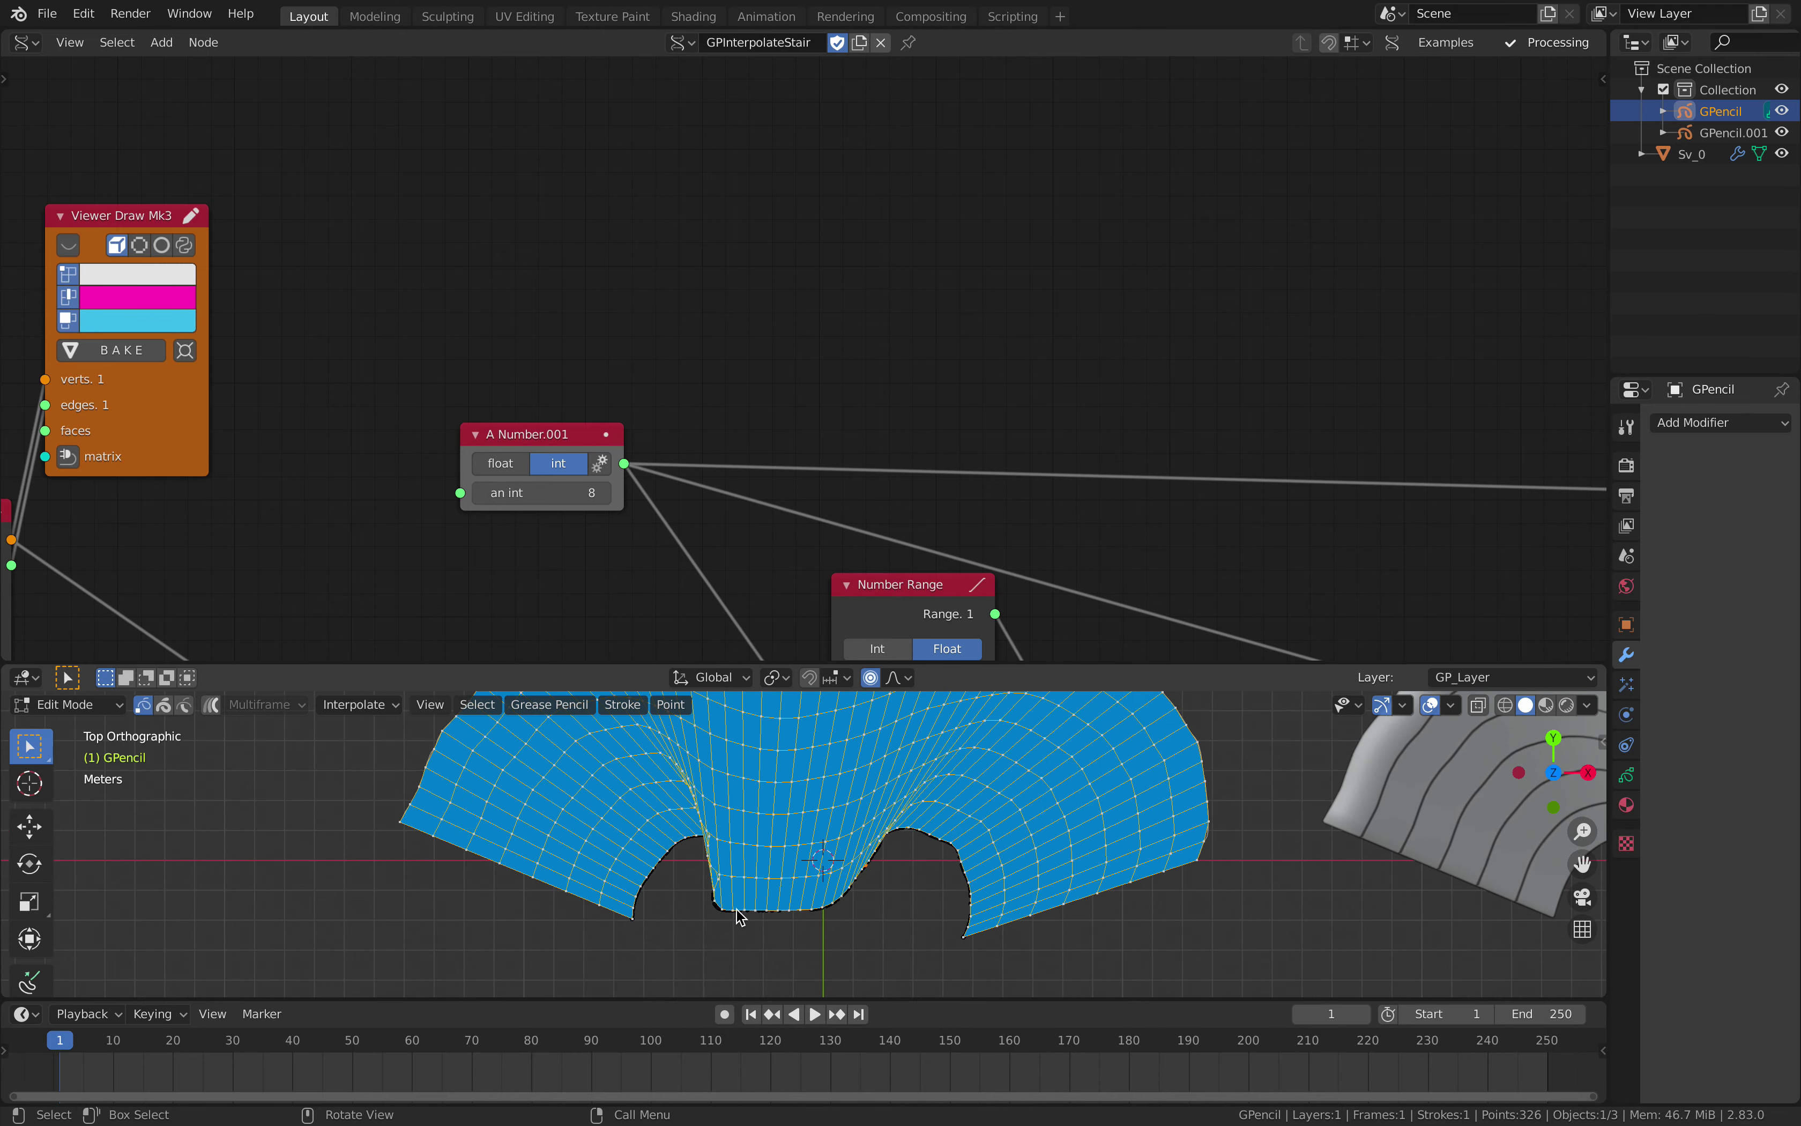
key(g)
scroll(774, 909, down, 4)
click(783, 904)
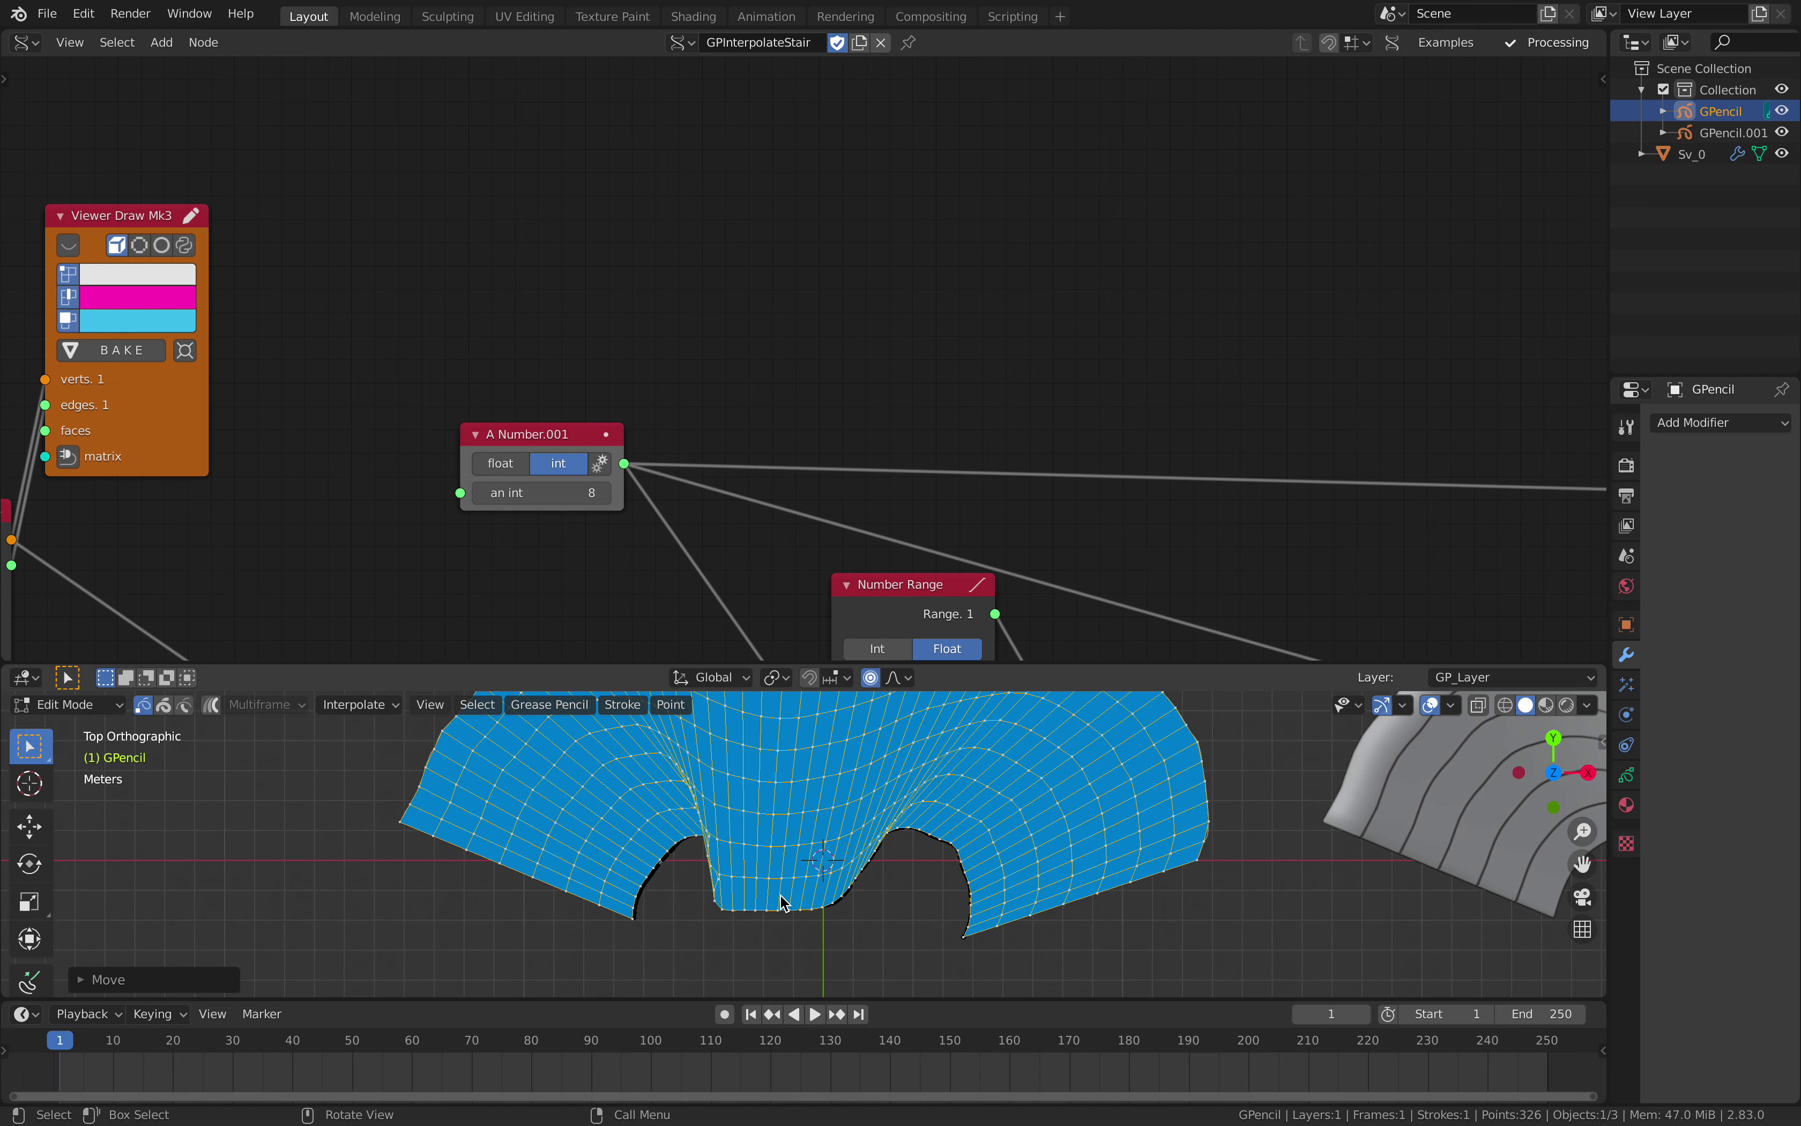
While the animation plays, pull the stroke's central bulge inward and raise its neighbouring arch with proportional editing.
key(space)
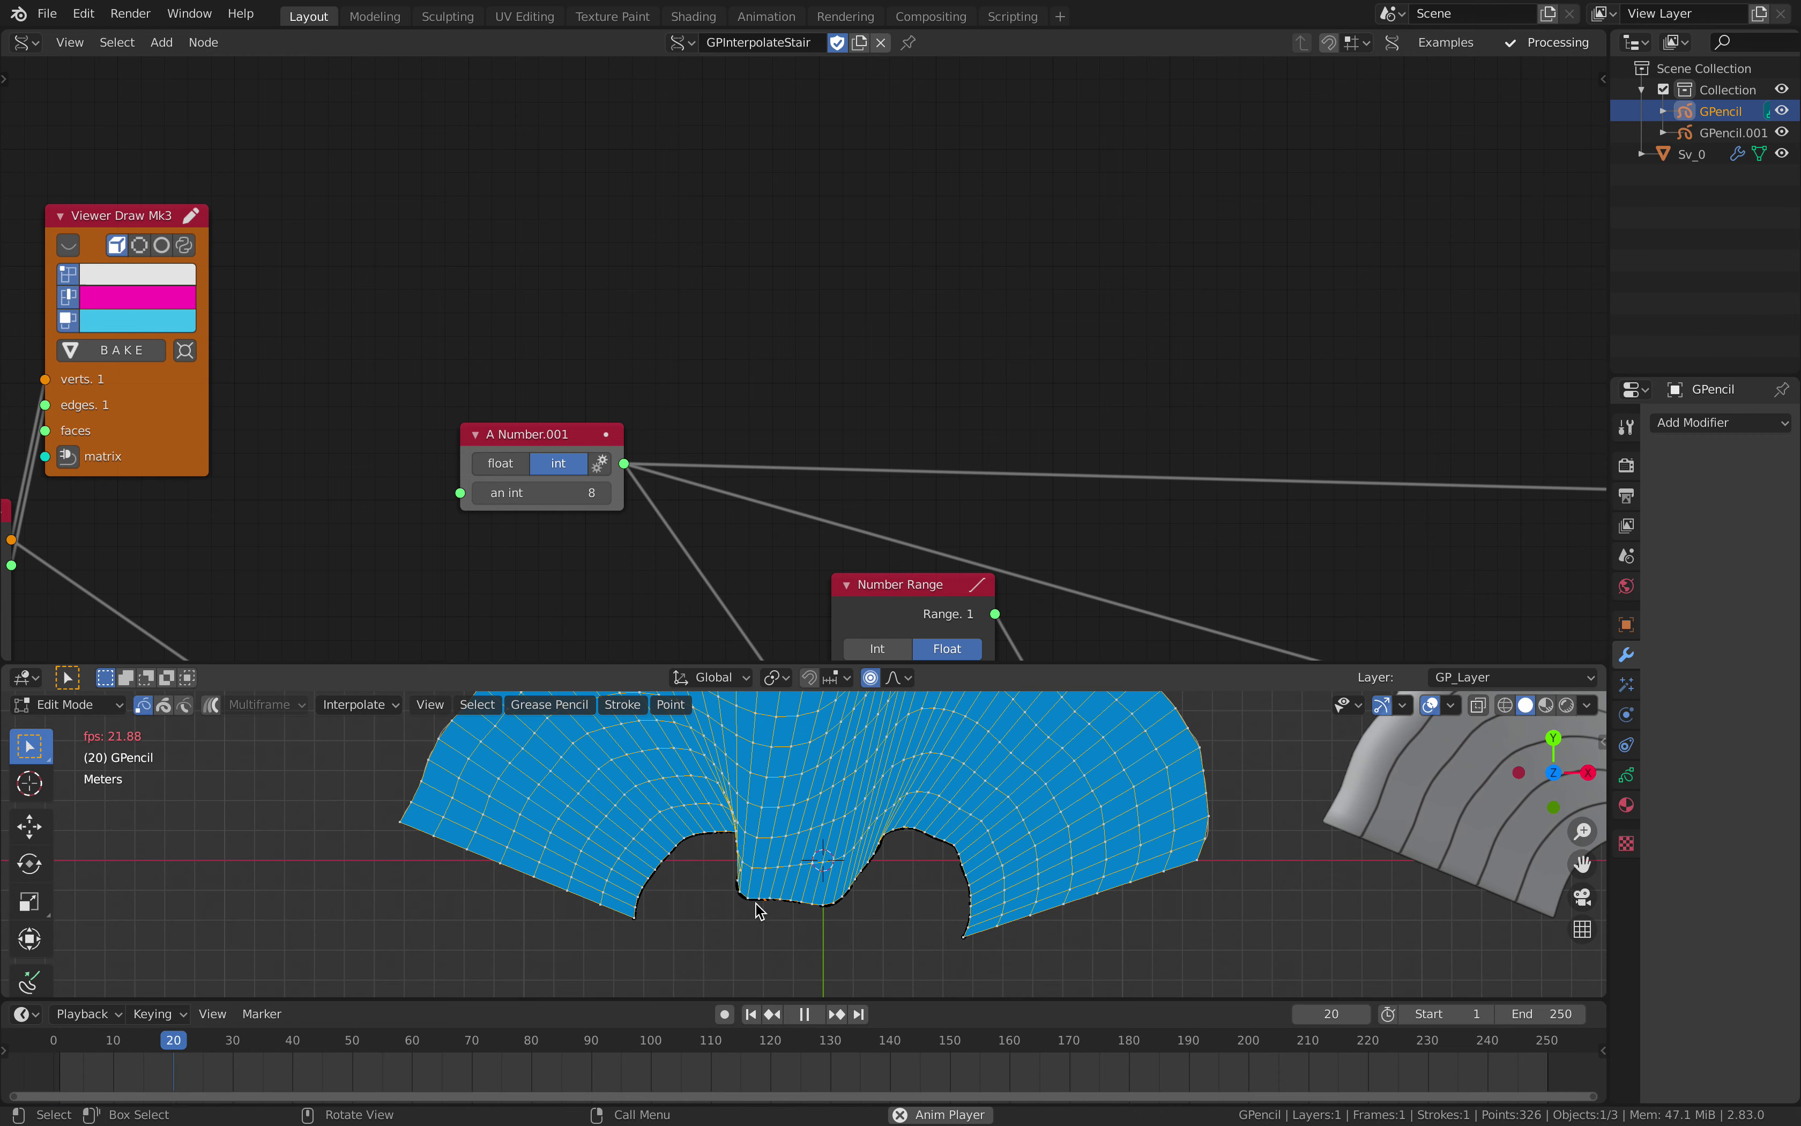
key(g)
click(776, 877)
key(g)
click(810, 858)
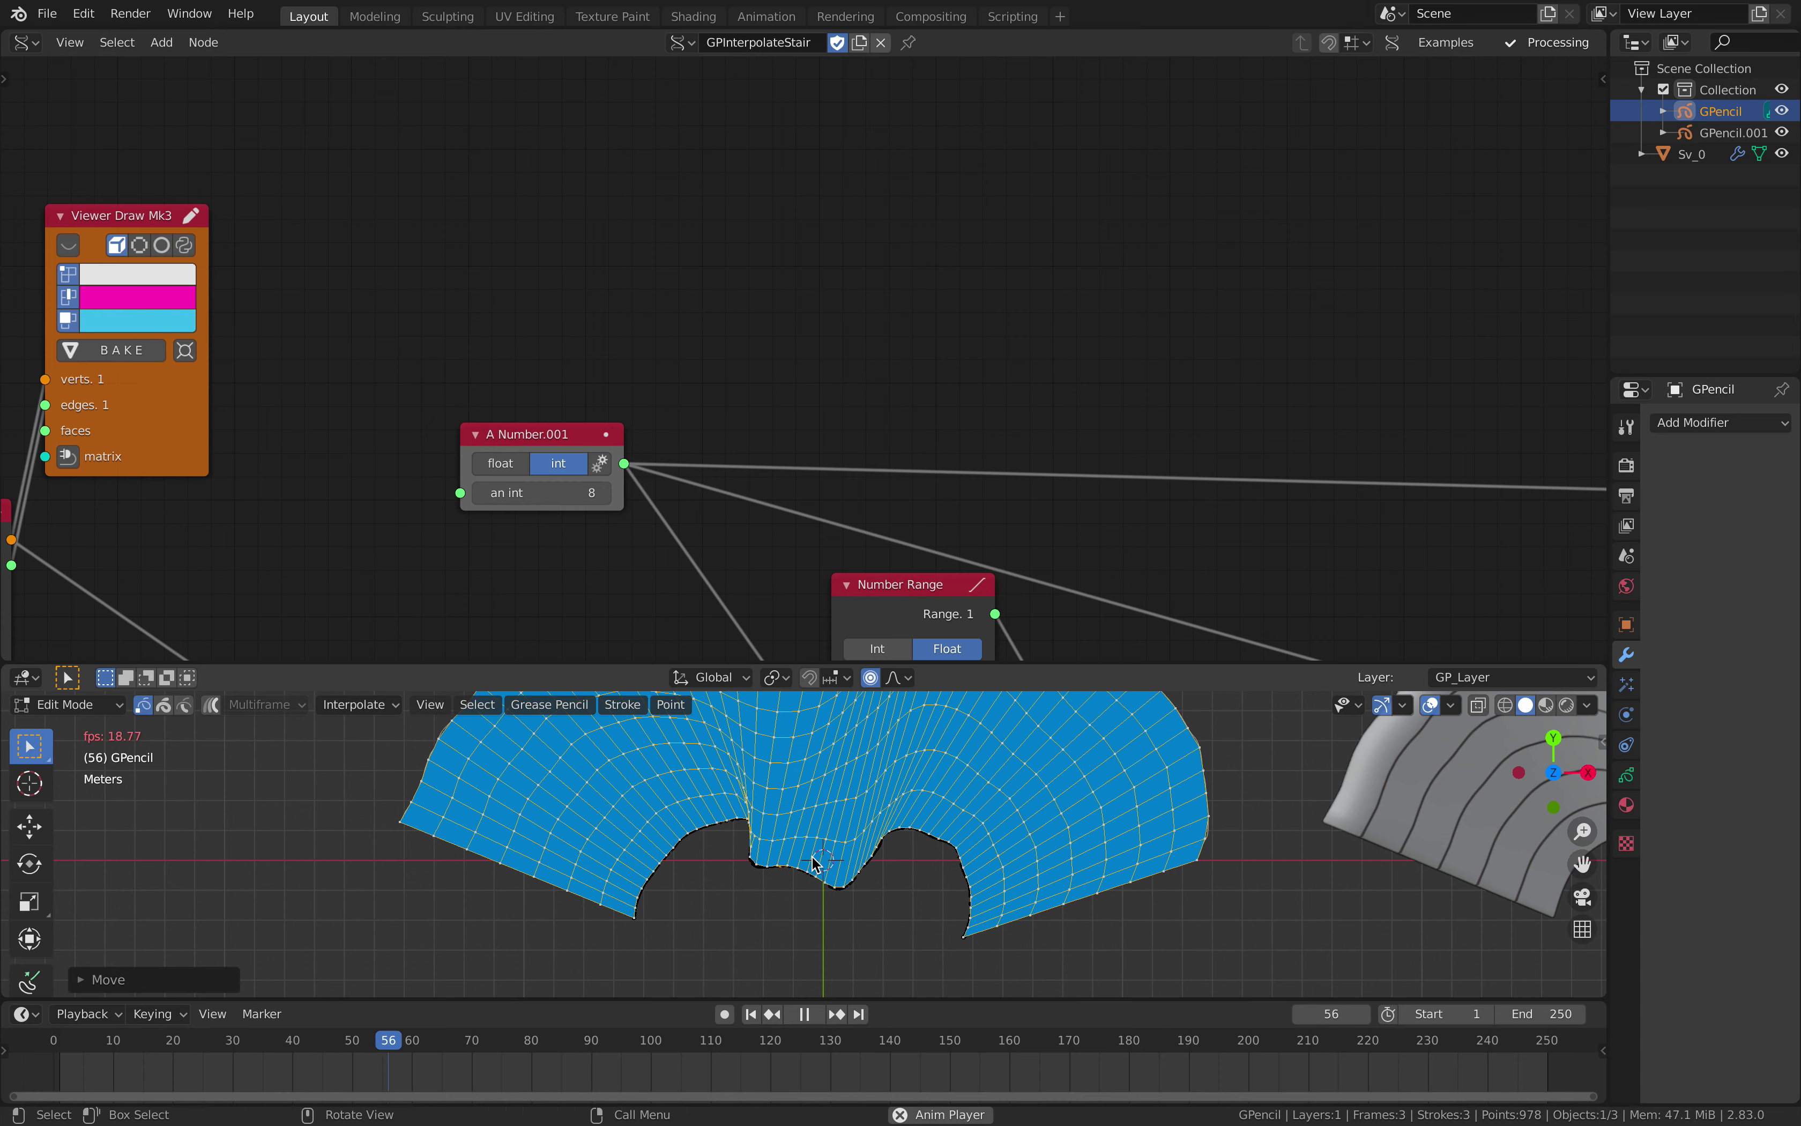
key(g)
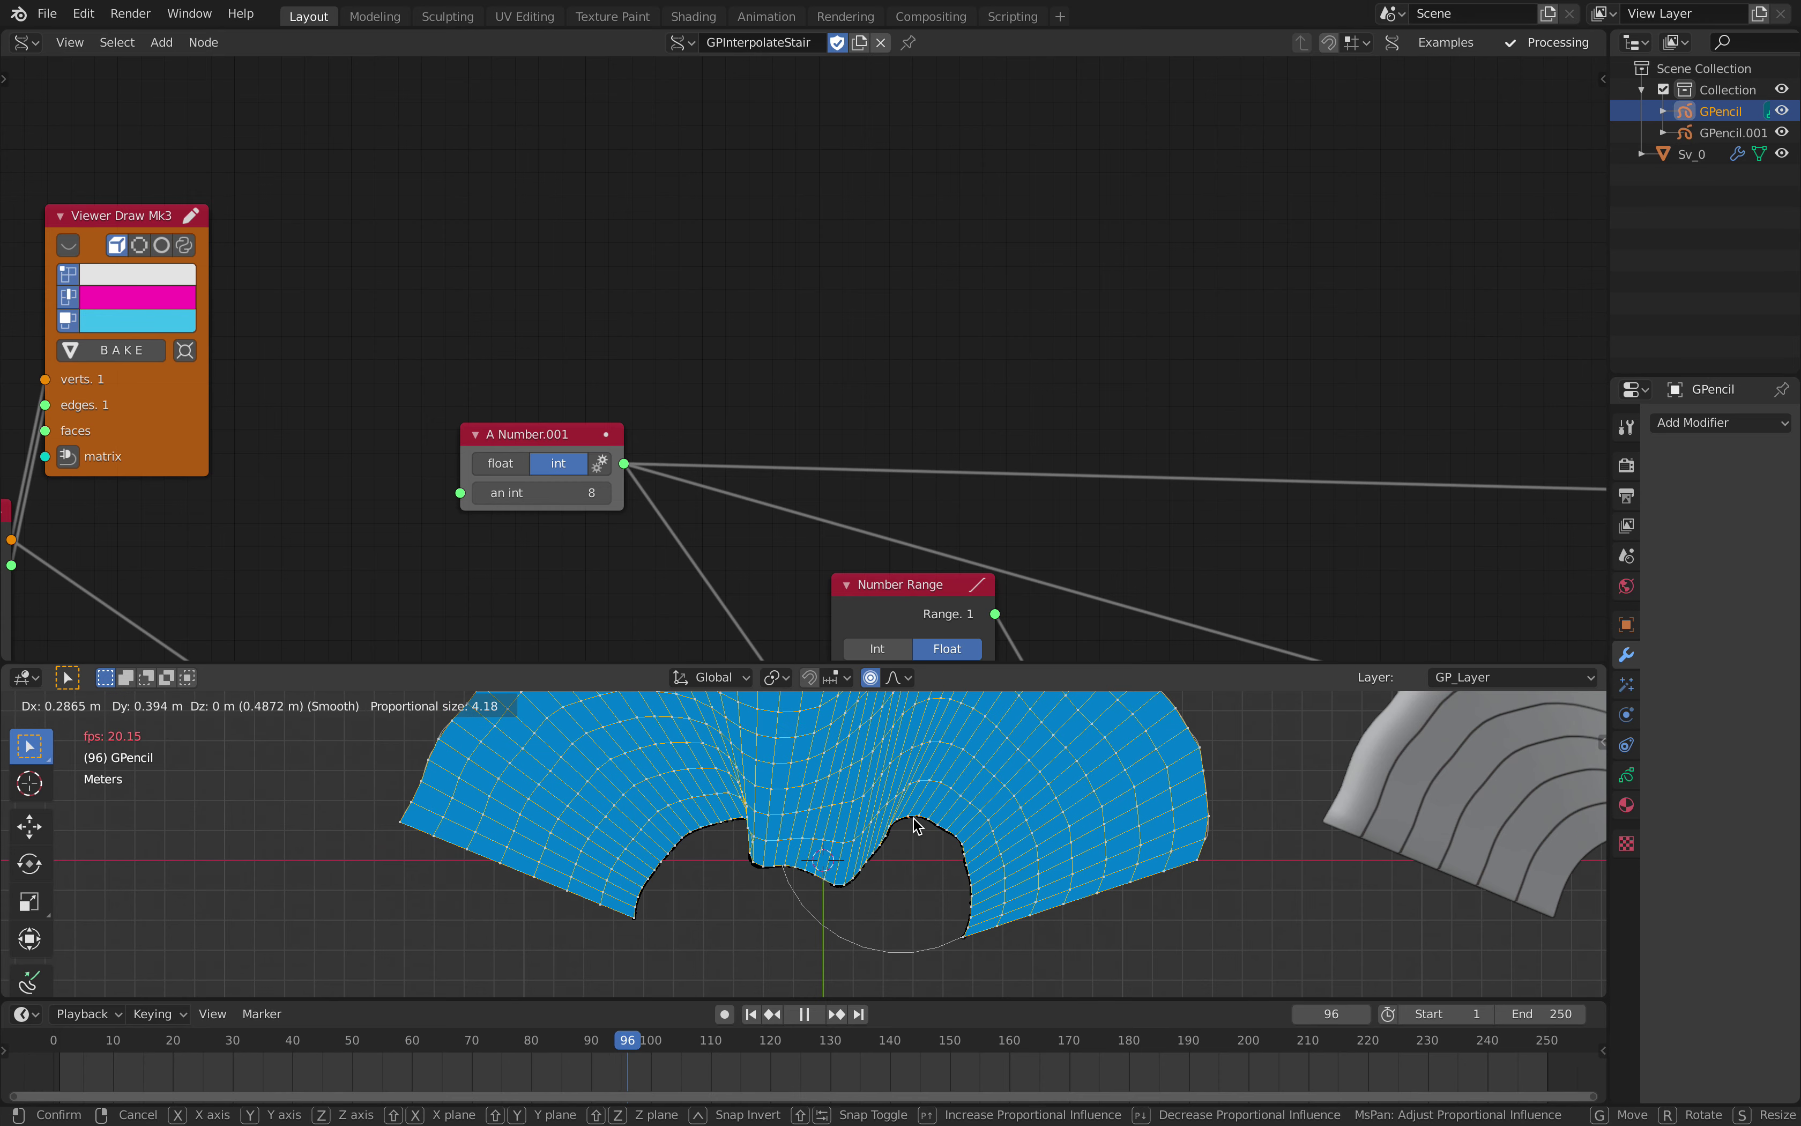
click(914, 825)
Reshape the central bulge of the stroke further during playback, reducing the proportional size to 1.61.
key(g)
click(775, 856)
key(g)
scroll(771, 848, up, 1)
scroll(771, 845, up, 9)
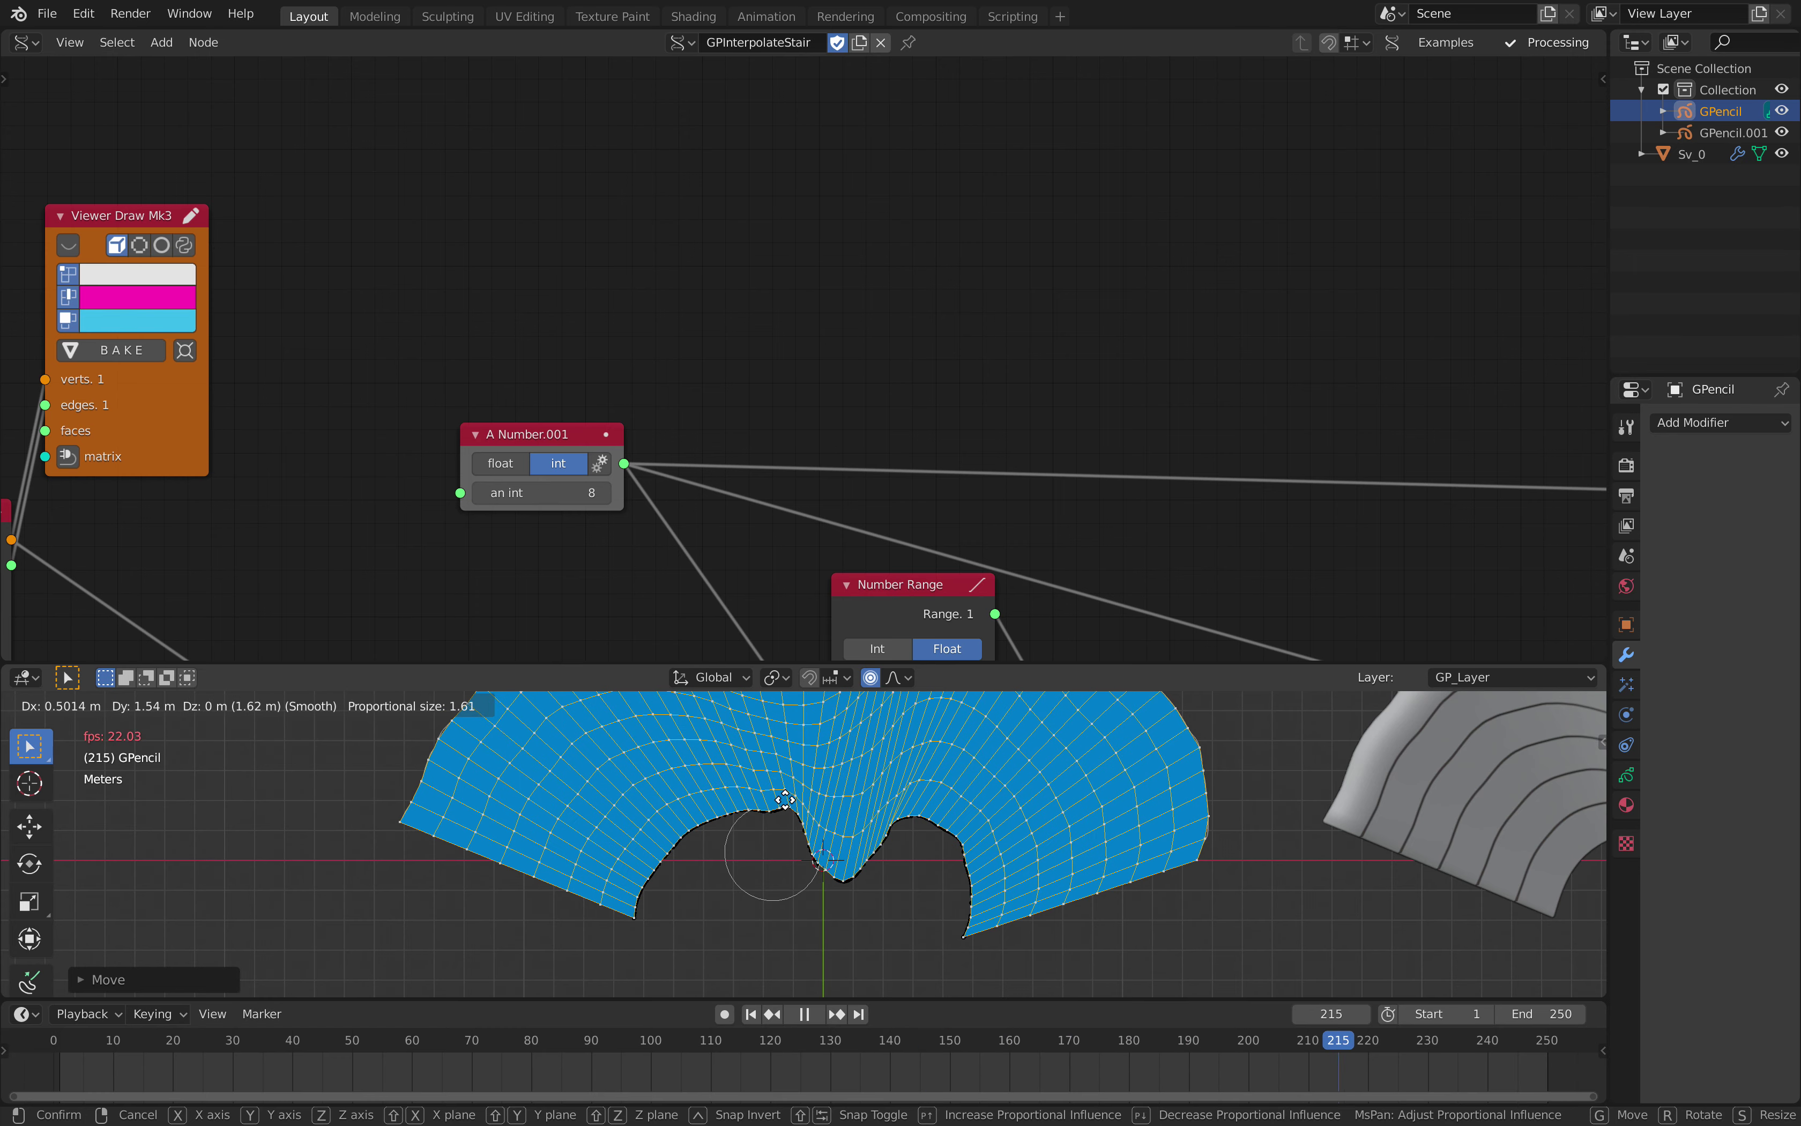
click(843, 837)
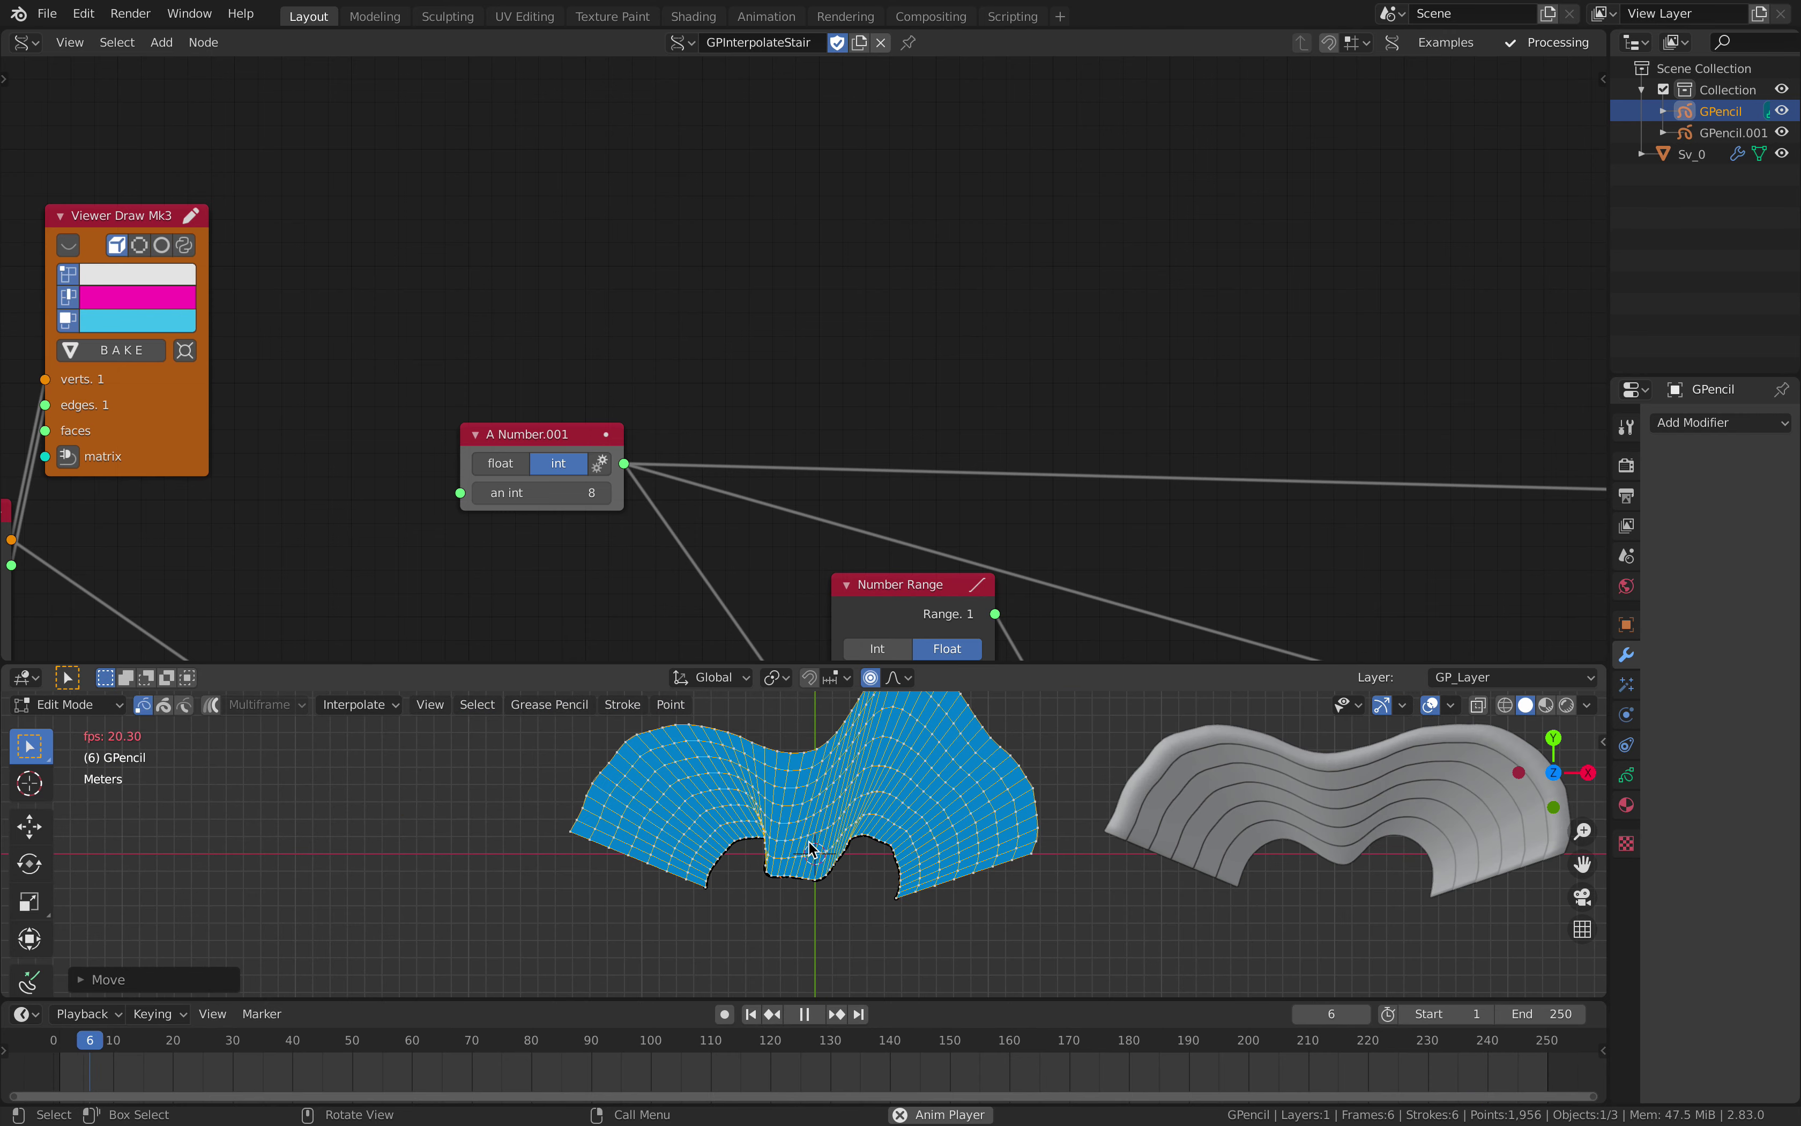
Return to Object Mode with everything deselected and play and scrub the timeline to review the changing stairs.
key(Tab)
key(alt+a)
key(space)
drag(64, 1046, 1025, 1033)
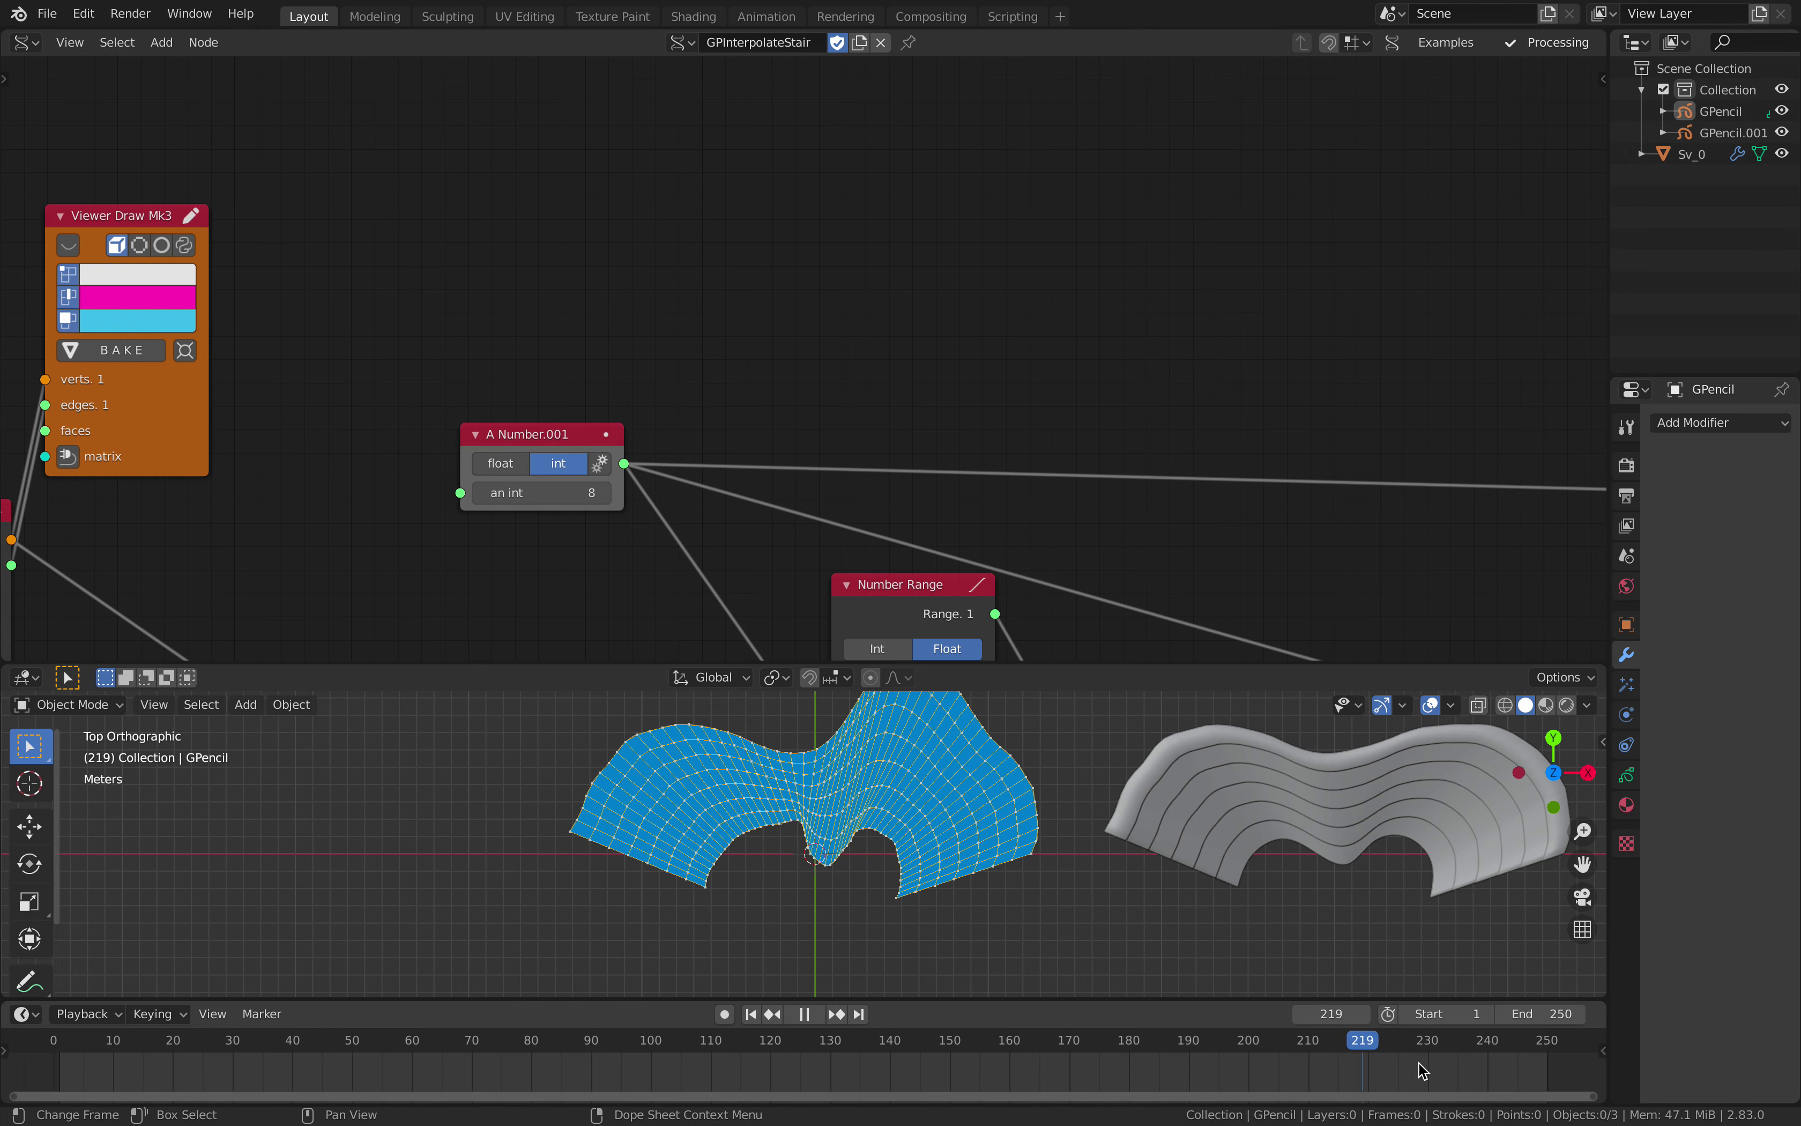
key(space)
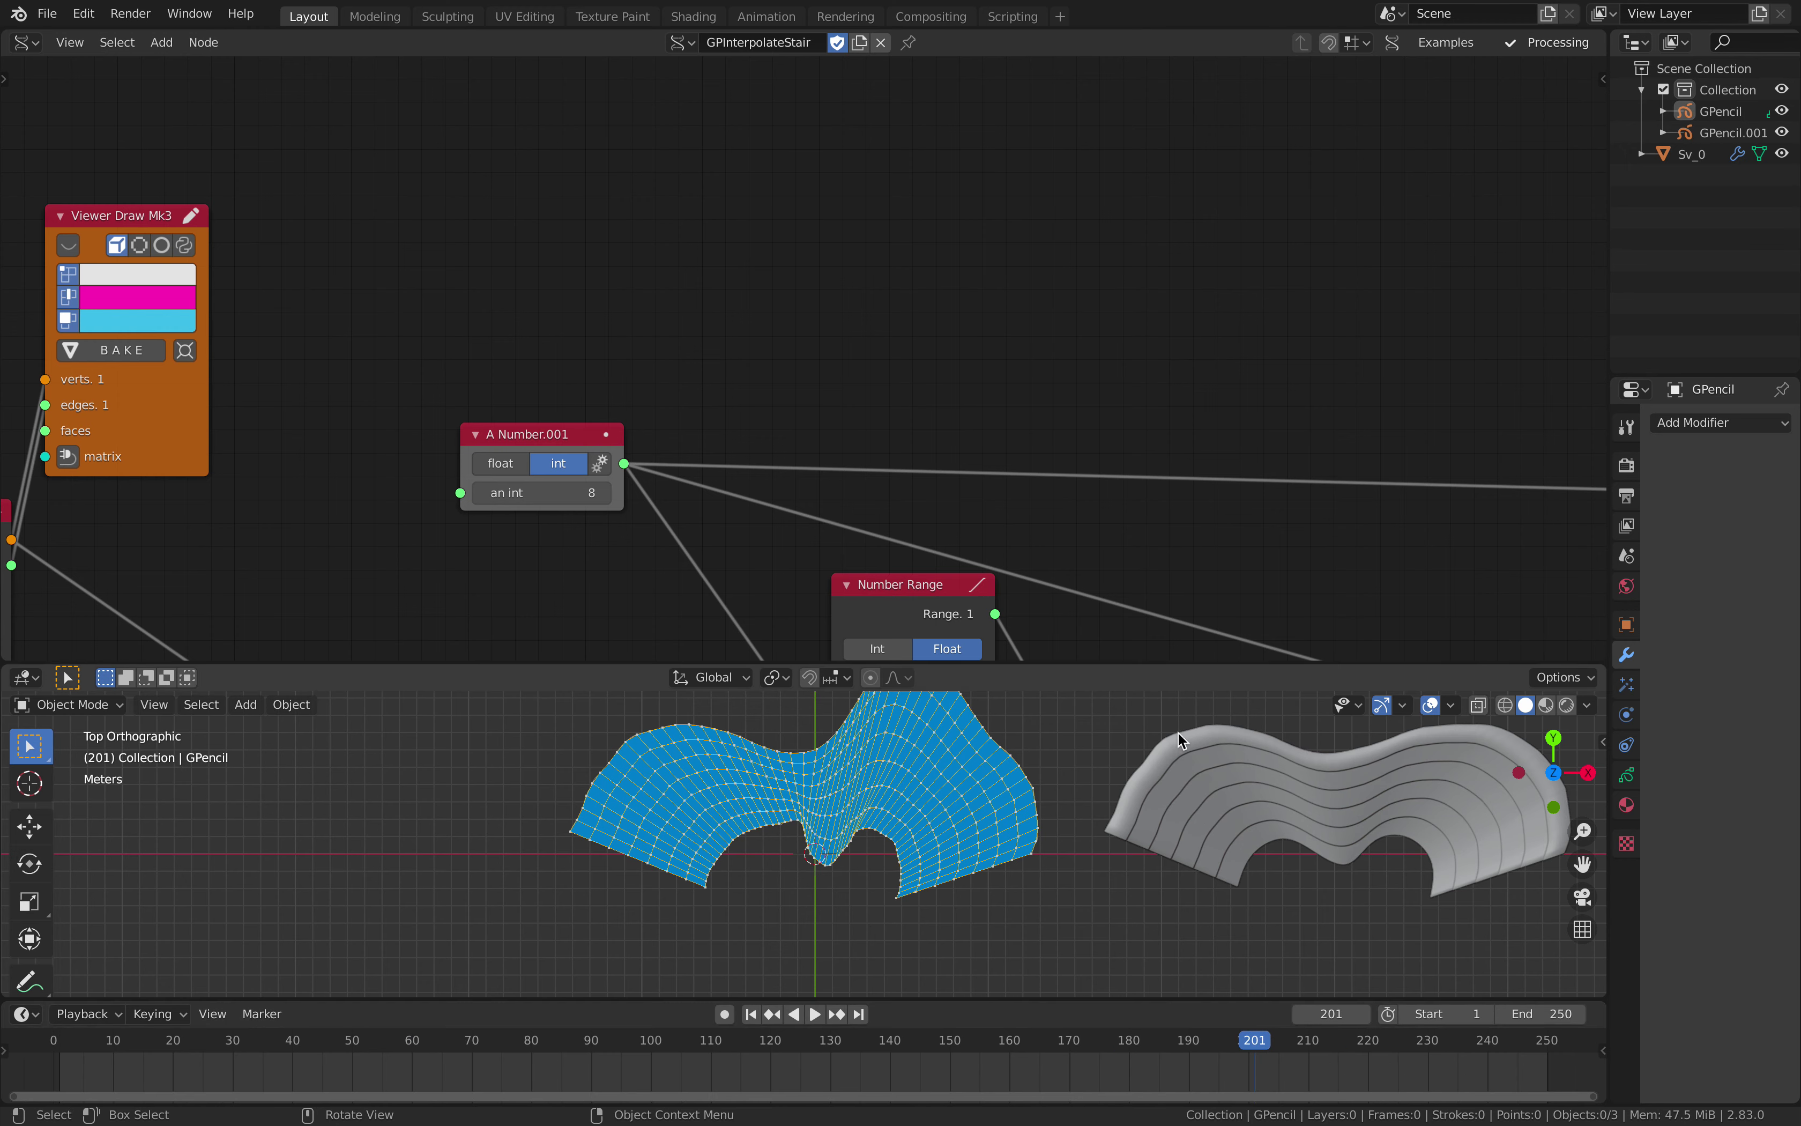
Enlarge the 3D viewport, view the stairs in perspective and set the timeline to frame 224.
drag(1151, 663, 1149, 547)
middle_drag(1061, 827, 1024, 700)
scroll(1023, 700, up, 2)
scroll(1023, 697, up, 1)
drag(1221, 1036, 1201, 1003)
middle_drag(1365, 989, 818, 737)
click(55, 589)
click(59, 612)
middle_drag(432, 716, 437, 676)
key(Escape)
middle_drag(726, 894, 1080, 944)
click(1392, 1039)
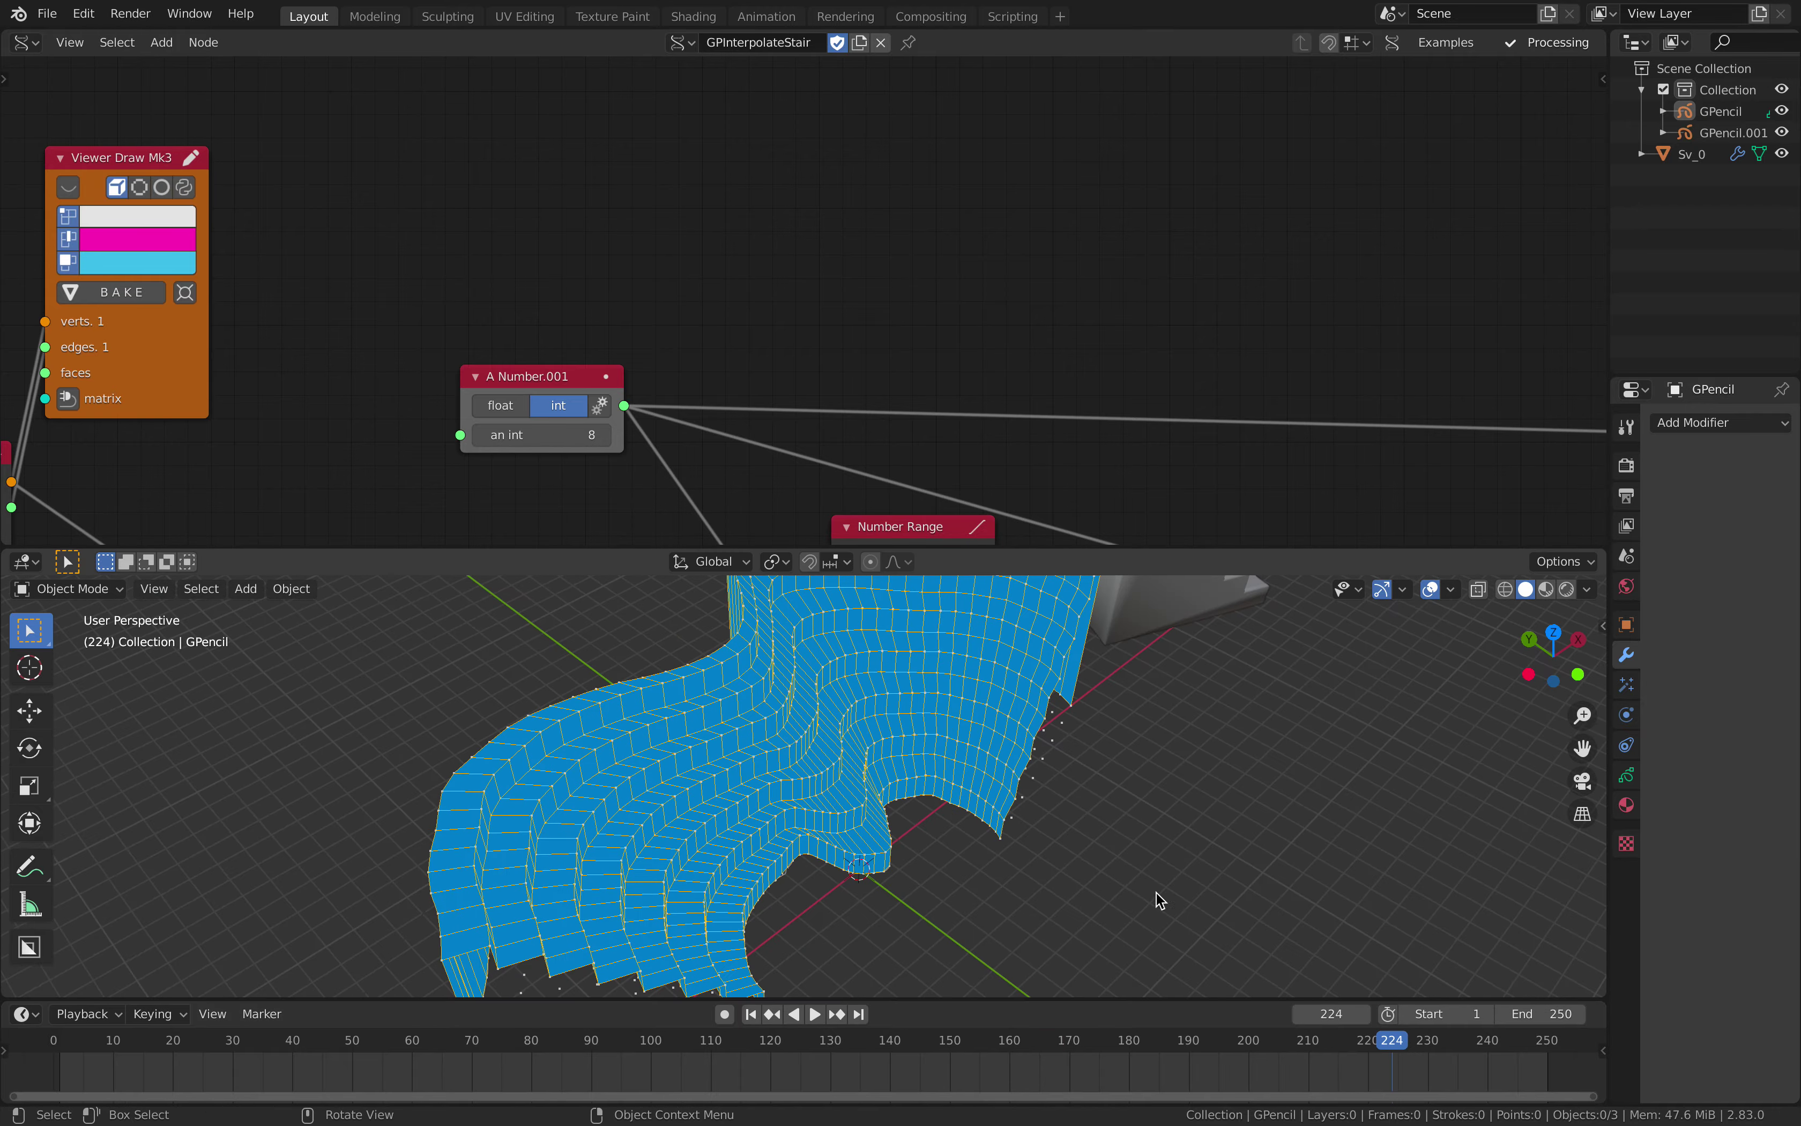
Enlarge the 3D viewport further, annotate a curve by hand in front of the stairs and save the file.
middle_drag(1017, 790, 828, 742)
key(ctrl+s)
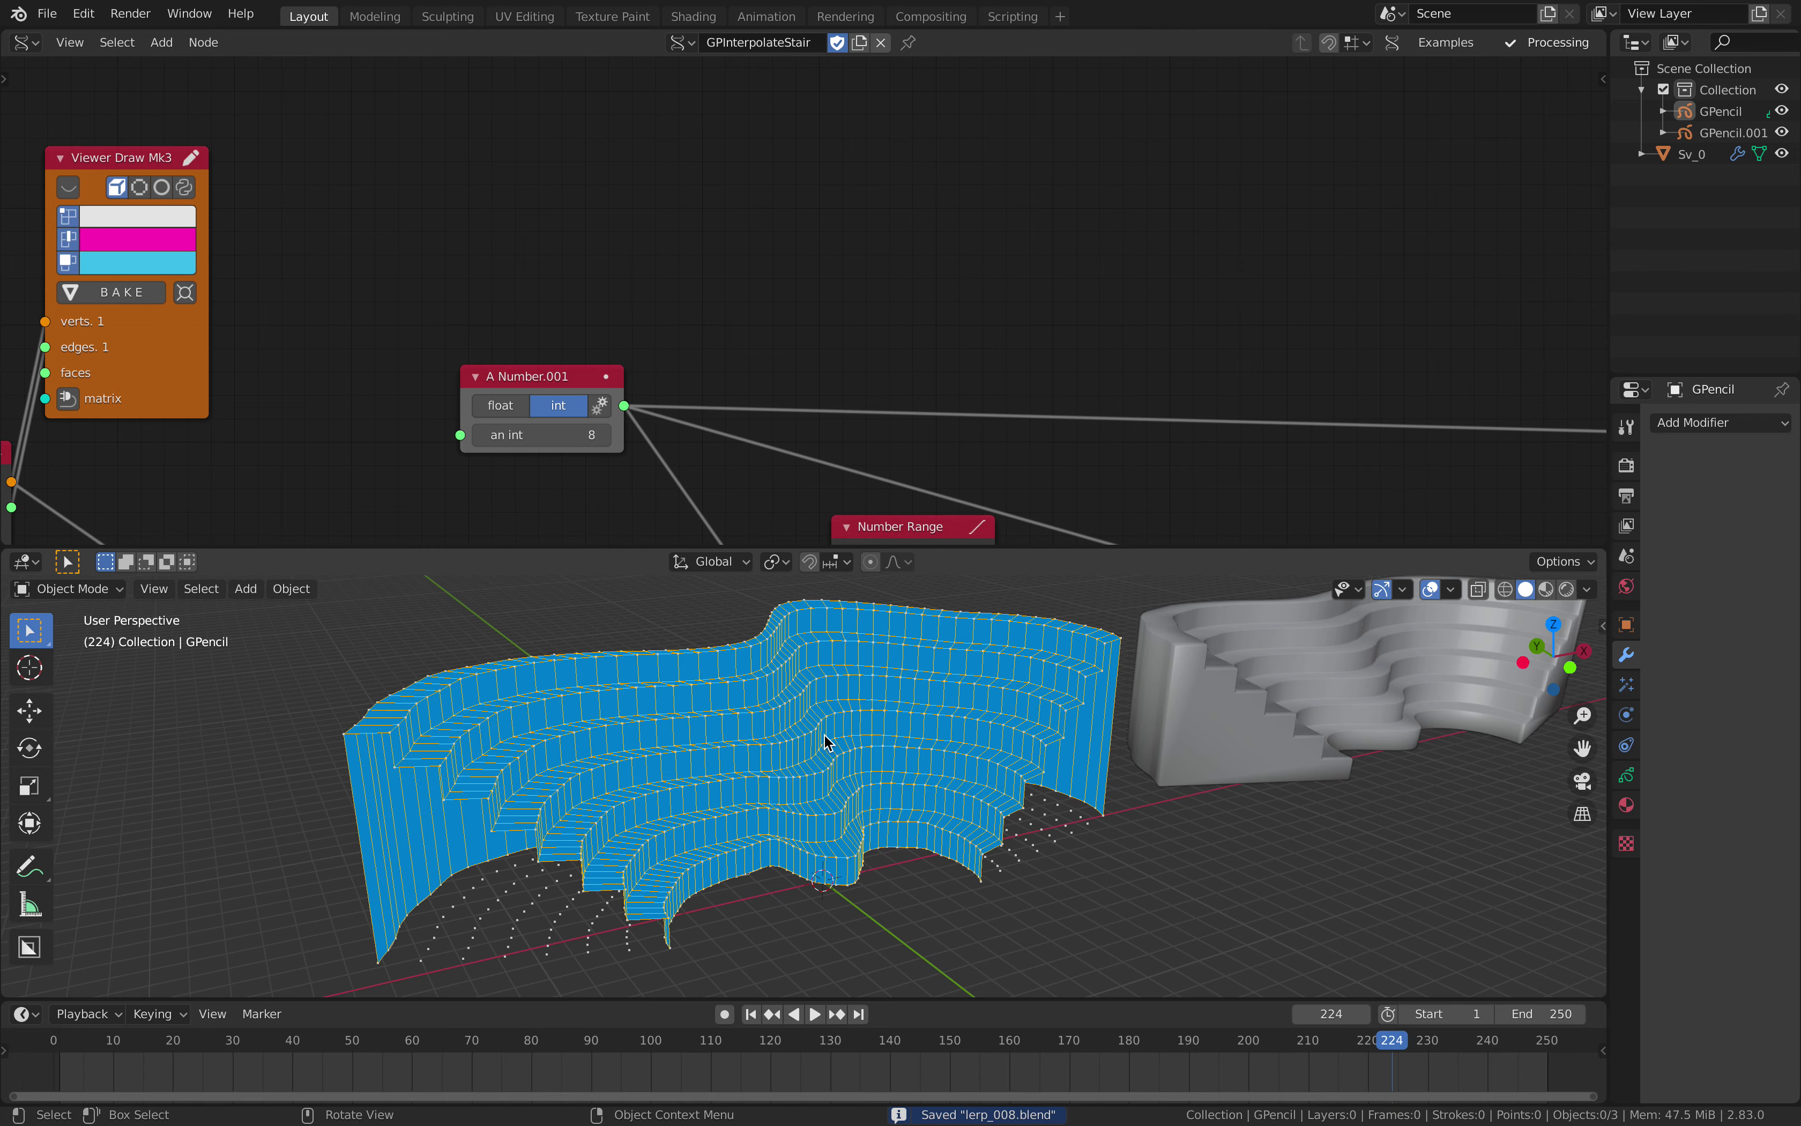
drag(979, 546, 984, 399)
middle_drag(985, 550, 1033, 795)
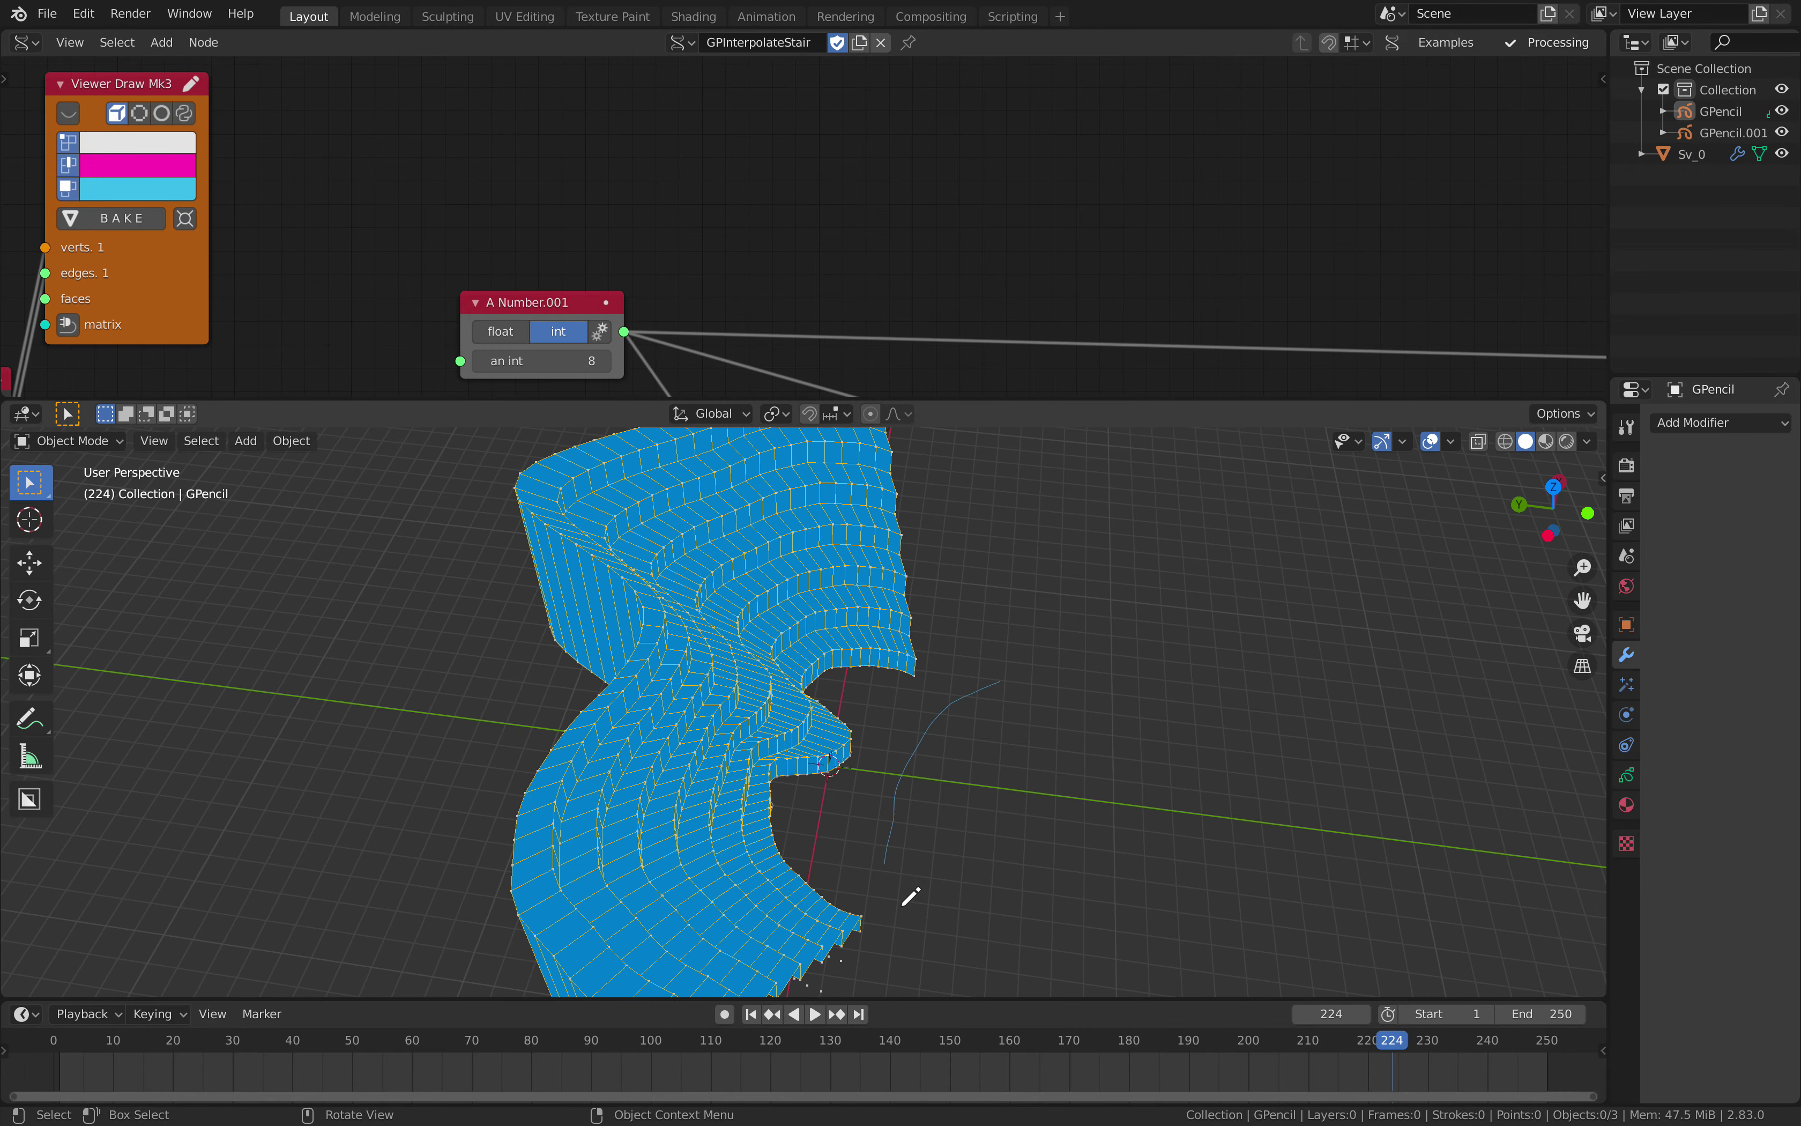
middle_drag(1036, 759, 1177, 700)
key(ctrl+s)
click(1178, 700)
Bake the stairs from the final Viewer Draw Mk3 node into a mesh object.
shift+middle_drag(1064, 725, 851, 795)
click(848, 706)
middle_drag(671, 332, 503, 250)
scroll(503, 250, down, 10)
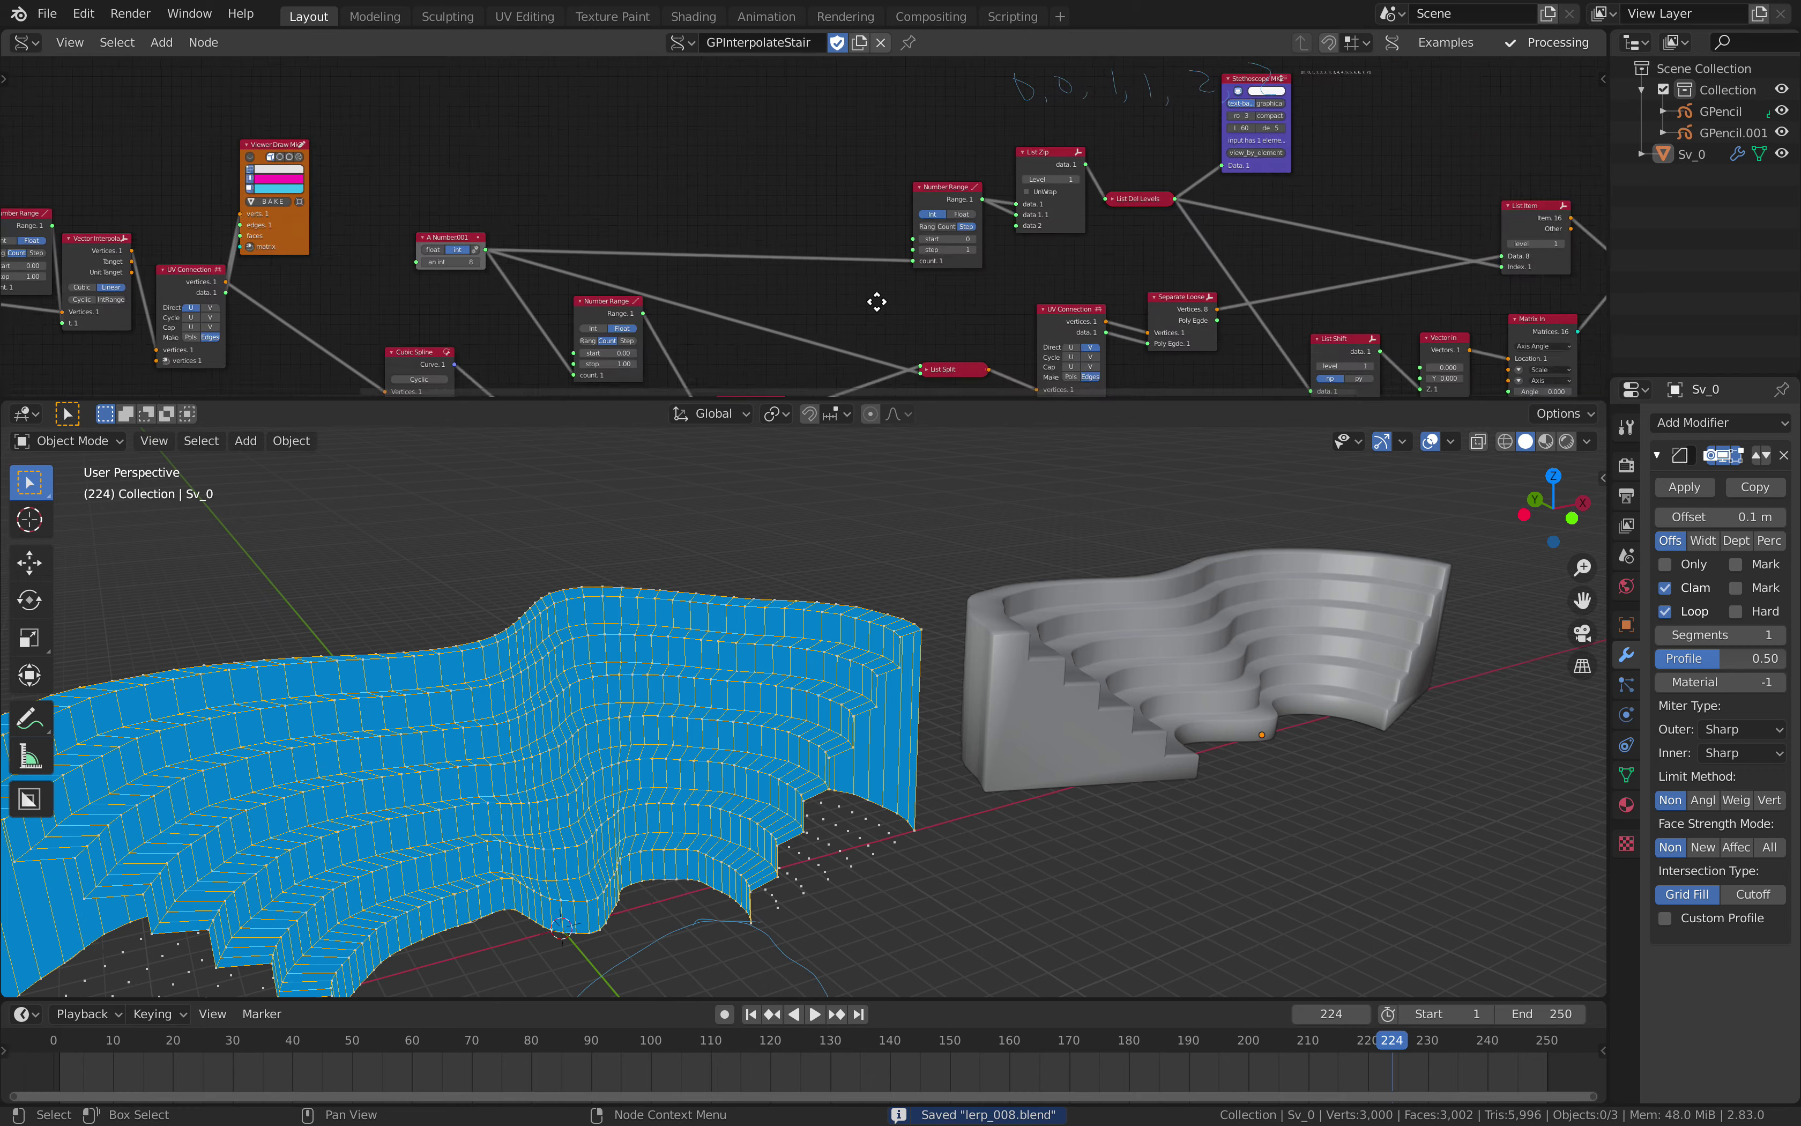
middle_drag(1457, 249, 313, 247)
scroll(721, 242, up, 4)
scroll(833, 327, up, 1)
click(845, 343)
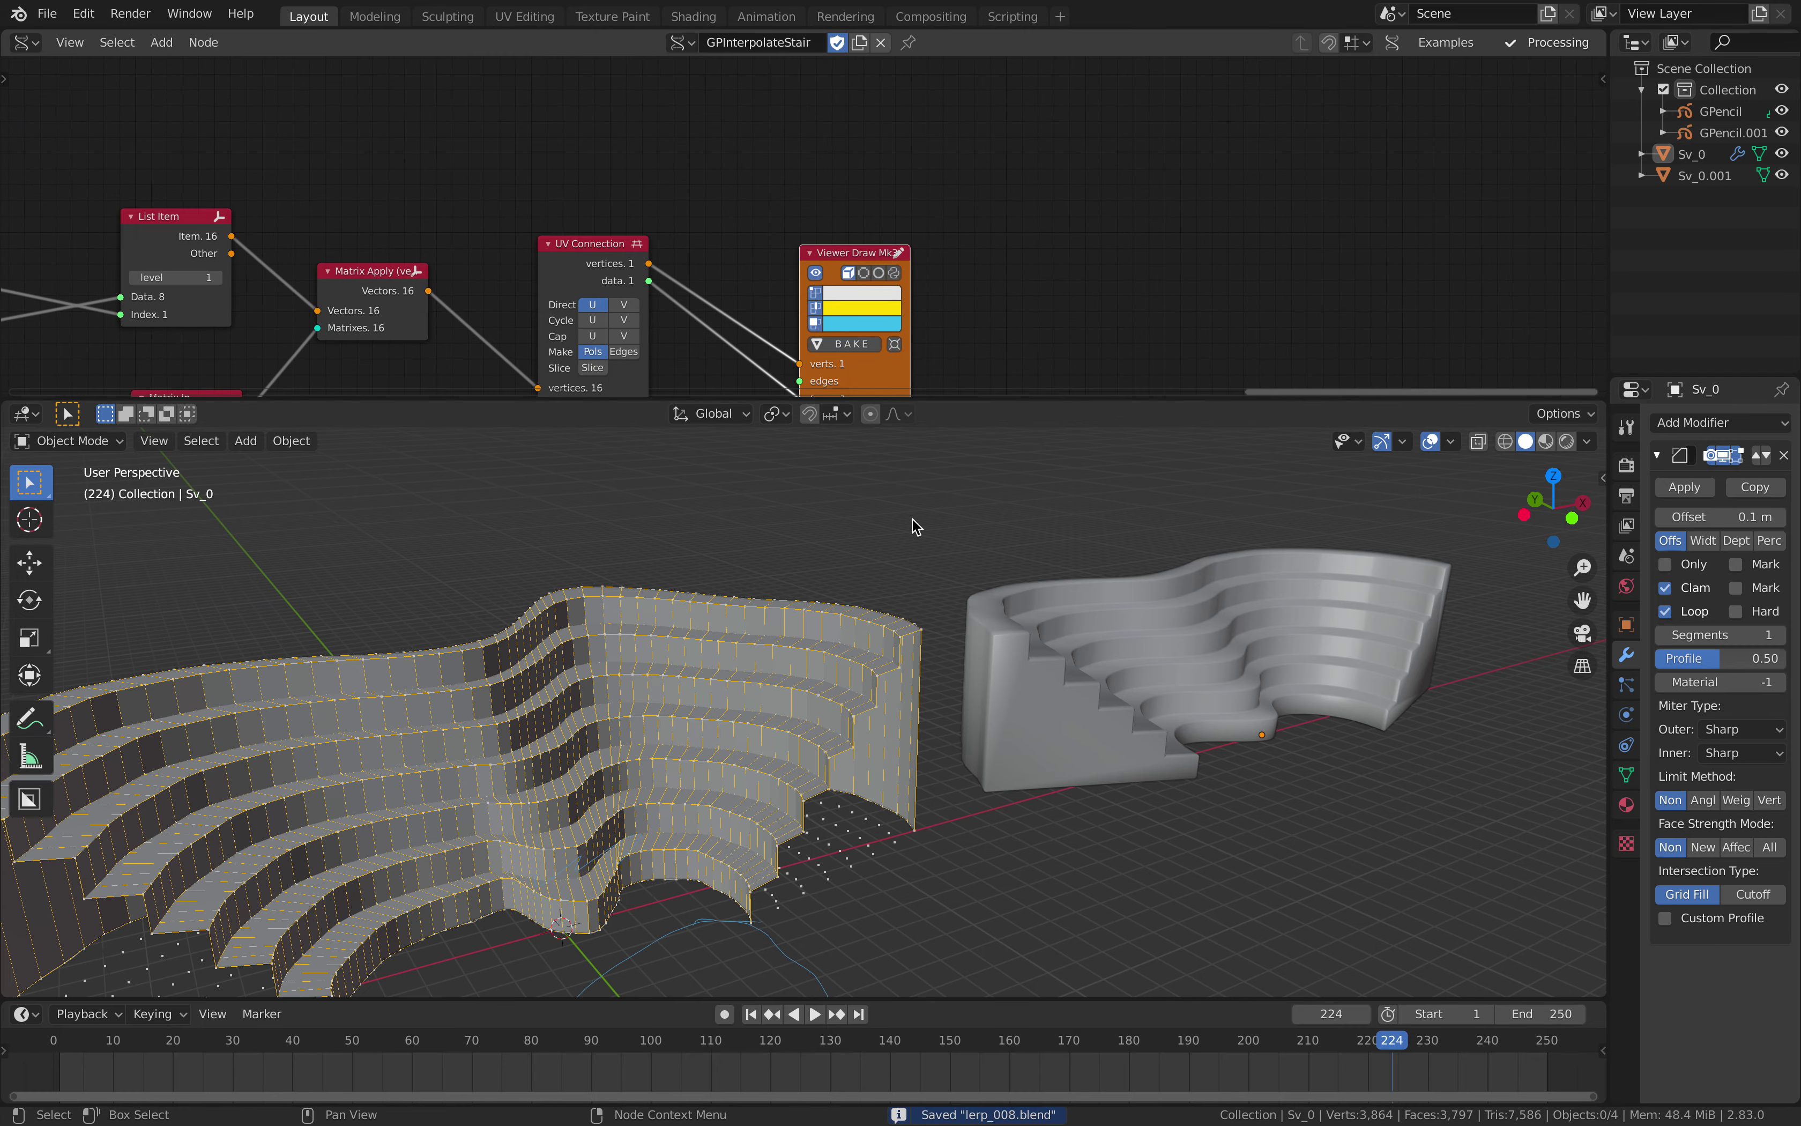
Move the baked stairs mesh along the X axis, clear of the node preview on the side opposite Sv_0.
scroll(803, 684, down, 3)
key(g)
key(x)
click(436, 761)
middle_drag(436, 760, 450, 837)
shift+middle_drag(450, 837, 643, 765)
key(g)
key(x)
click(475, 777)
Fill the open underside of the baked stairs mesh with a face between its front and back bottom edge loops.
shift+middle_drag(477, 767, 789, 657)
scroll(788, 656, up, 3)
shift+middle_drag(658, 733, 751, 758)
middle_drag(751, 758, 883, 733)
scroll(837, 676, up, 3)
key(Tab)
alt+click(884, 739)
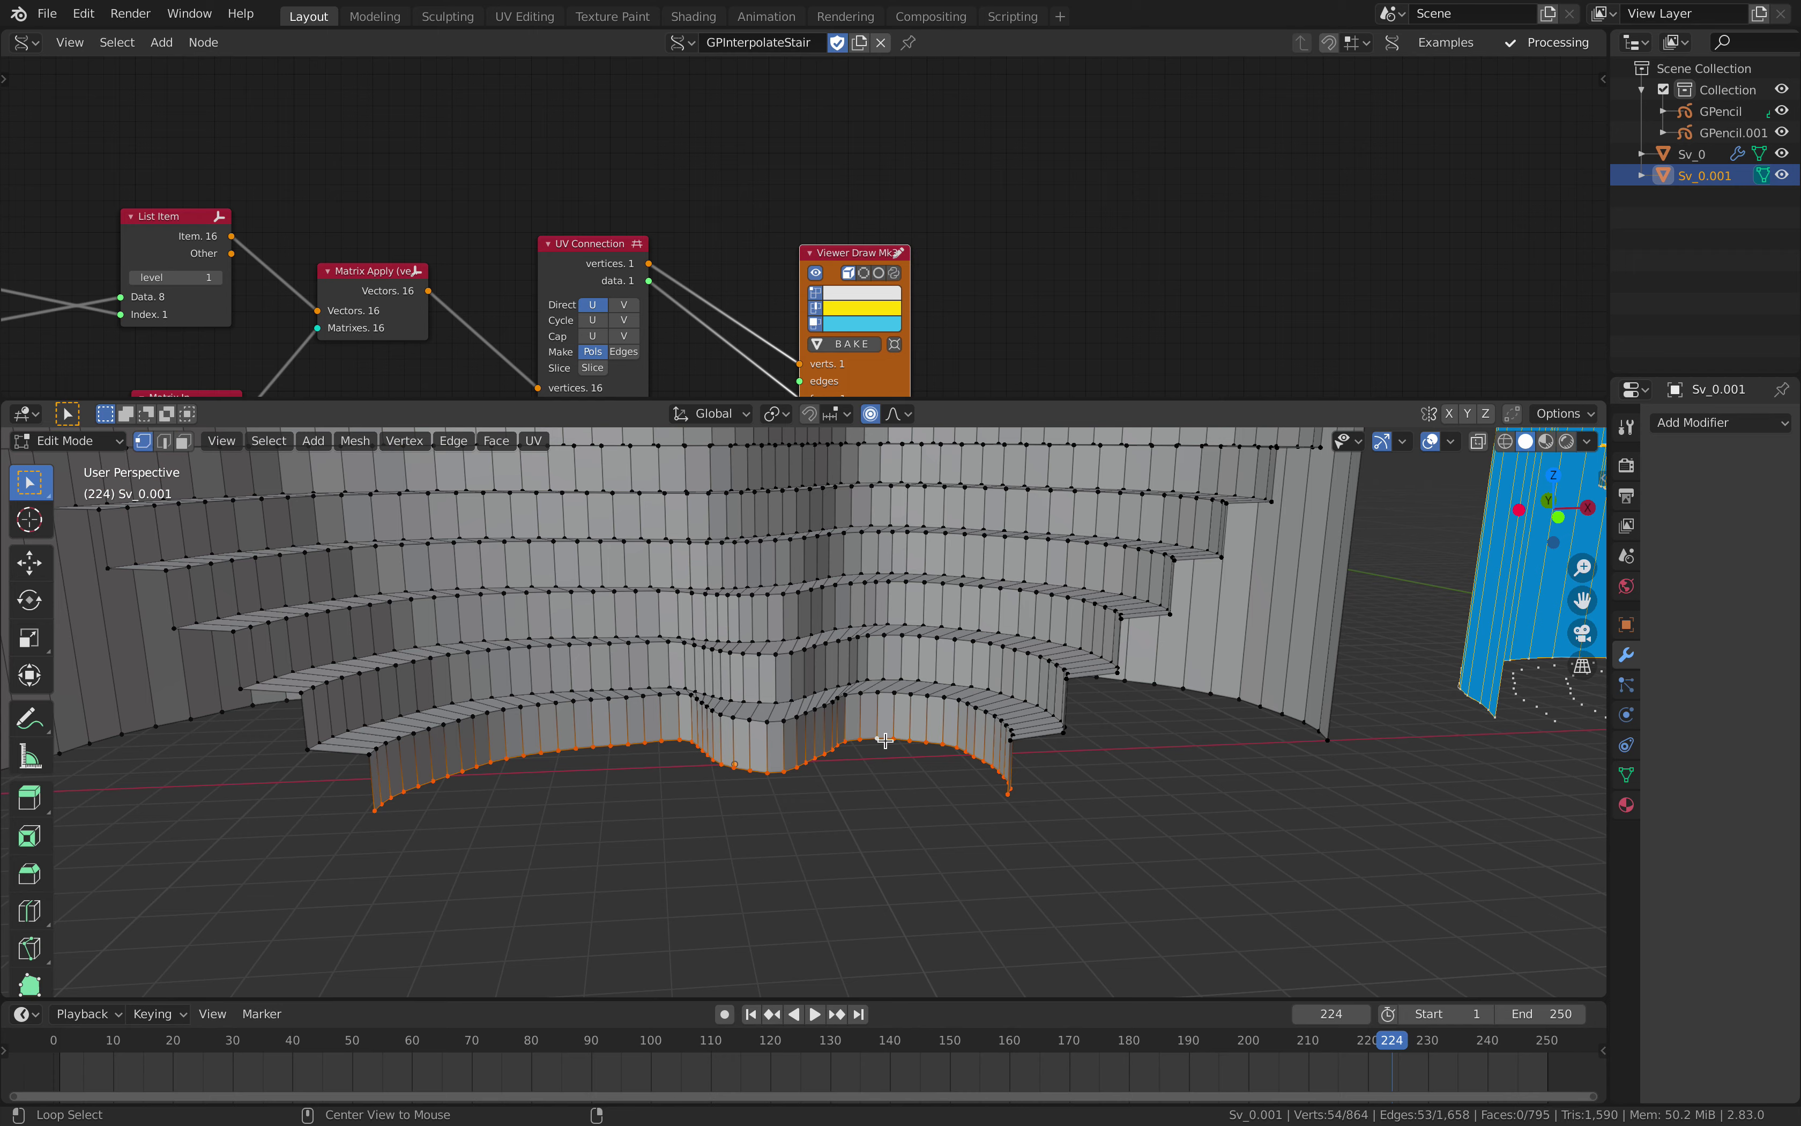
alt+shift+click(1165, 685)
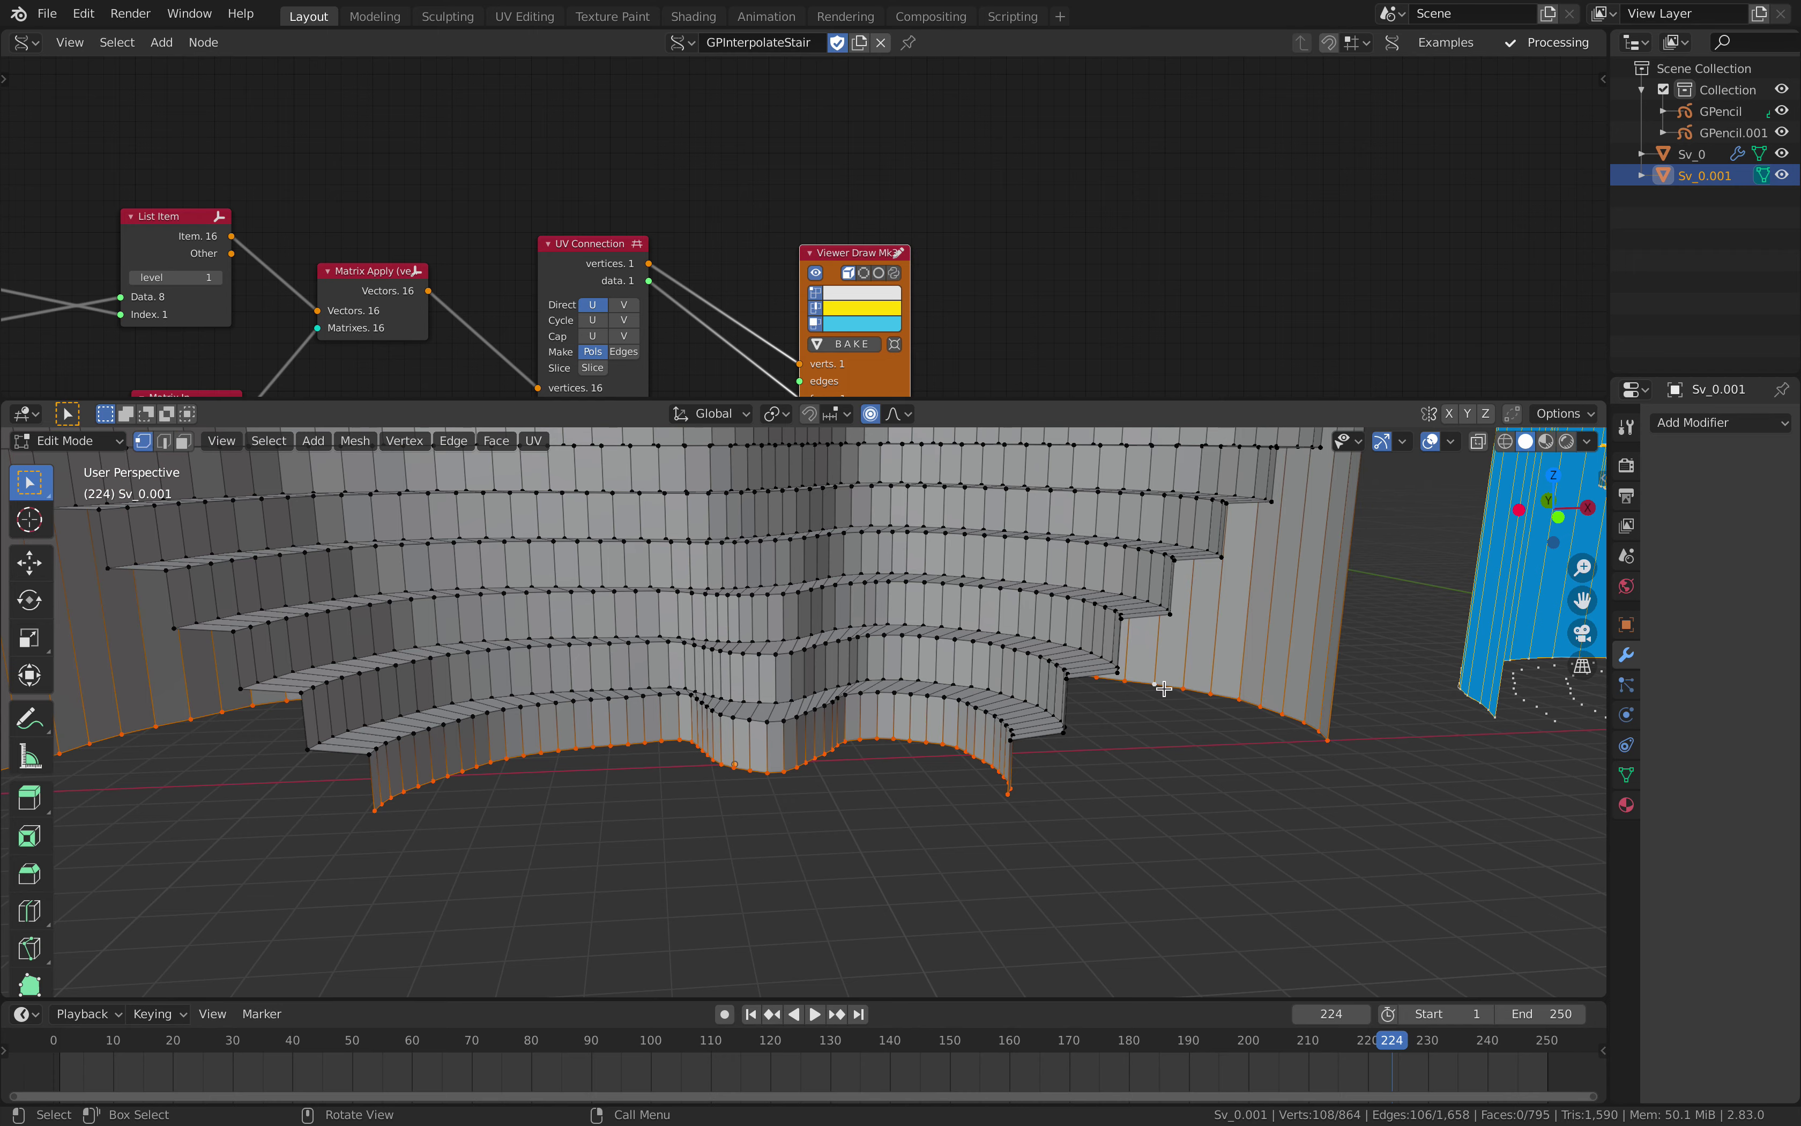
key(f)
scroll(1018, 784, down, 3)
key(Tab)
key(Tab)
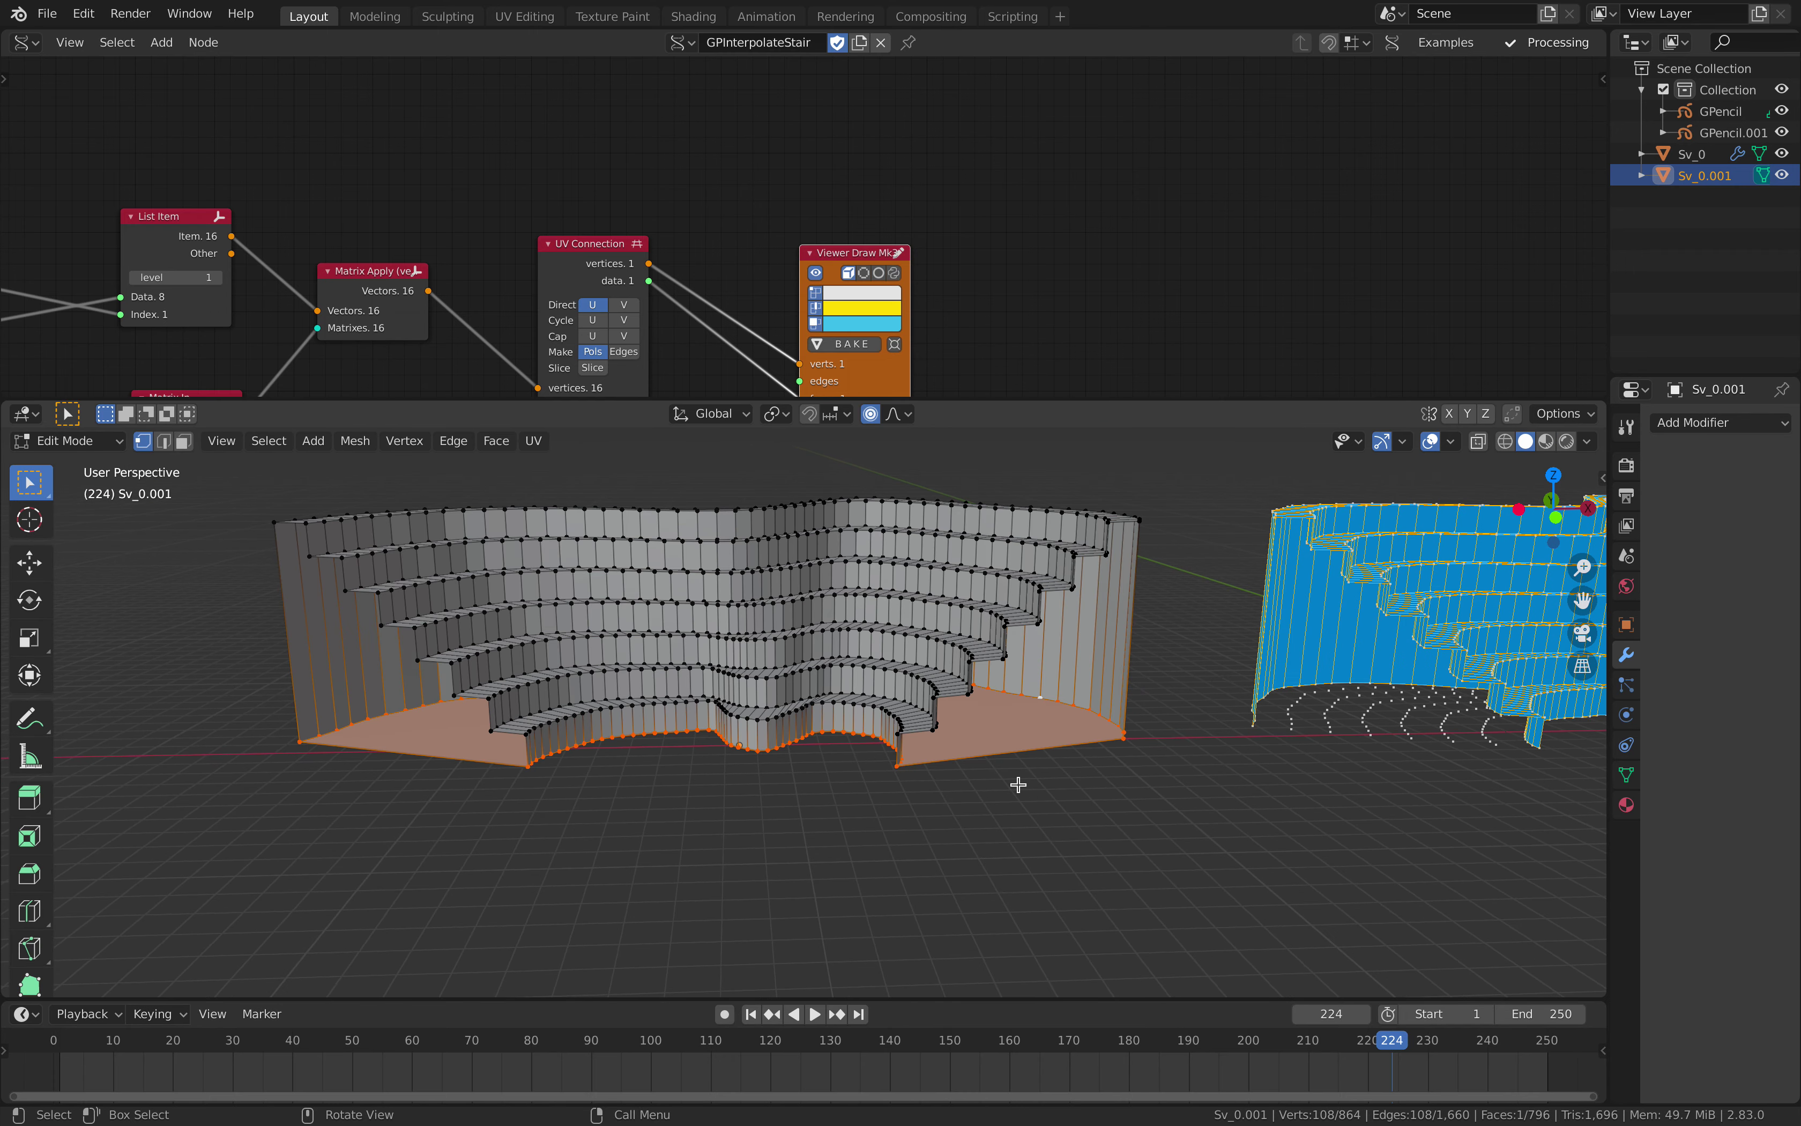
Close both stepped ends of the baked stairs by filling faces over the whole mesh, and return to Object Mode.
key(a)
key(Tab)
key(Tab)
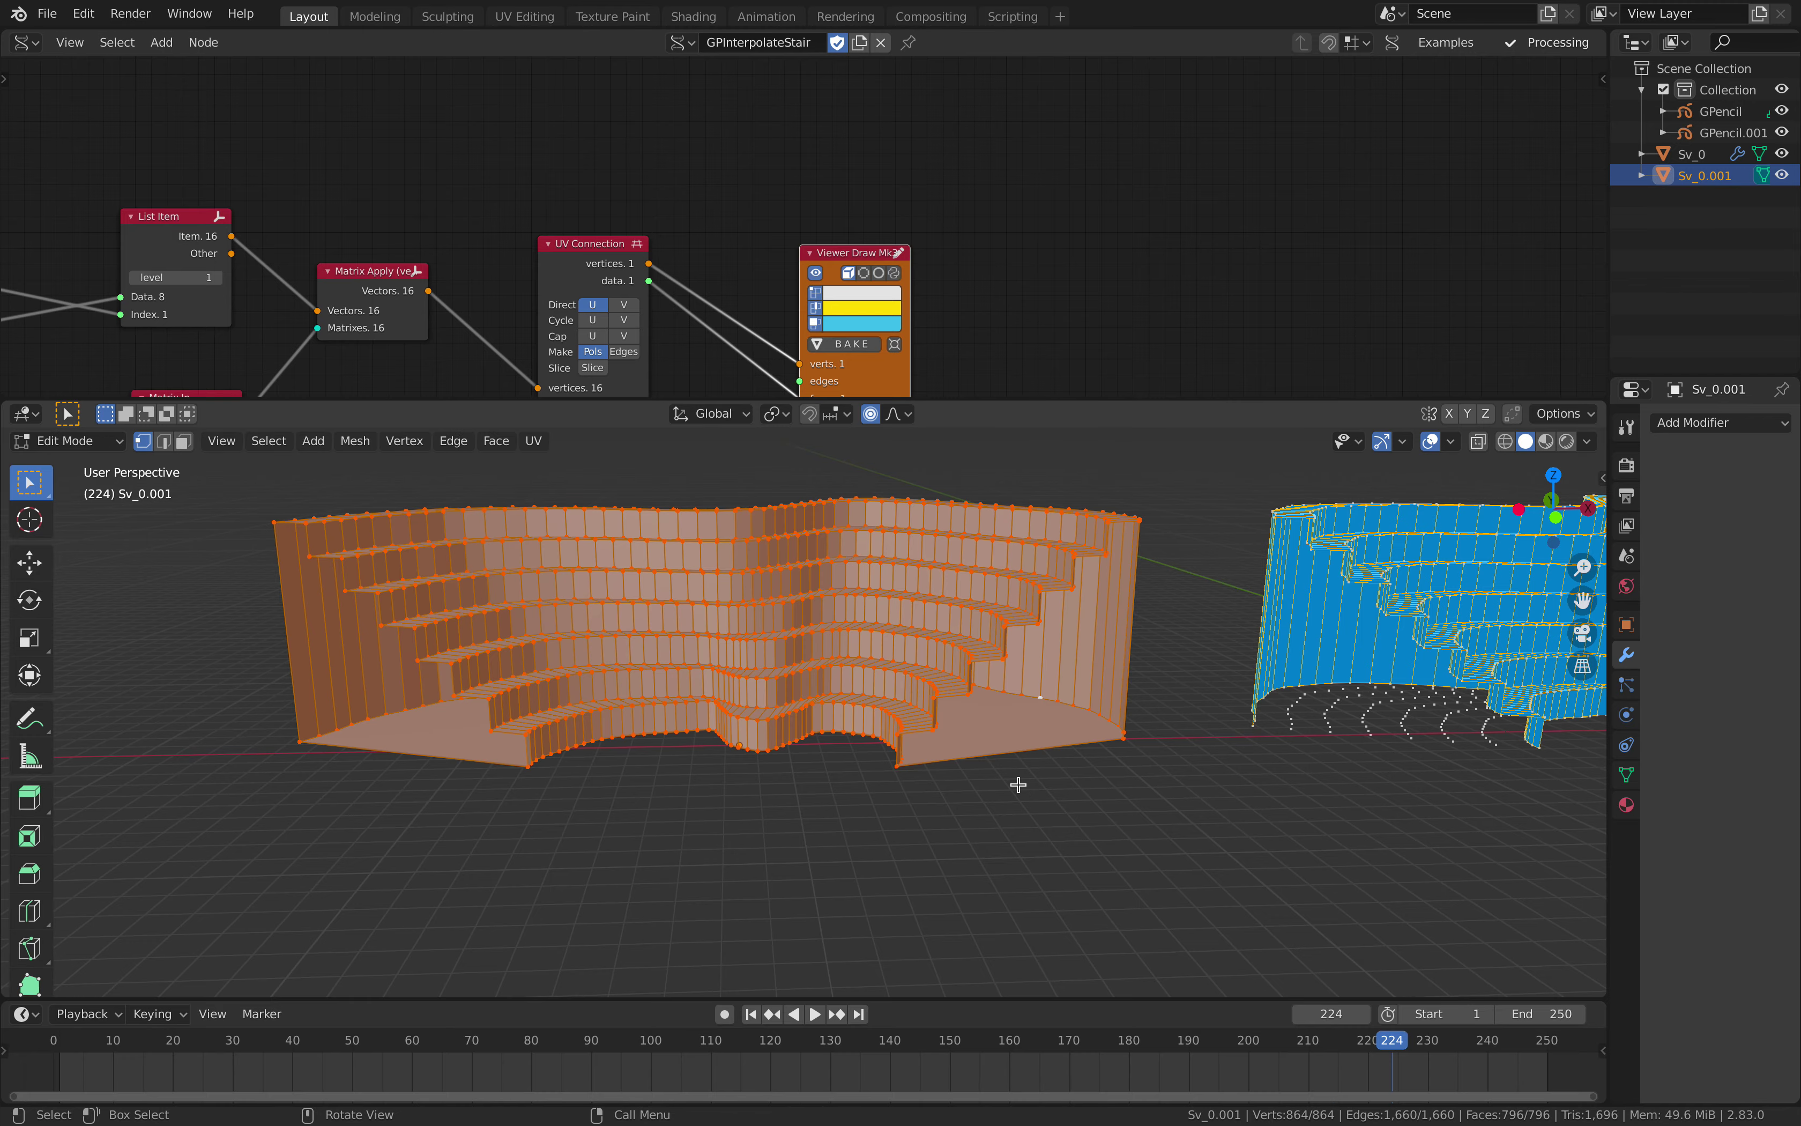
key(alt+a)
key(a)
key(f)
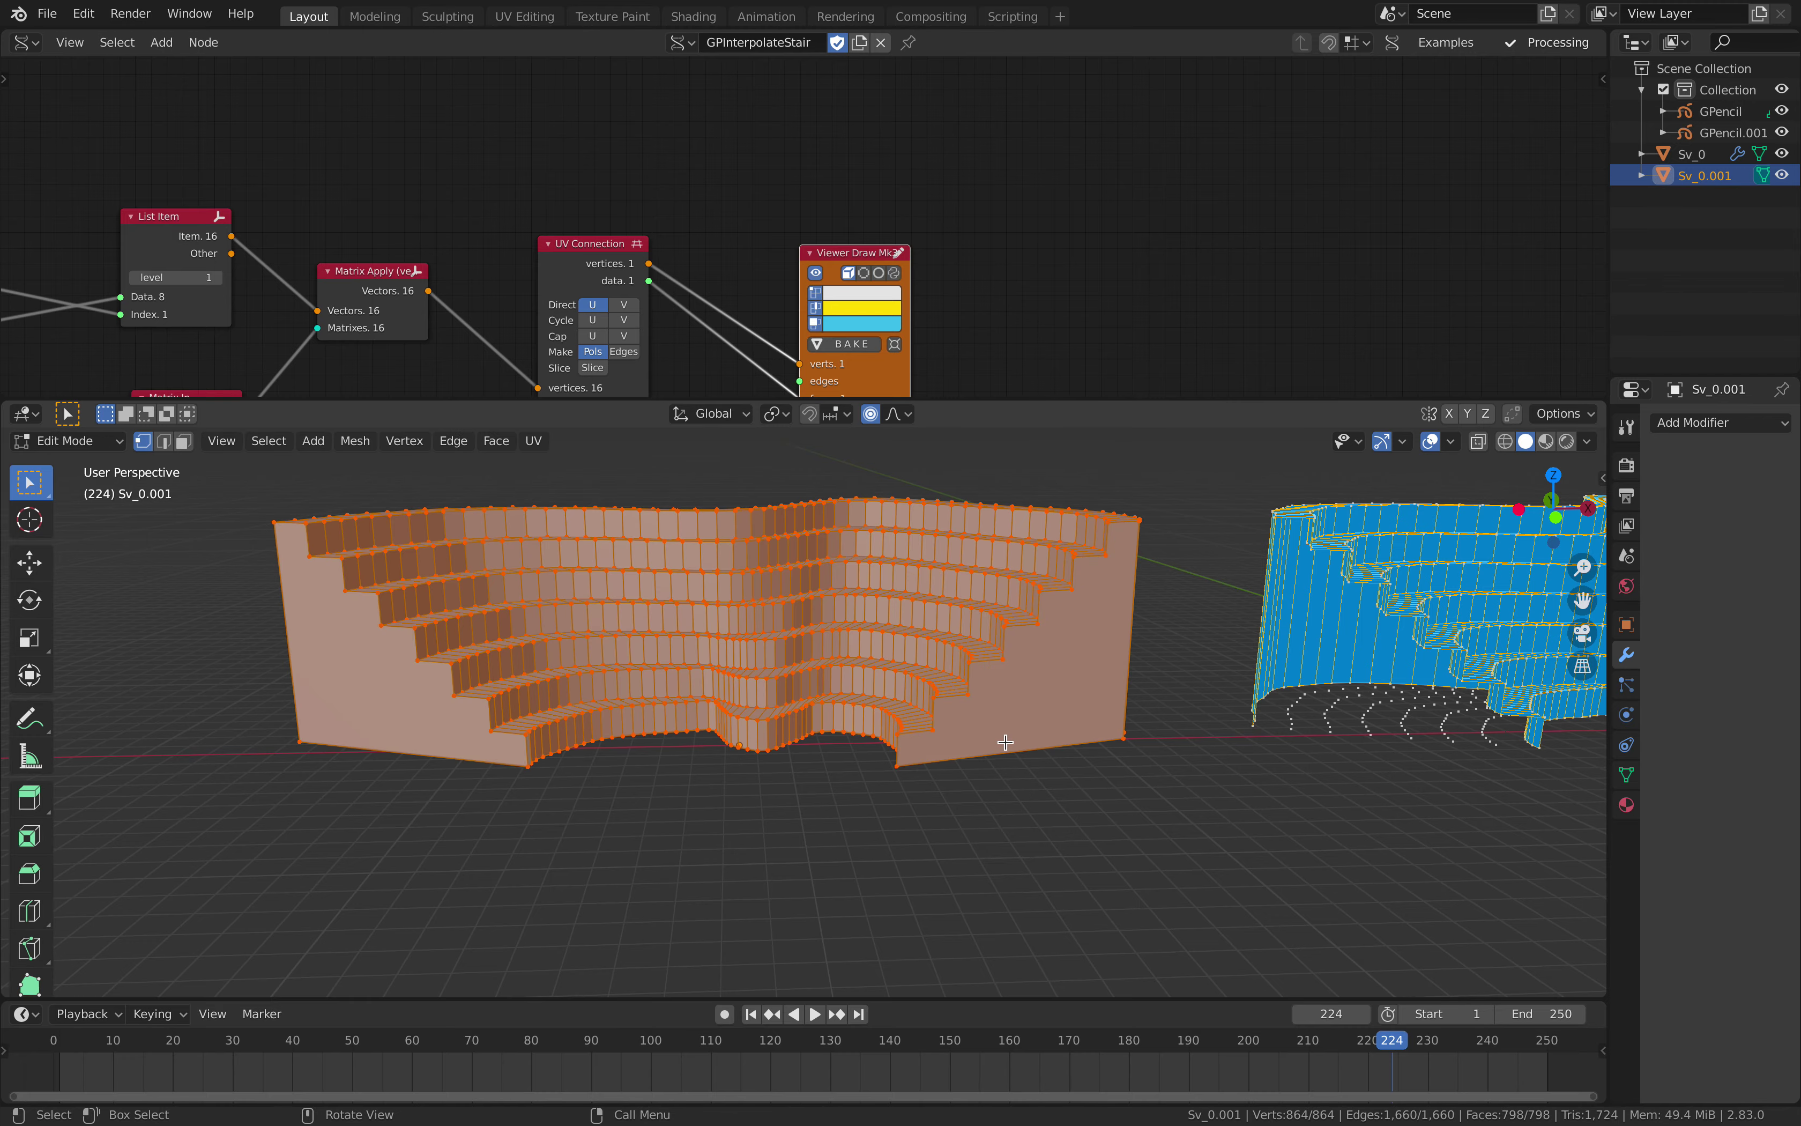
key(Tab)
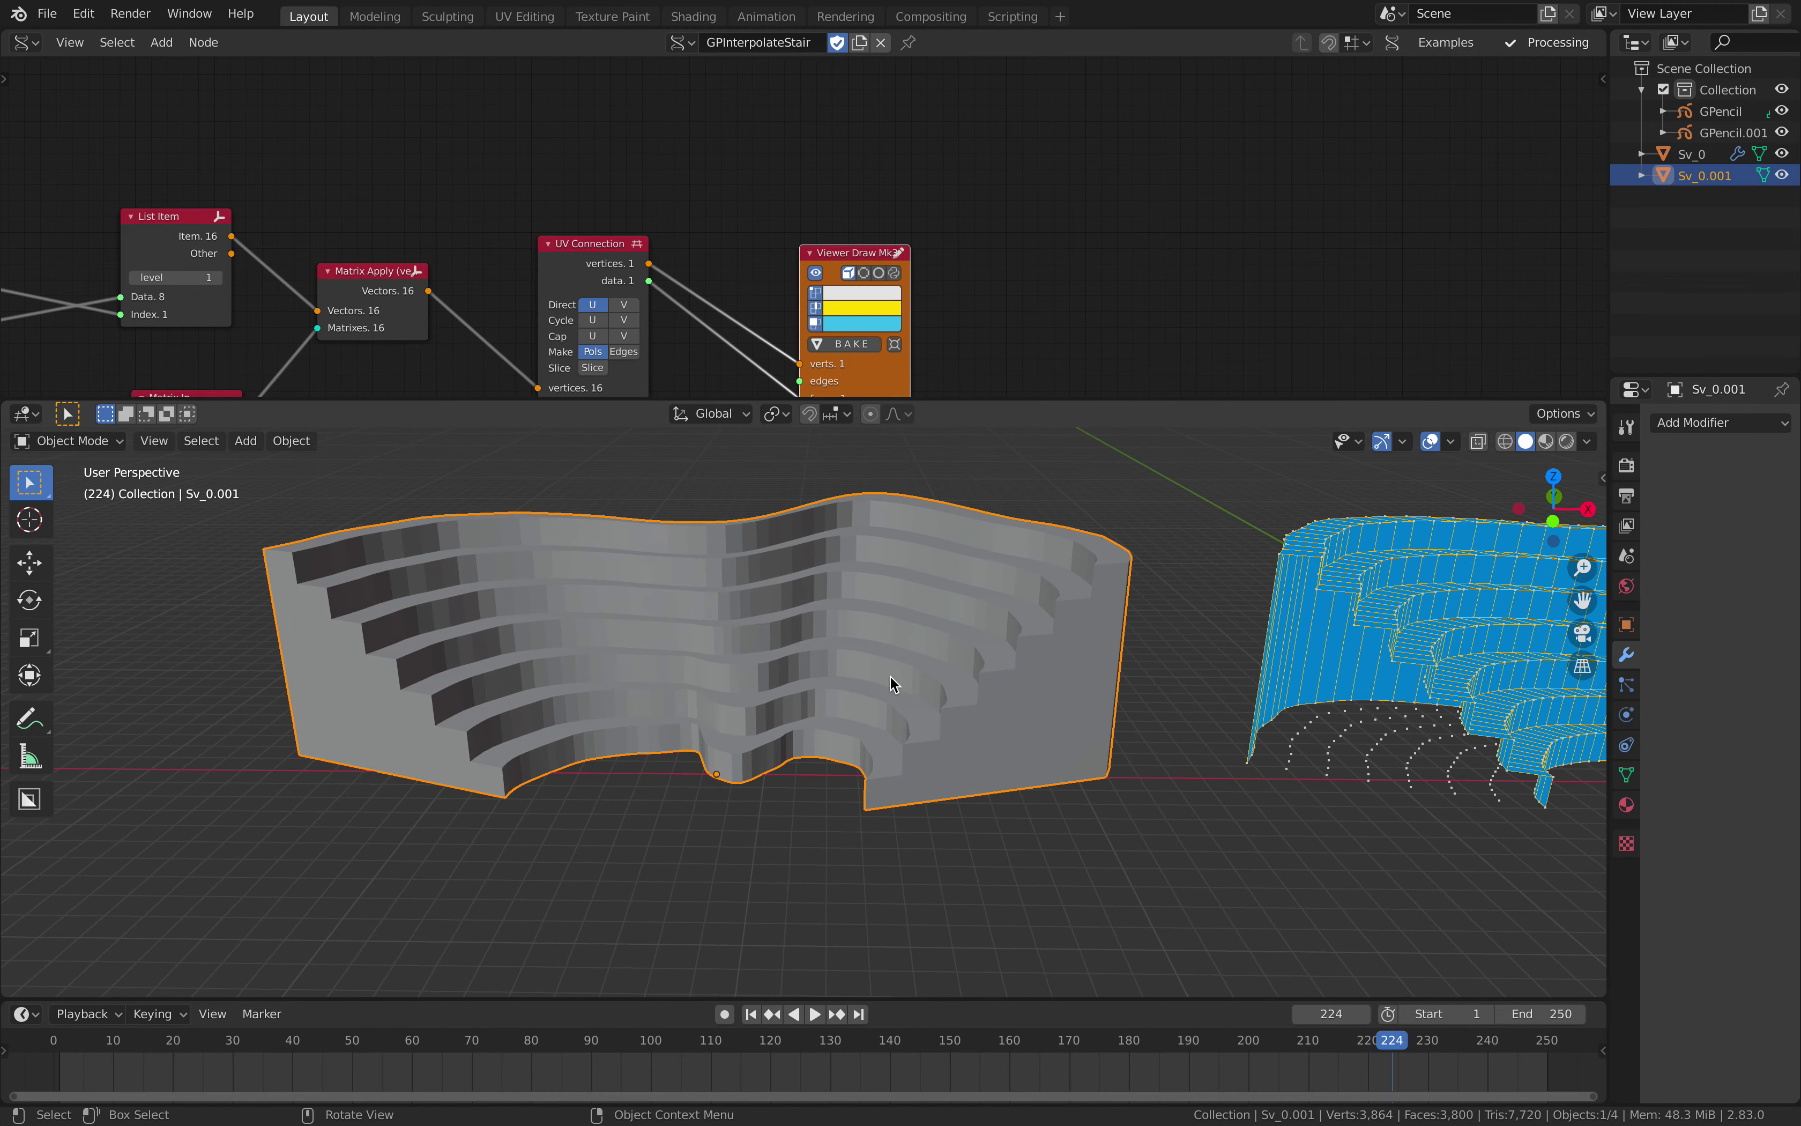
Shade the closed stairs mesh smooth and compare it with the node preview and Sv_0.
scroll(893, 684, up, 1)
right_click(897, 679)
click(893, 676)
scroll(892, 676, down, 3)
middle_drag(892, 676, 640, 729)
shift+middle_drag(1171, 730, 1010, 674)
middle_drag(1010, 674, 904, 674)
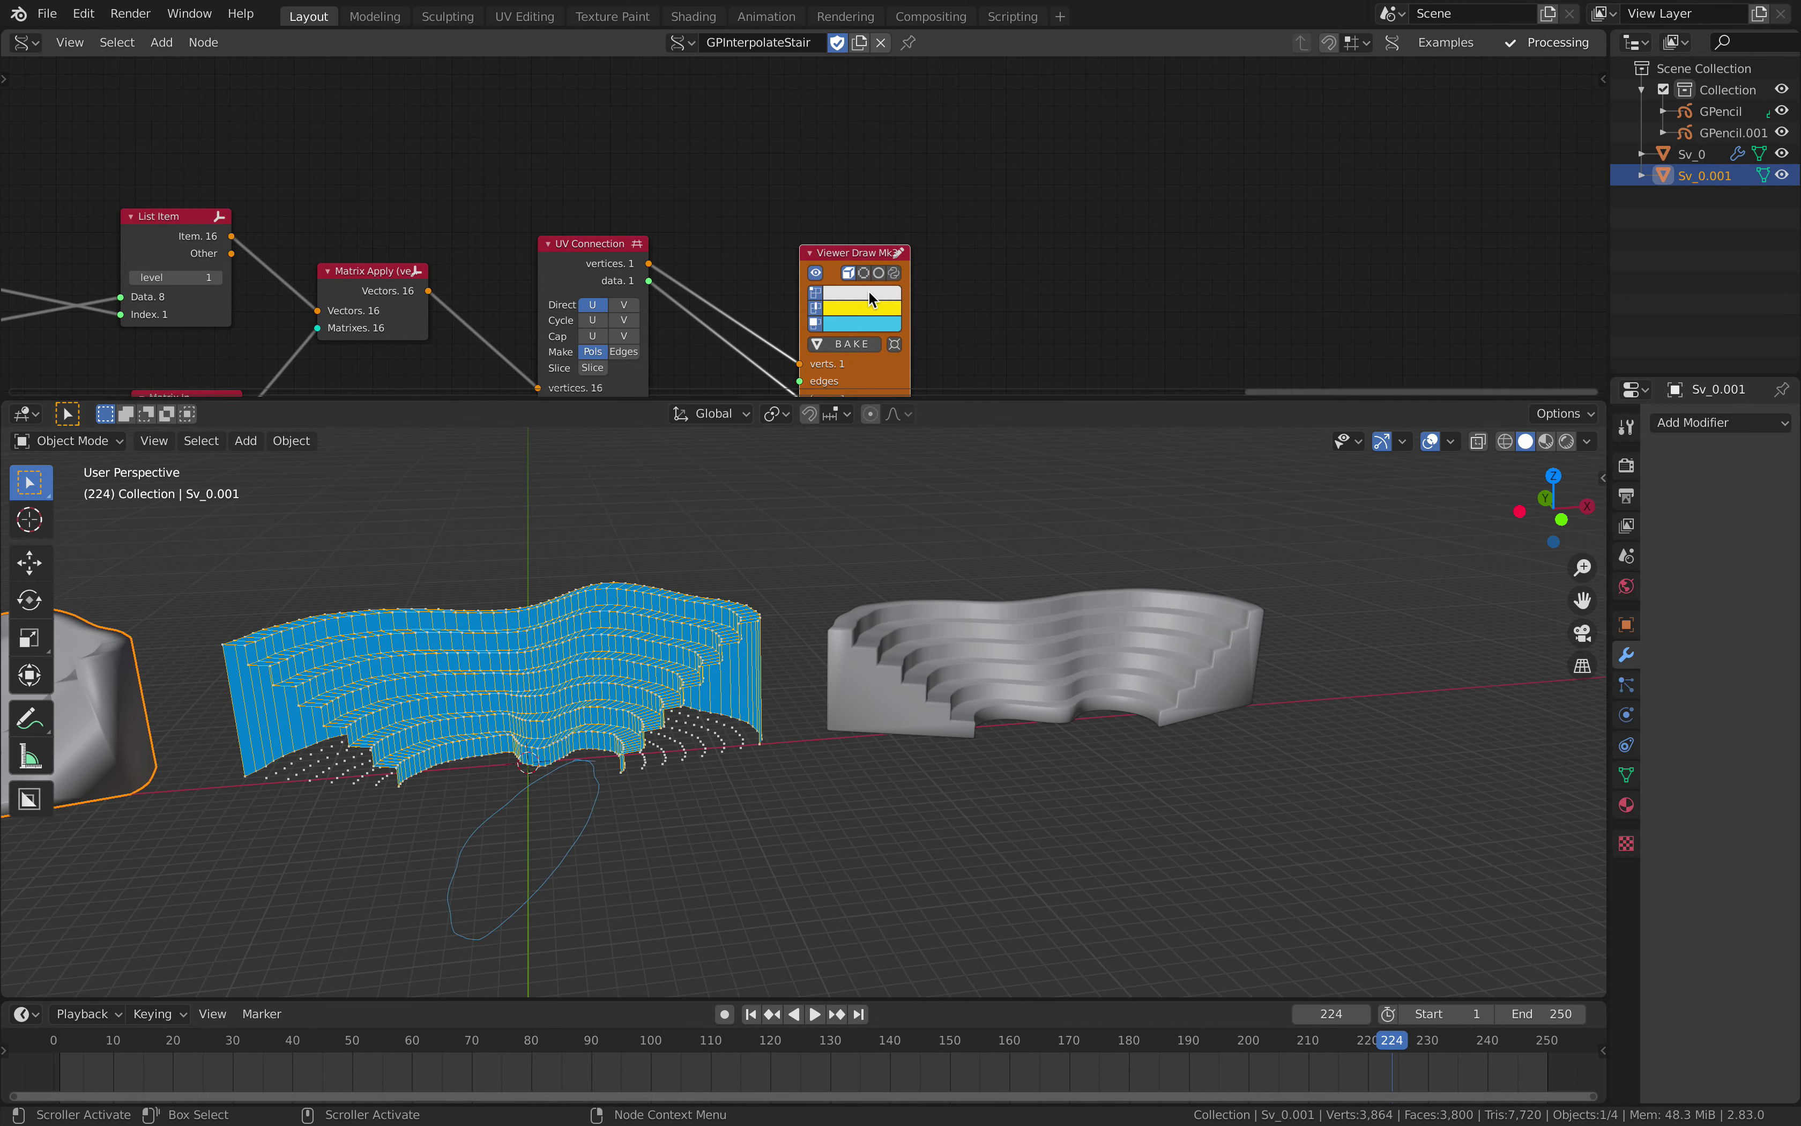
scroll(990, 253, down, 10)
scroll(994, 254, down, 2)
middle_drag(751, 327, 856, 247)
Switch to the web browser and review the "Stadium like / circle stairs" issue down to the comment on polyline viewer bevel shapes.
key(ctrl+Right)
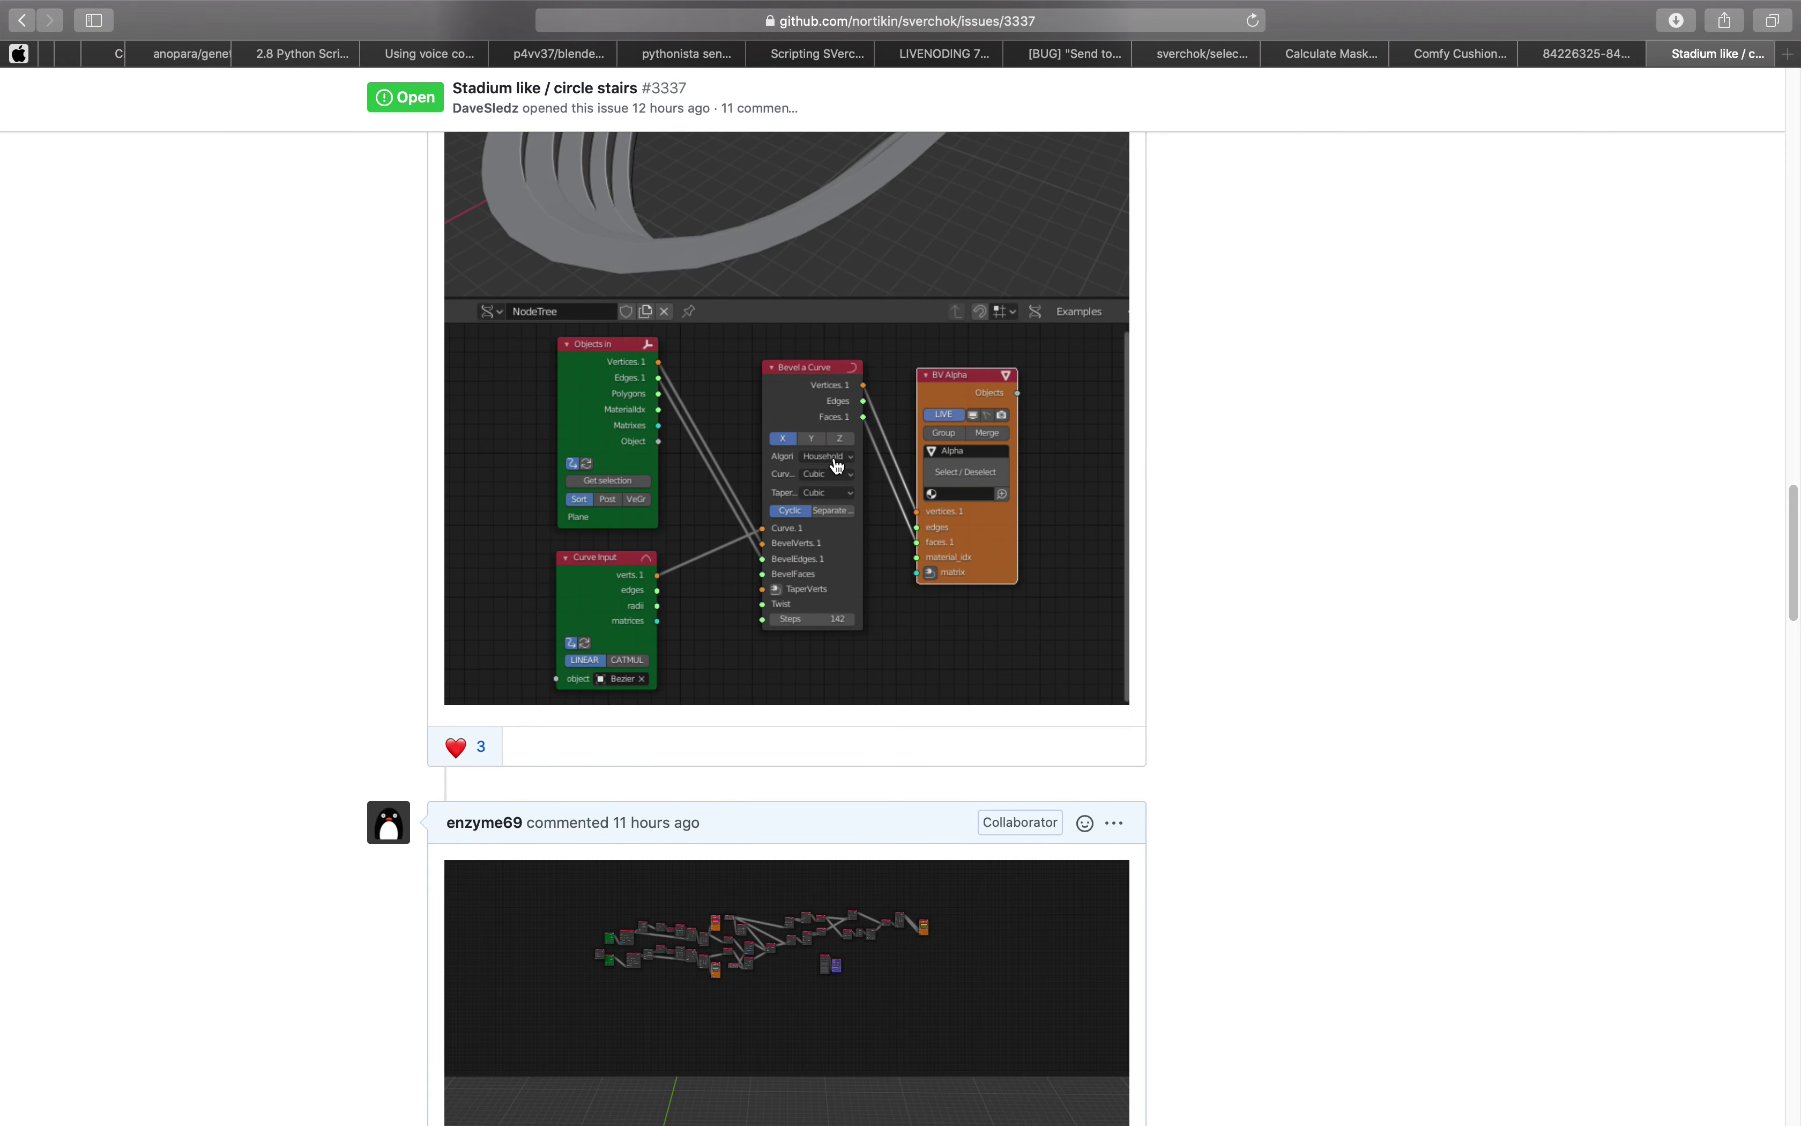
scroll(936, 678, down, 6)
scroll(936, 678, down, 15)
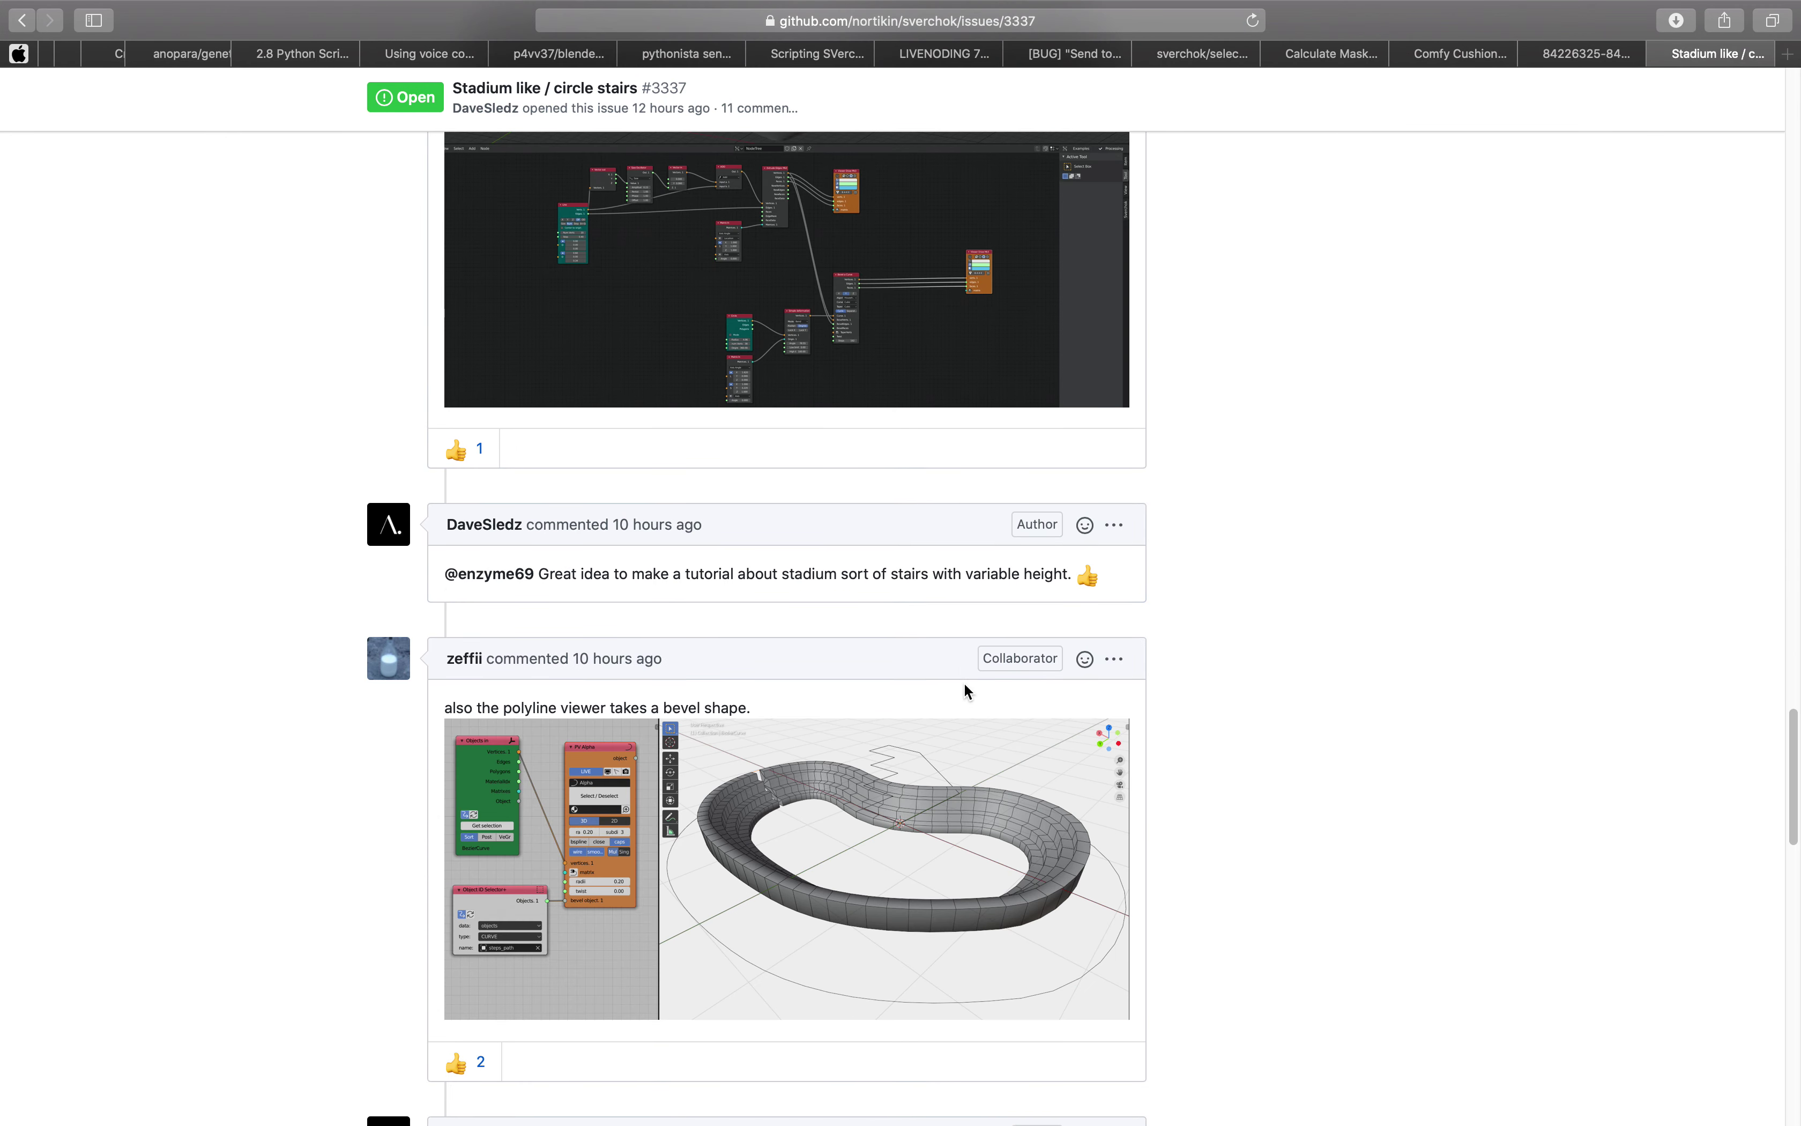
scroll(959, 685, up, 2)
scroll(958, 685, down, 10)
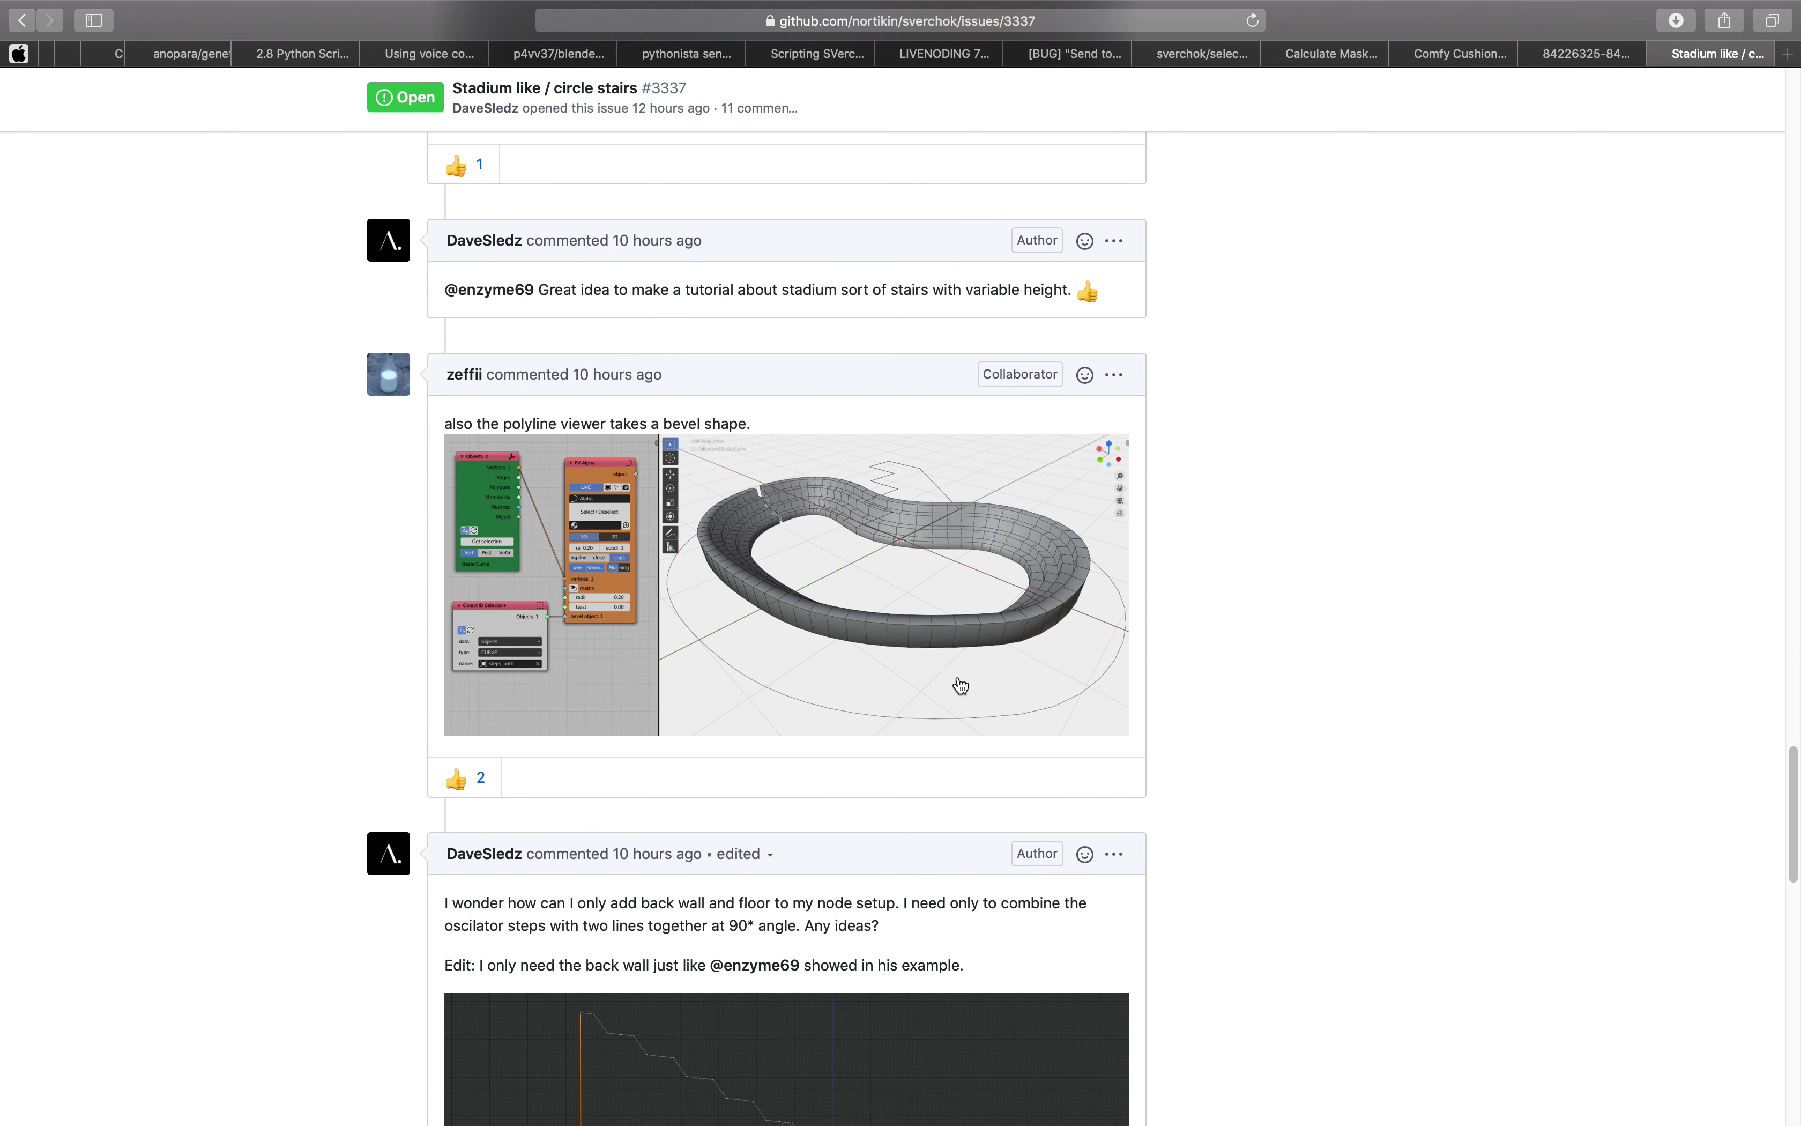
scroll(960, 689, up, 5)
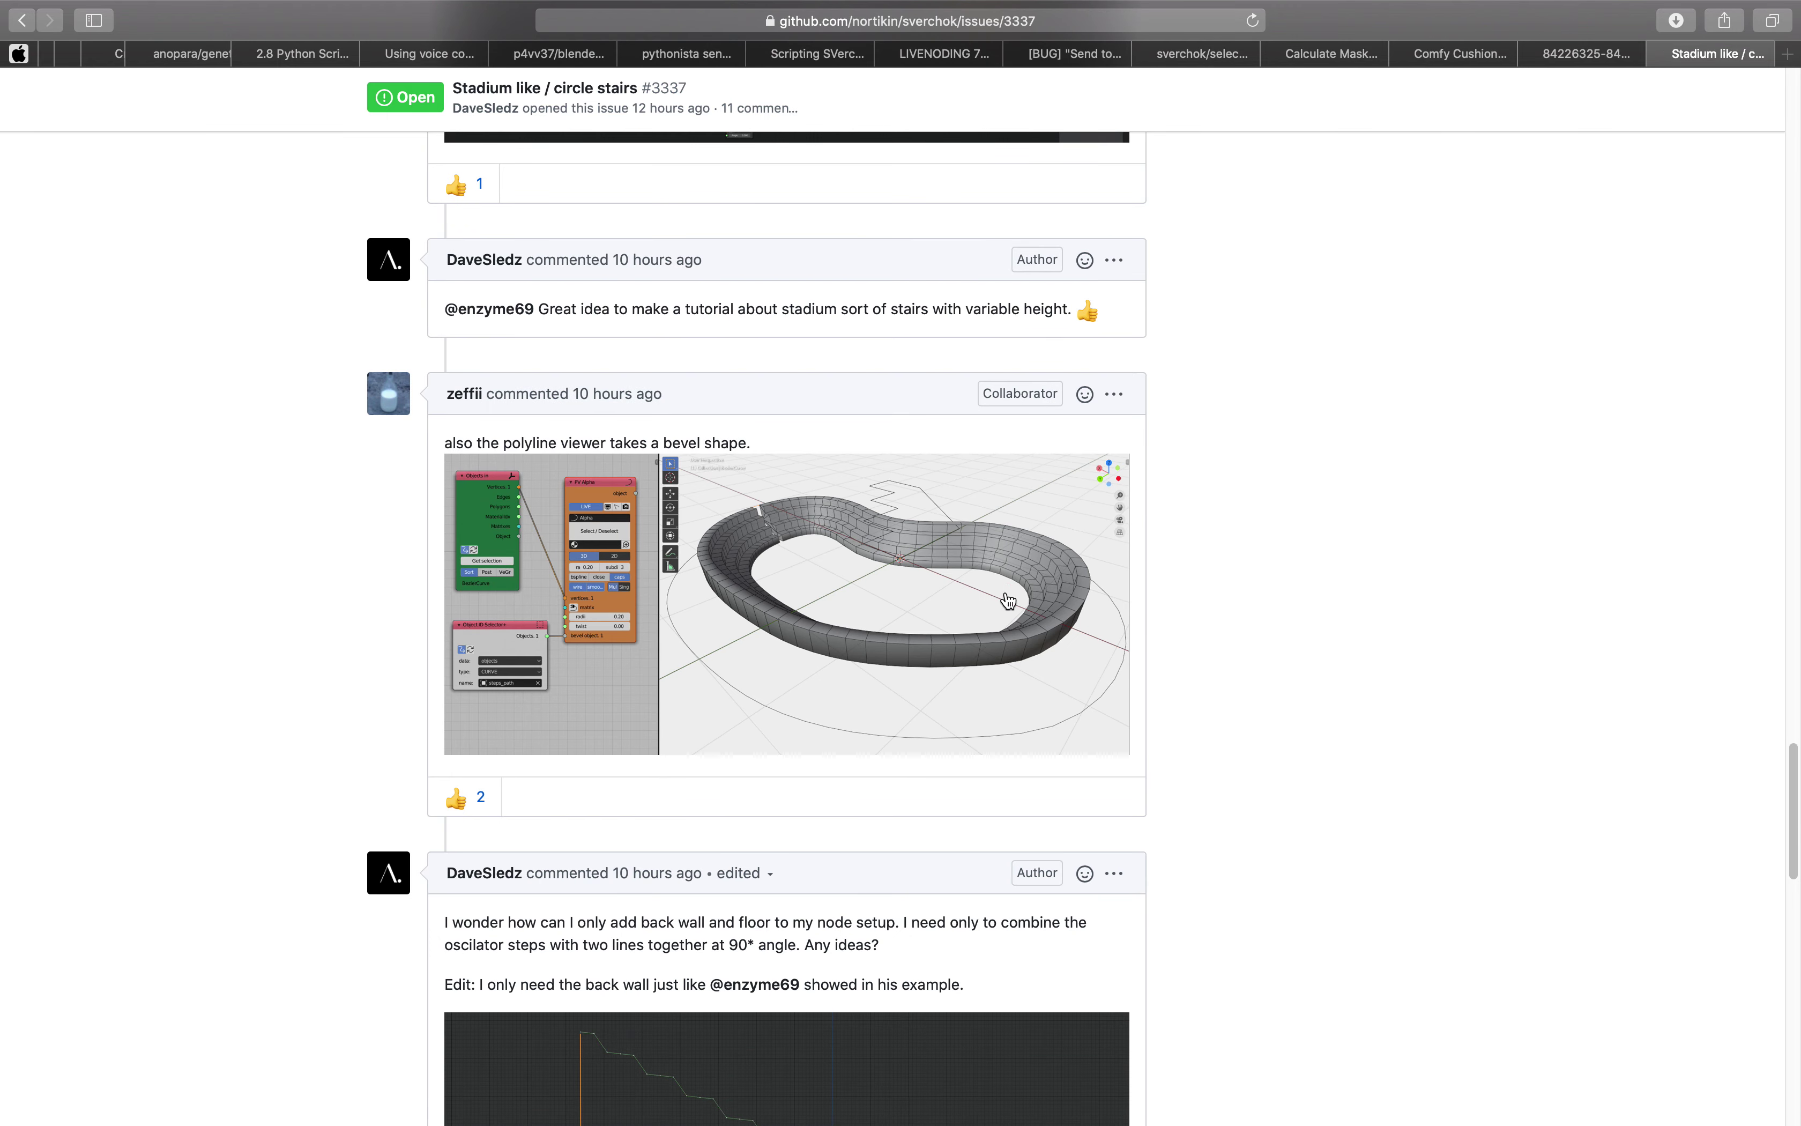
scroll(878, 624, up, 1)
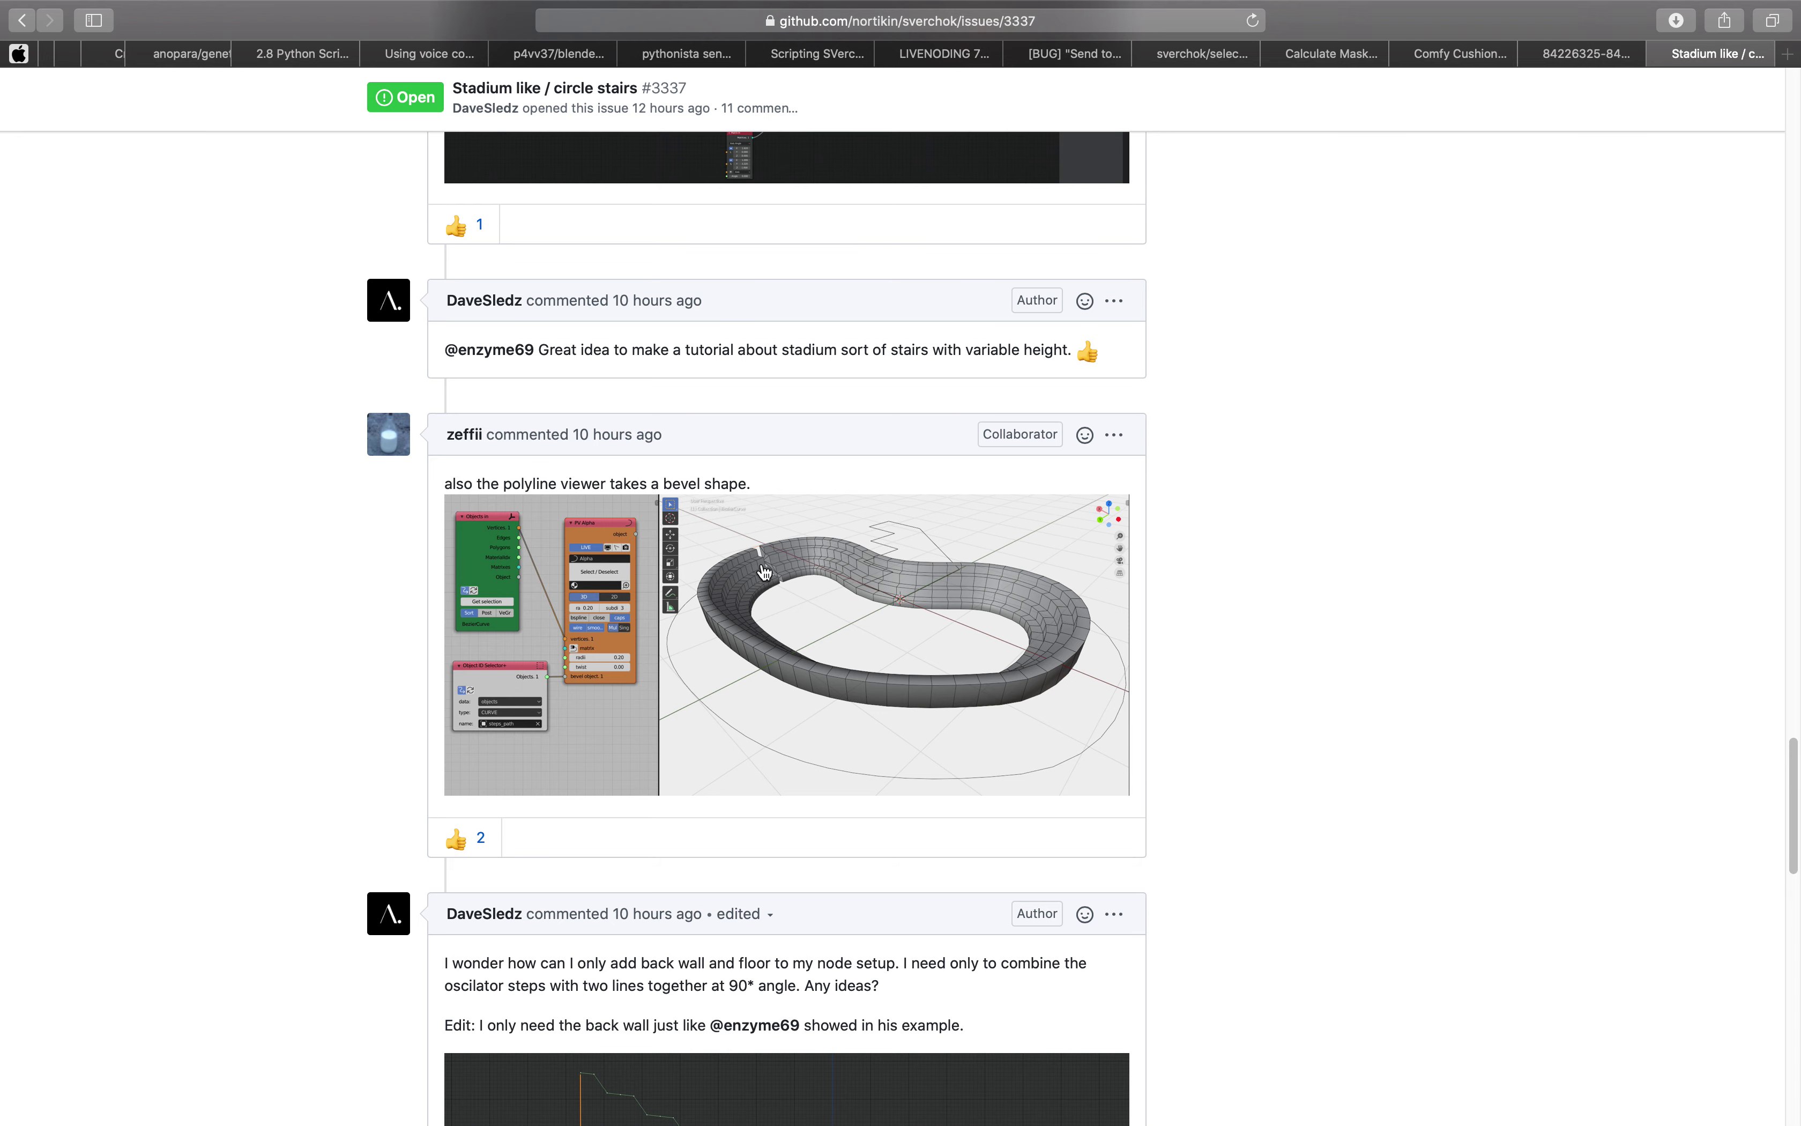
scroll(774, 573, up, 1)
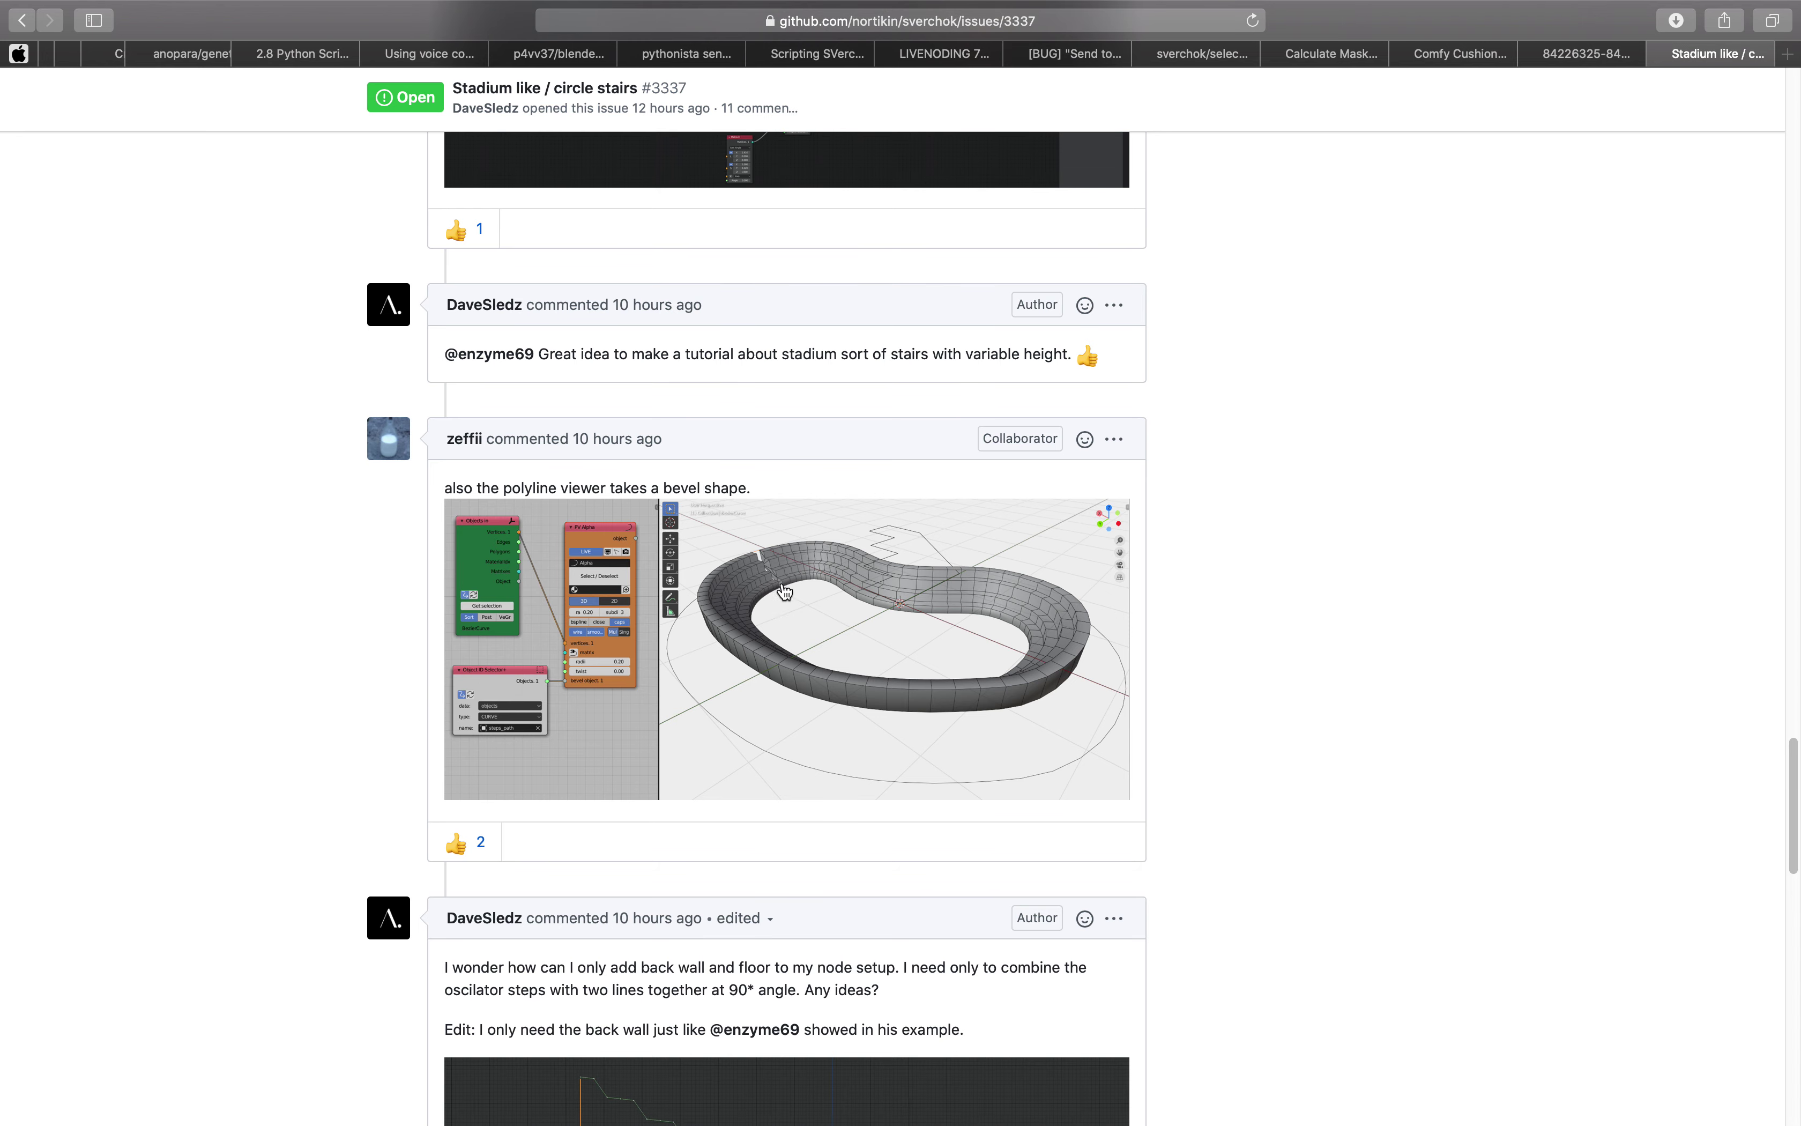
scroll(825, 713, down, 6)
scroll(826, 694, up, 5)
Try to view the polyline viewer bevel image in its own tab, and close that tab.
click(697, 518)
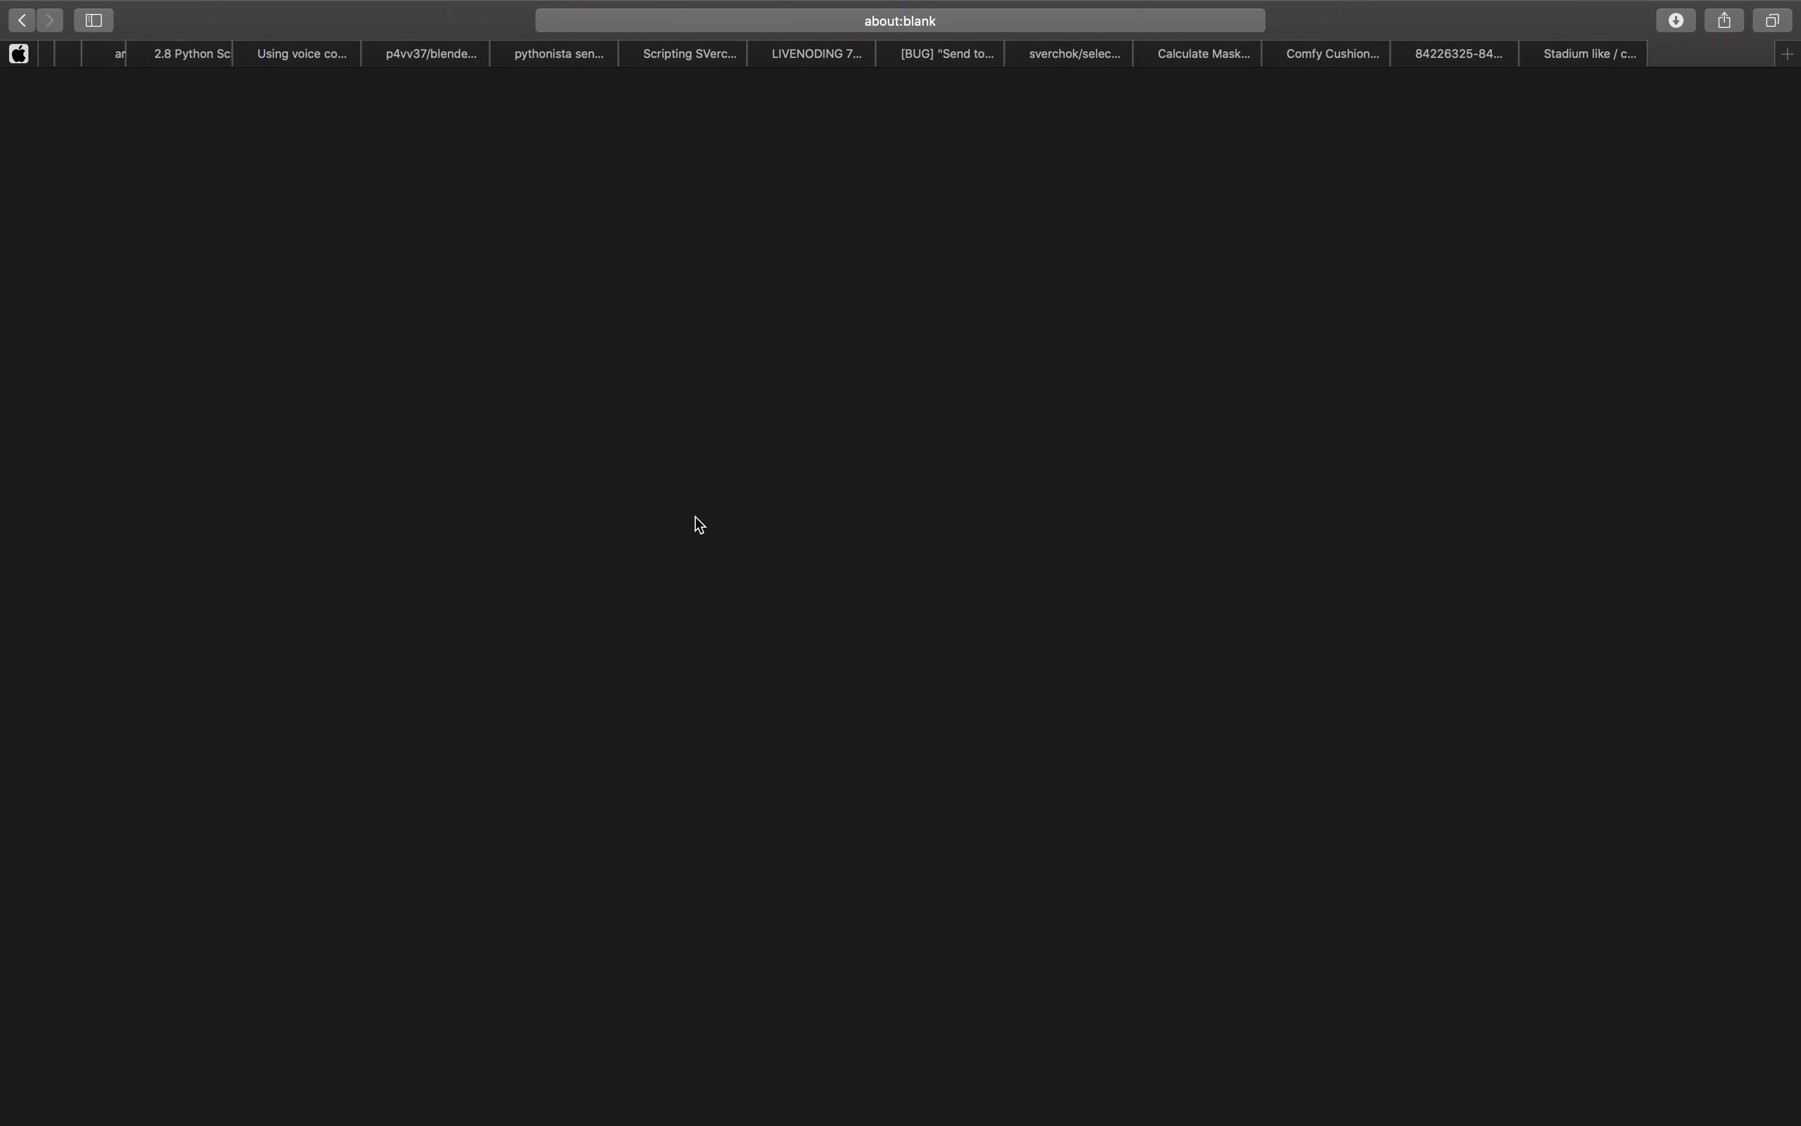
click(1570, 60)
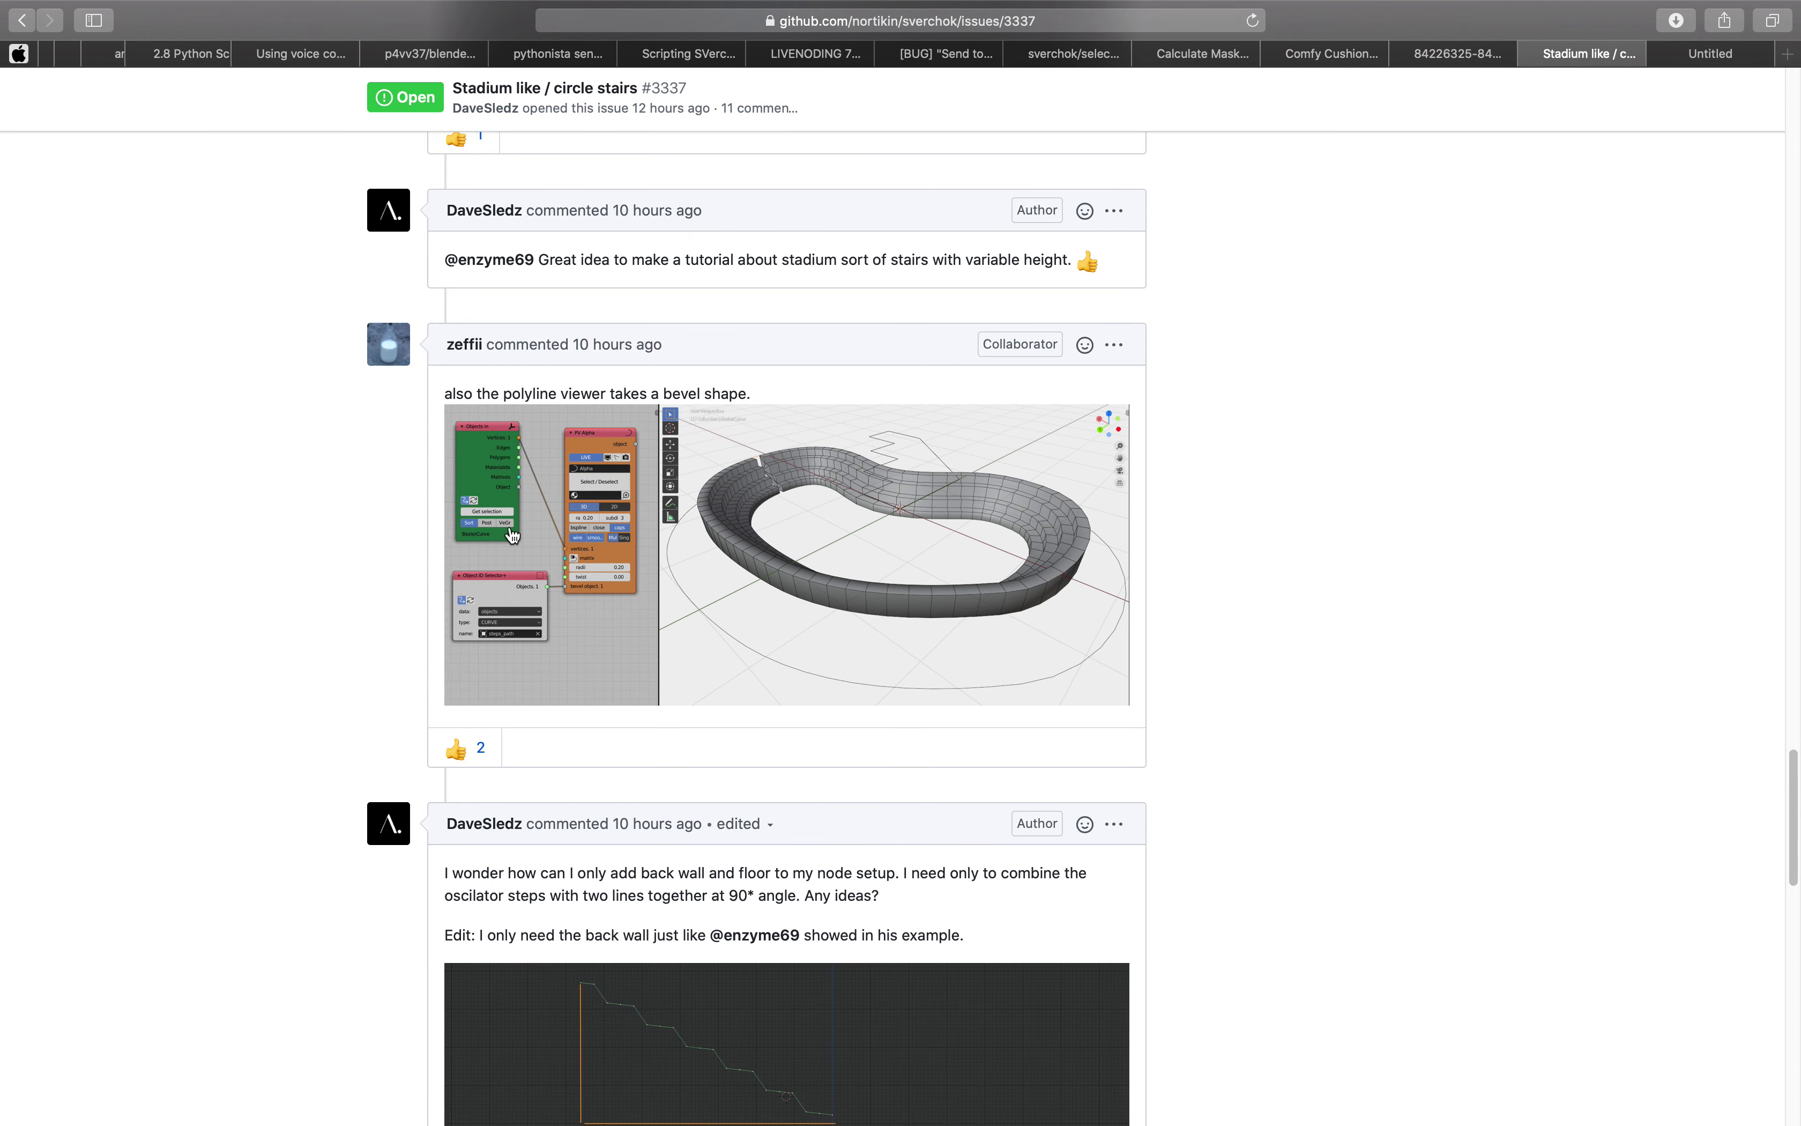
click(1709, 60)
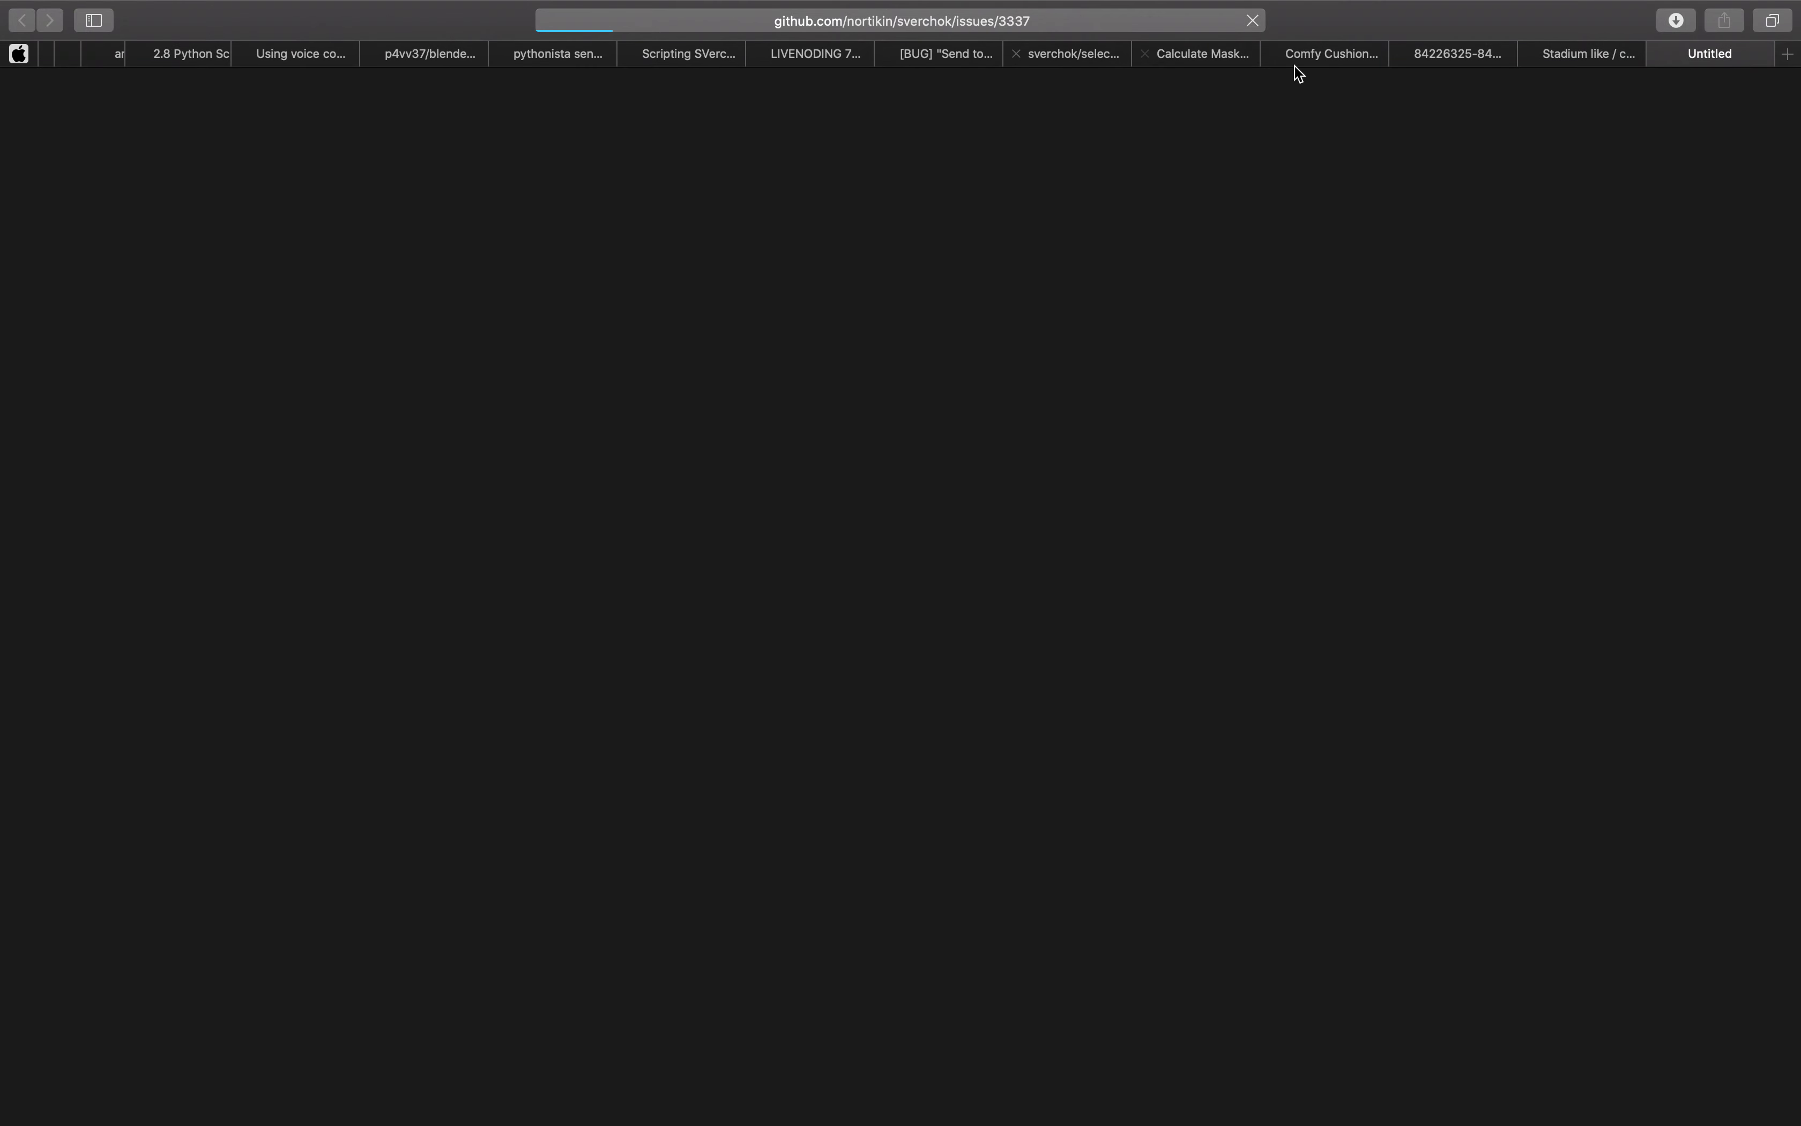
key(super+w)
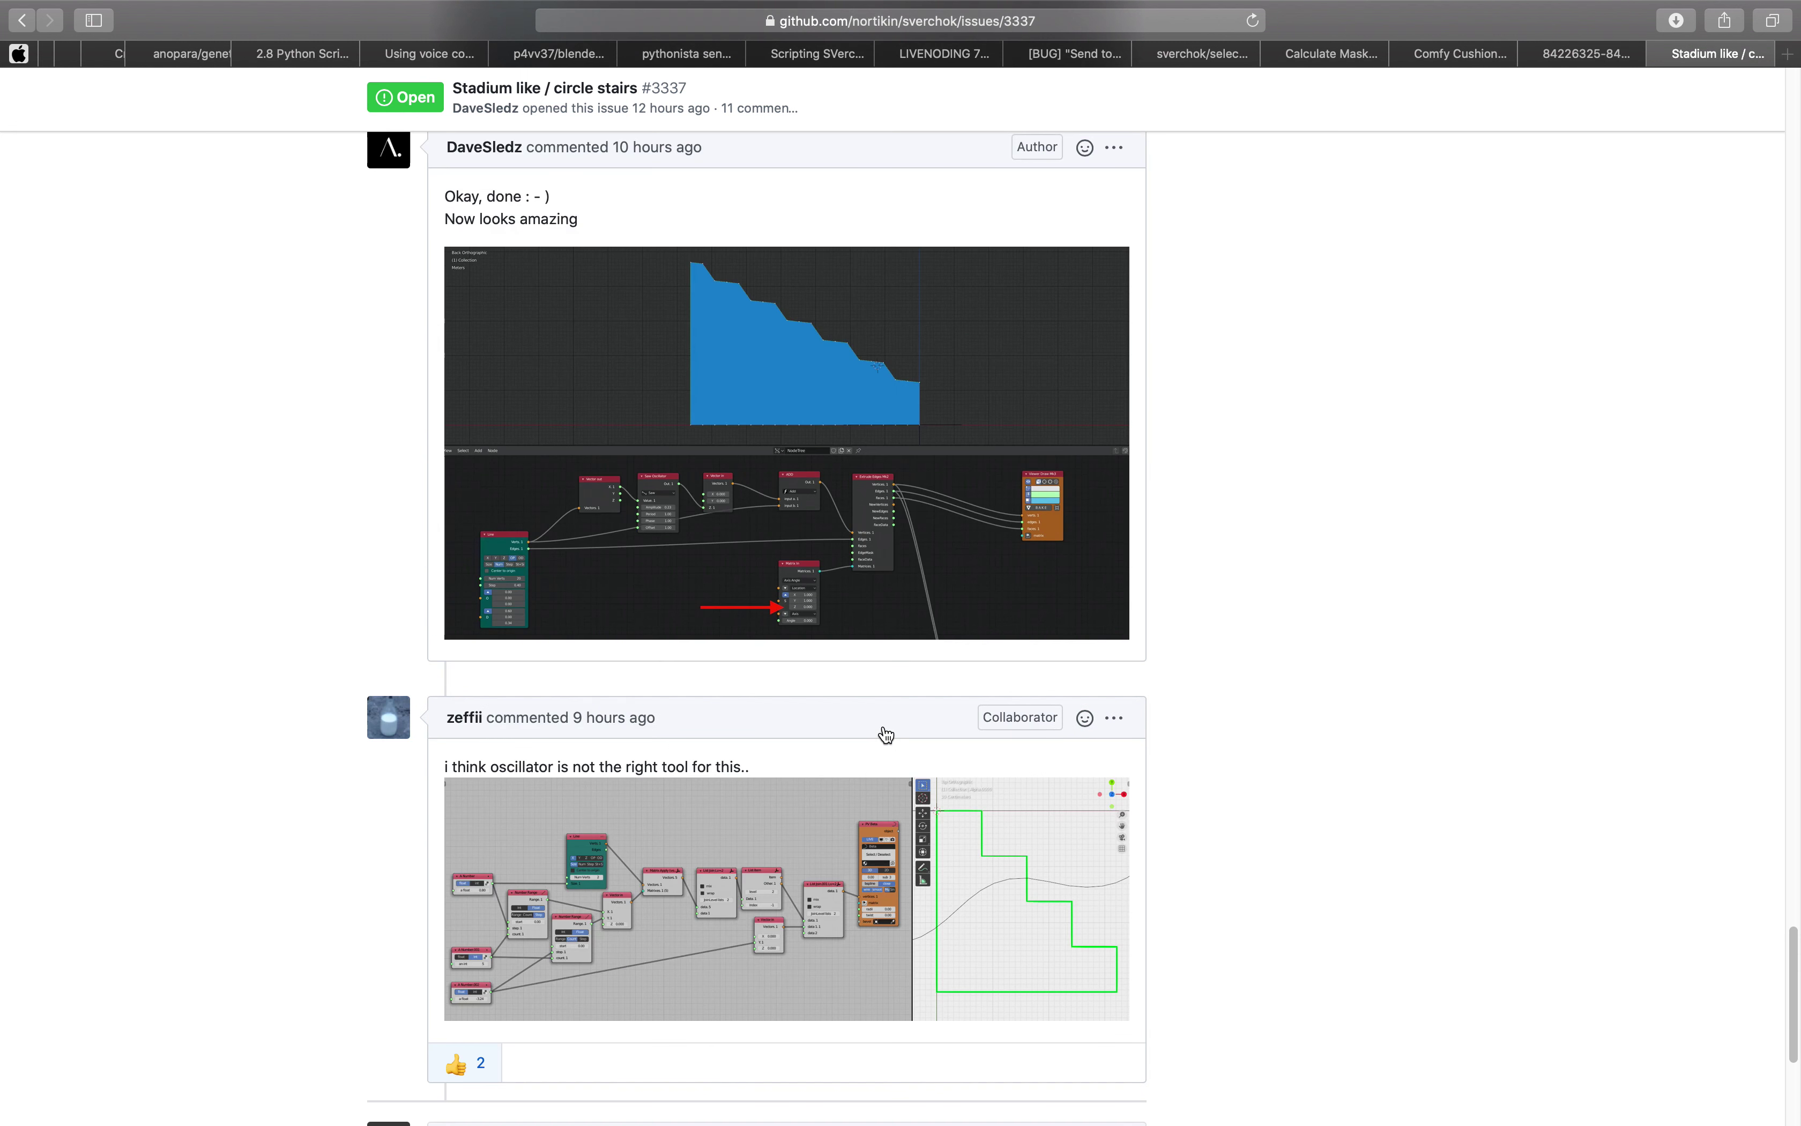
Examine the remaining comments on adding a back wall and floor and on the alternative to the oscillator for the step profile.
scroll(710, 314, up, 10)
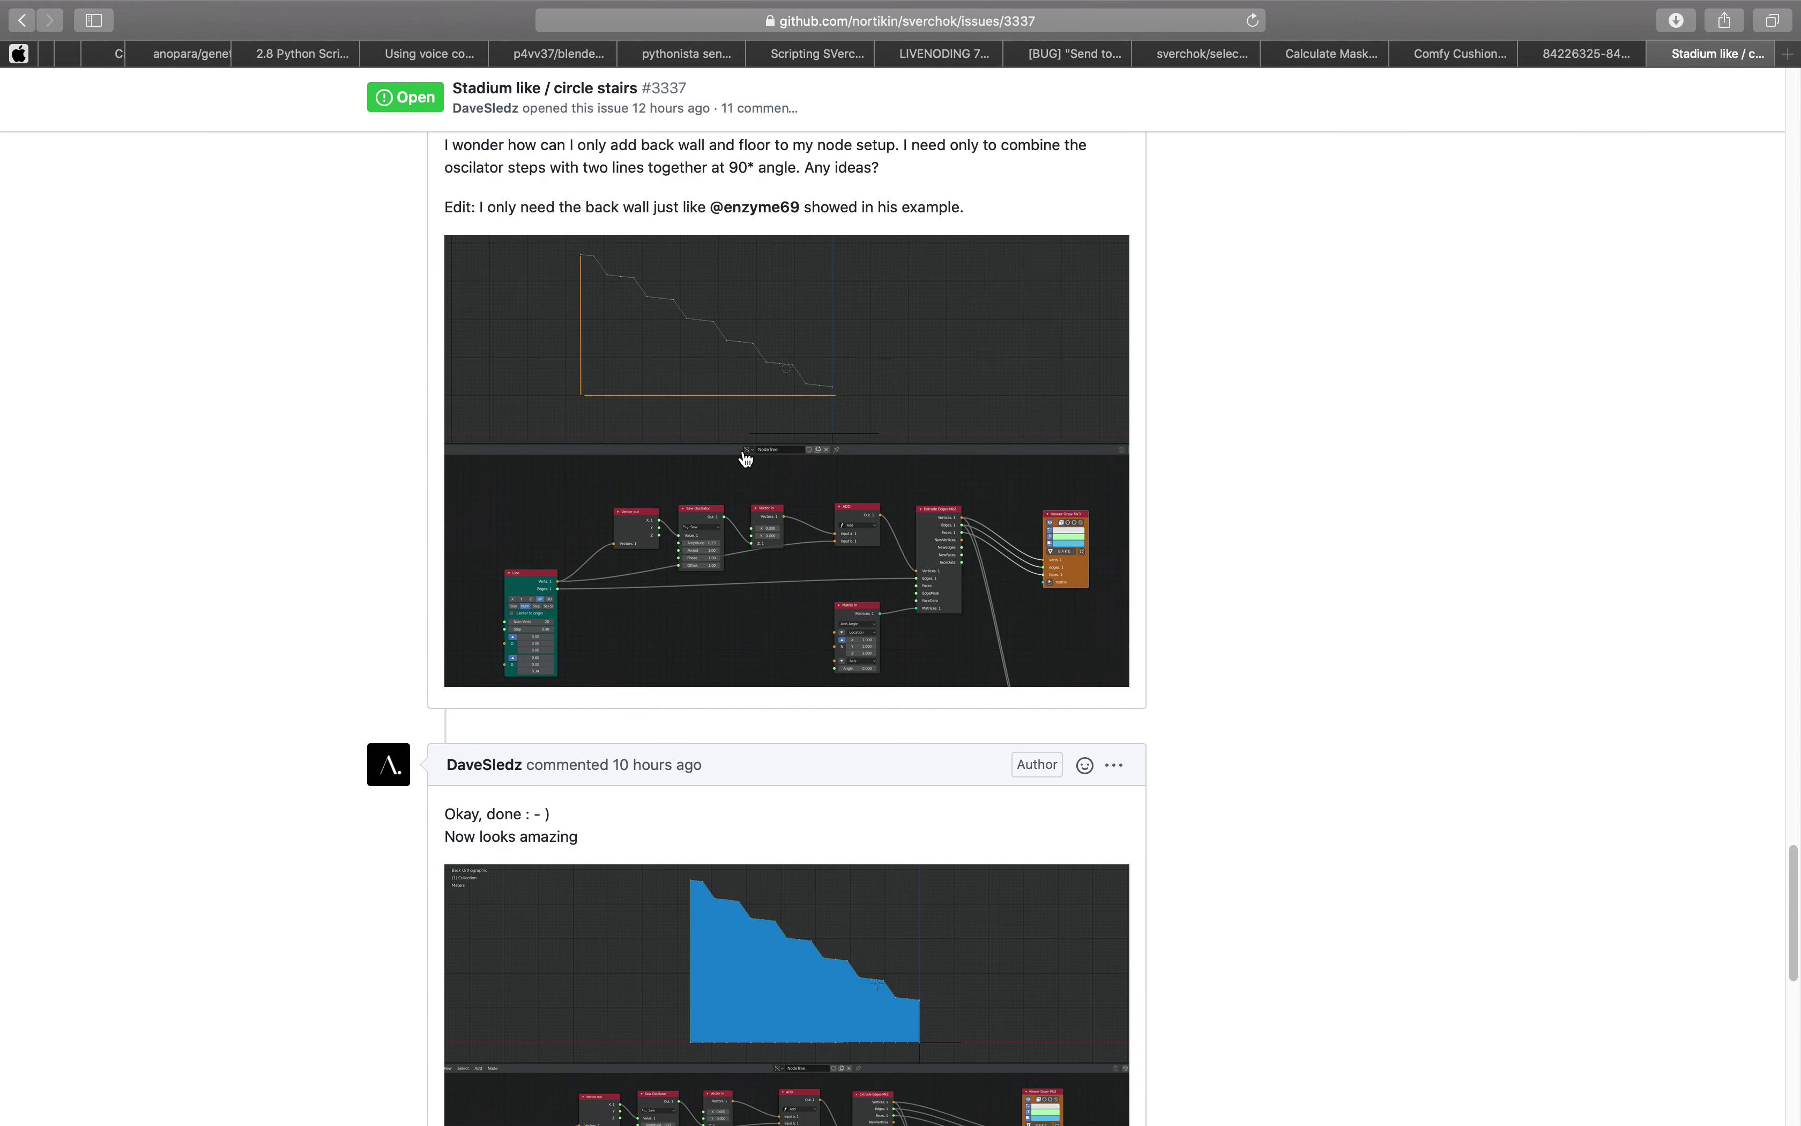
scroll(629, 655, down, 6)
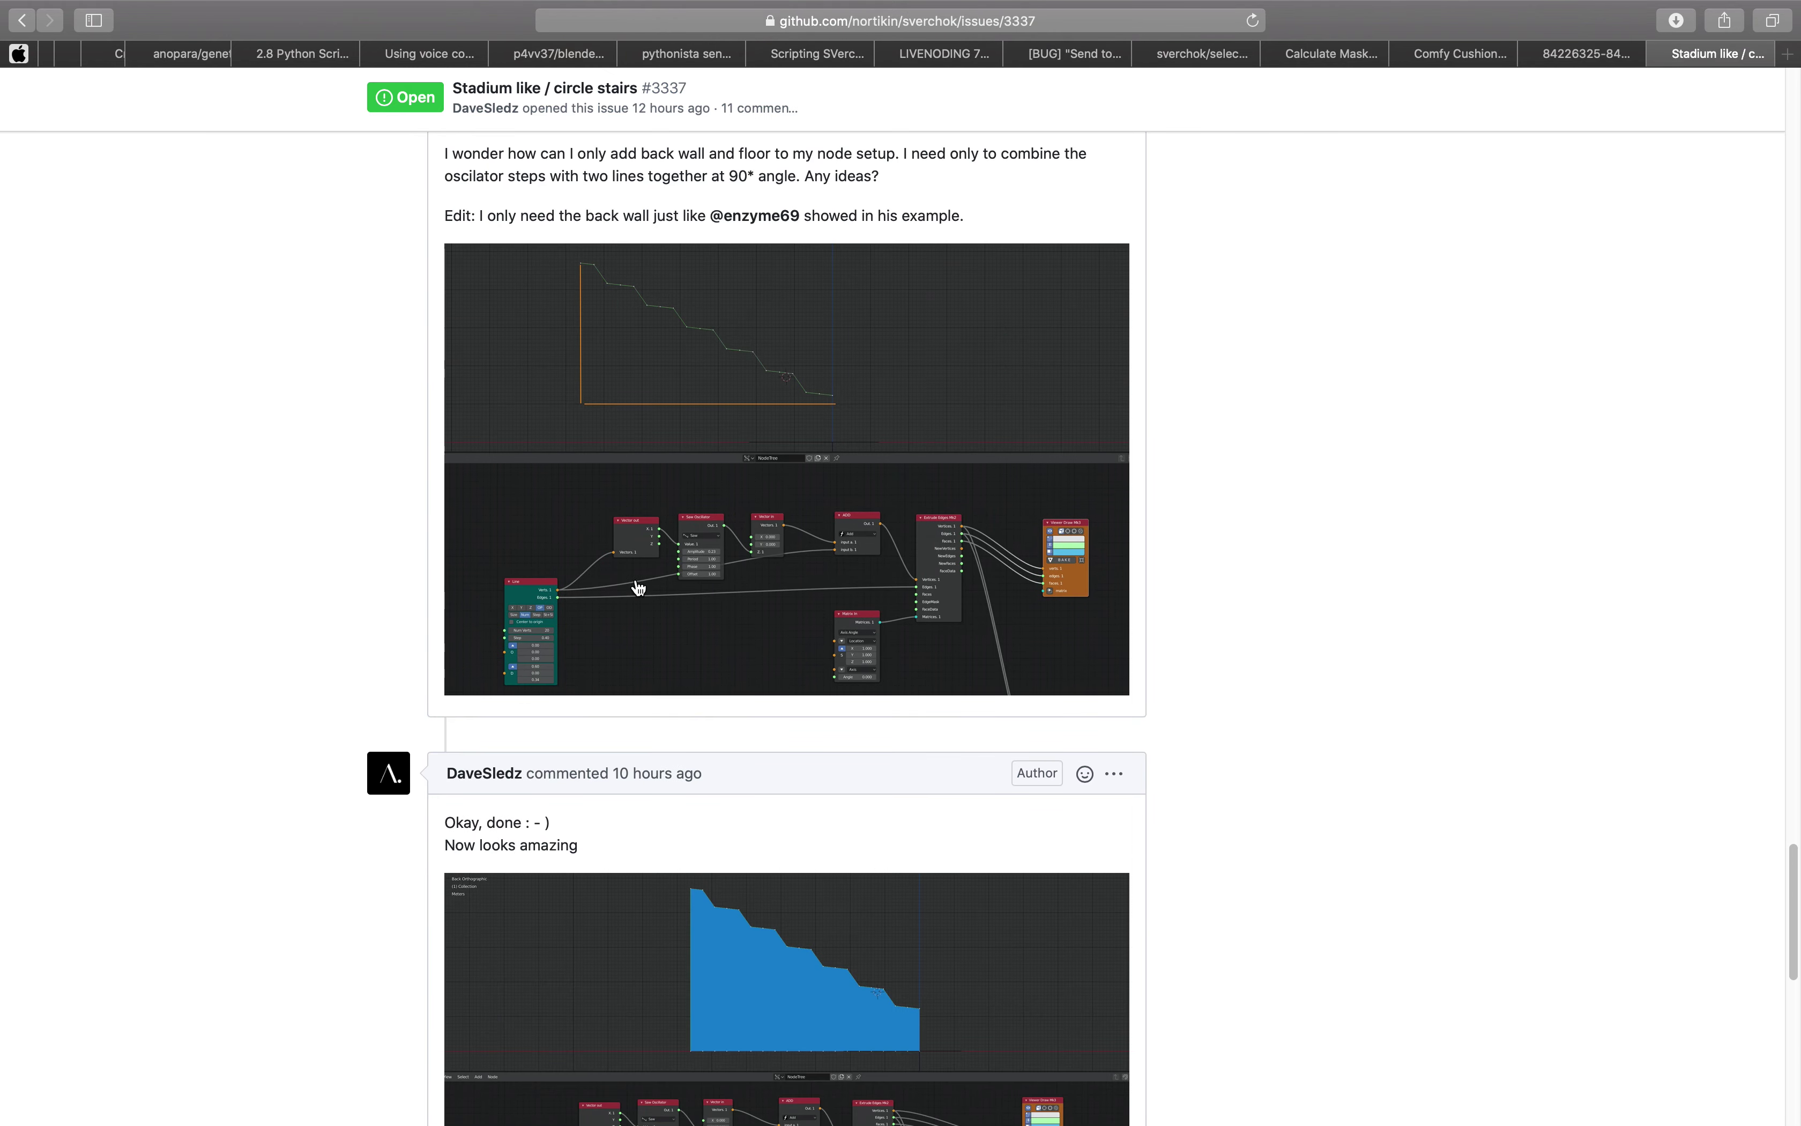
scroll(633, 719, down, 1)
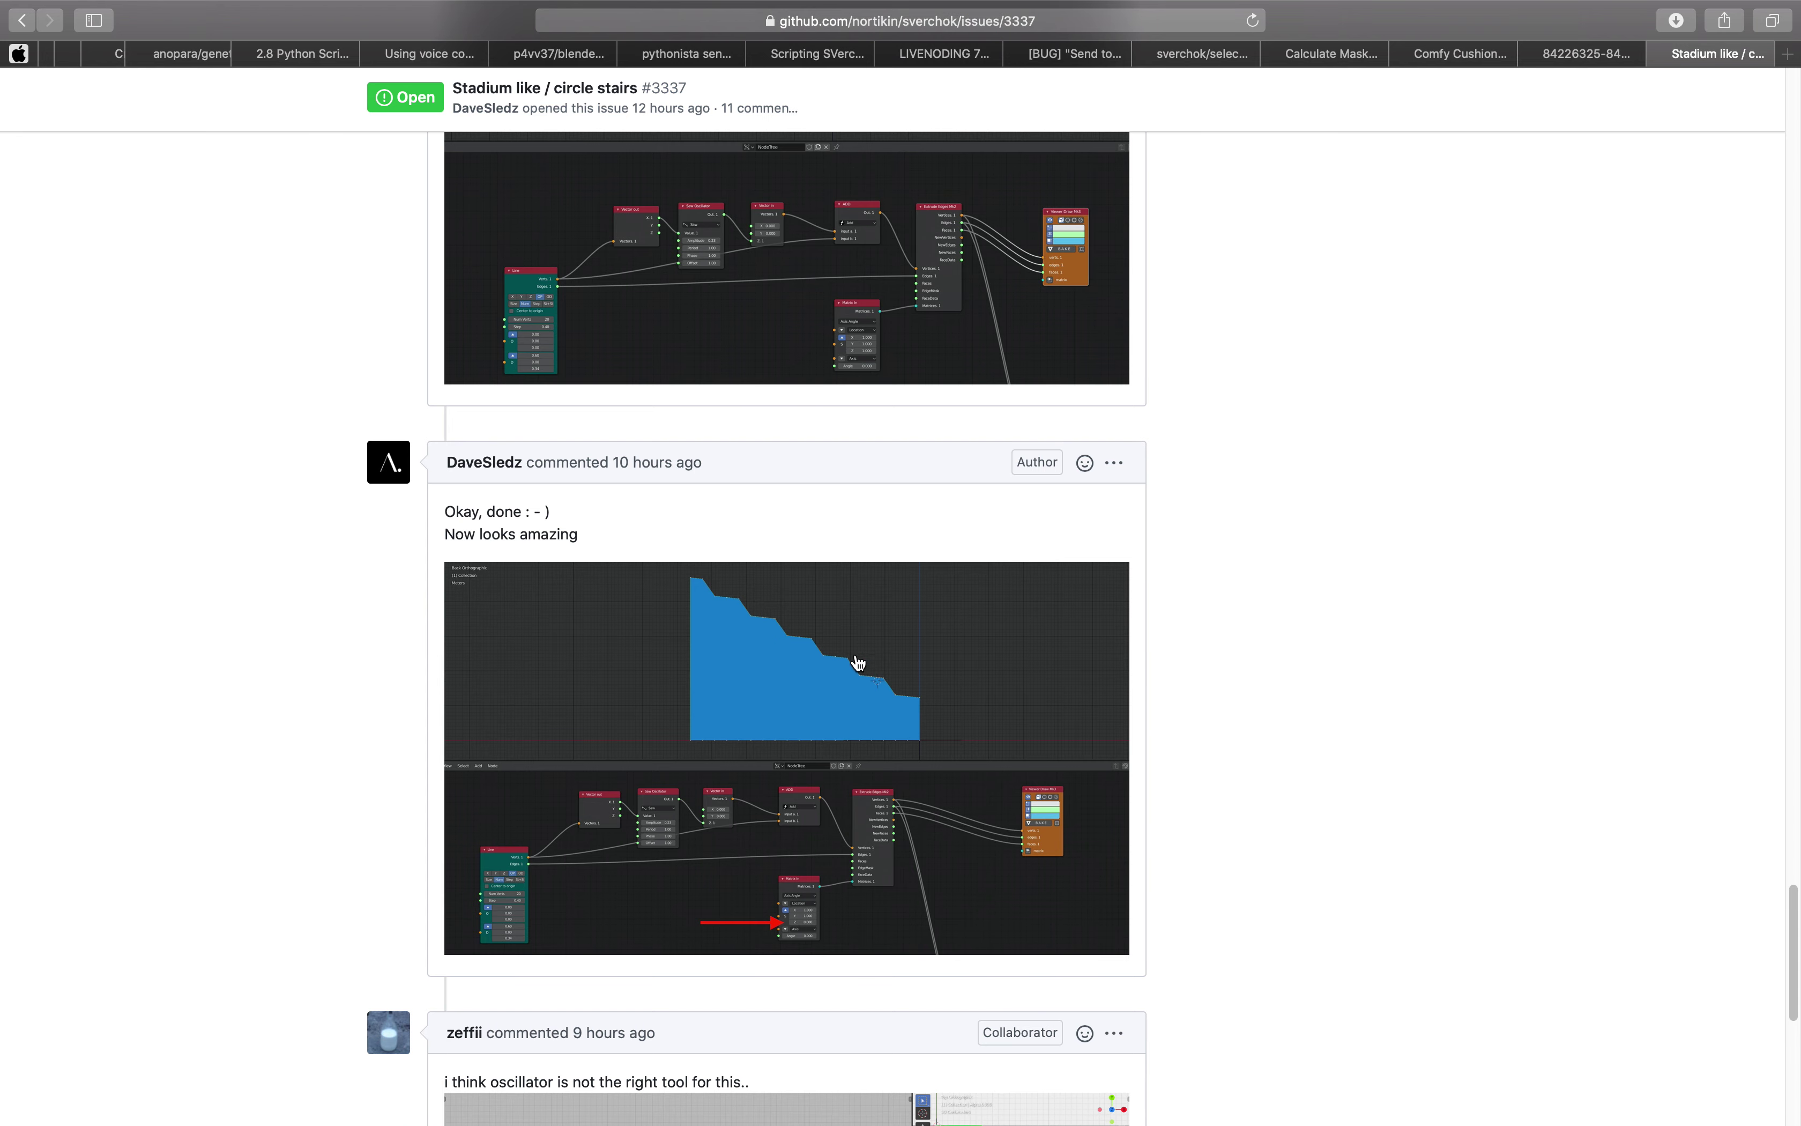
scroll(858, 662, down, 3)
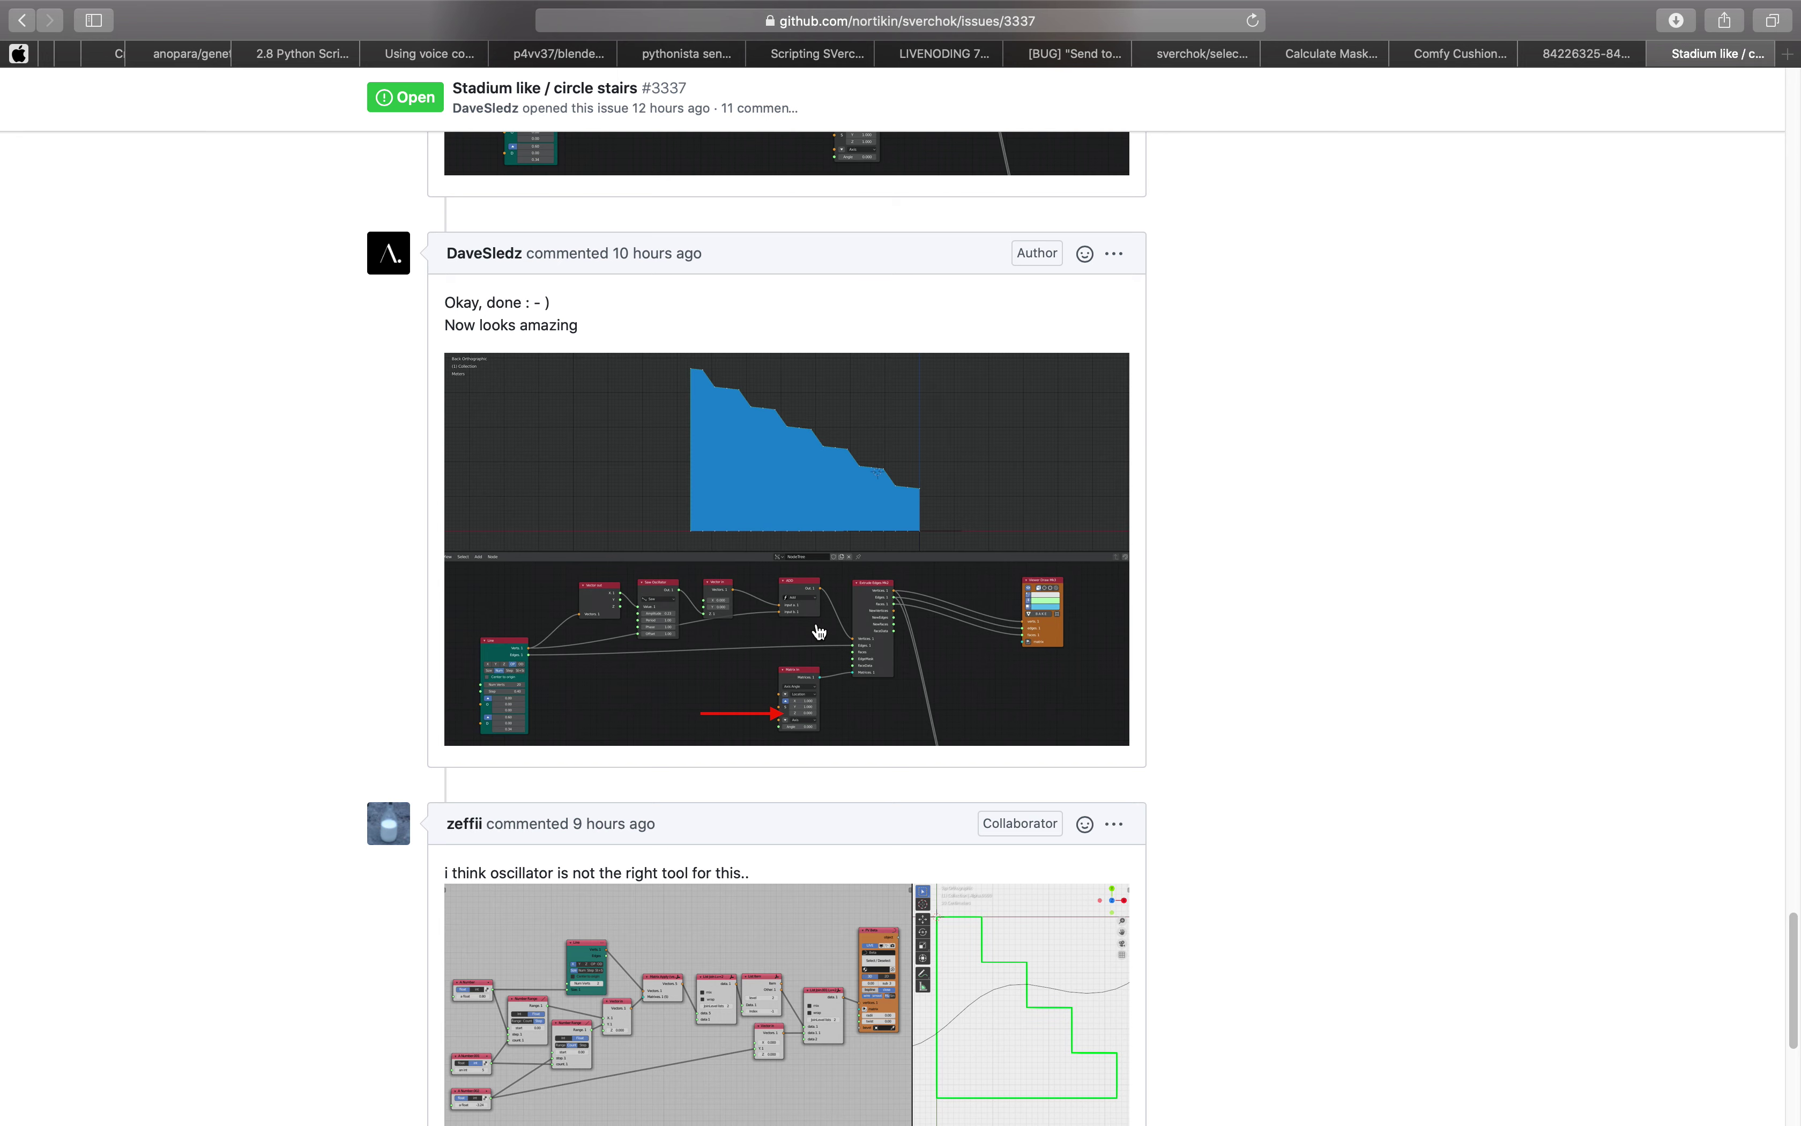
scroll(802, 576, down, 3)
scroll(835, 674, down, 1)
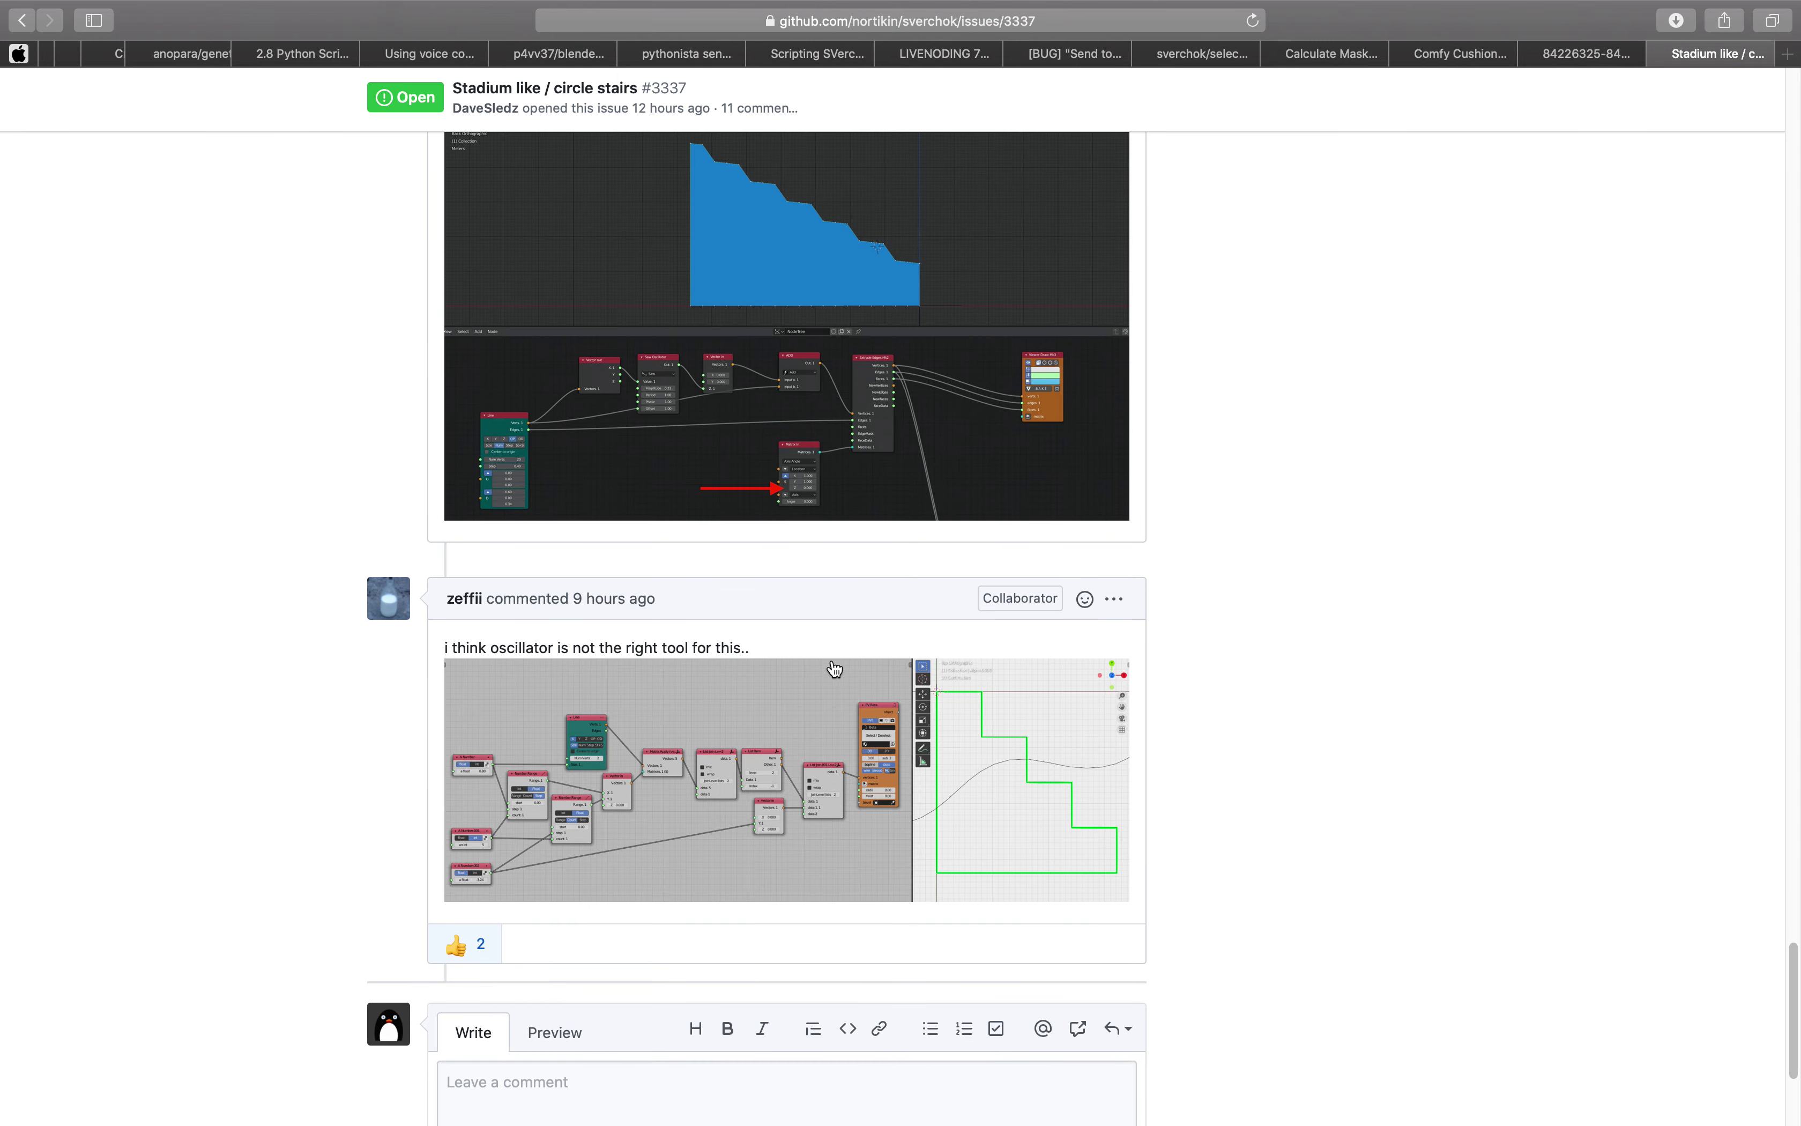
scroll(842, 471, down, 3)
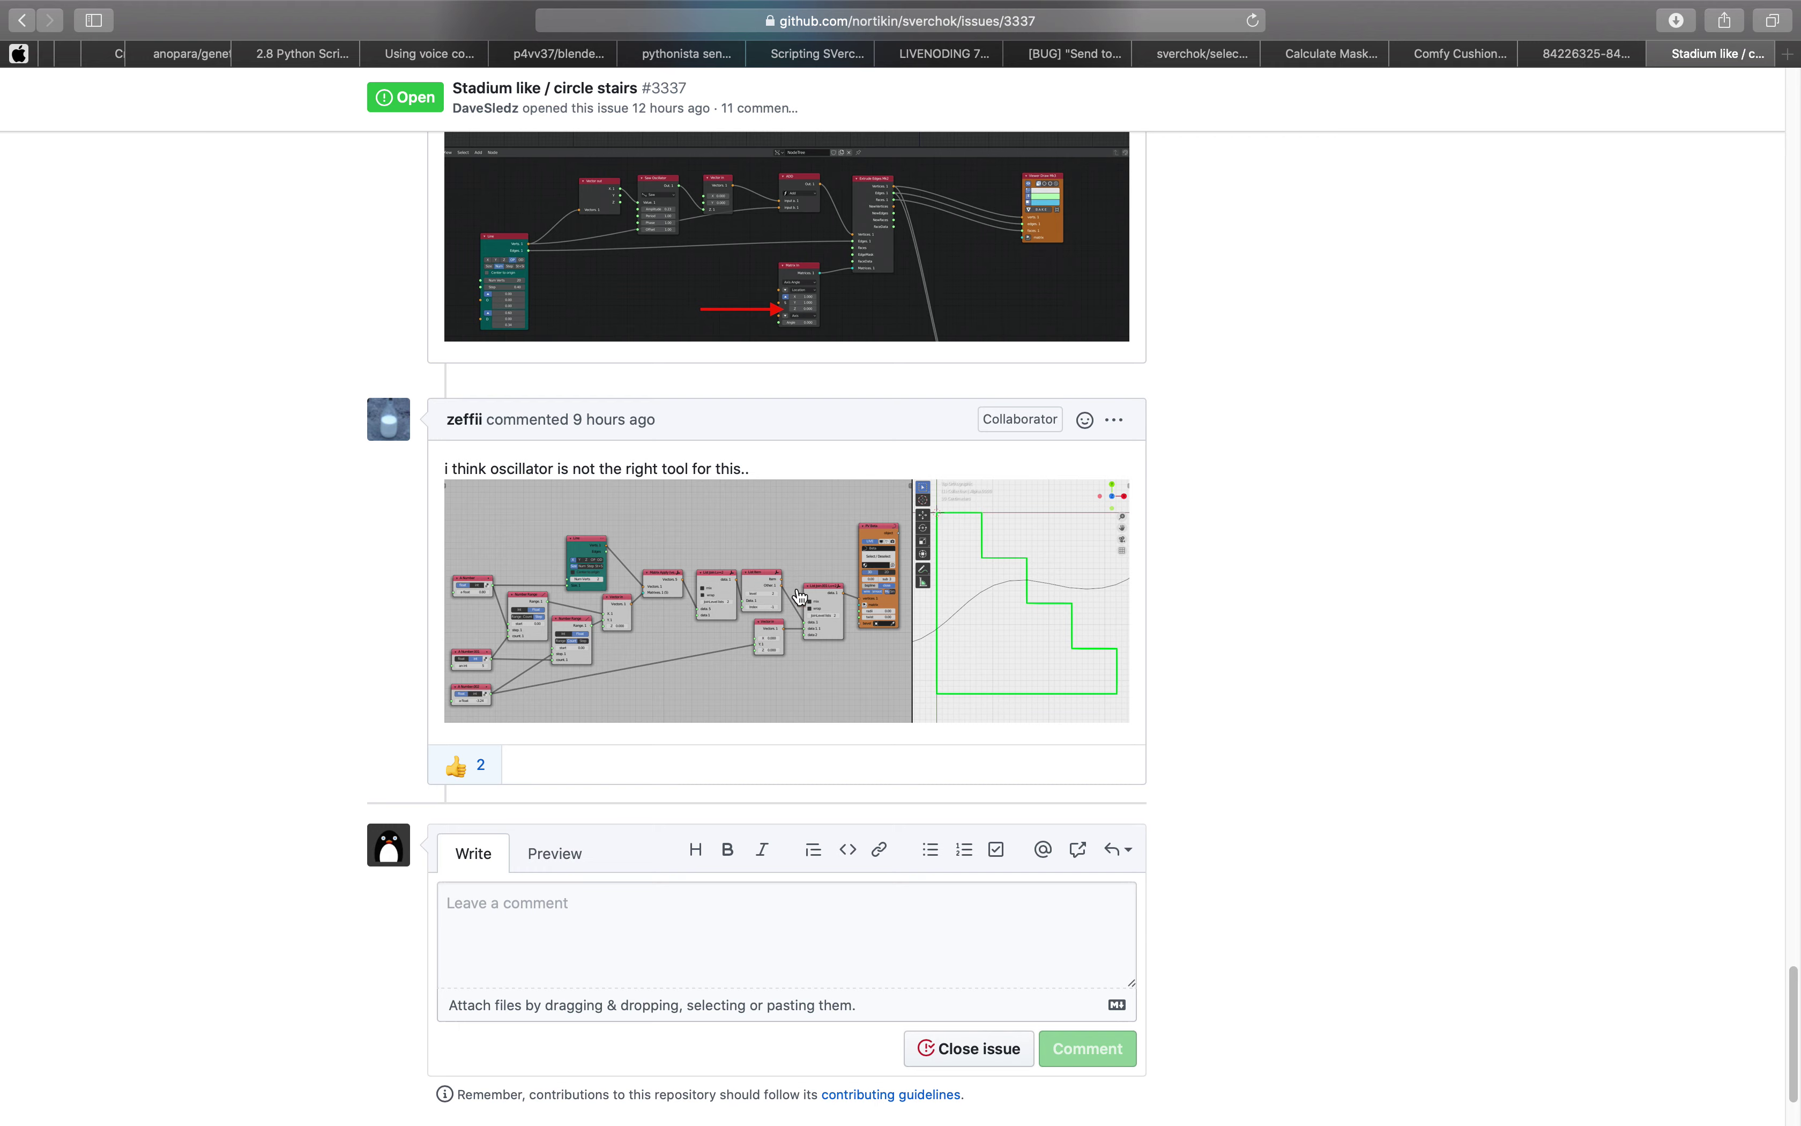
click(678, 603)
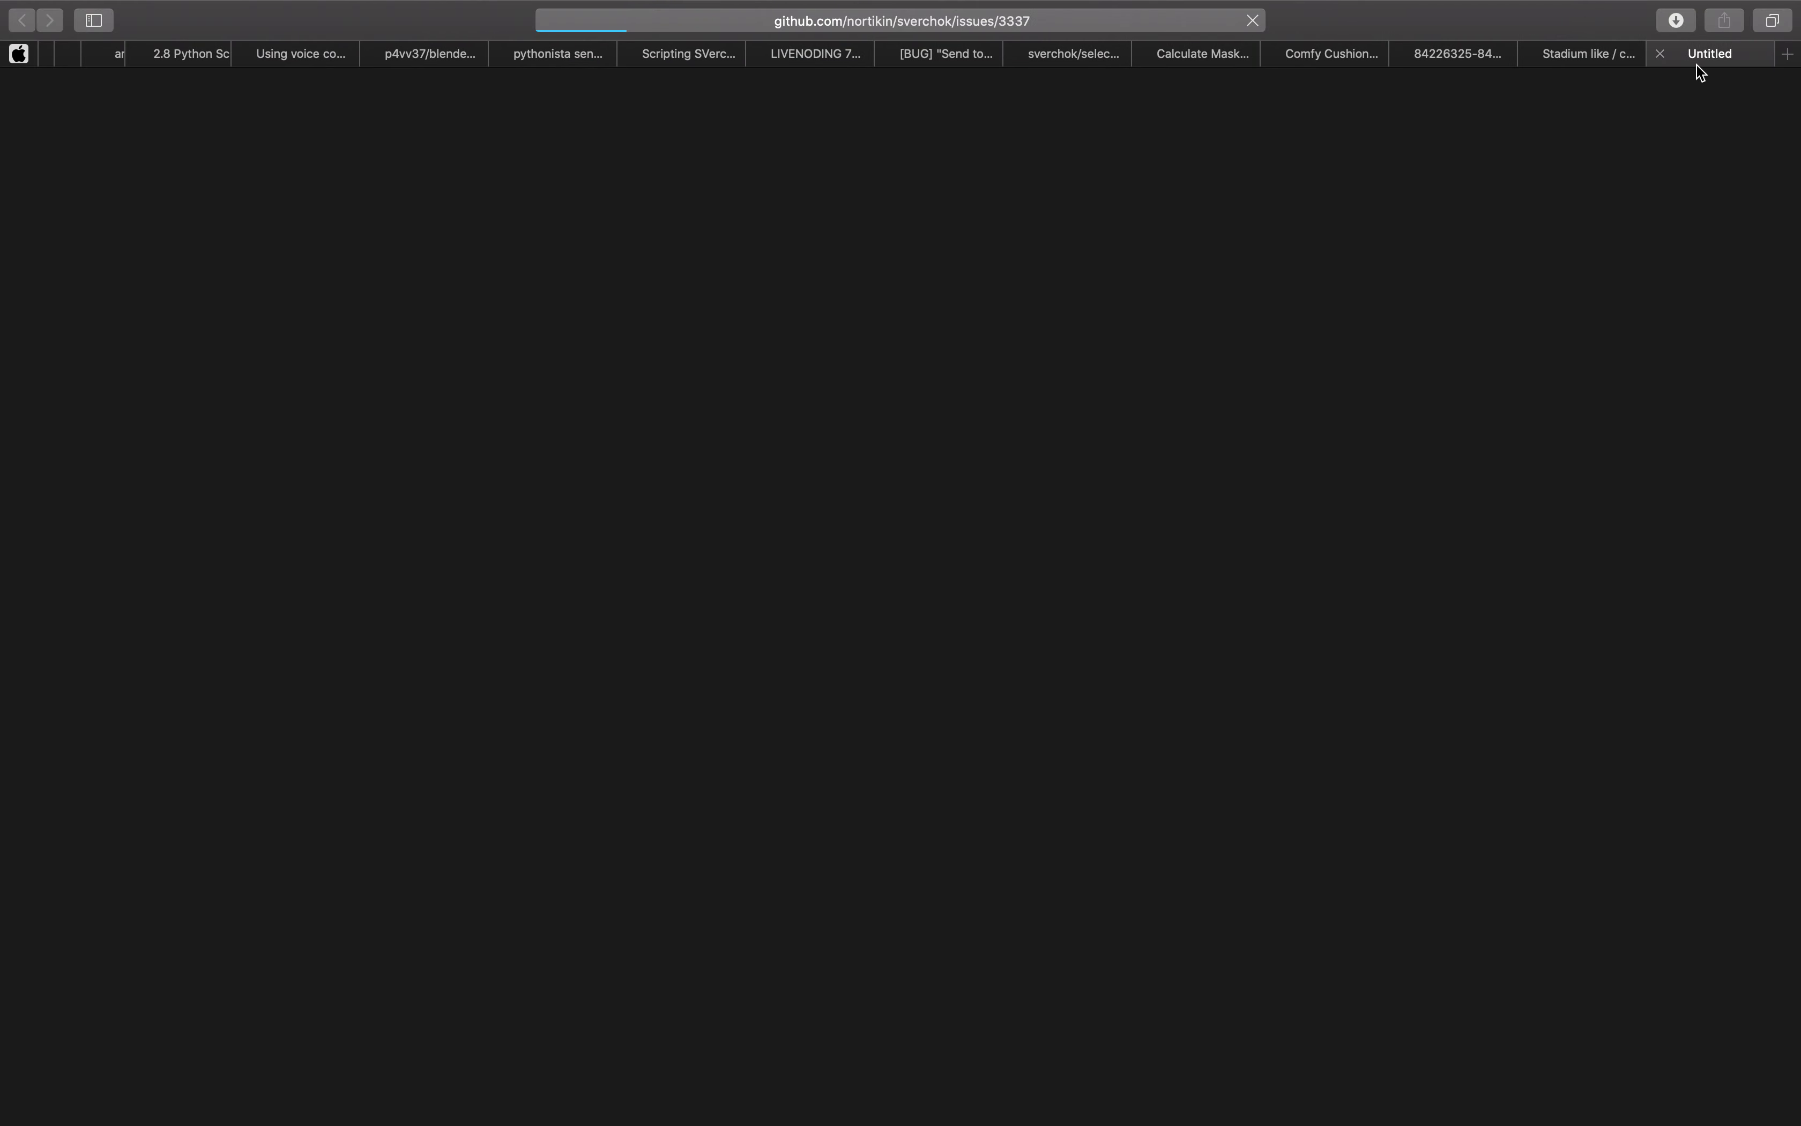
click(1659, 54)
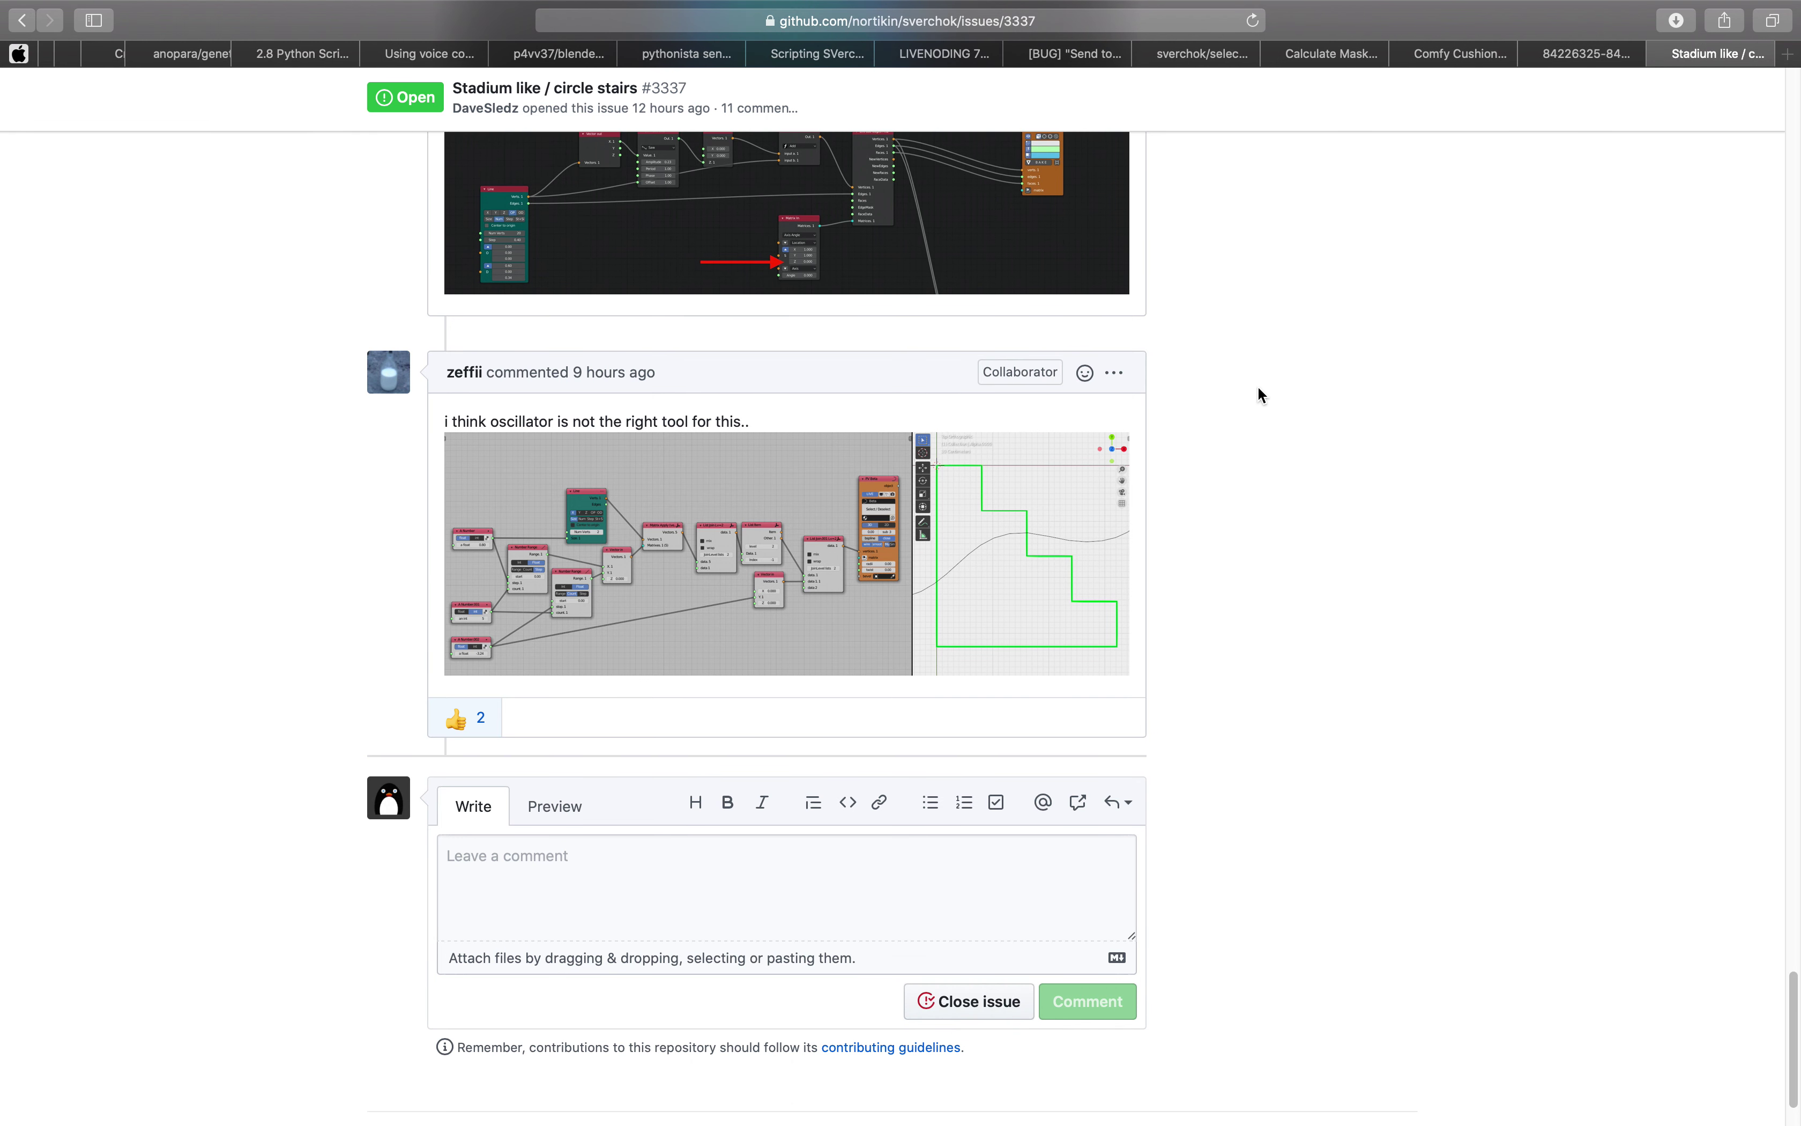
scroll(1298, 362, up, 15)
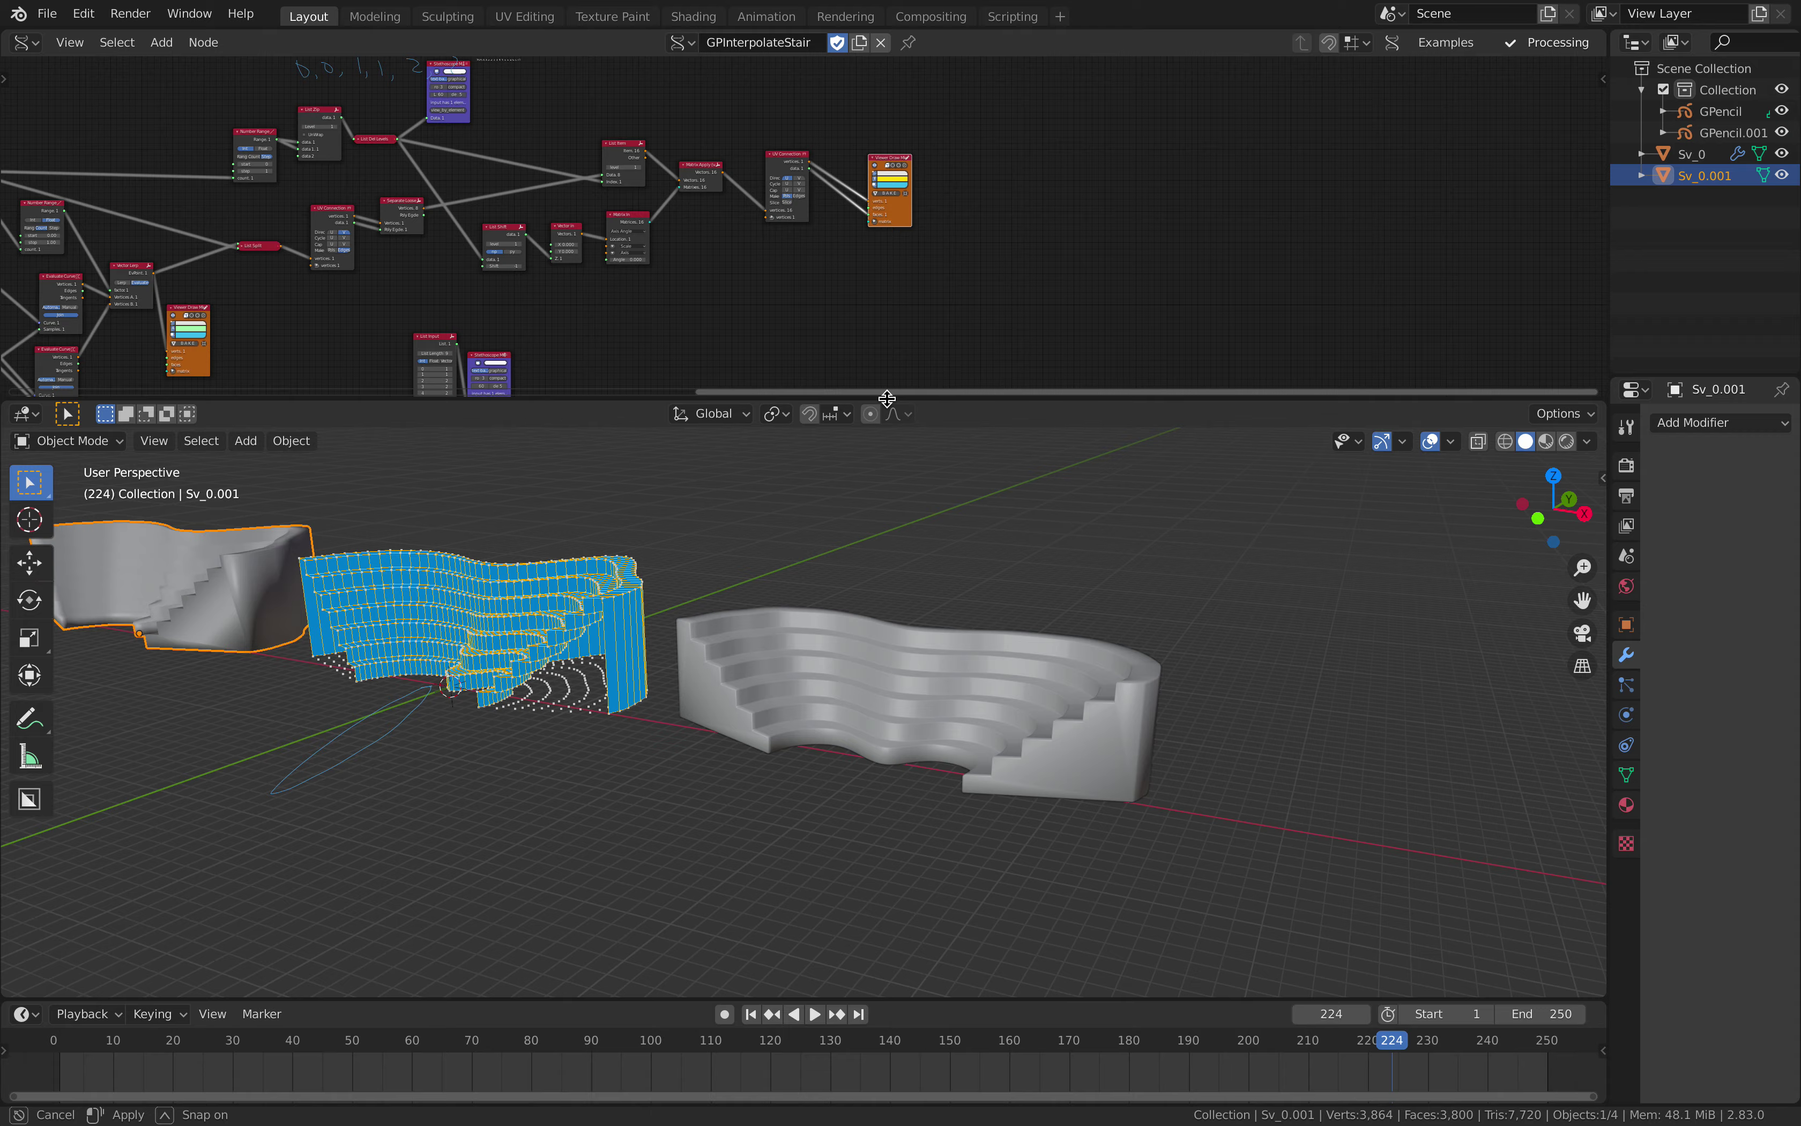
Switch back to Blender, enlarge the node editor and review the GPInterpolateStair node tree alongside the stairs.
scroll(863, 376, down, 5)
scroll(864, 376, up, 5)
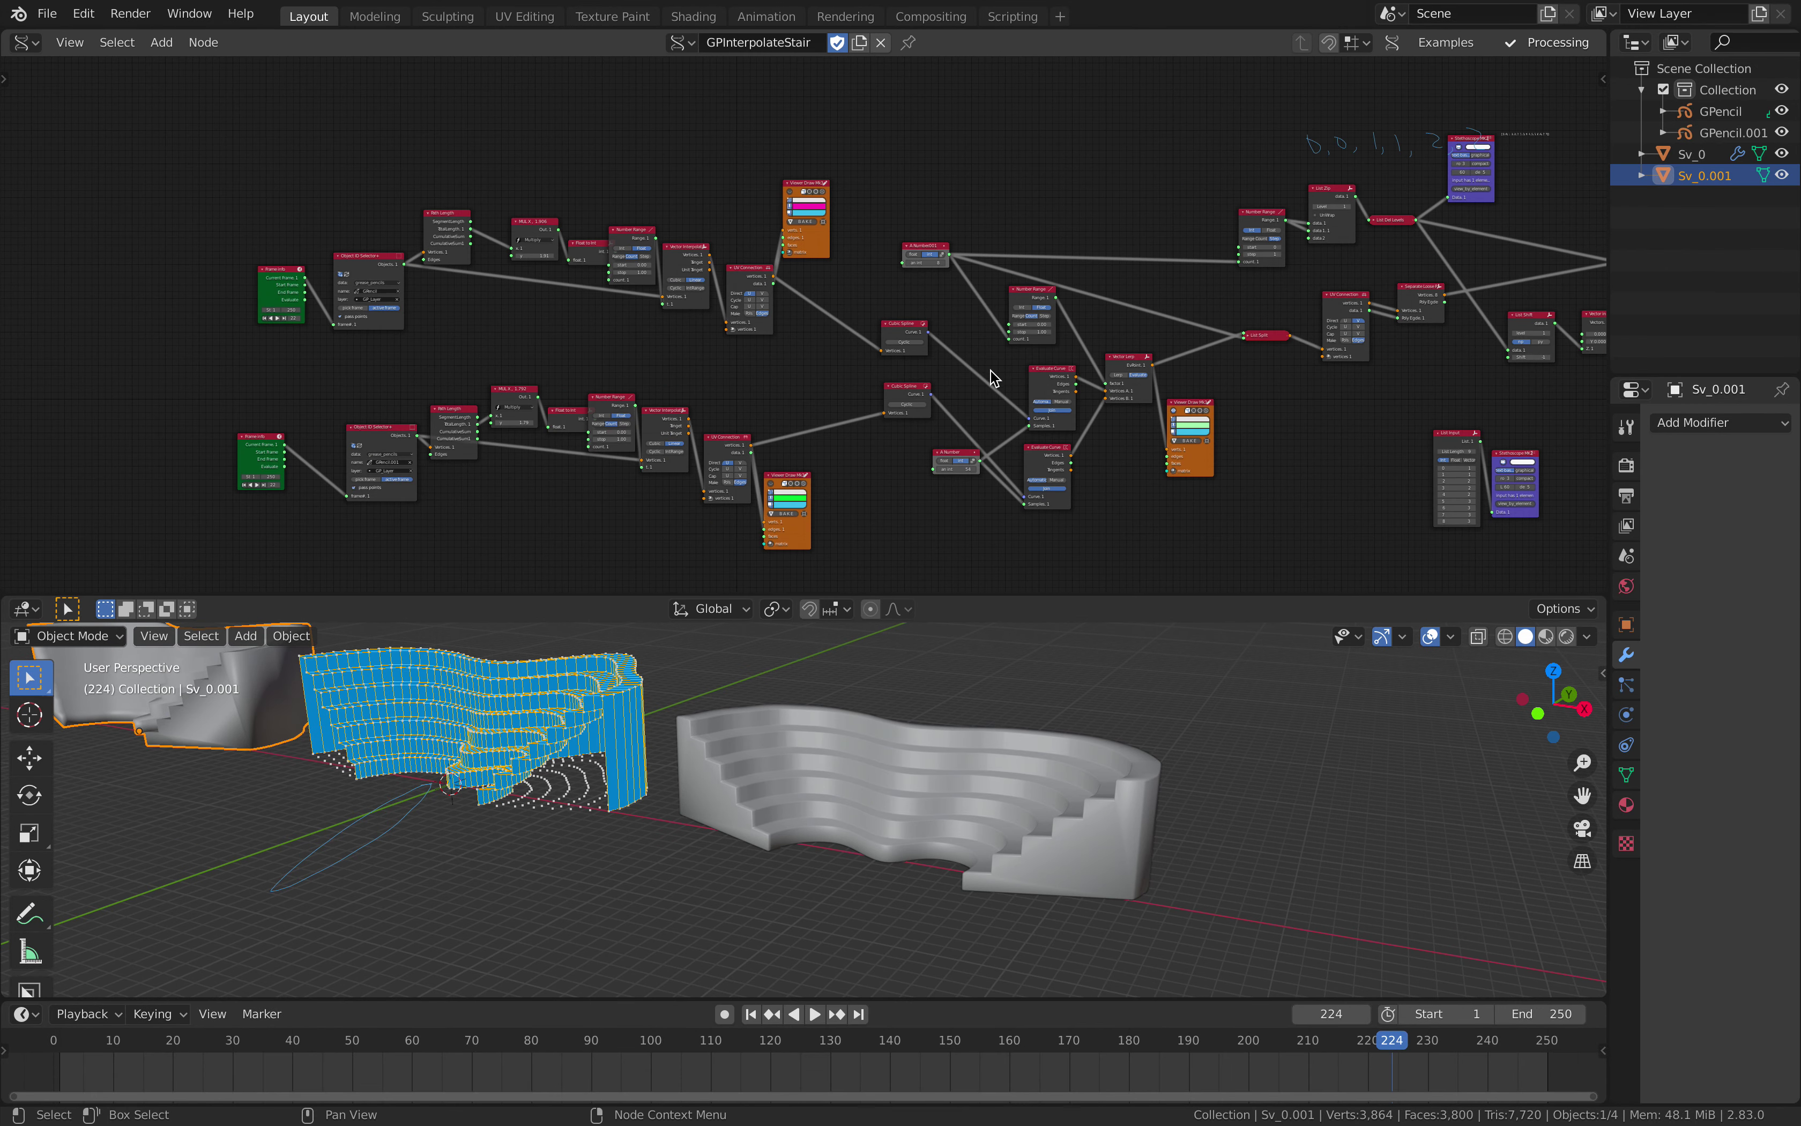
middle_drag(816, 643, 846, 734)
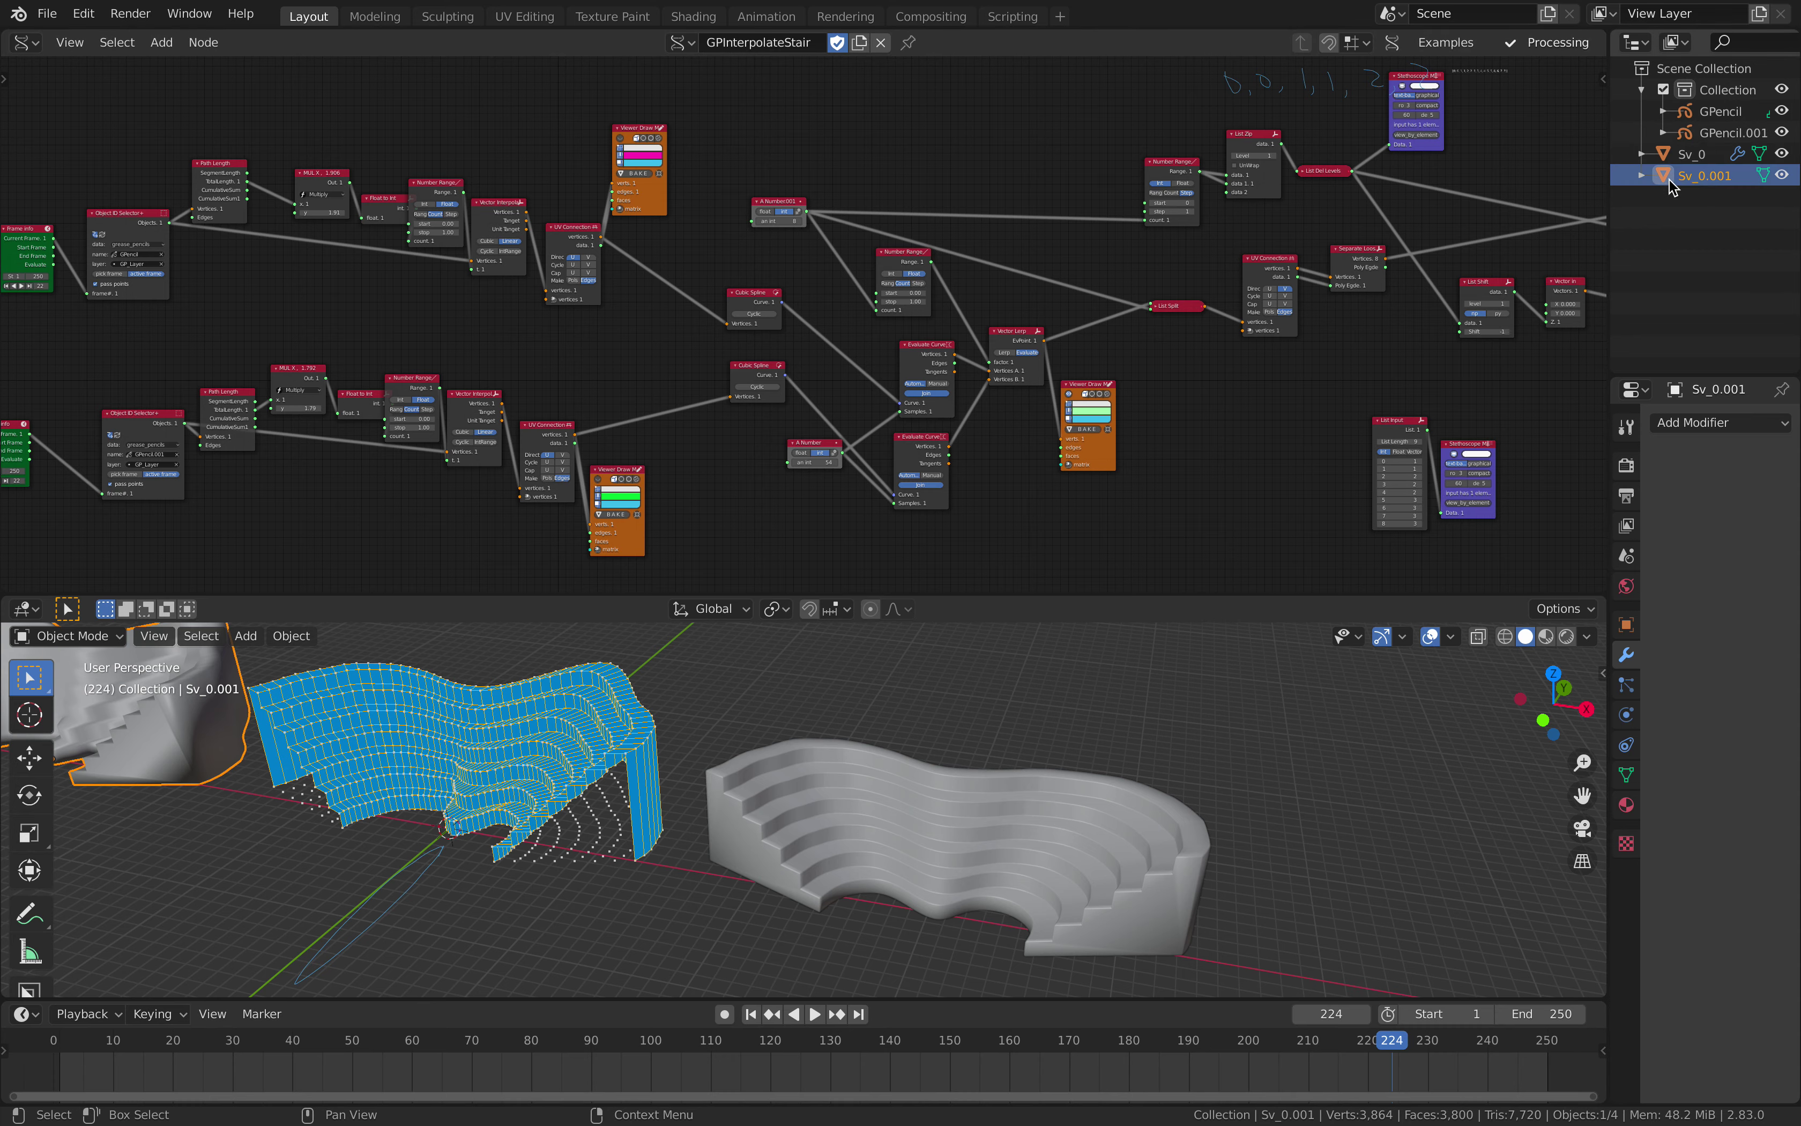
mouse_move(609, 833)
middle_down()
mouse_move(631, 834)
mouse_move(580, 854)
middle_up()
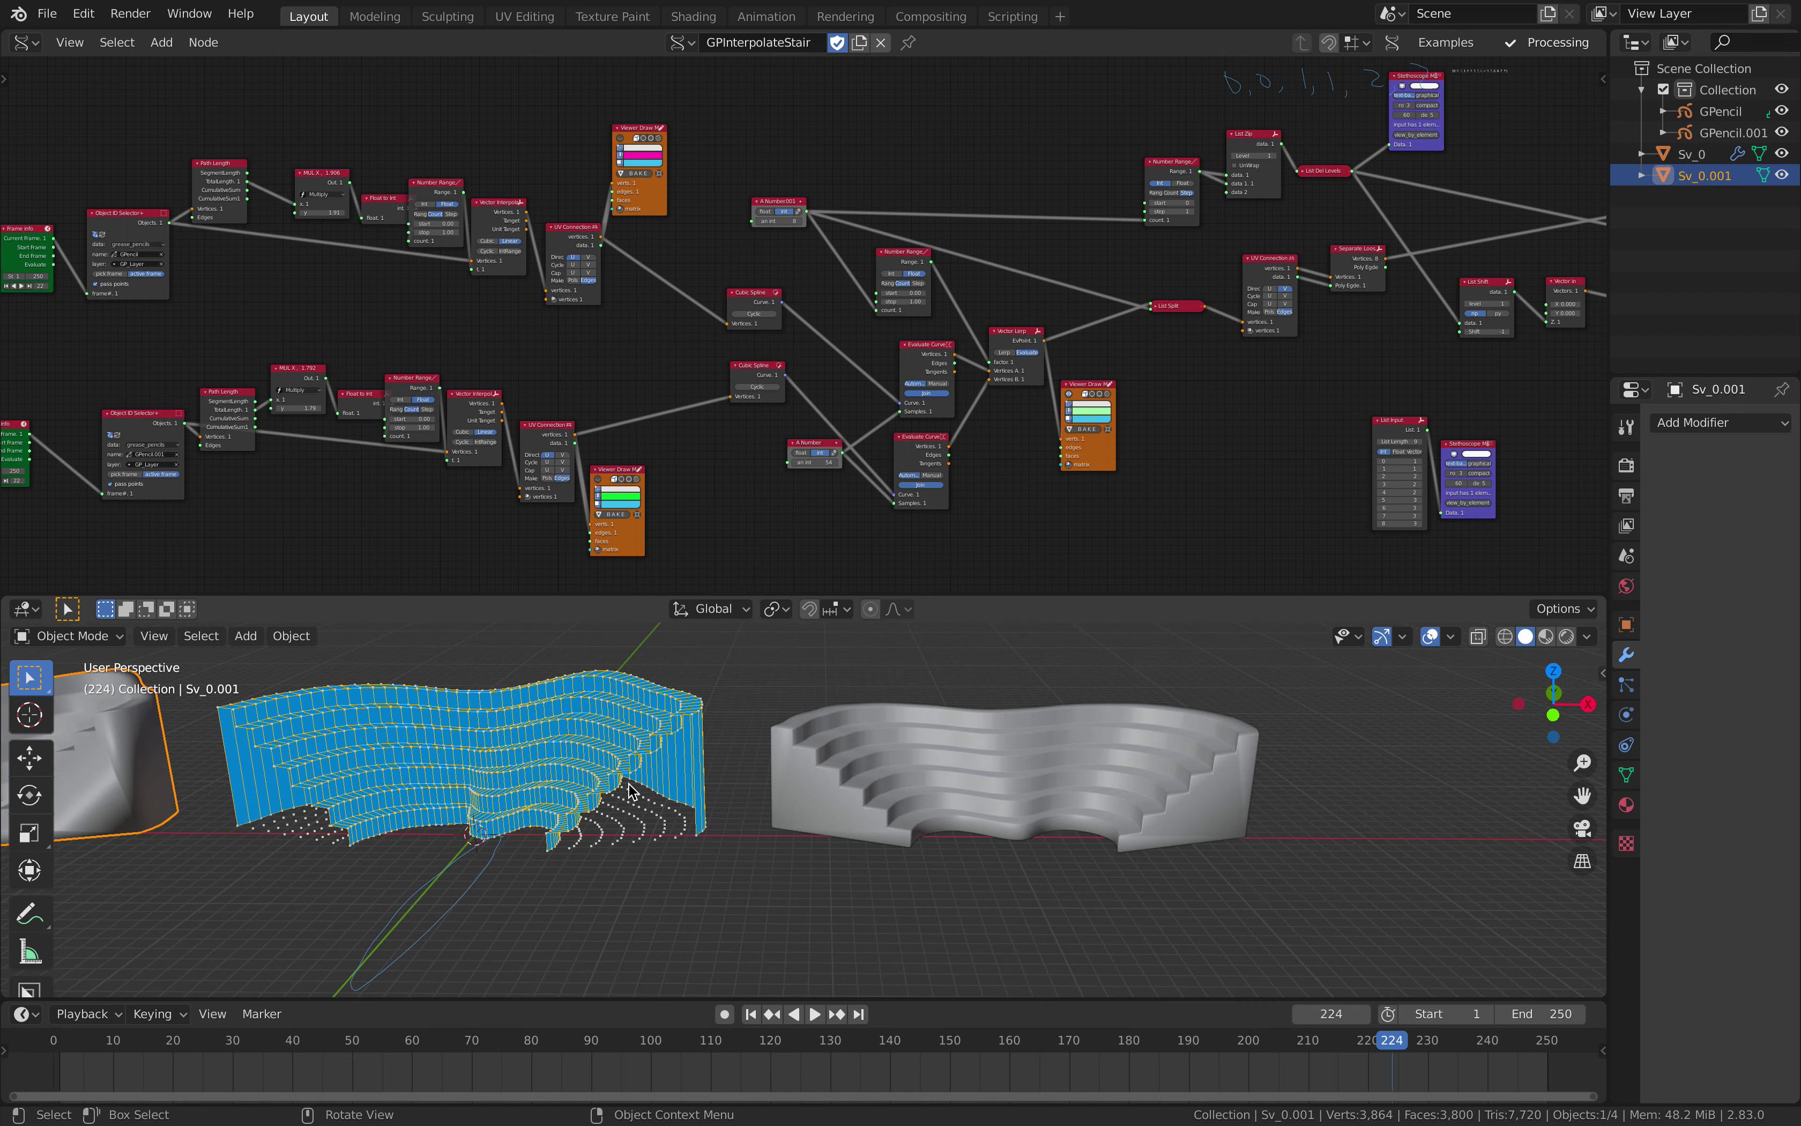
middle_drag(690, 767, 872, 700)
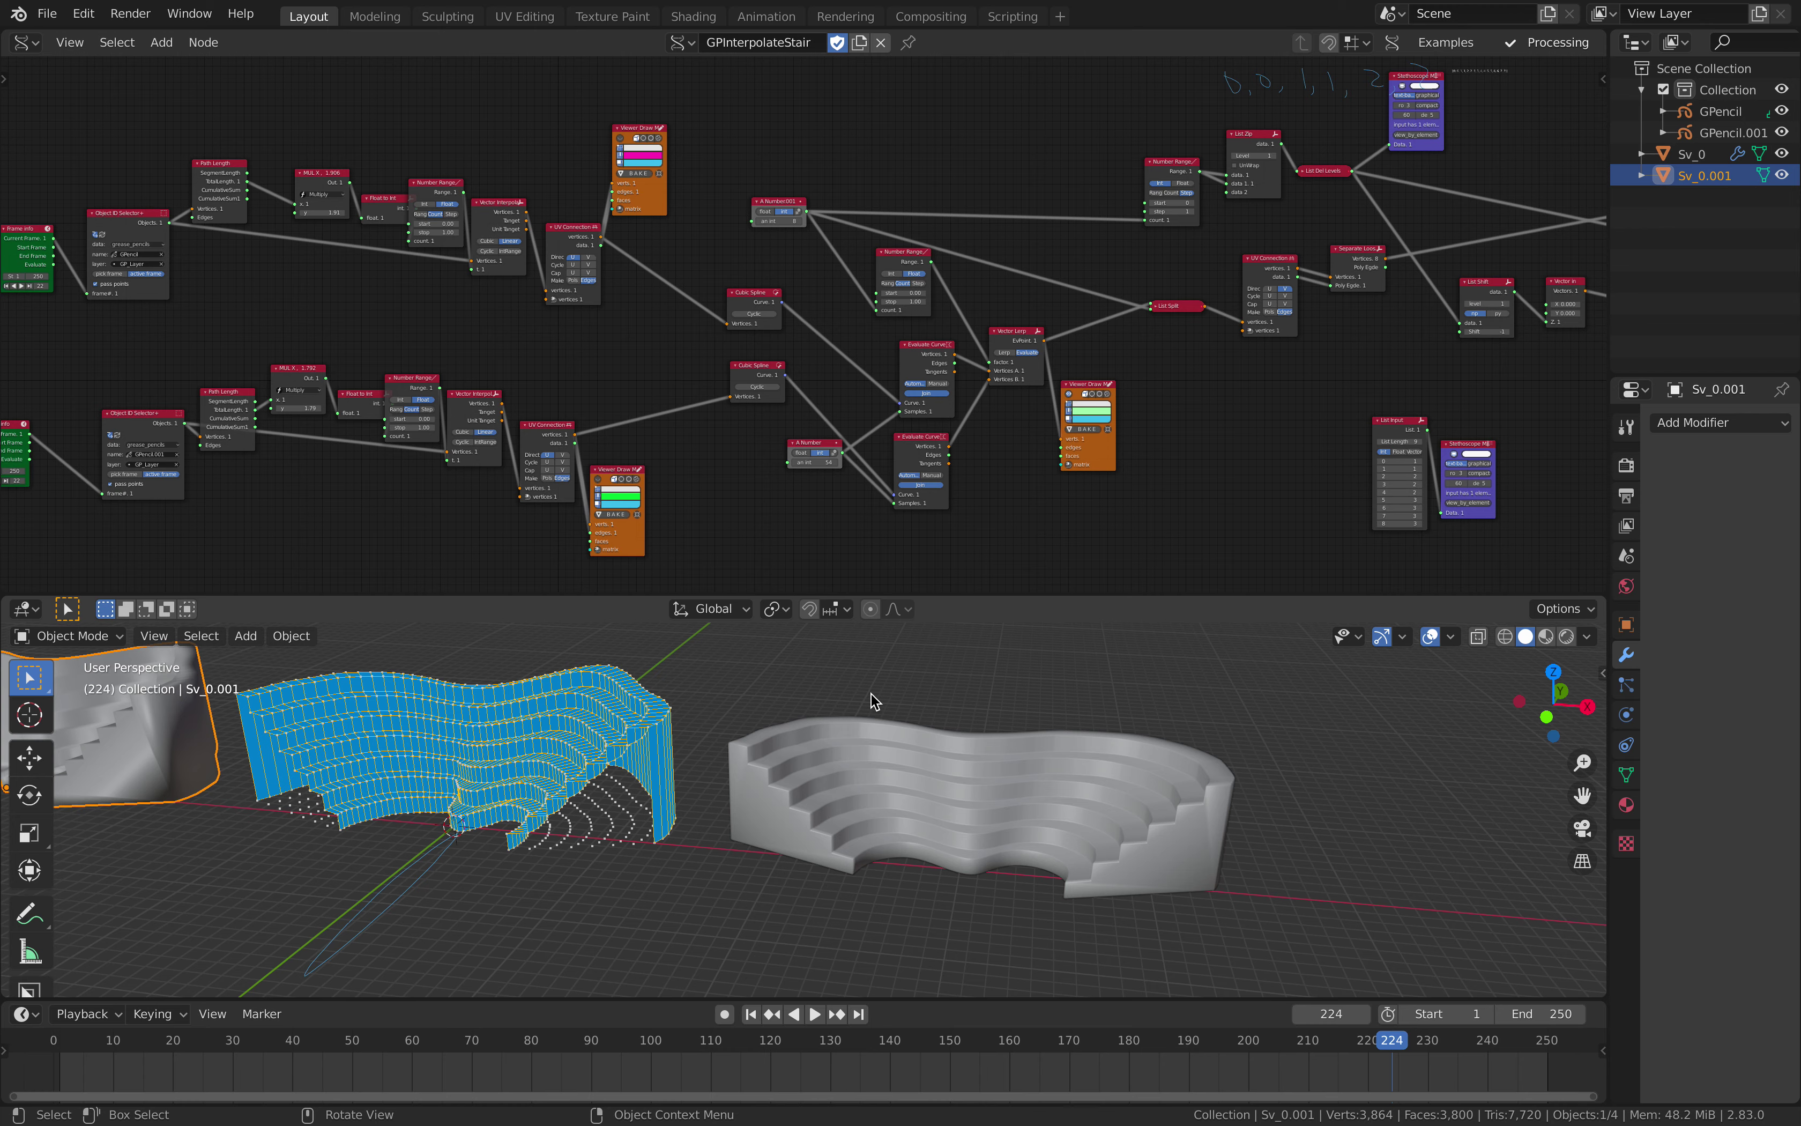